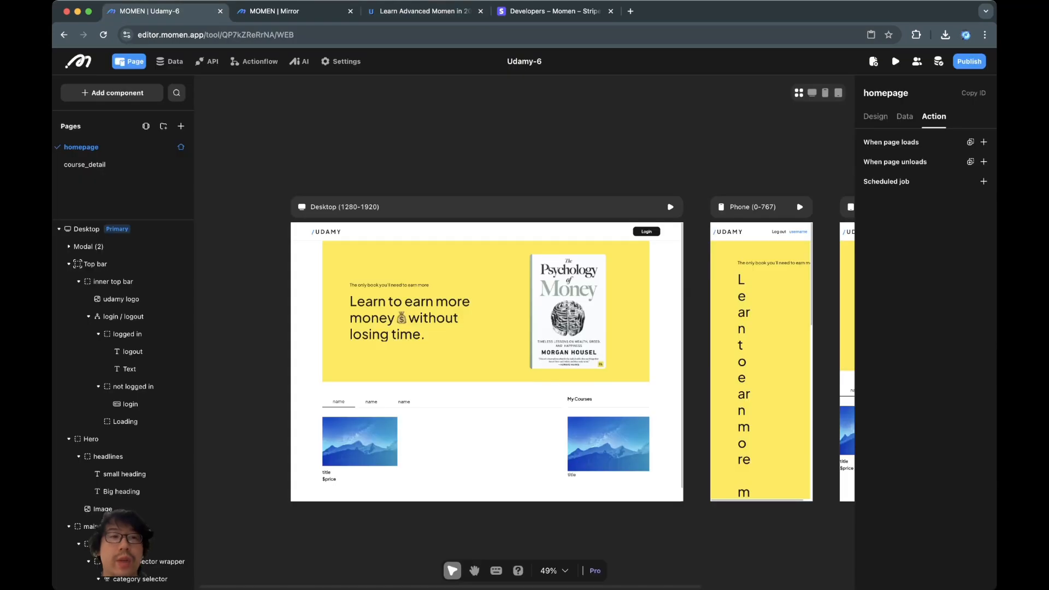
- Open Settings > Payment and start activating Stripe as the payment provider
left_click(341, 62)
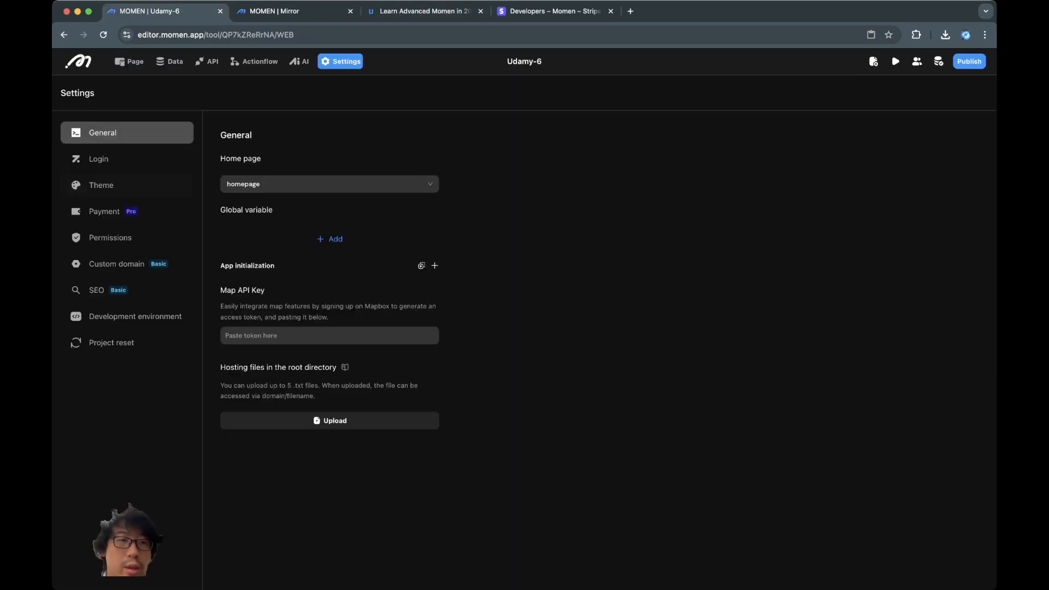
left_click(109, 212)
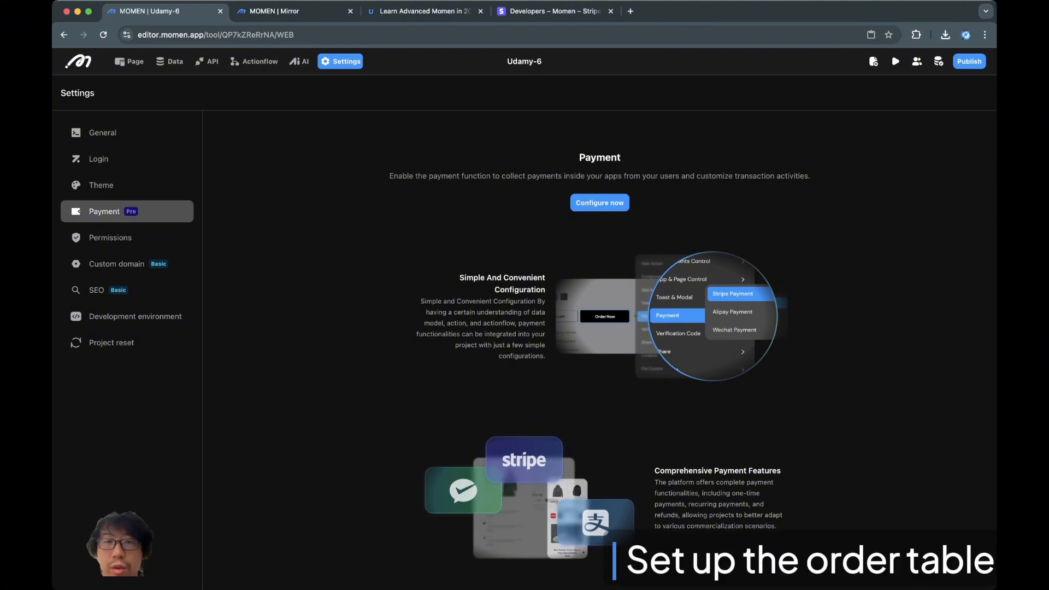
left_click(599, 202)
left_click(317, 154)
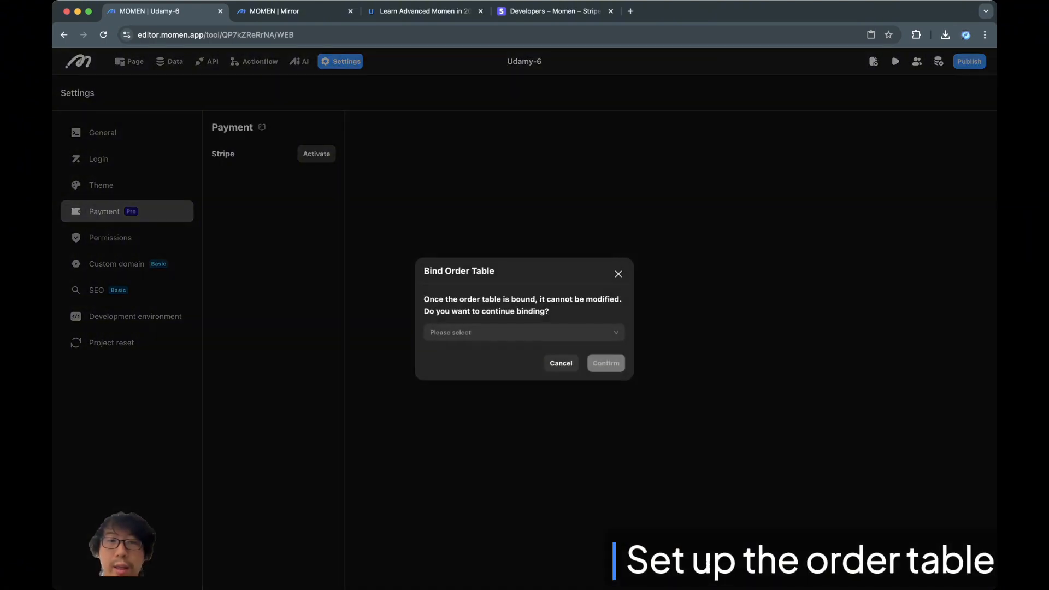
- Look through the bindable order tables twice, then cancel the Bind Order Table dialog
left_click(524, 332)
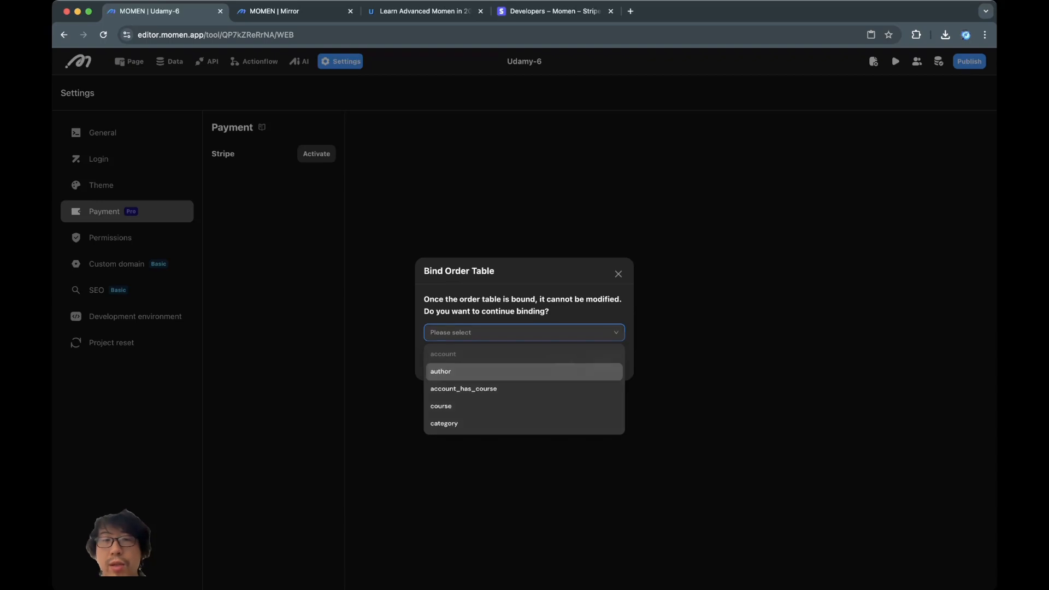
left_click(573, 311)
left_click(524, 332)
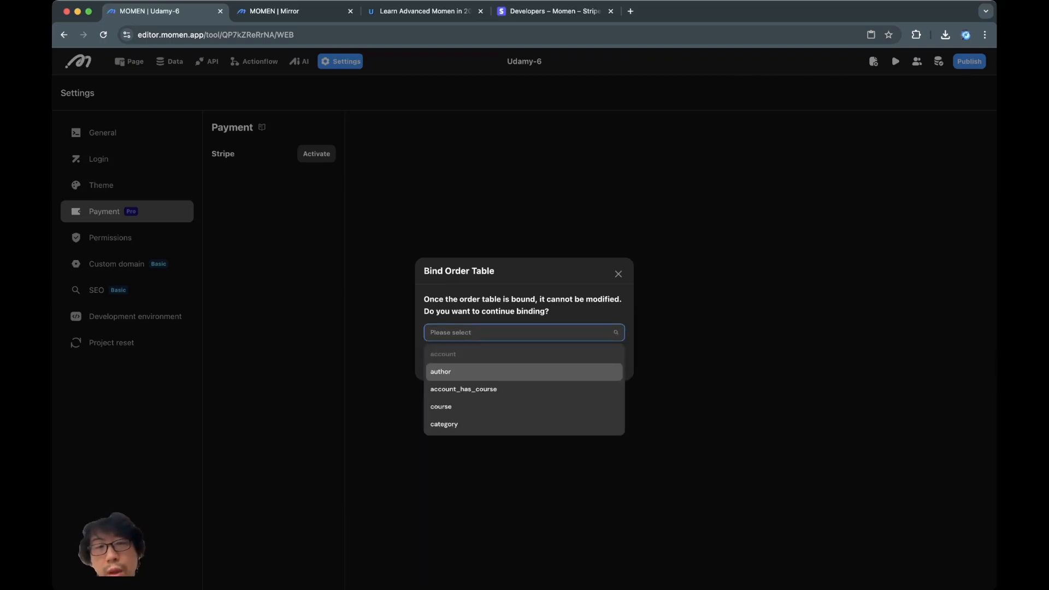
left_click(596, 290)
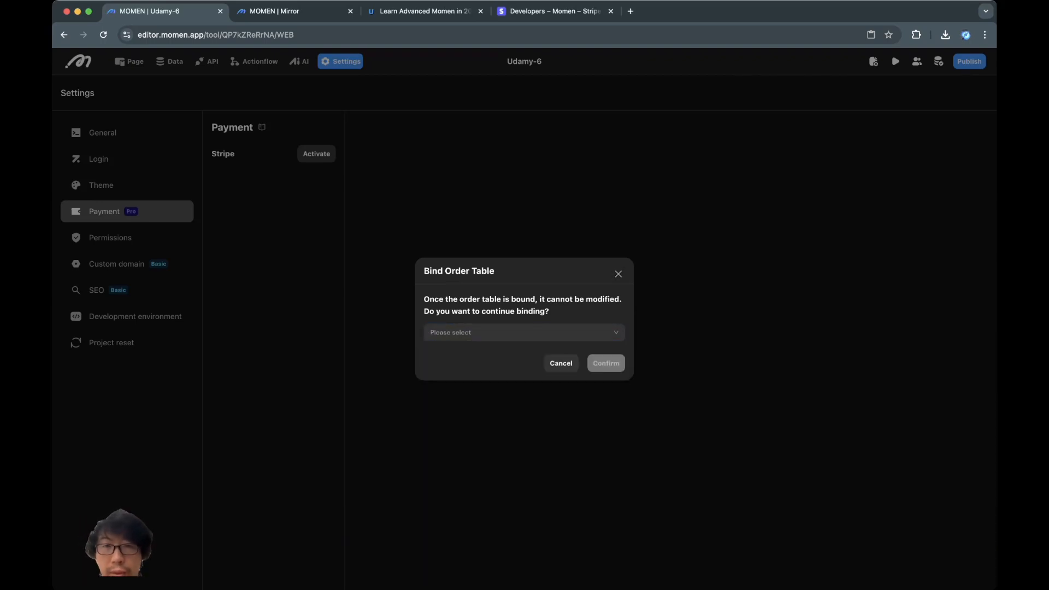
left_click(618, 273)
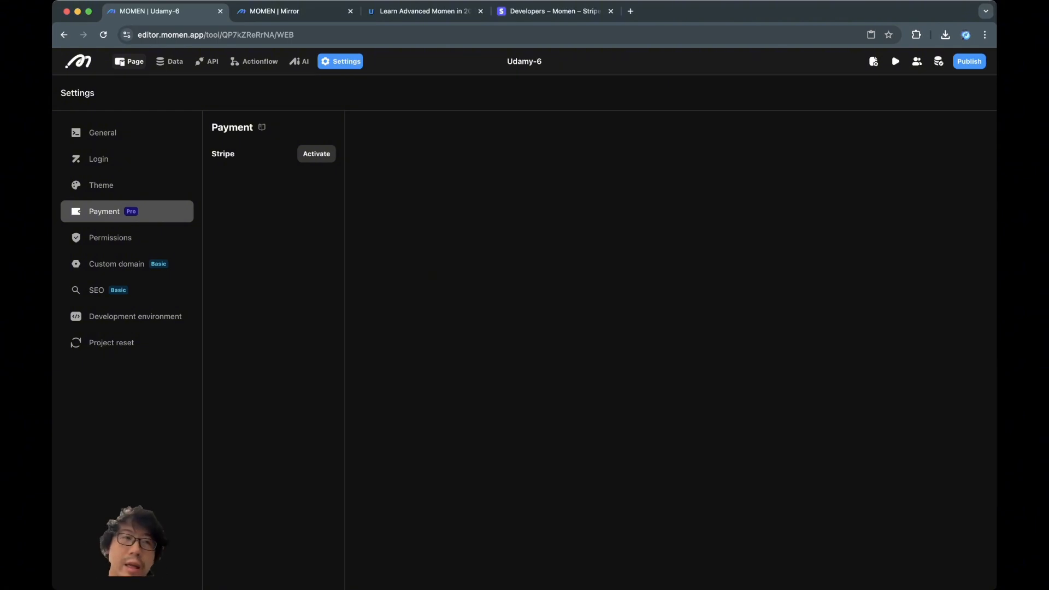
- Under Data, create a new data model named purchase_order
left_click(169, 61)
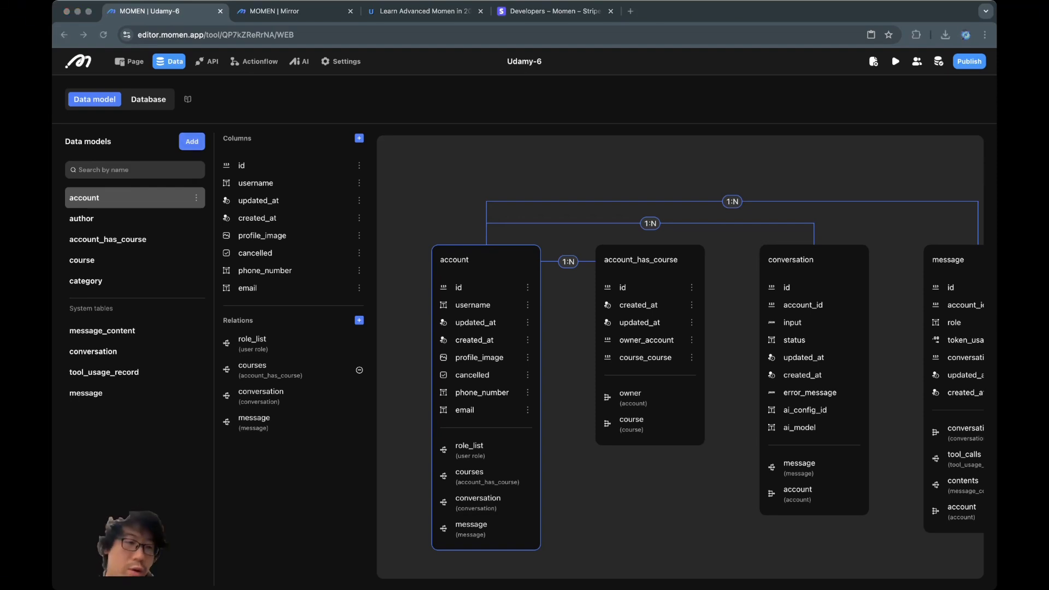
left_click(192, 142)
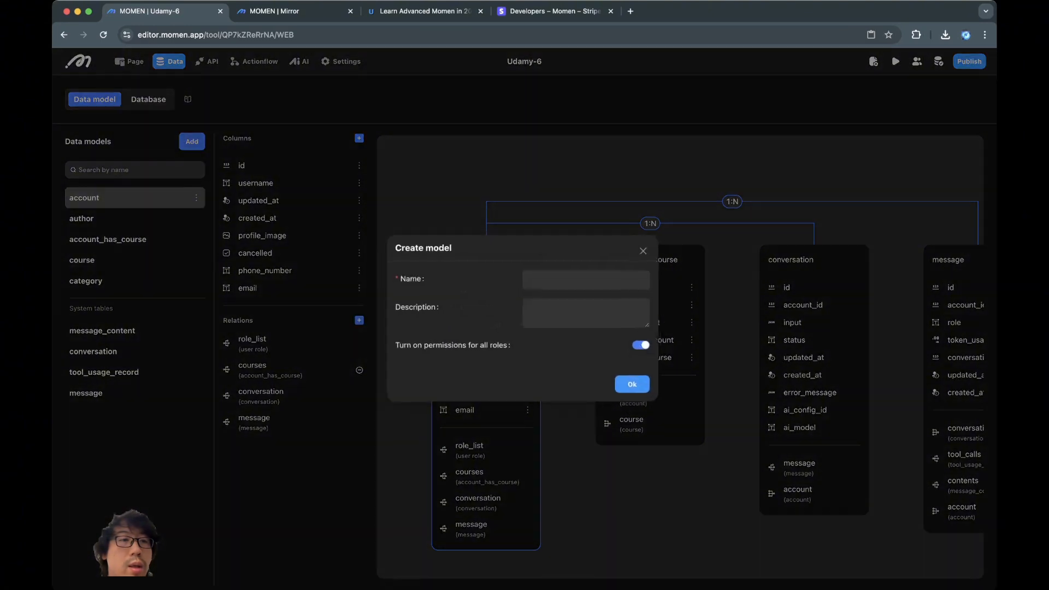
type("purchase_order")
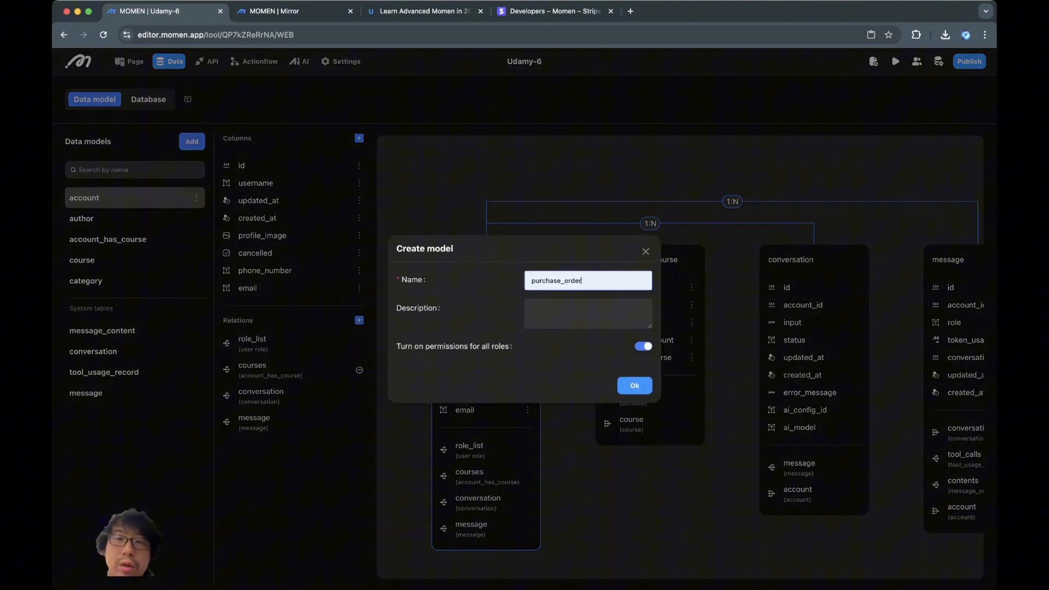
key("Tab")
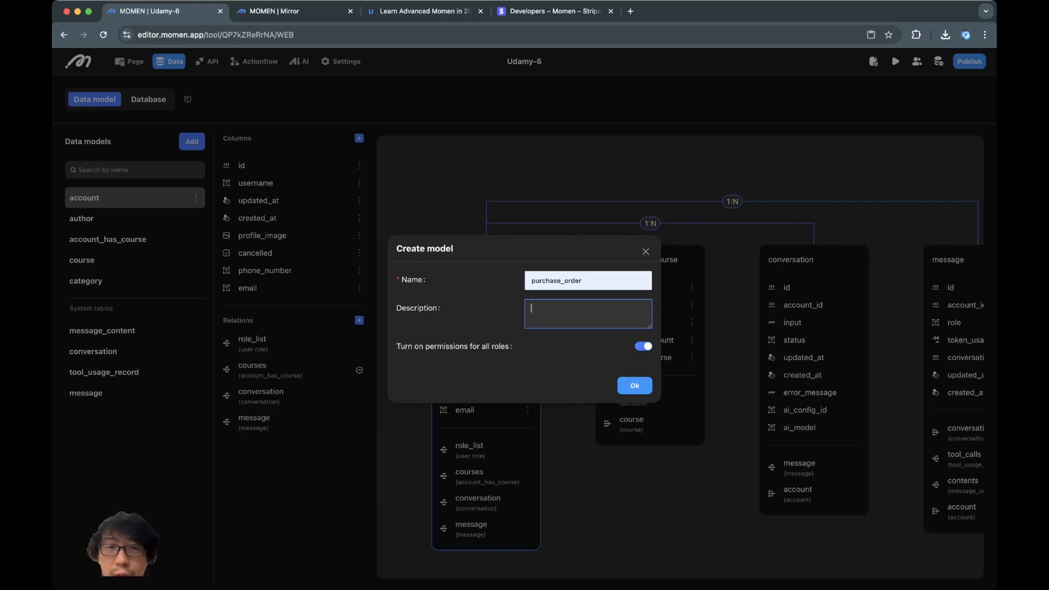
left_click_drag(582, 281, 574, 280)
left_click(582, 281)
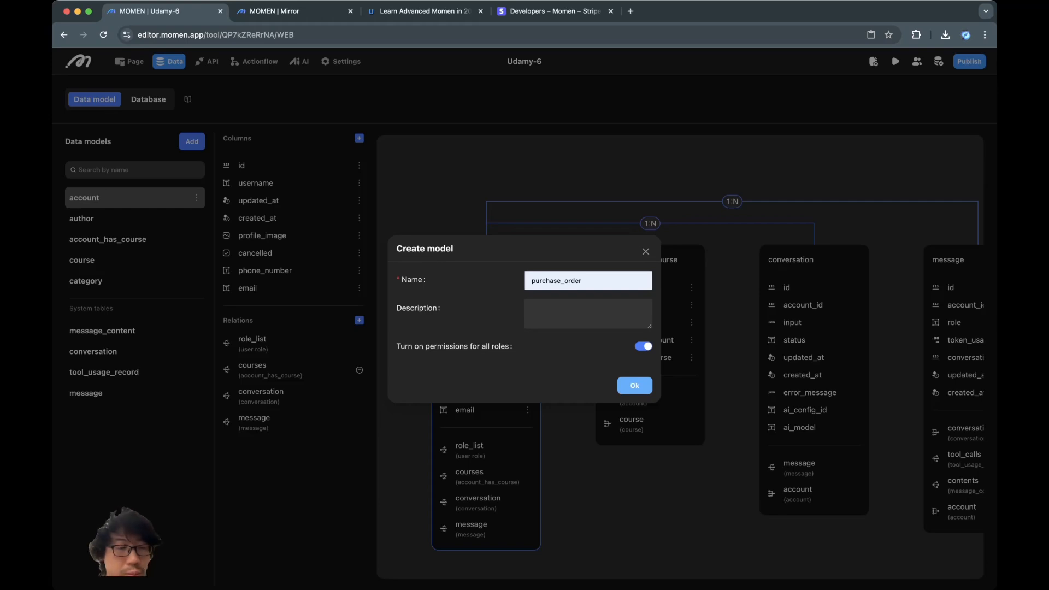
left_click(635, 385)
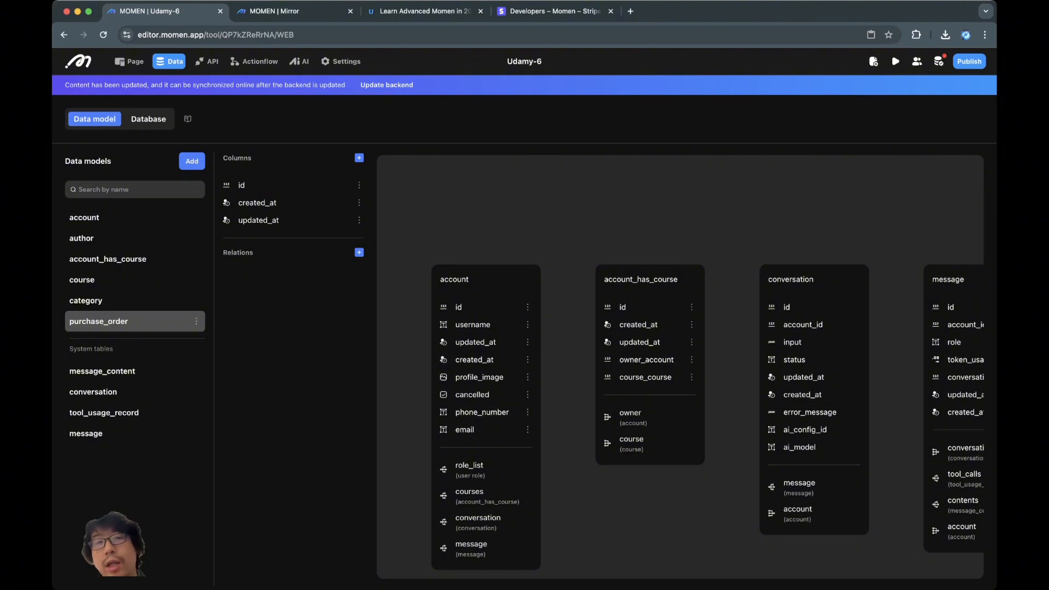
- Add an amount column of type Infinite precision decimal to purchase_order
left_click(359, 158)
type("amount")
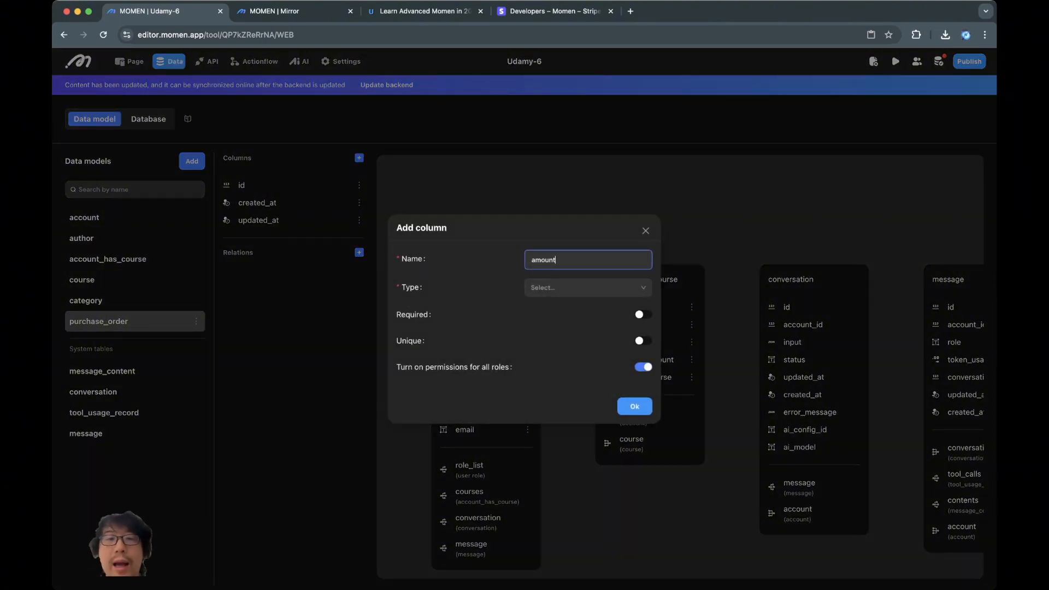
left_click(588, 288)
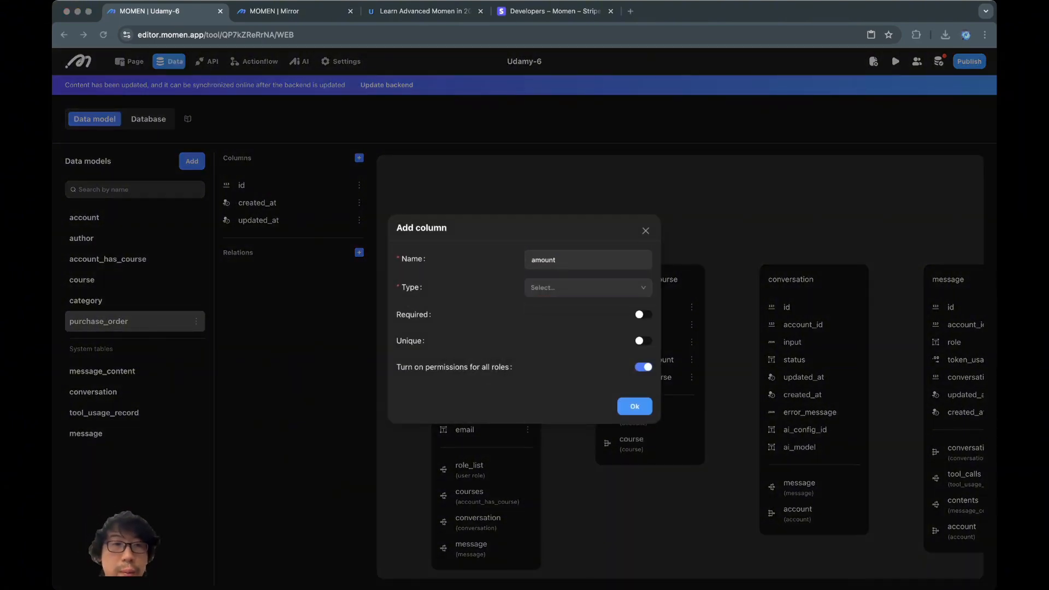
left_click(589, 288)
left_click(570, 363)
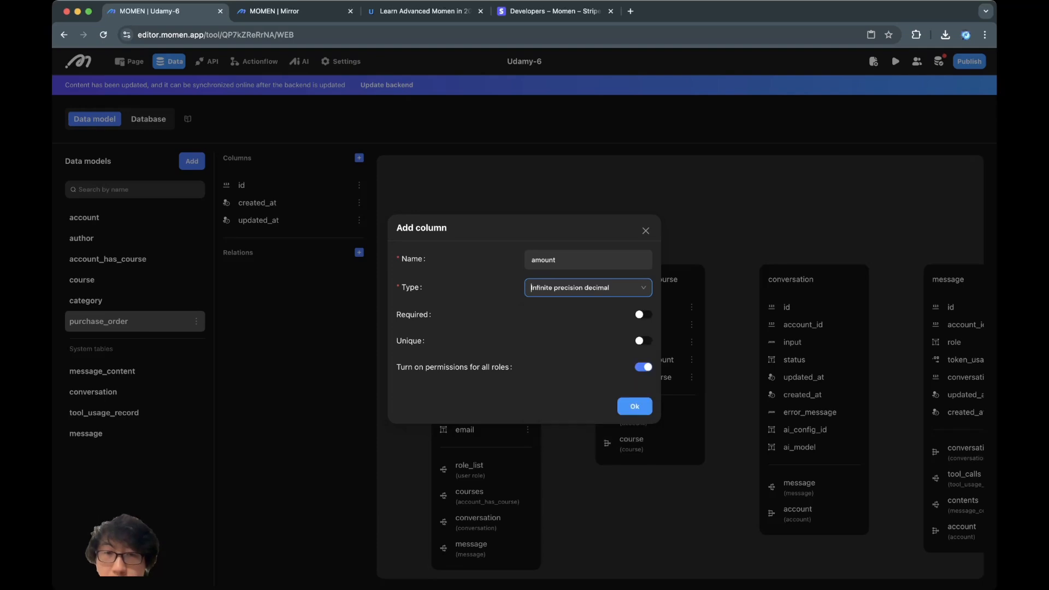
left_click(634, 406)
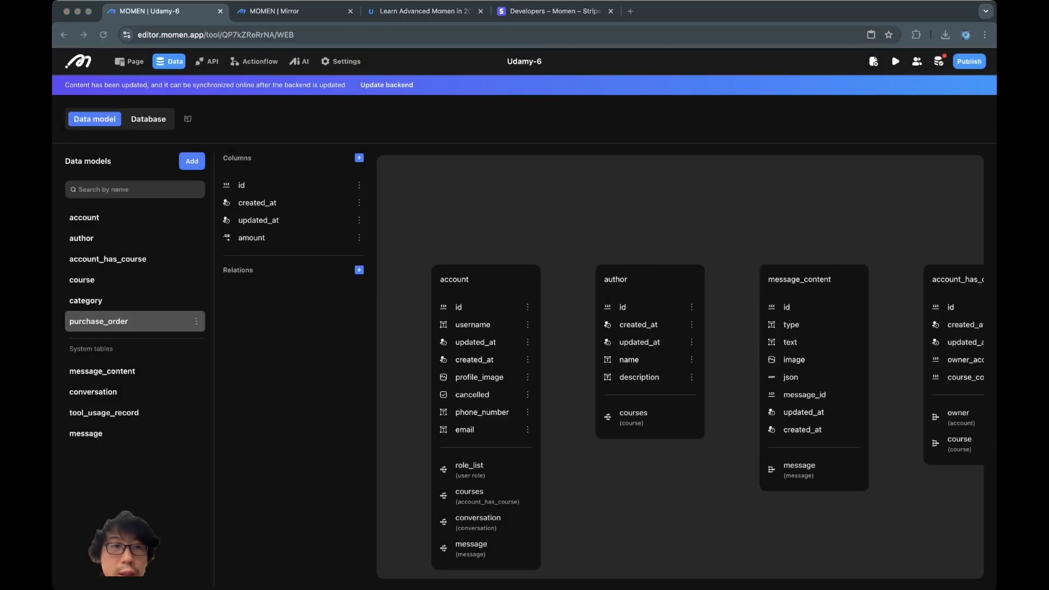
left_click(359, 158)
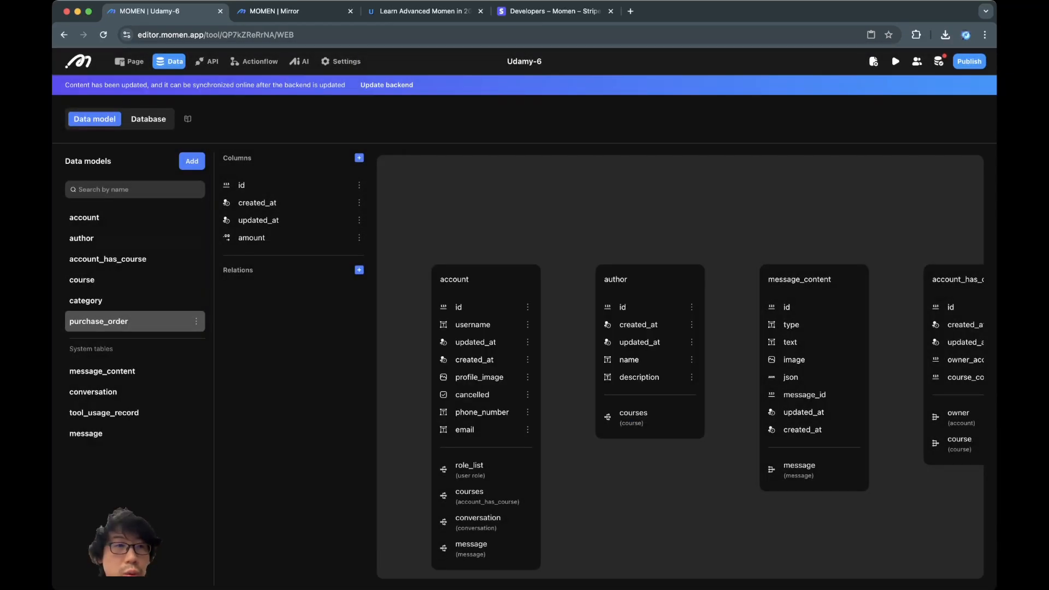
- Start a new relation on account targeting purchase_order, with type One to many
left_click(120, 218)
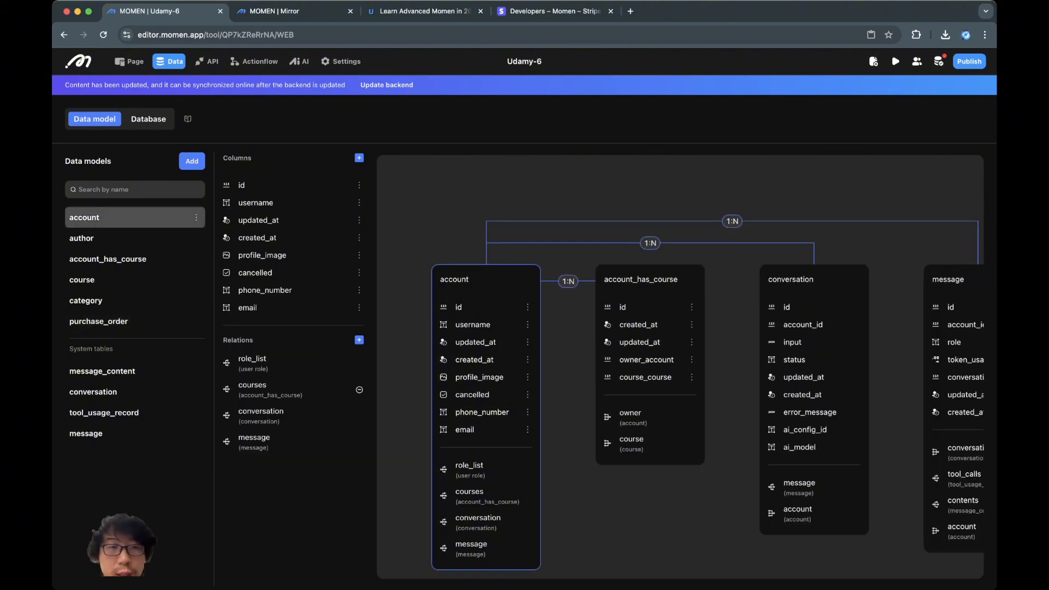
left_click(359, 339)
left_click(588, 271)
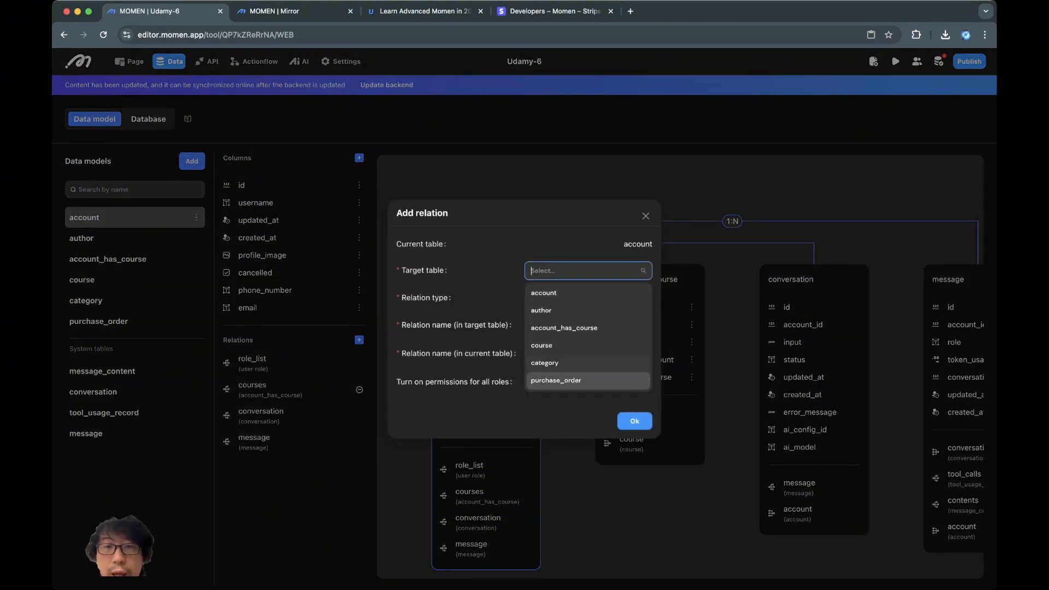
left_click(555, 380)
left_click(574, 298)
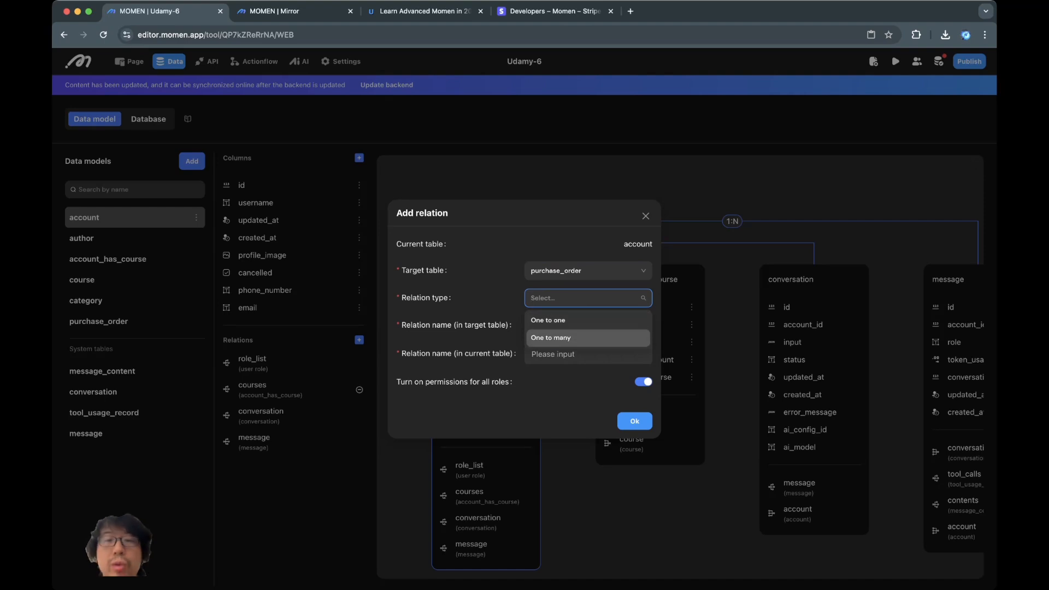
left_click(551, 337)
left_click(562, 326)
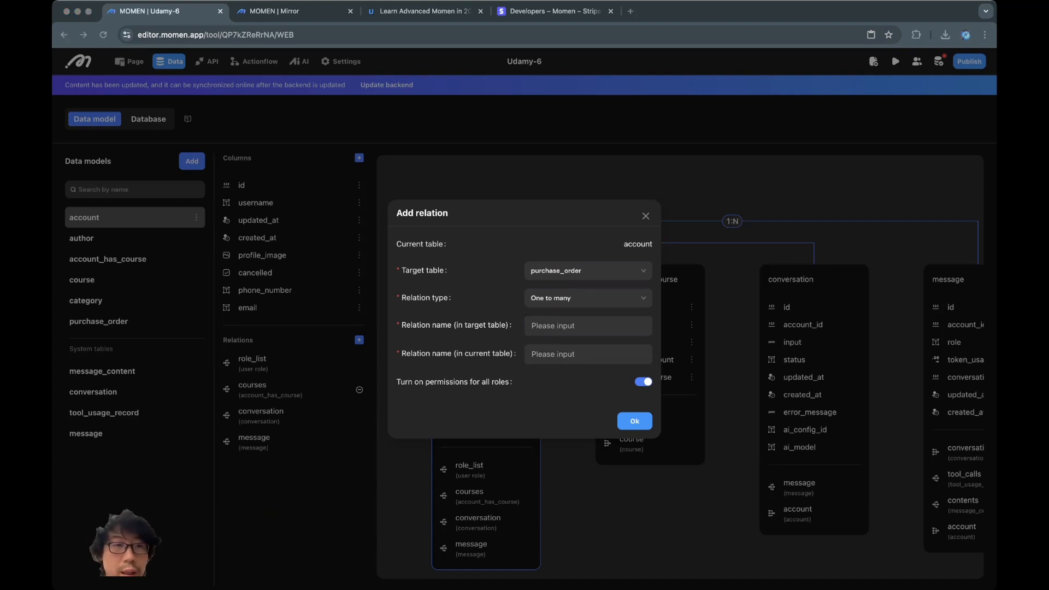
- Name the relation purchaser on purchase_order and orders on account, and create it
left_click(563, 326)
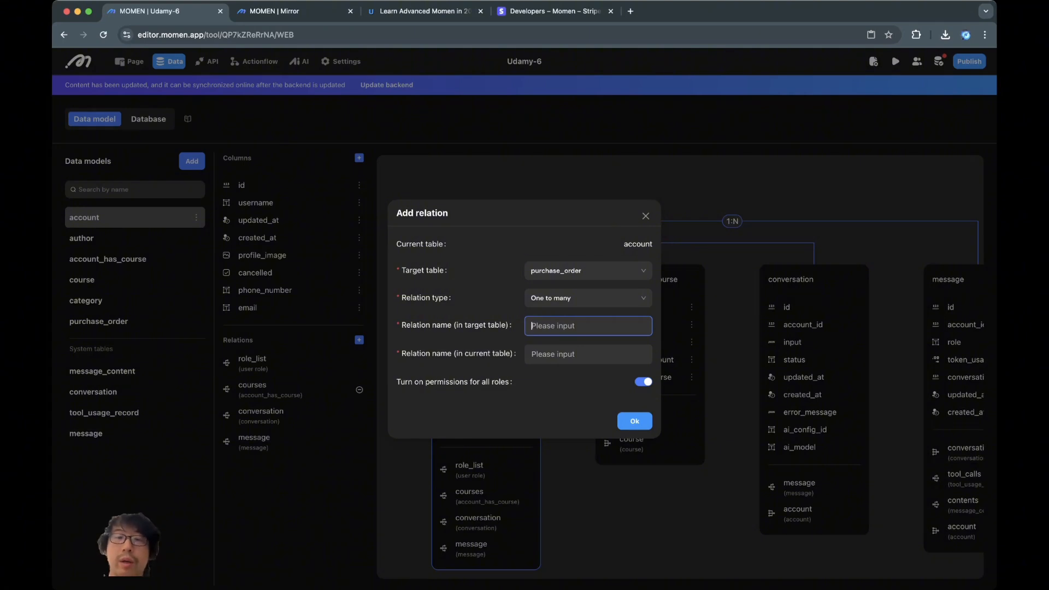
type("purchaser")
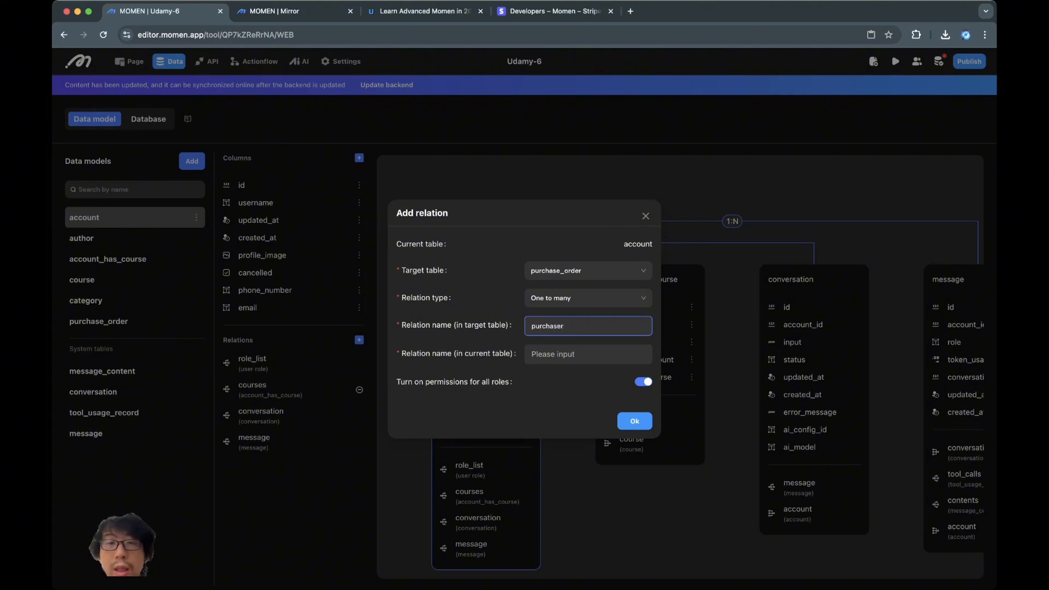
key("Tab")
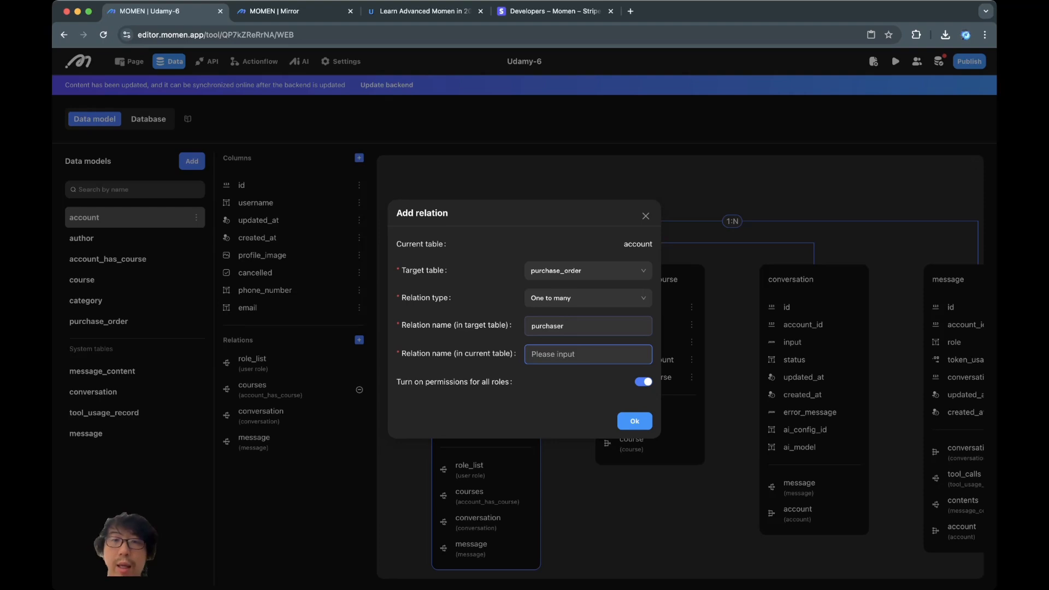
type("orders")
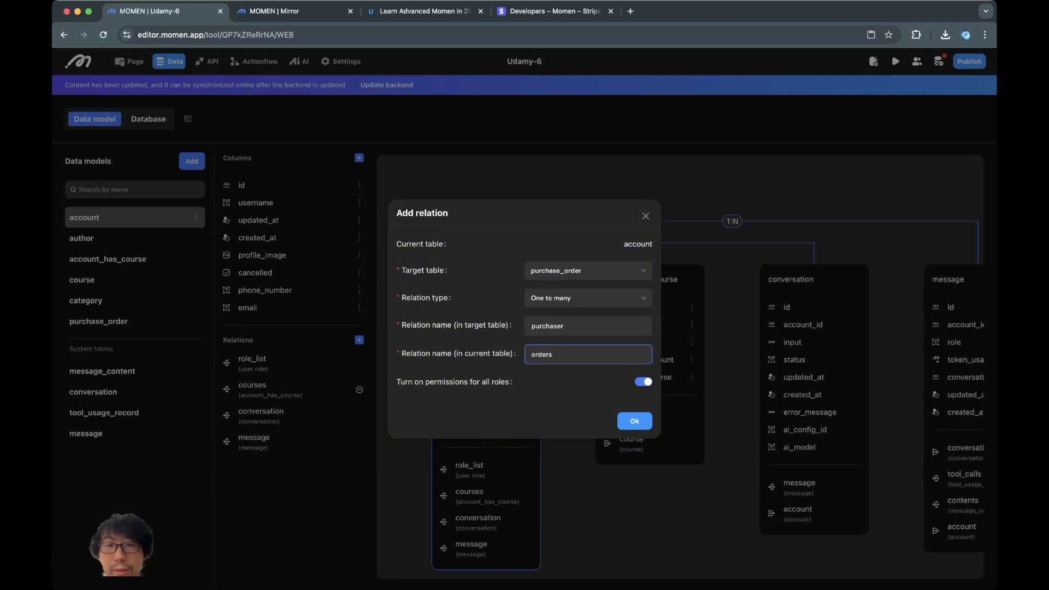
key("Tab")
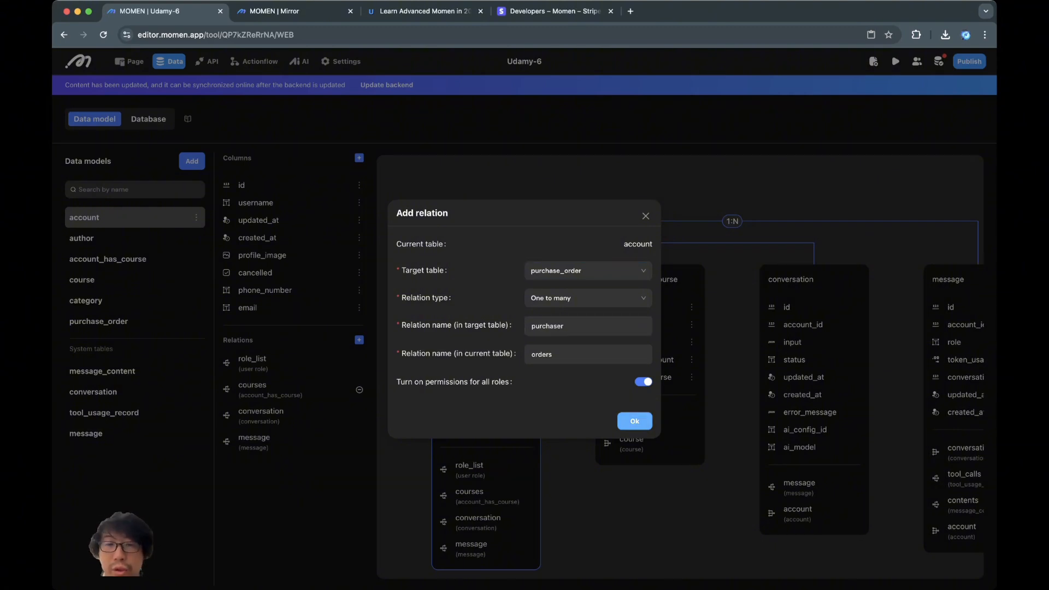
left_click(634, 420)
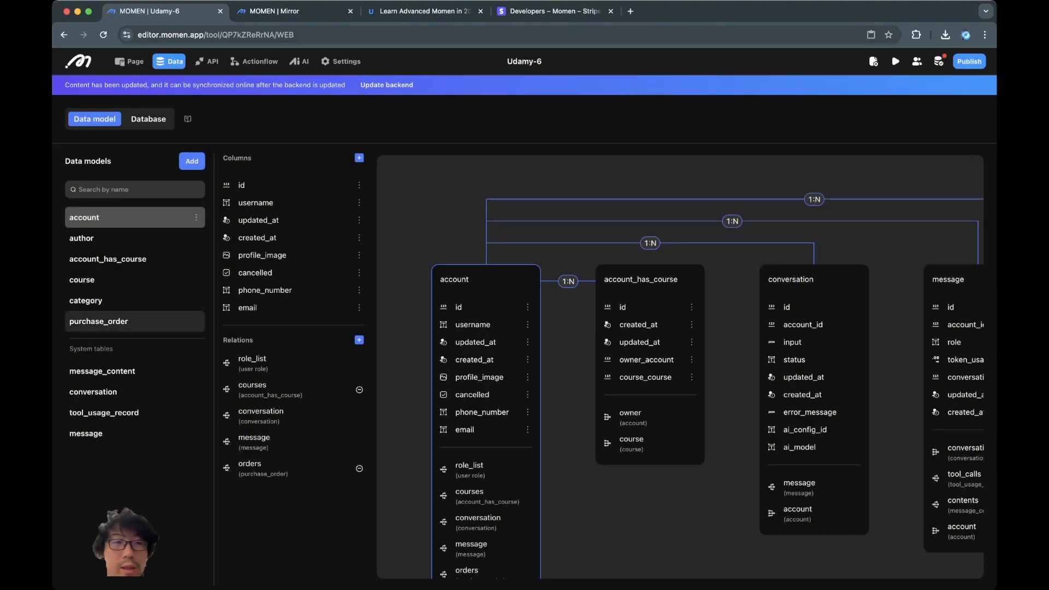
- In purchase_order, add a column named status with type Text
left_click(104, 321)
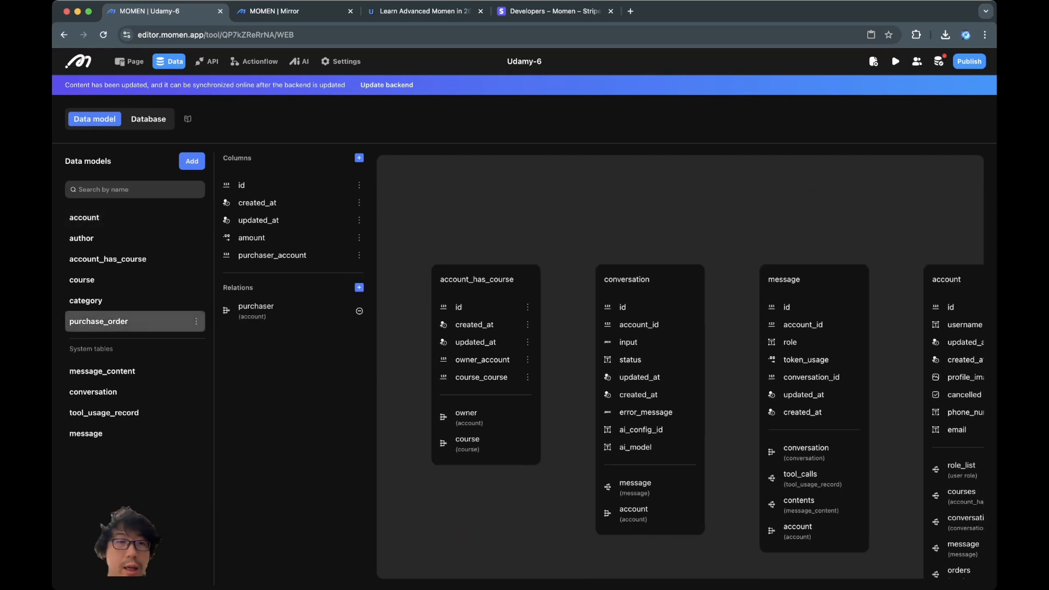
left_click(359, 158)
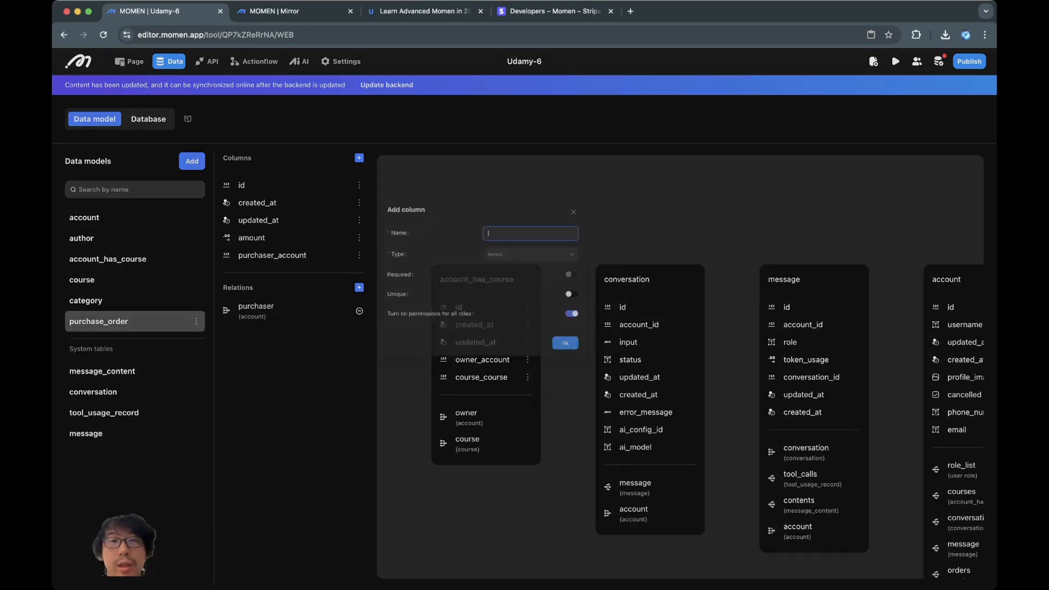
type("status")
left_click(533, 287)
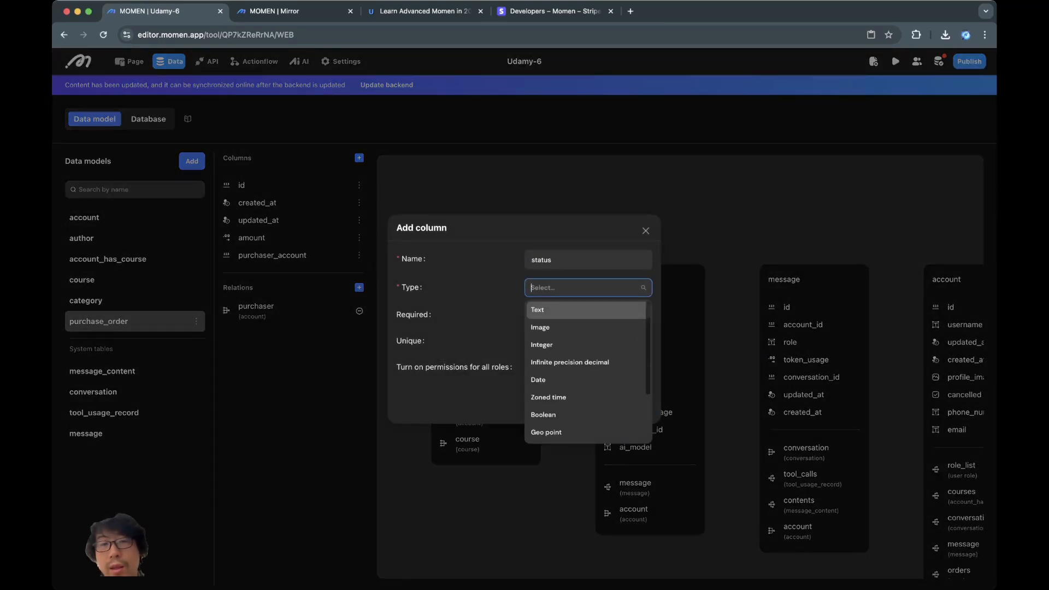
left_click(533, 307)
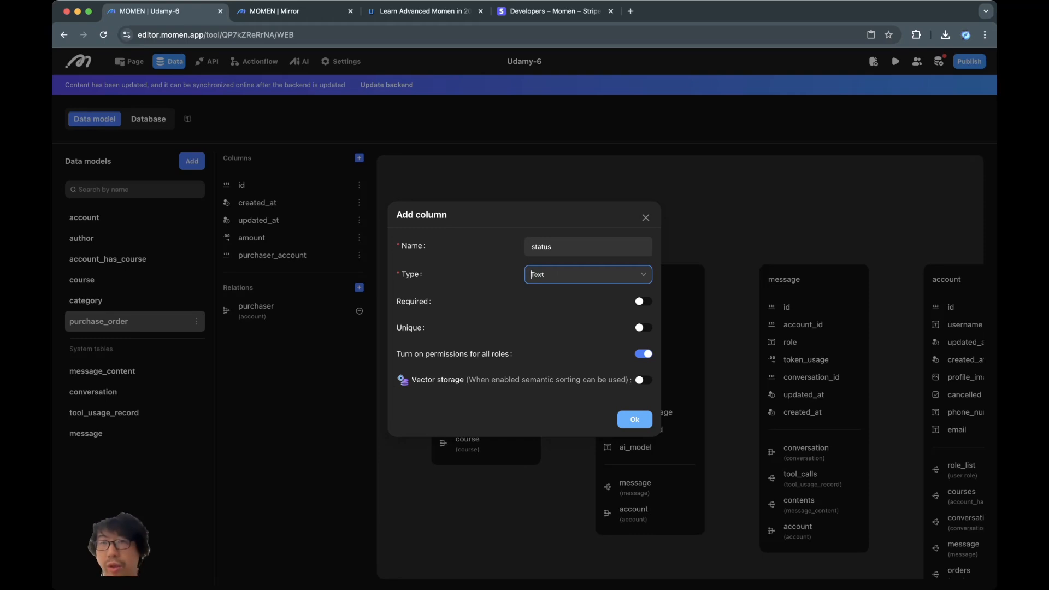
left_click(634, 419)
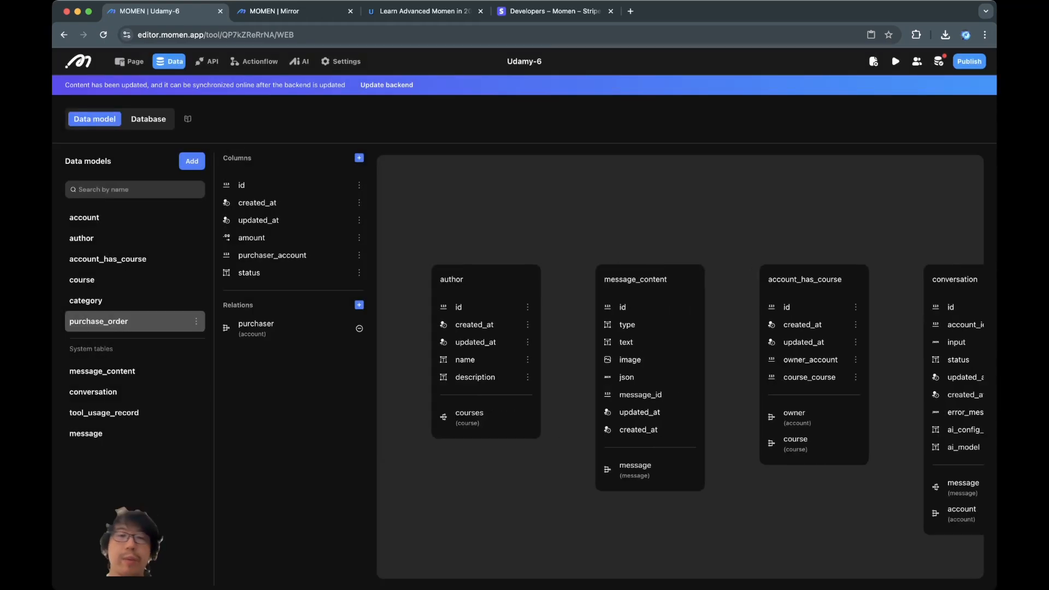
key("super+Tab")
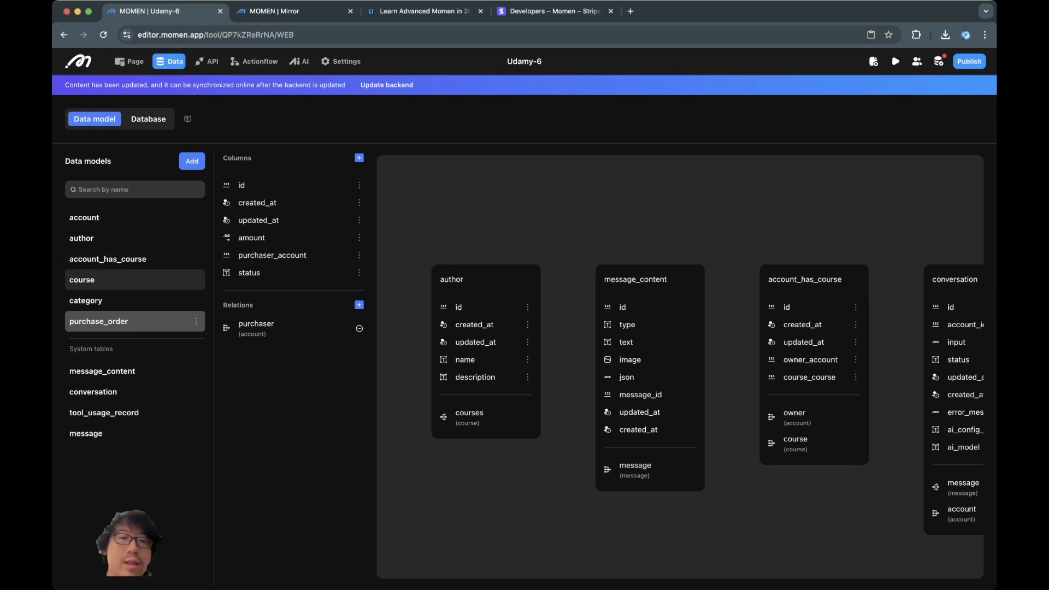
- Start a One to many relation on course, correcting the target table to purchase_order
left_click(109, 280)
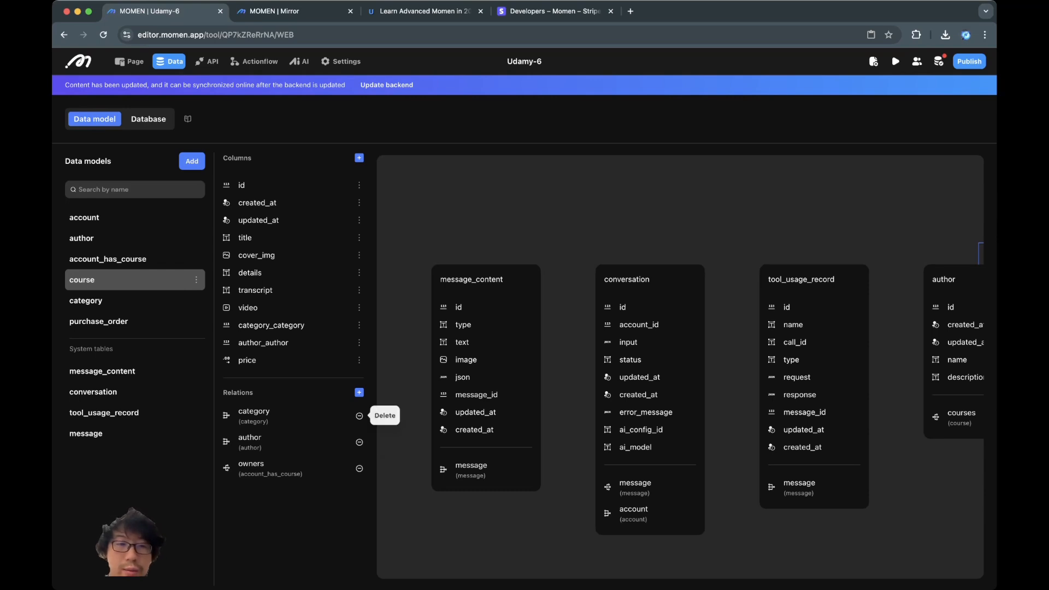
left_click(359, 392)
left_click(588, 271)
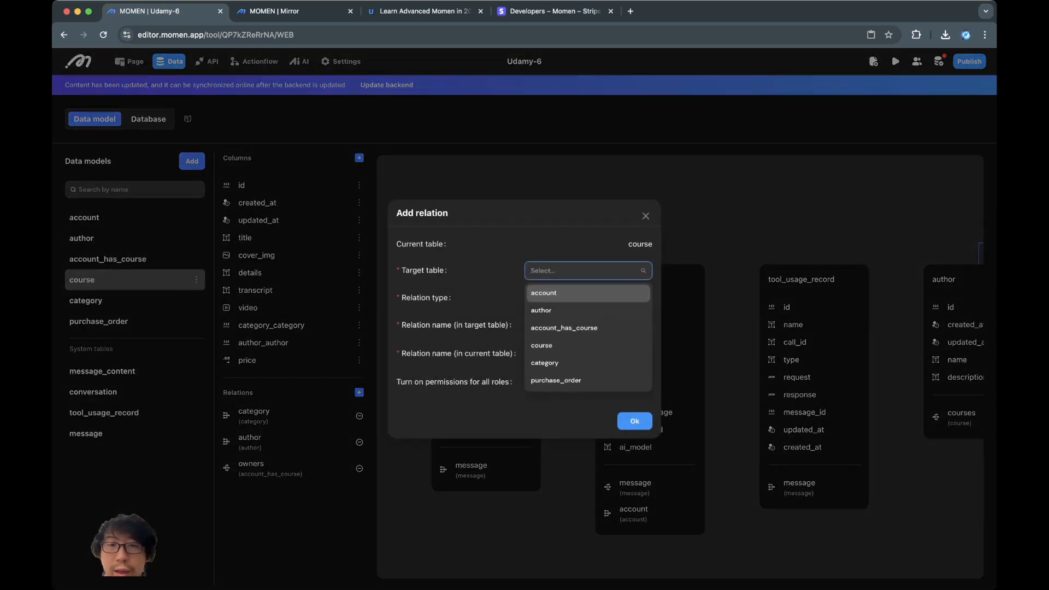
left_click(541, 345)
left_click(589, 298)
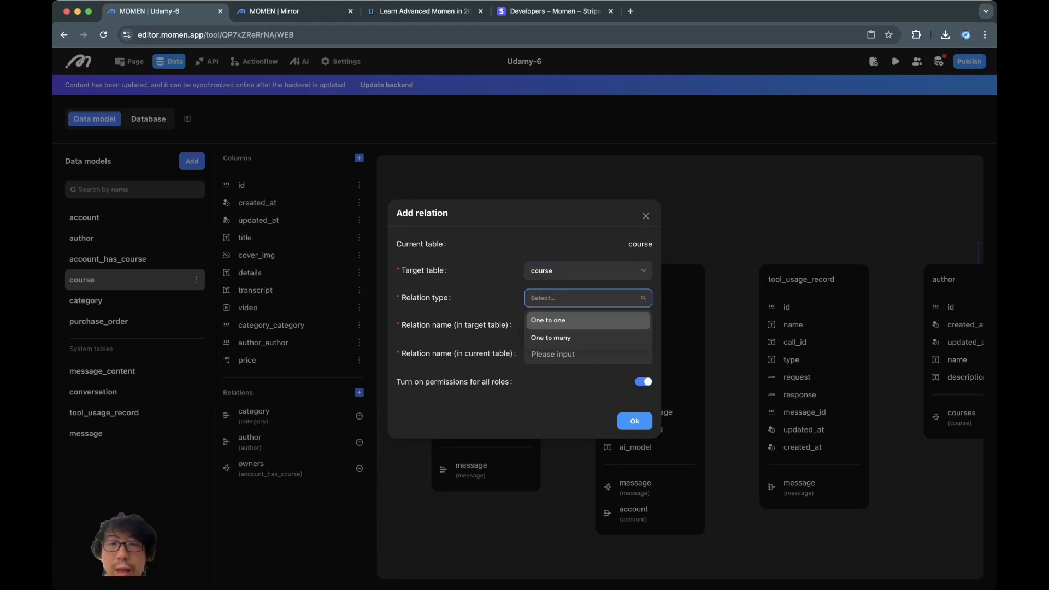
left_click(551, 337)
left_click(589, 327)
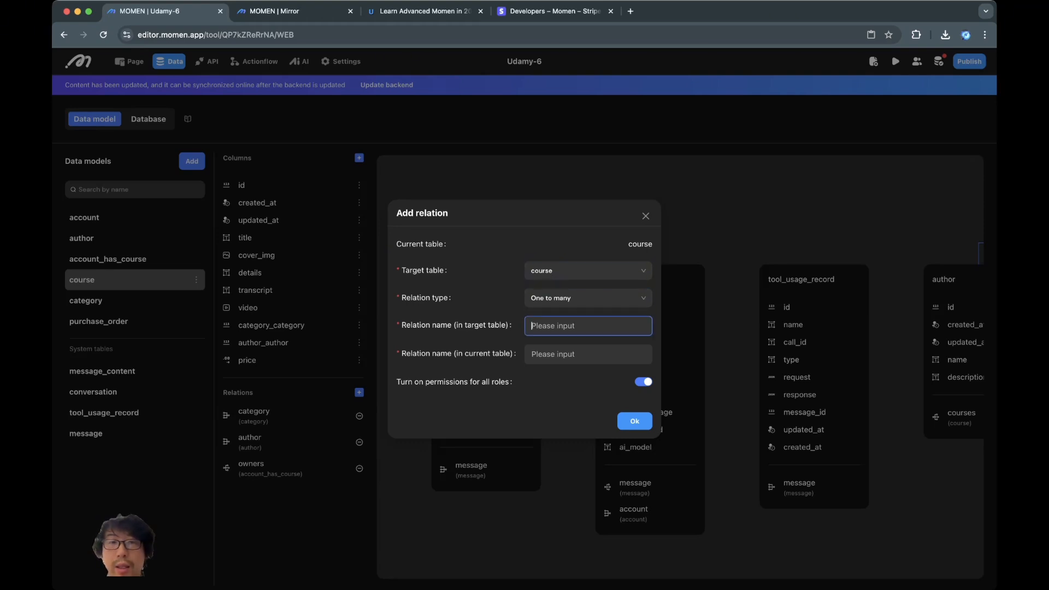
left_click(589, 271)
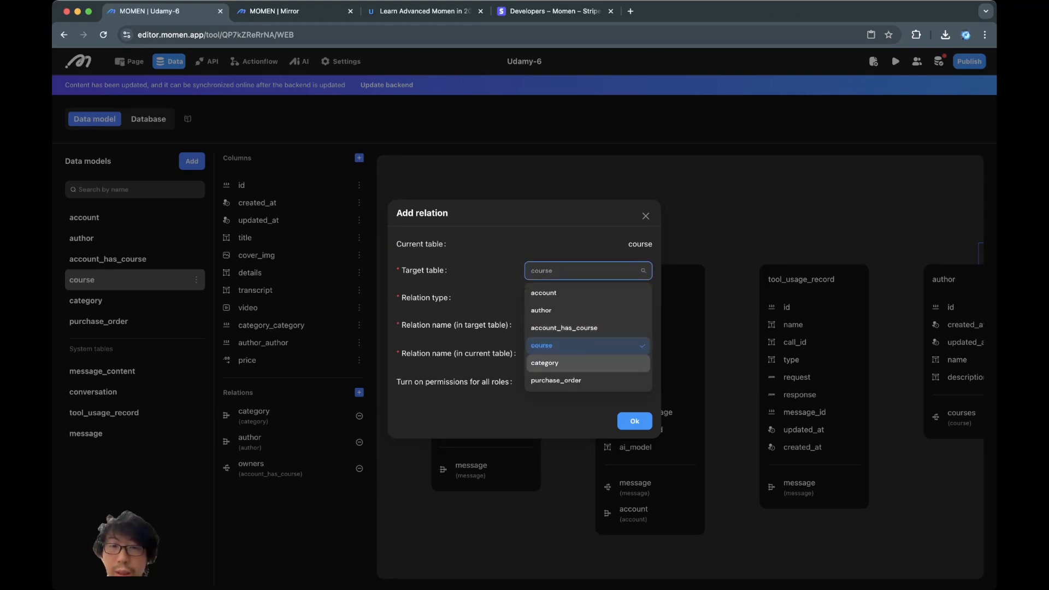
left_click(556, 381)
- Name the relation course on purchase_order and related_orders on course, and save it
left_click(587, 326)
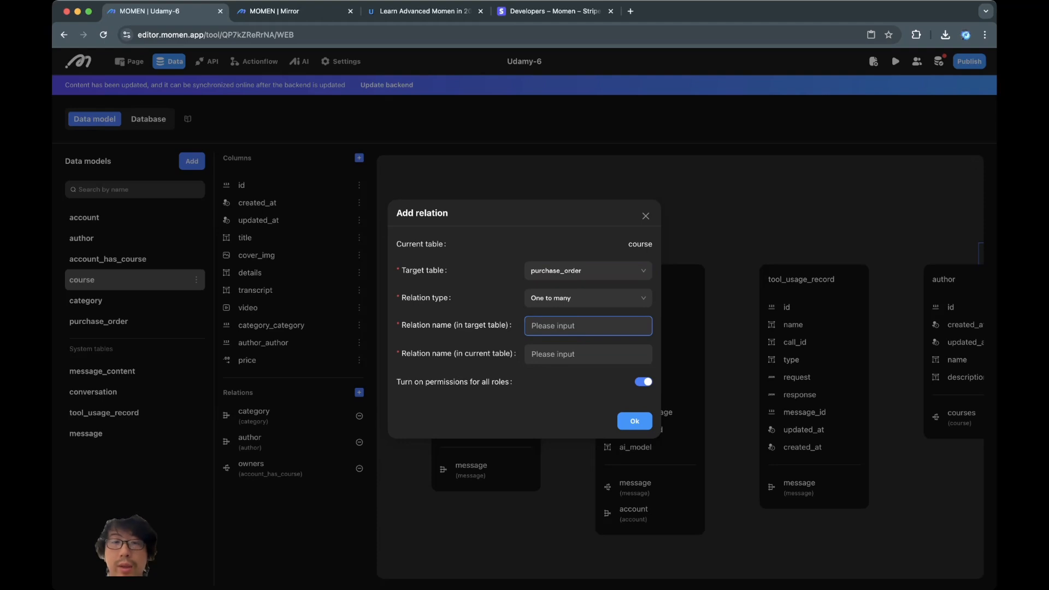
type("course")
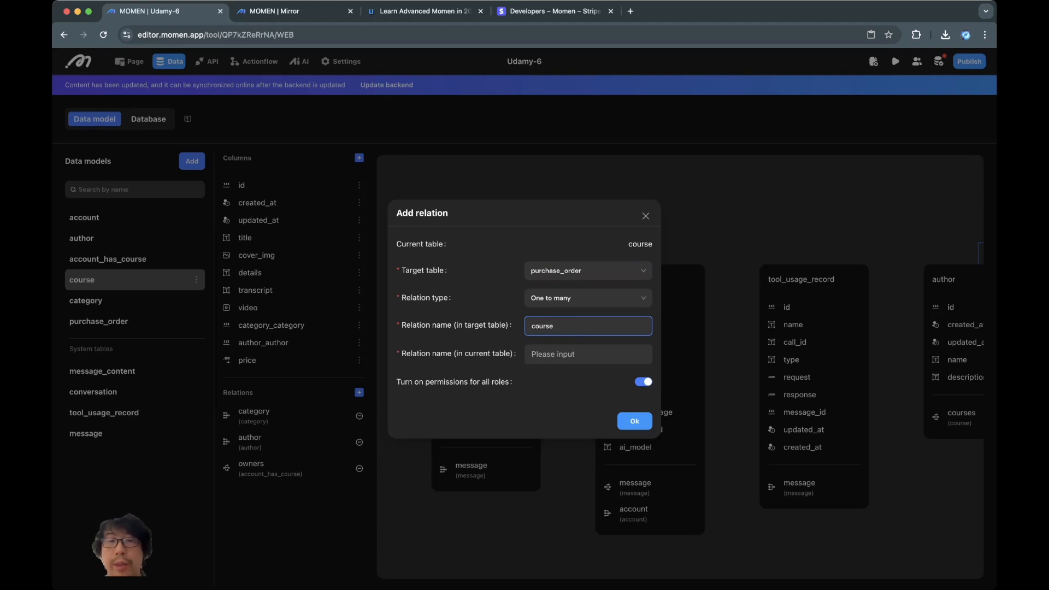
key("Tab")
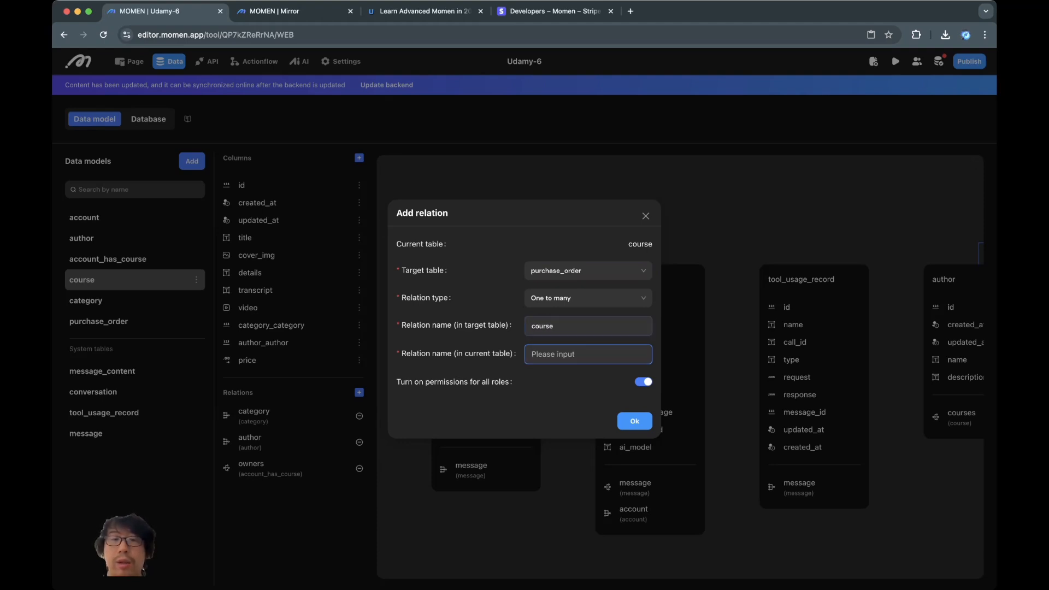
type("orders")
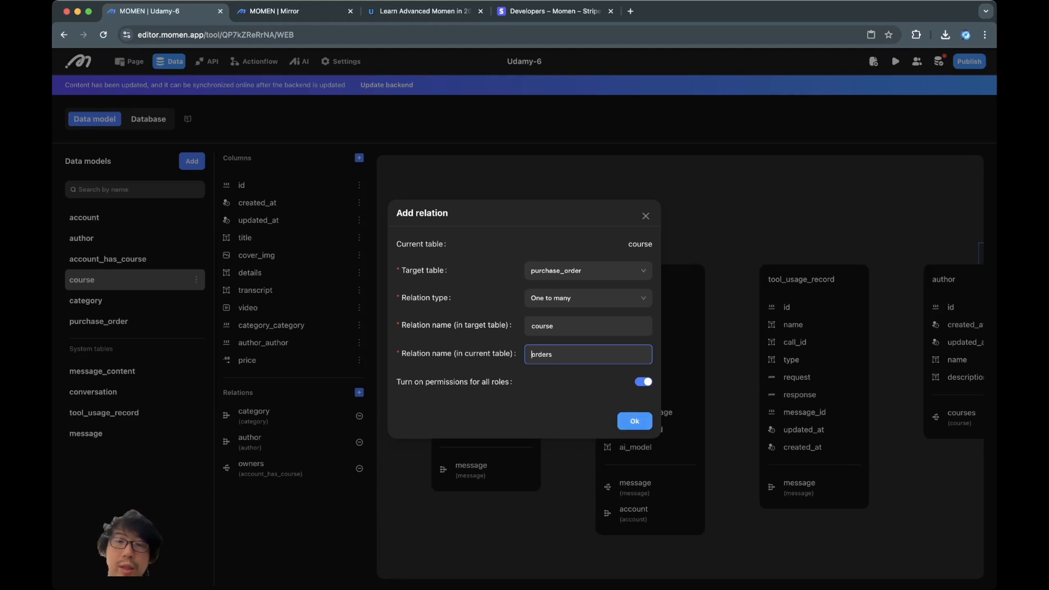
type("related_")
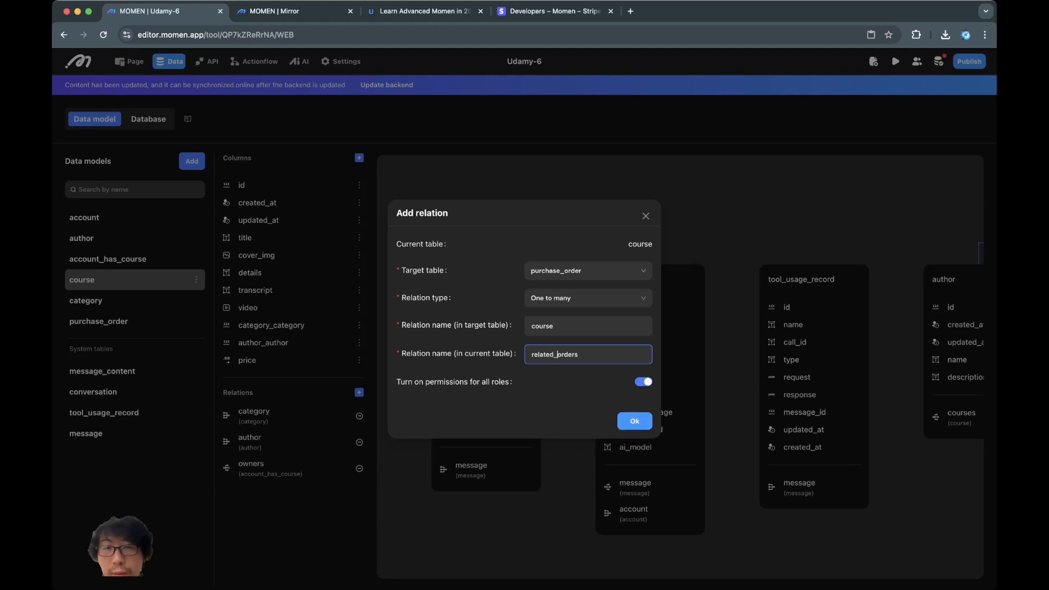
key("Return")
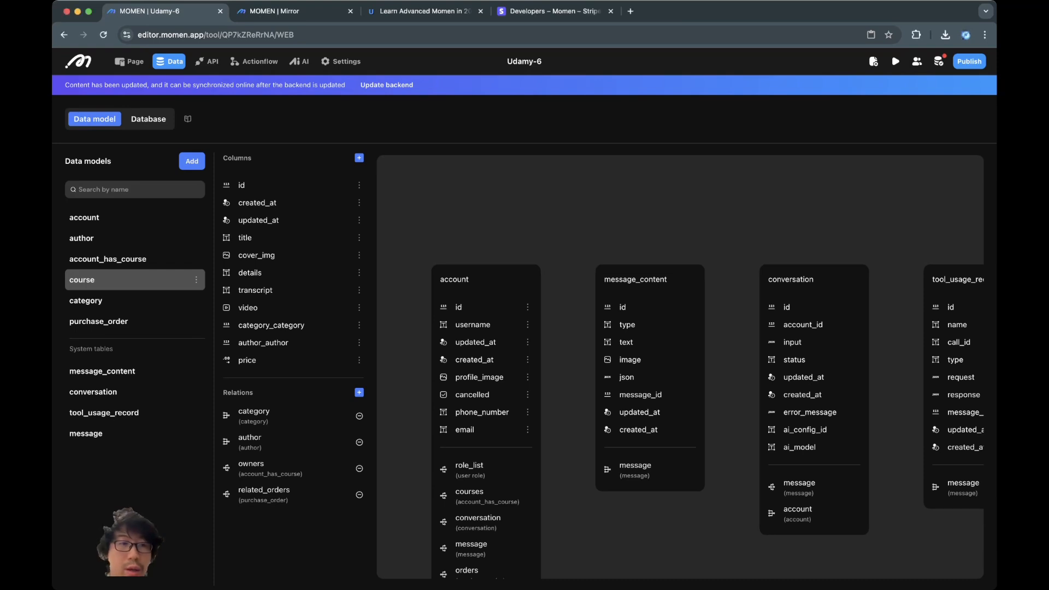
- Review purchase_order, push the data model changes with Update backend, then open Settings
left_click(120, 321)
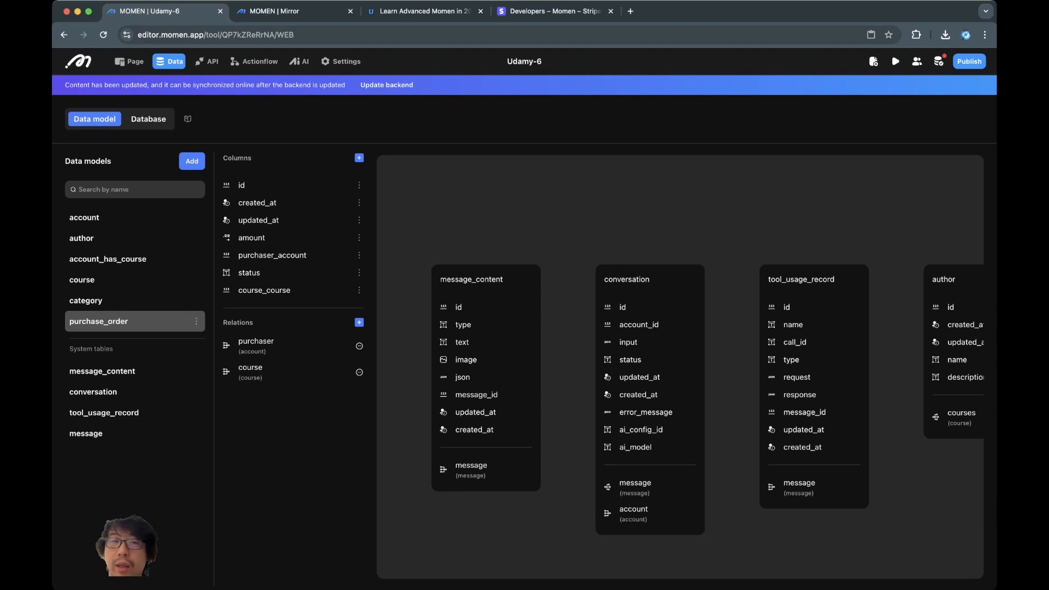
left_click(359, 272)
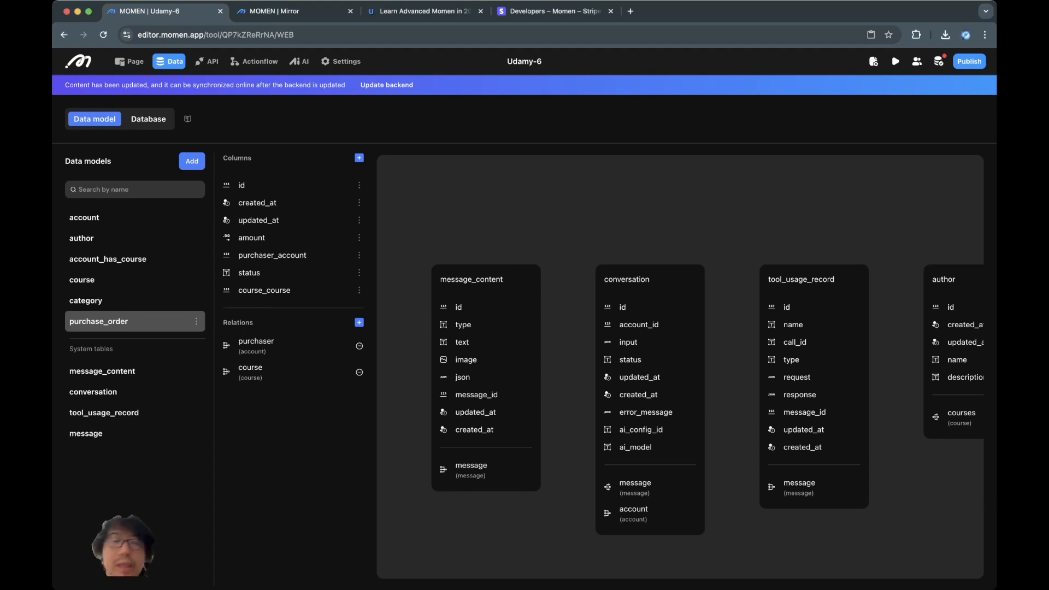
left_click(387, 86)
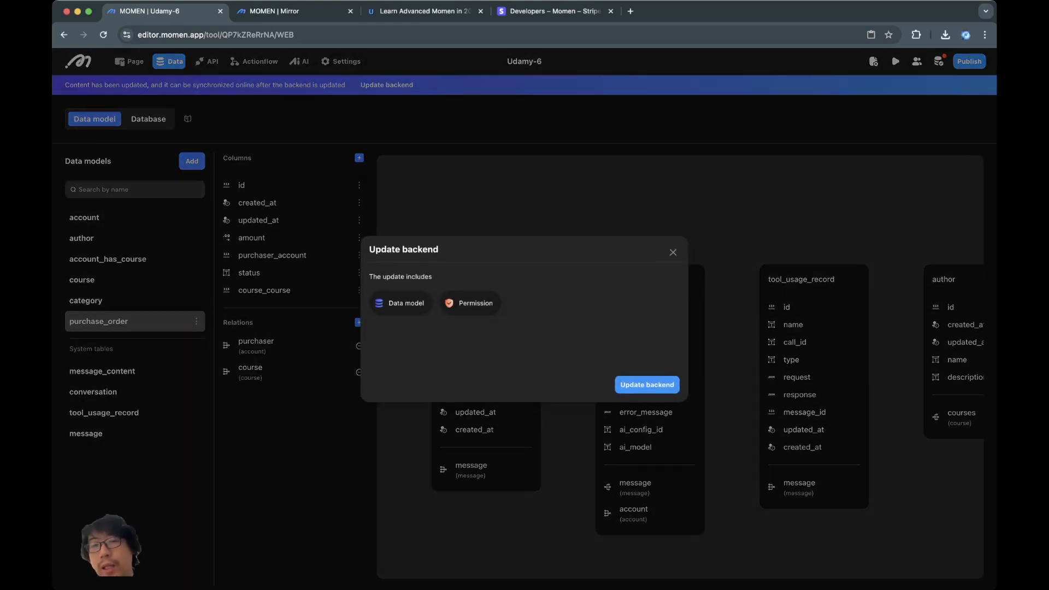
left_click(647, 385)
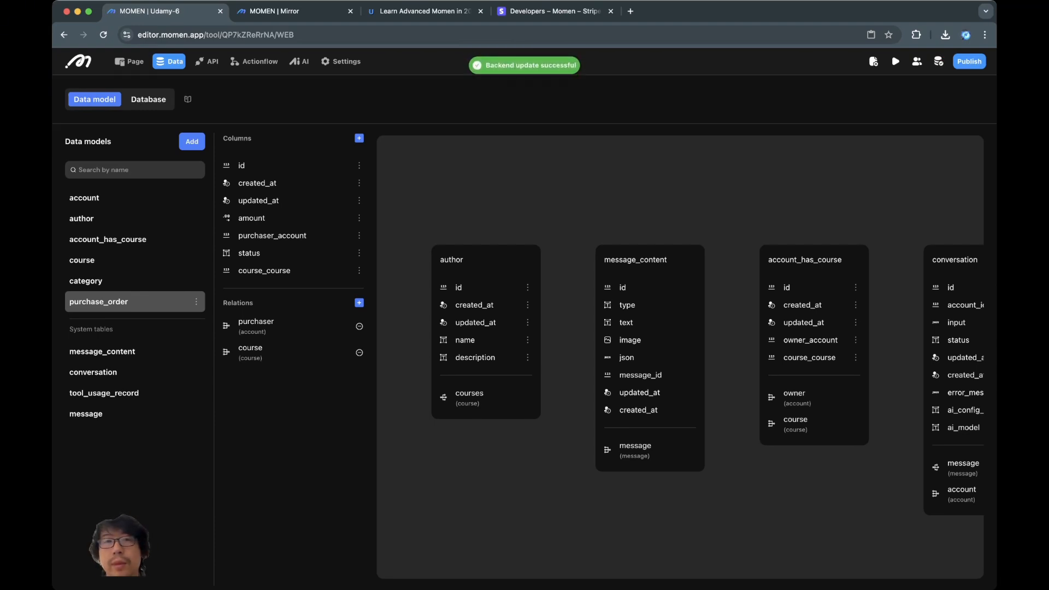
left_click(340, 62)
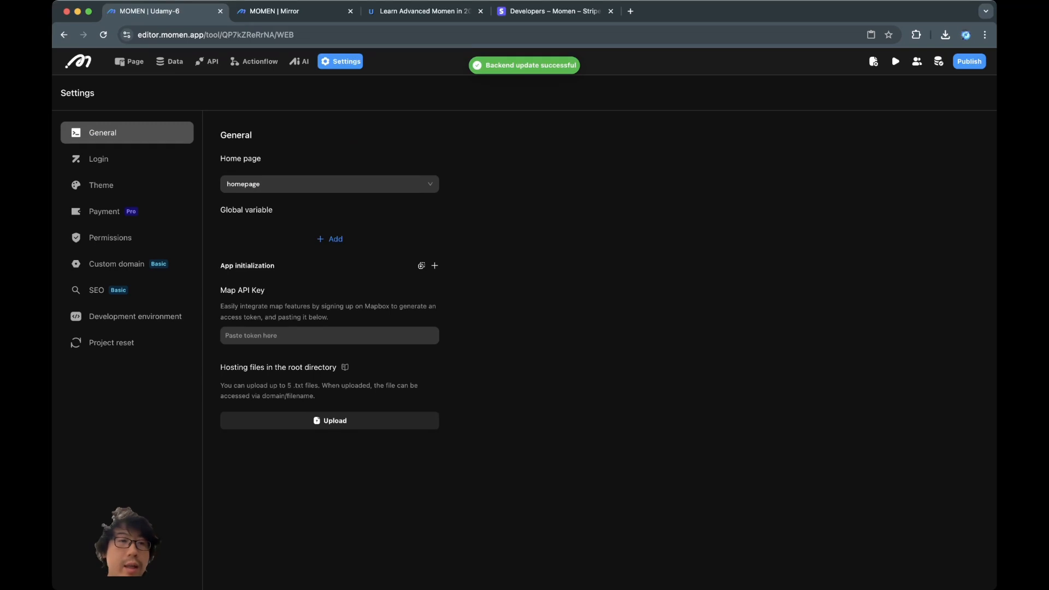
- Under Payment, bind purchase_order as Stripe's order table
left_click(127, 212)
left_click(600, 203)
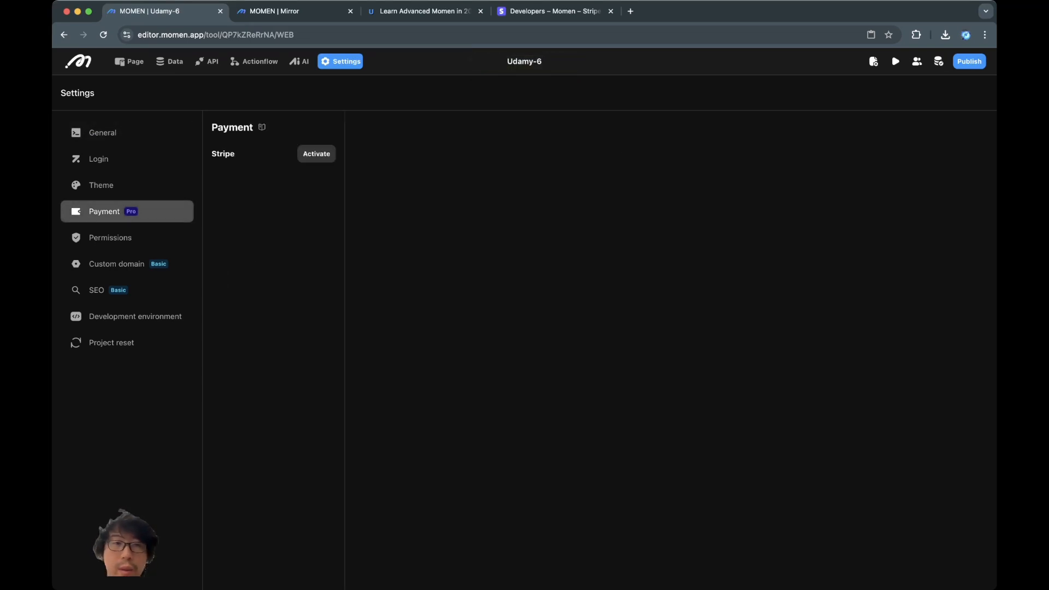
left_click(316, 154)
left_click(514, 332)
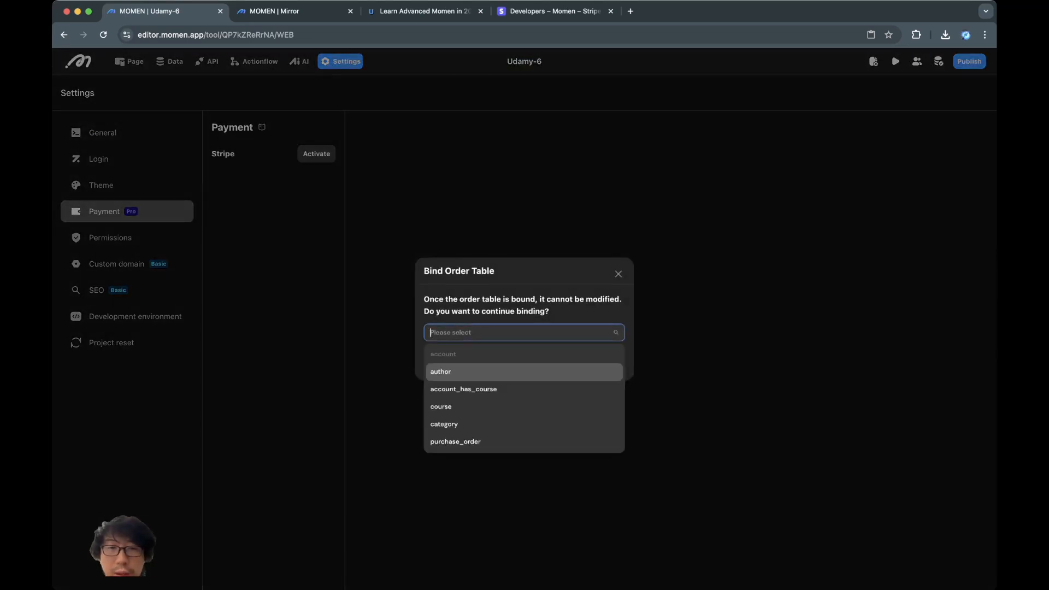
left_click(491, 441)
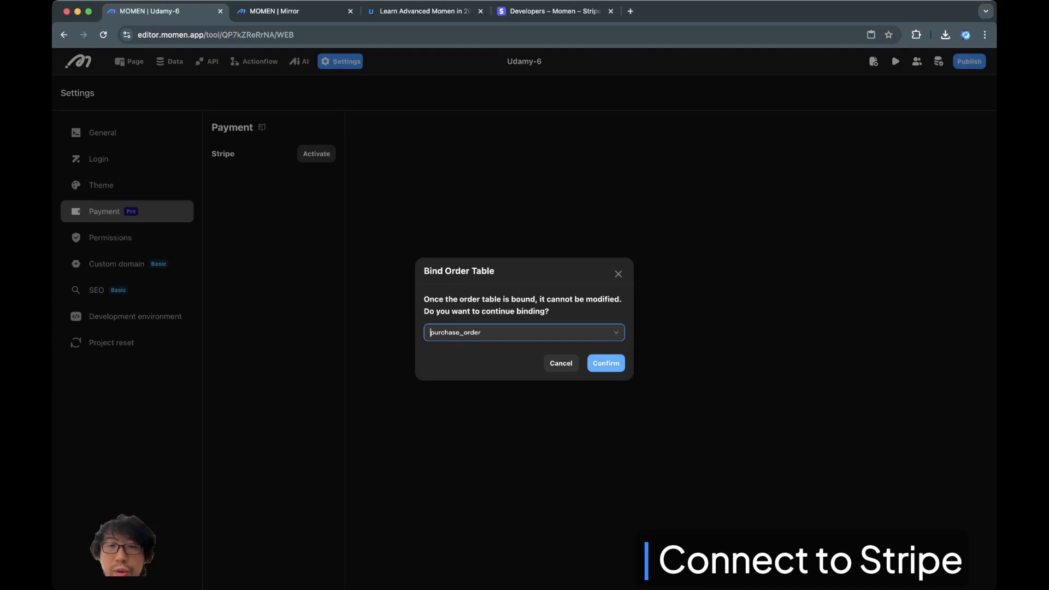
left_click(605, 363)
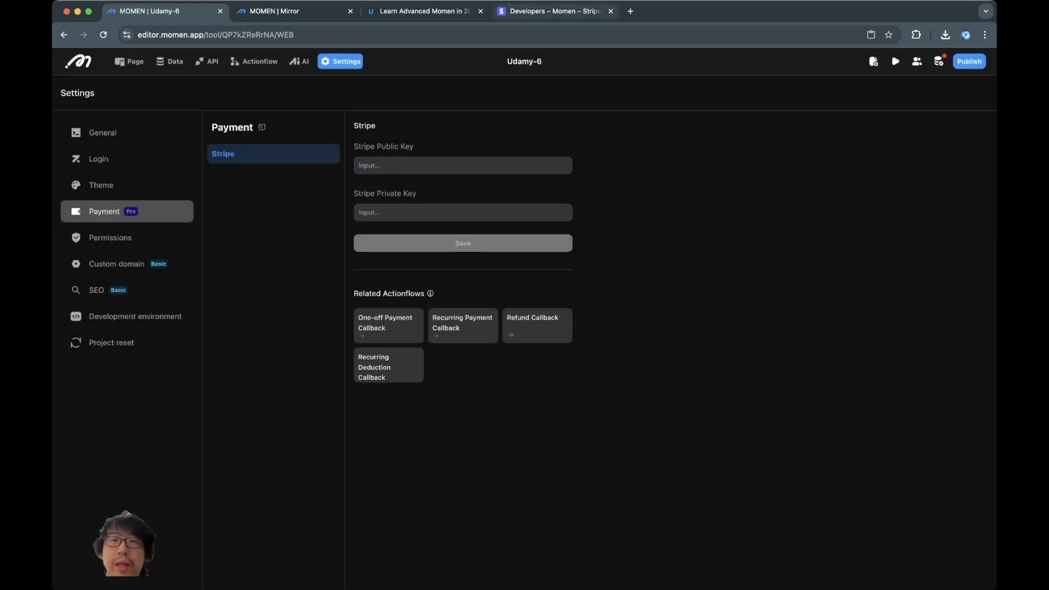
- Copy the Stripe publishable key and paste it into Momen's public key field
left_click(551, 10)
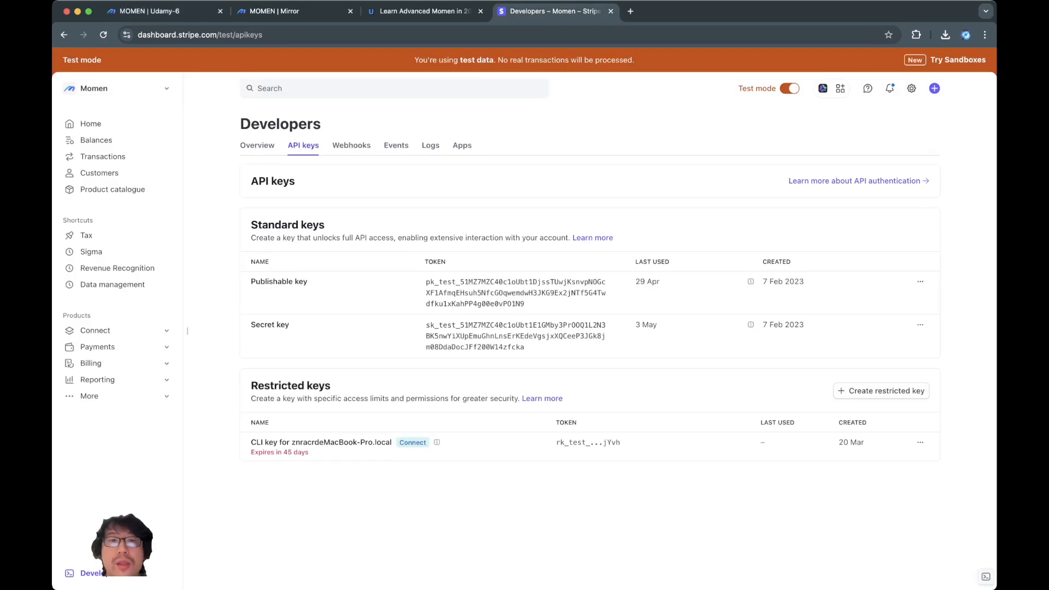
left_click(515, 293)
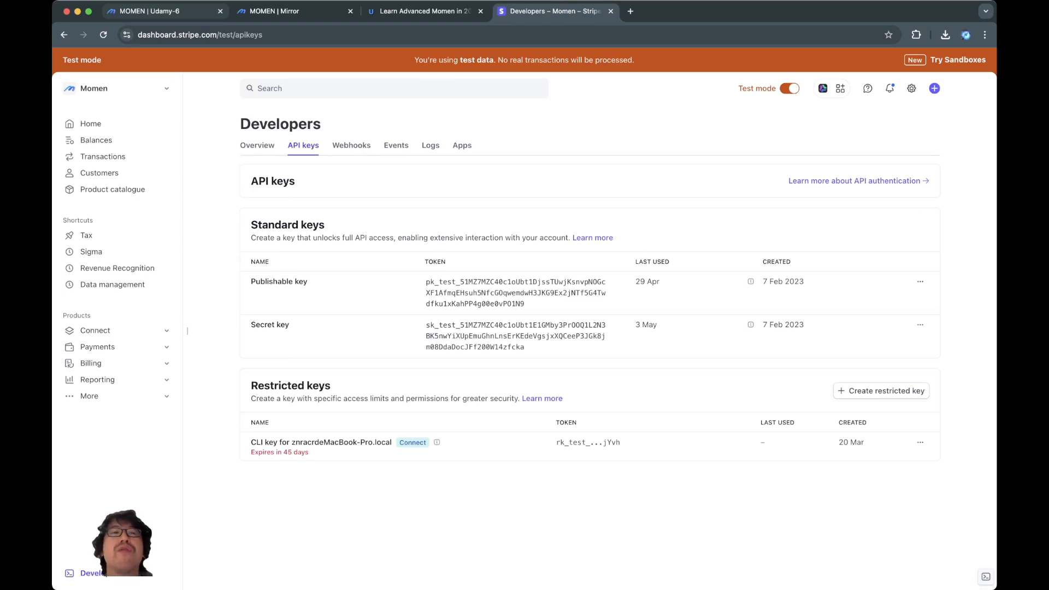
left_click(164, 11)
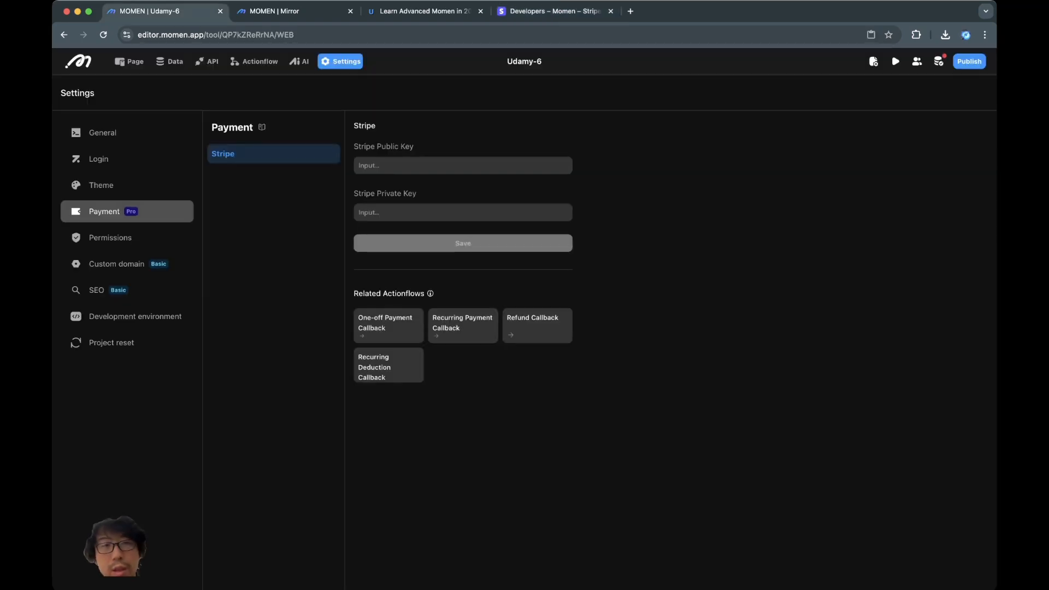
left_click(463, 166)
key("super+v")
- Copy the Stripe secret key into the private key field and save the keys
left_click(552, 11)
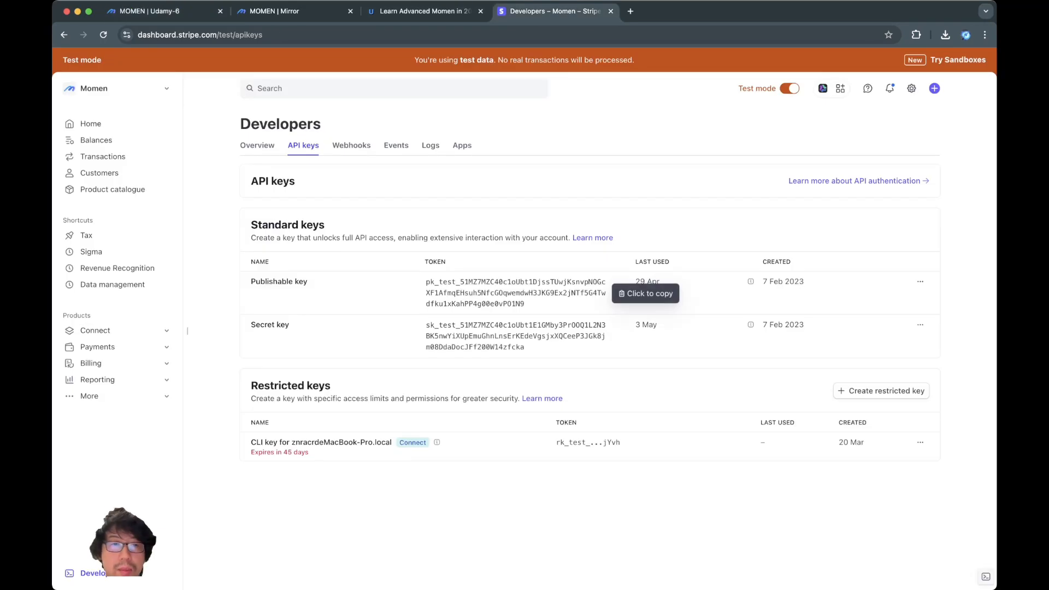
left_click(515, 336)
left_click(158, 11)
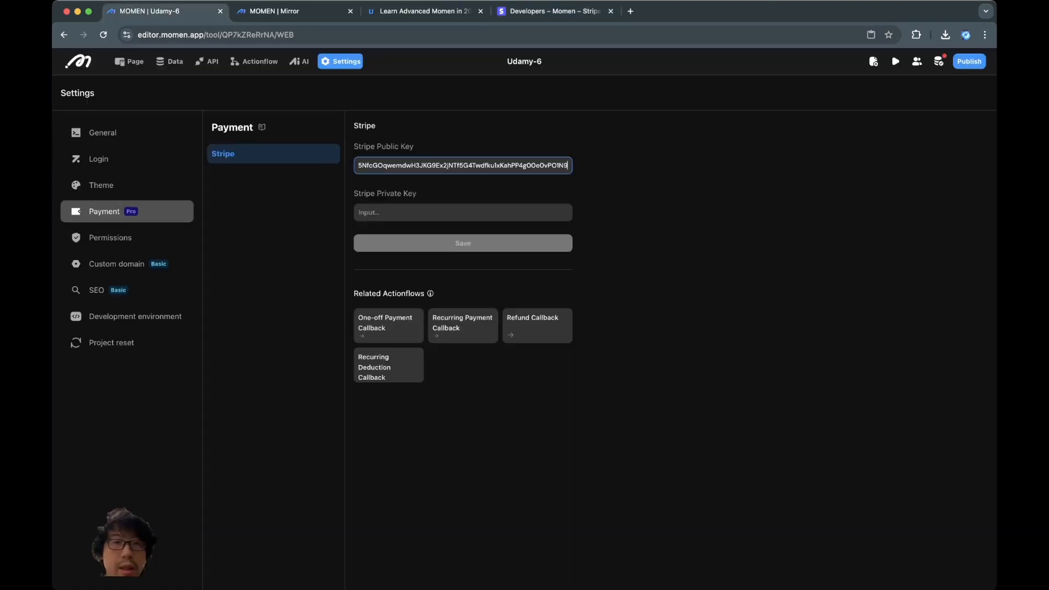
left_click(462, 213)
key("super+v")
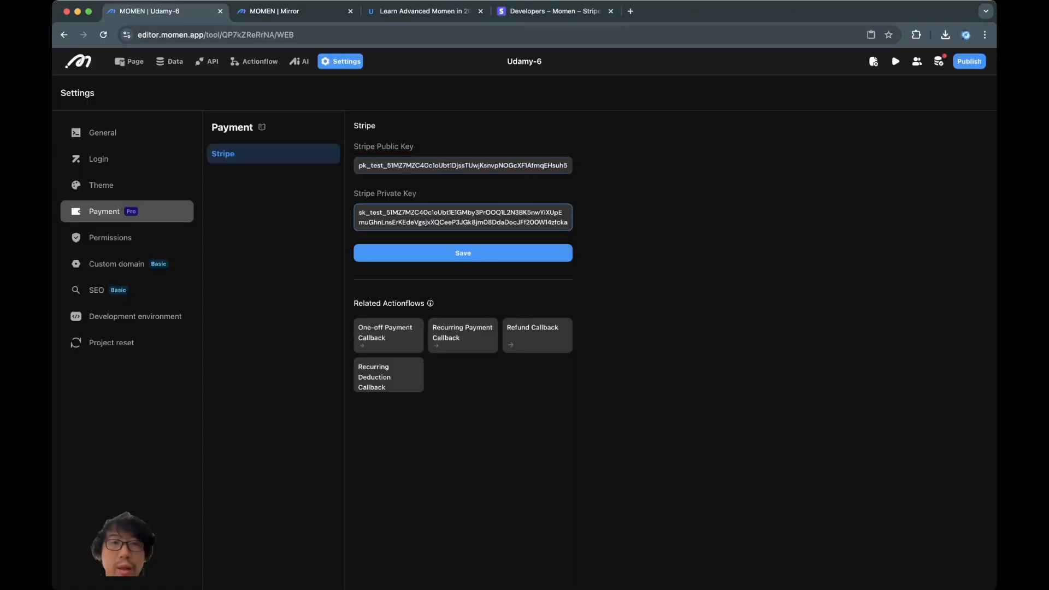
left_click(306, 328)
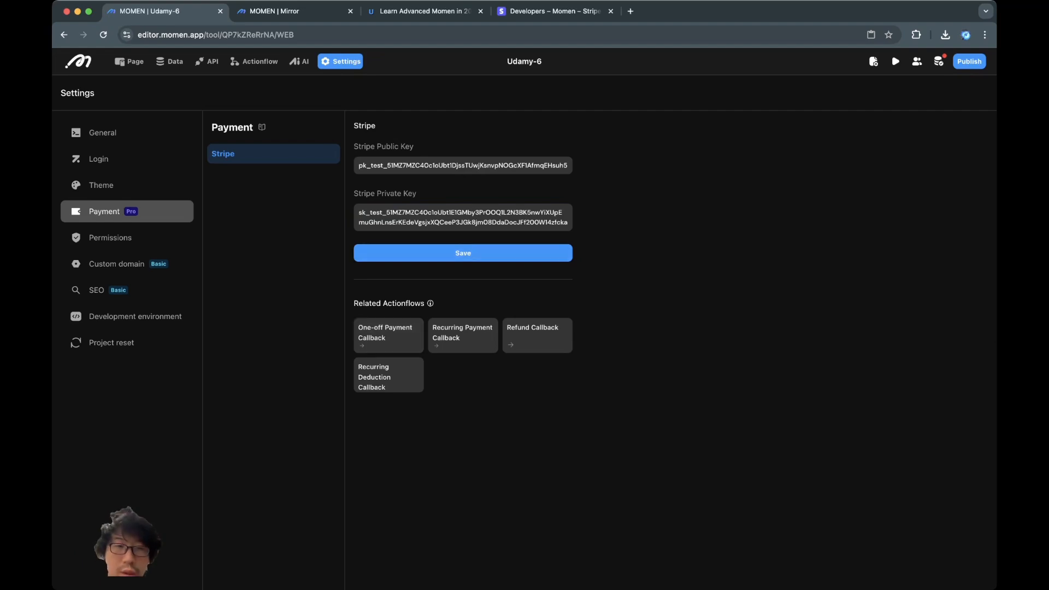
mouse_move(431, 303)
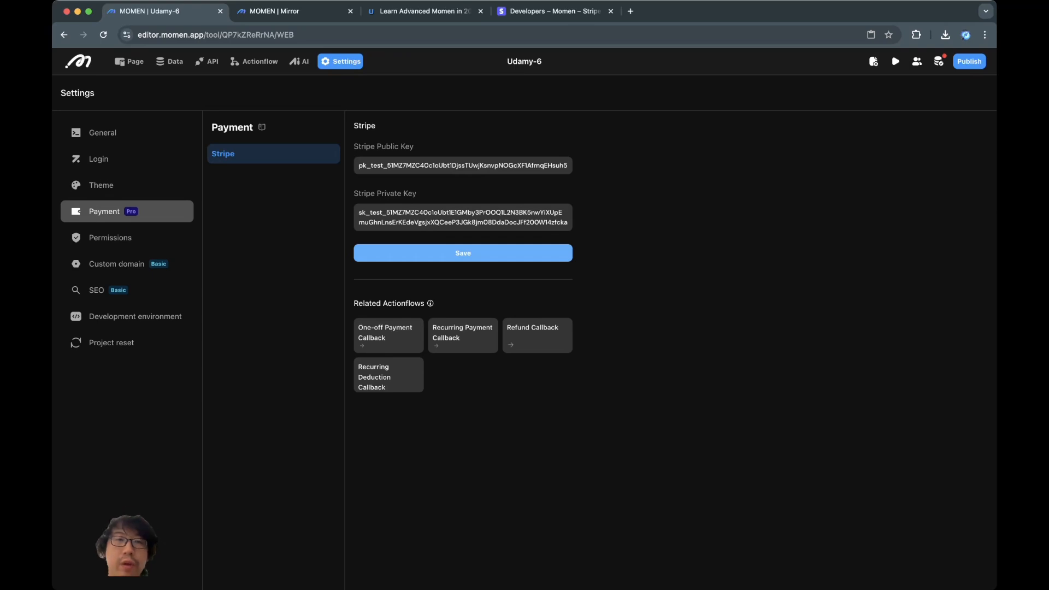
left_click(463, 253)
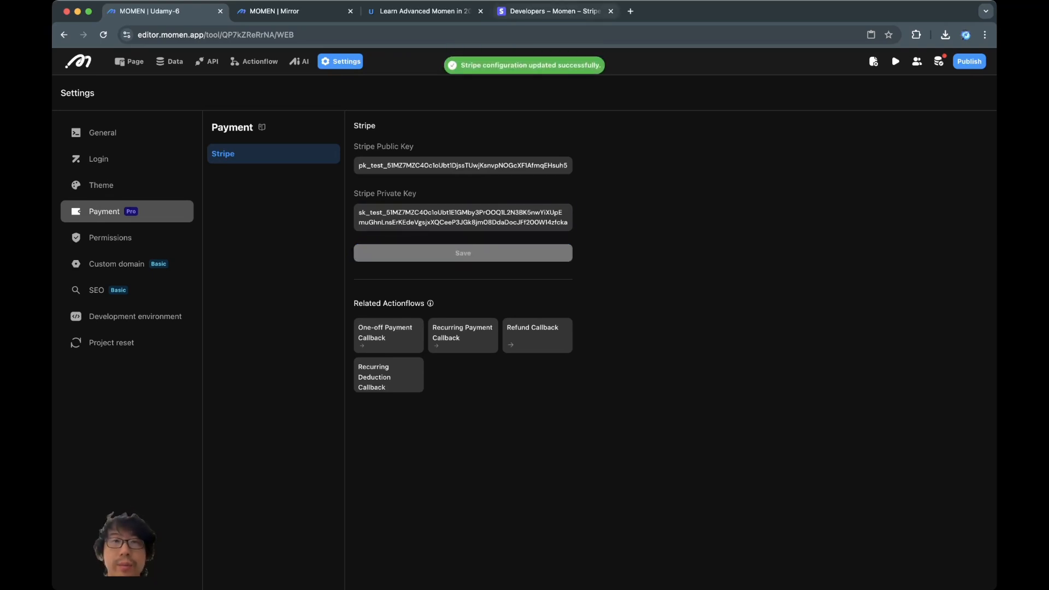
left_click(555, 11)
- Reload and review Stripe's webhook endpoints, then open Momen's StripePaymentCallback actionflow
left_click(351, 146)
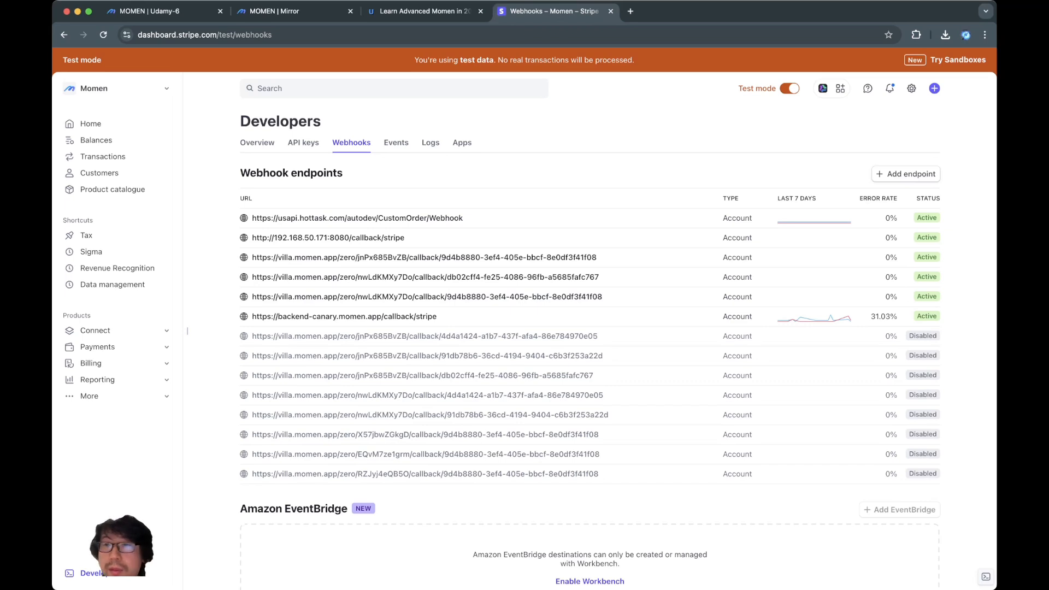
key("super+r")
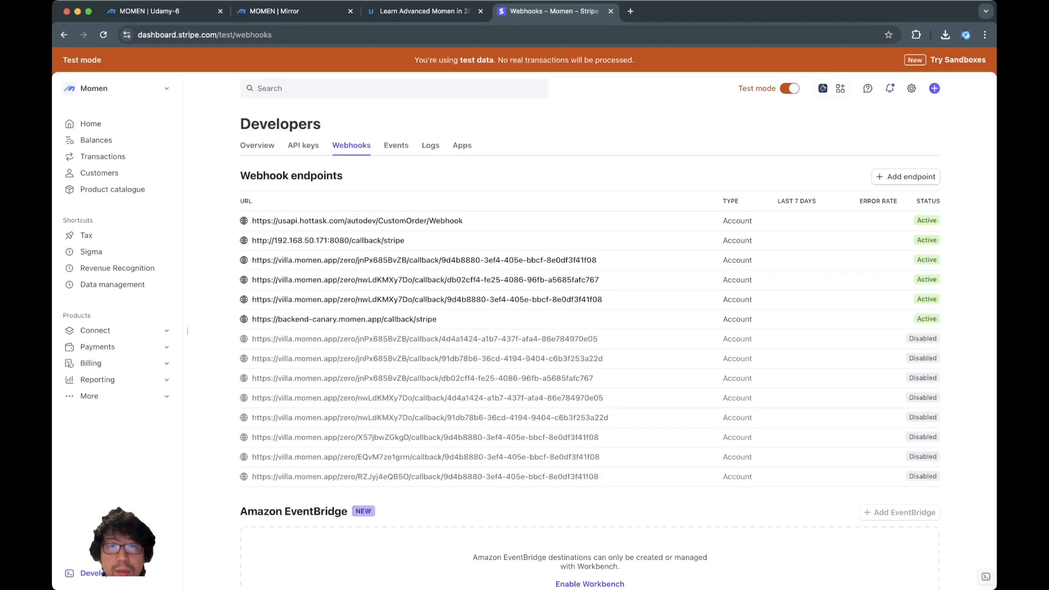
scroll(590, 317, "down", 2)
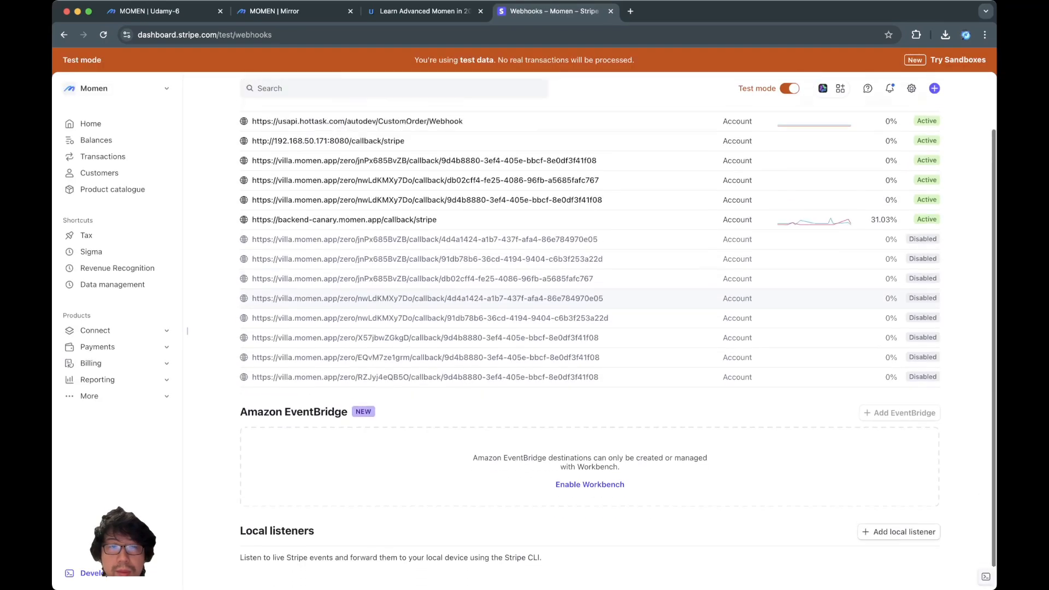
scroll(590, 317, "up", 2)
left_click(159, 11)
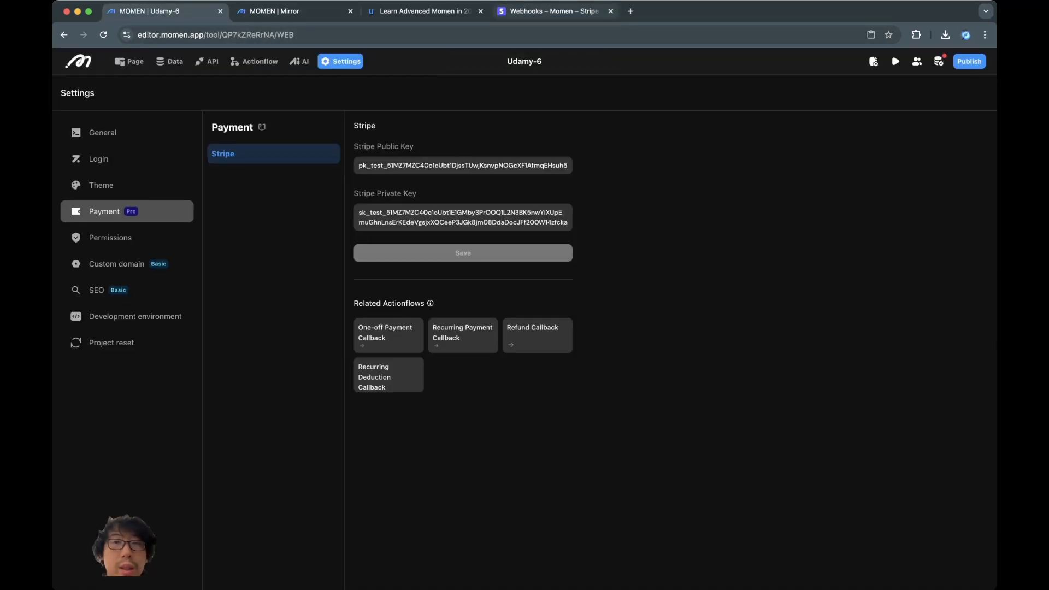
left_click(553, 11)
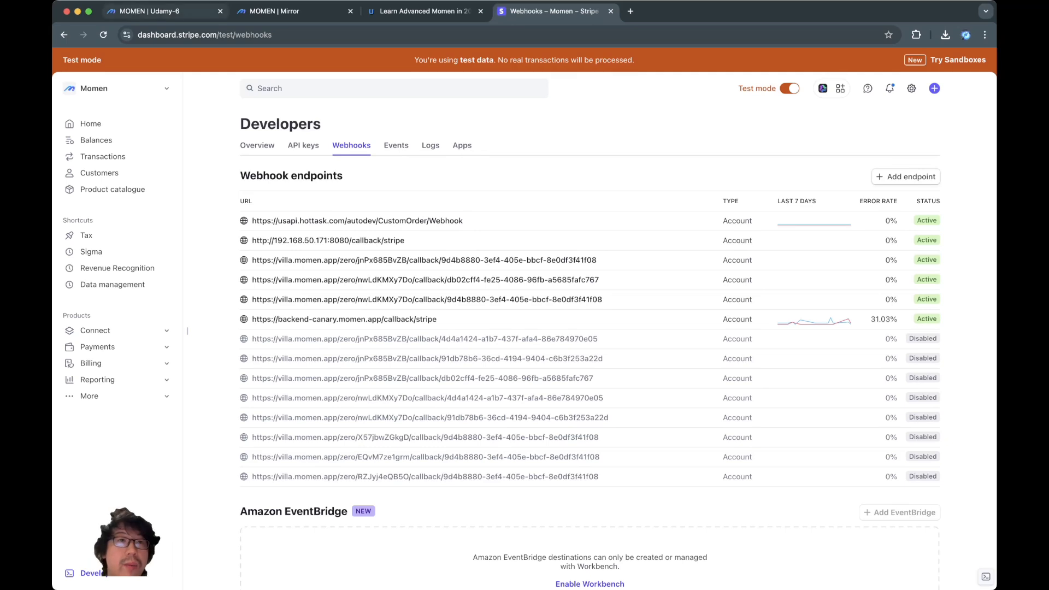
left_click(164, 11)
left_click(254, 61)
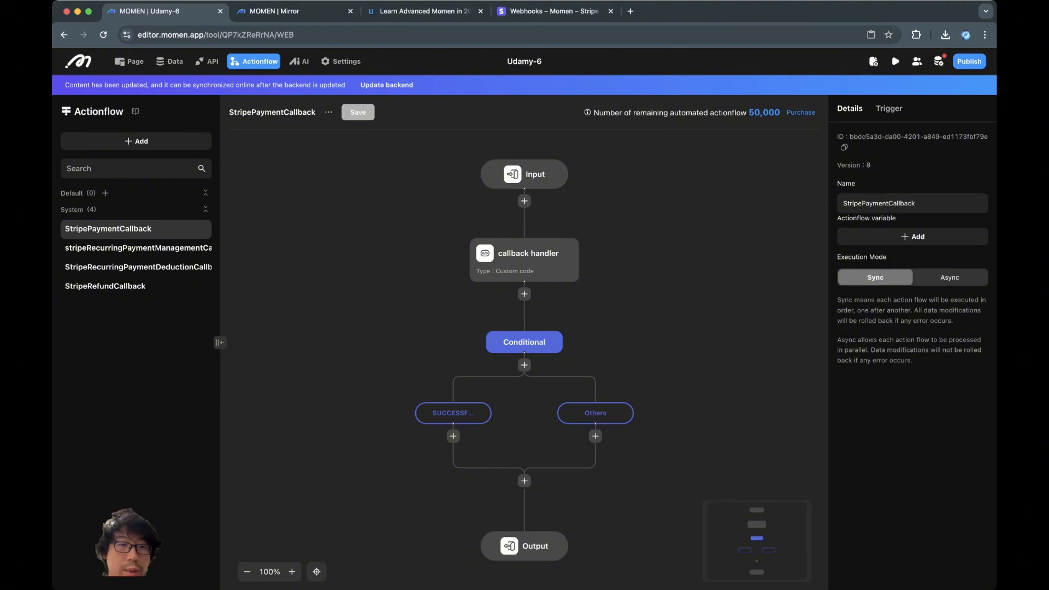
- Inspect the SUCCESSFUL branch's conditions and then the Others branch
left_click(454, 413)
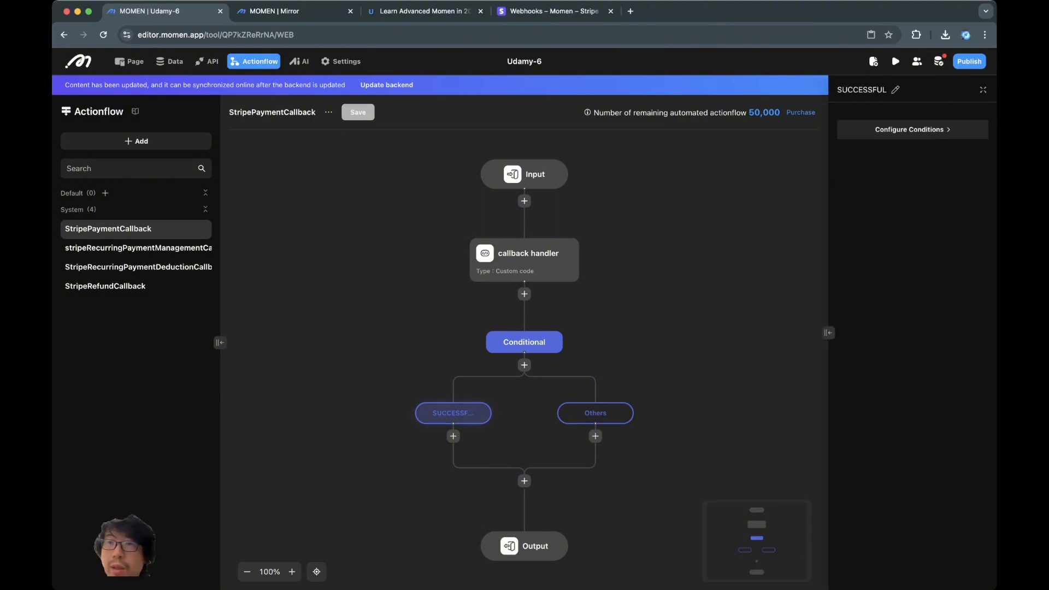
left_click(912, 129)
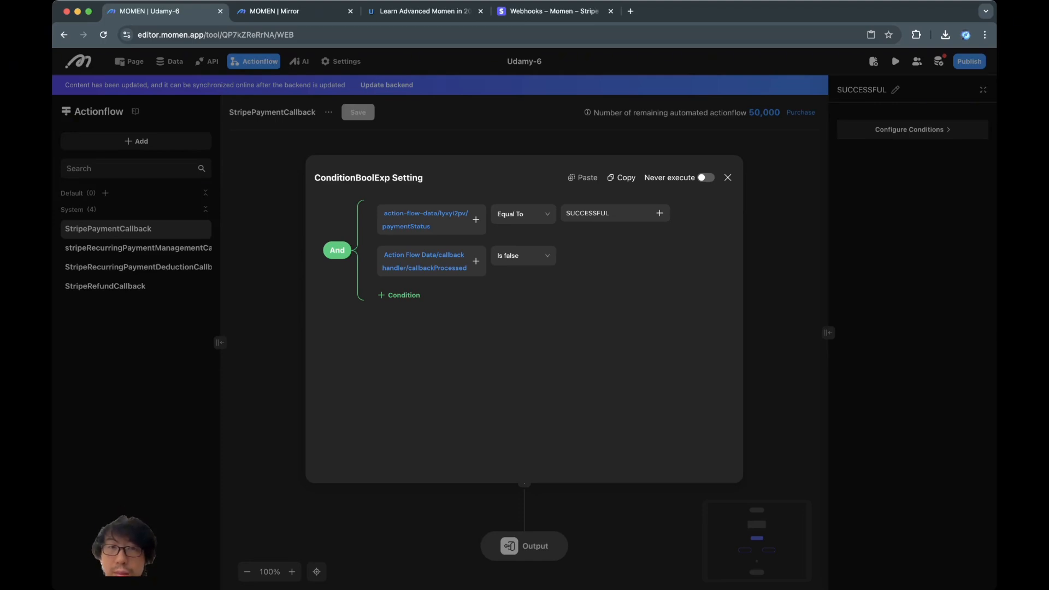
left_click(728, 177)
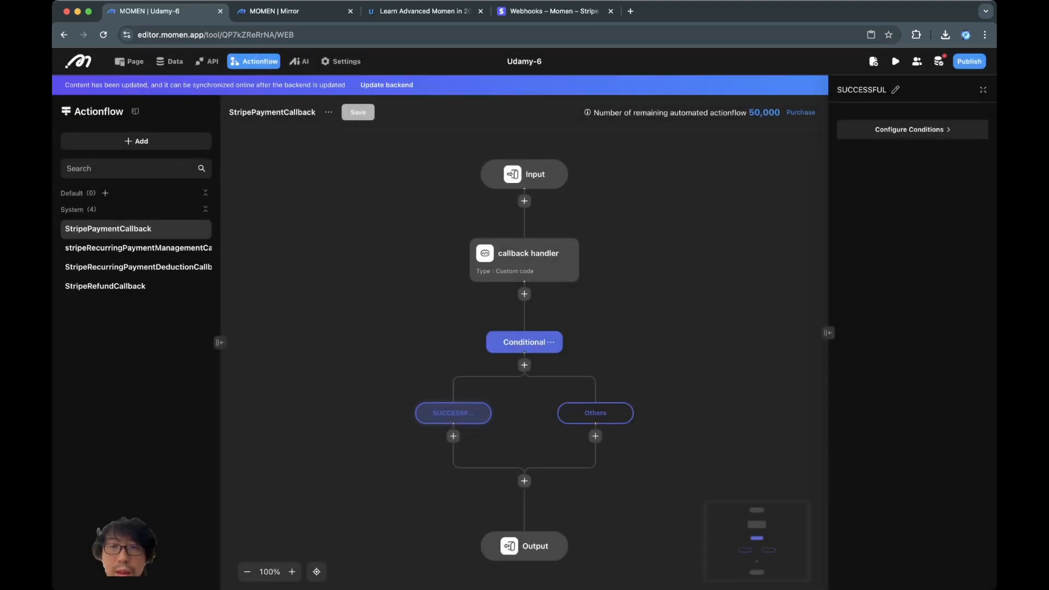
left_click(592, 413)
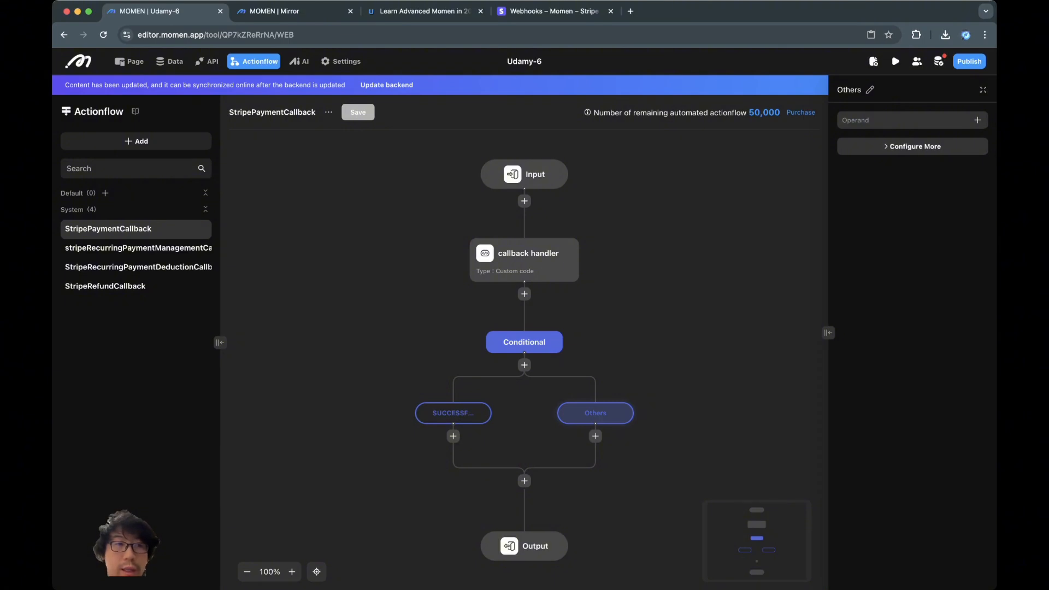
scroll(455, 327, "down", 1)
scroll(456, 322, "up", 3)
- Recheck the SUCCESSFUL conditions, then select the callback handler node to view its outputs
left_click(473, 392)
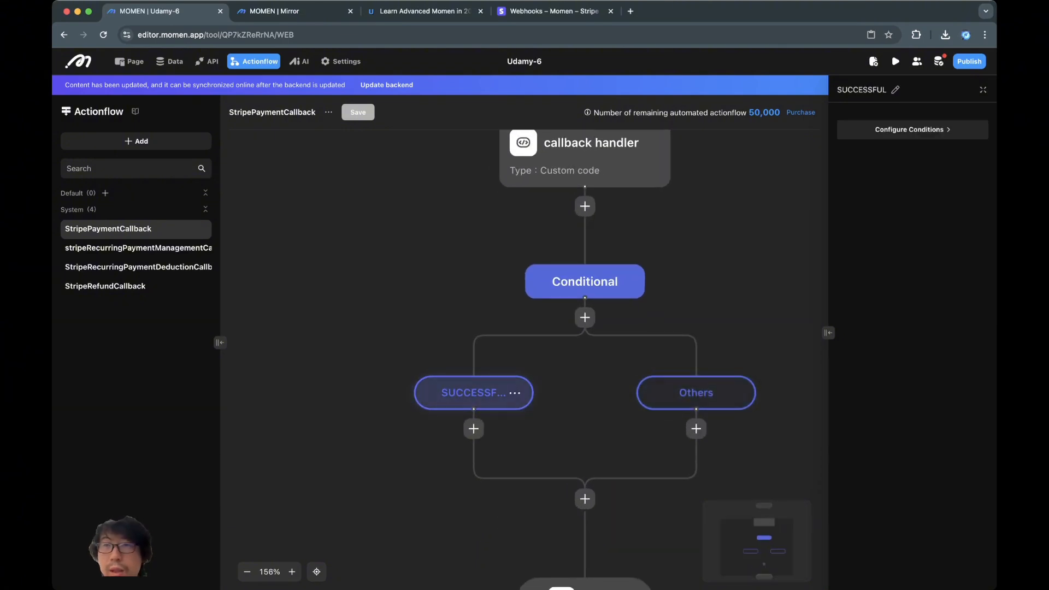
scroll(524, 361, "up", 3)
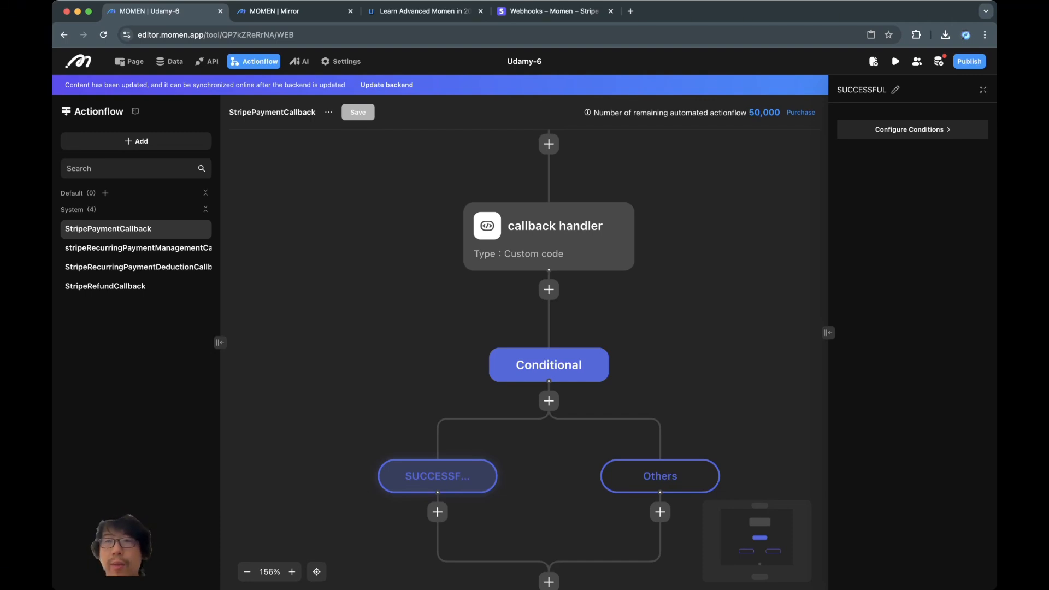
left_click(912, 130)
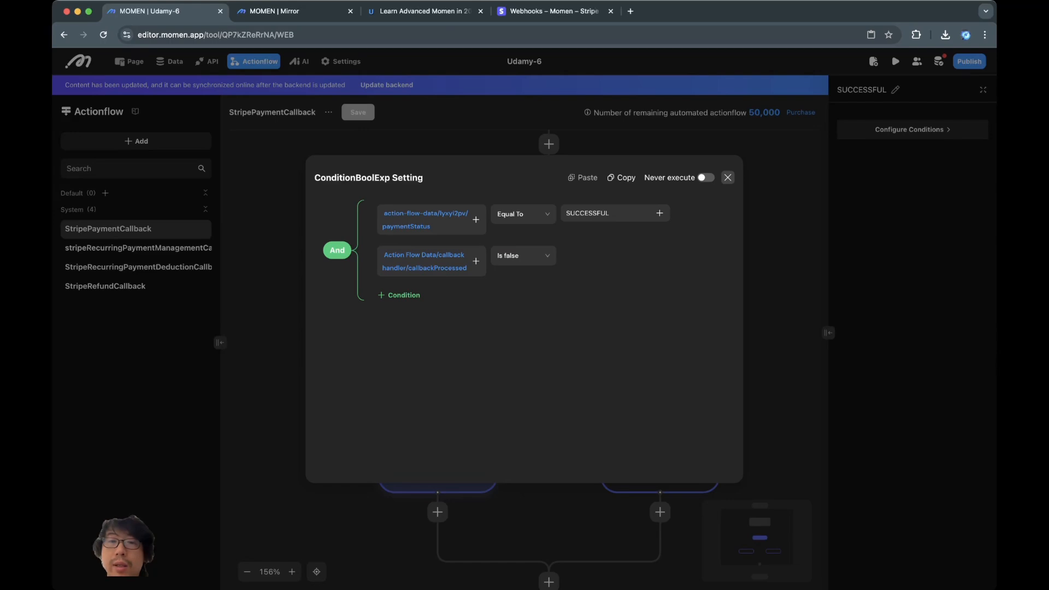
left_click(727, 177)
left_click(628, 216)
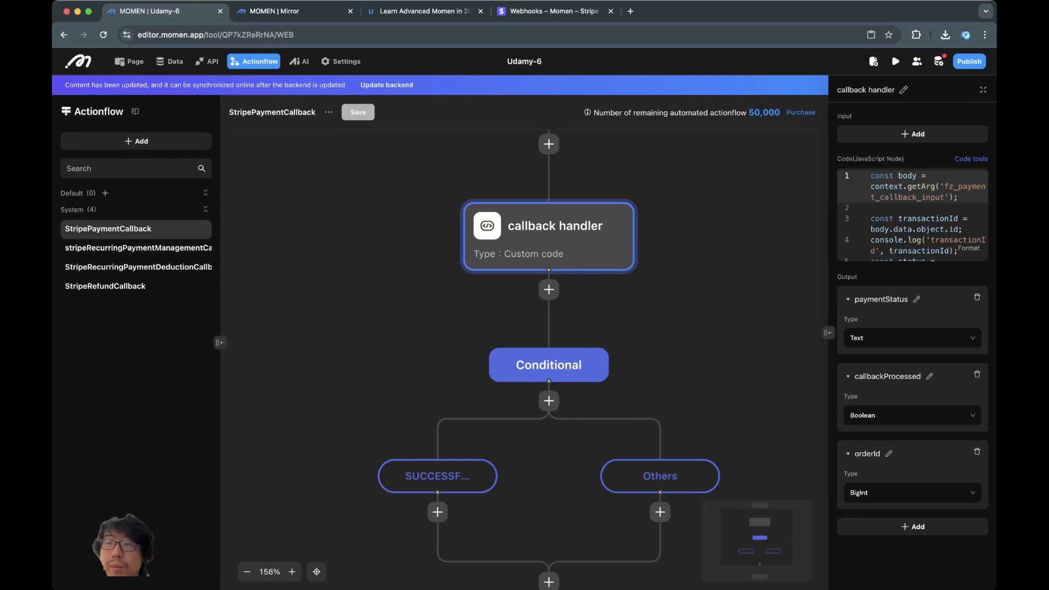
left_click(983, 89)
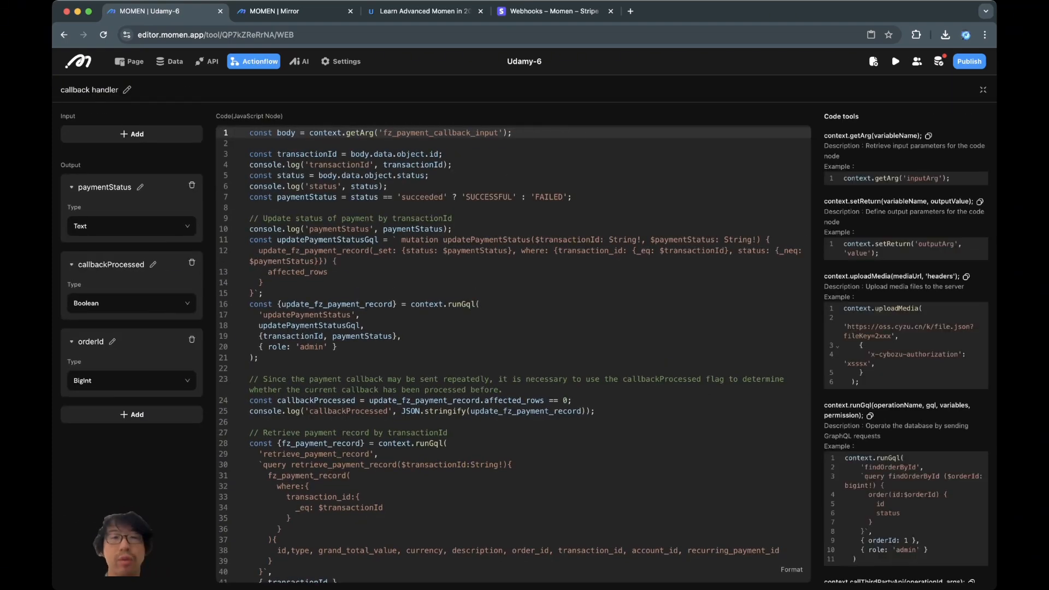
left_click(452, 240)
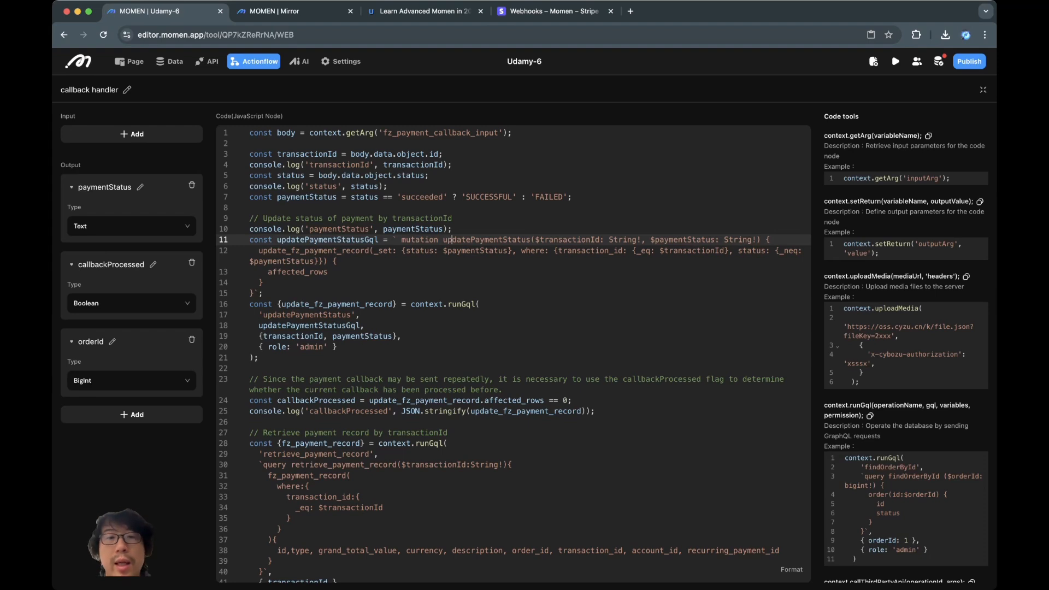
left_click(263, 293)
scroll(513, 354, "down", 1)
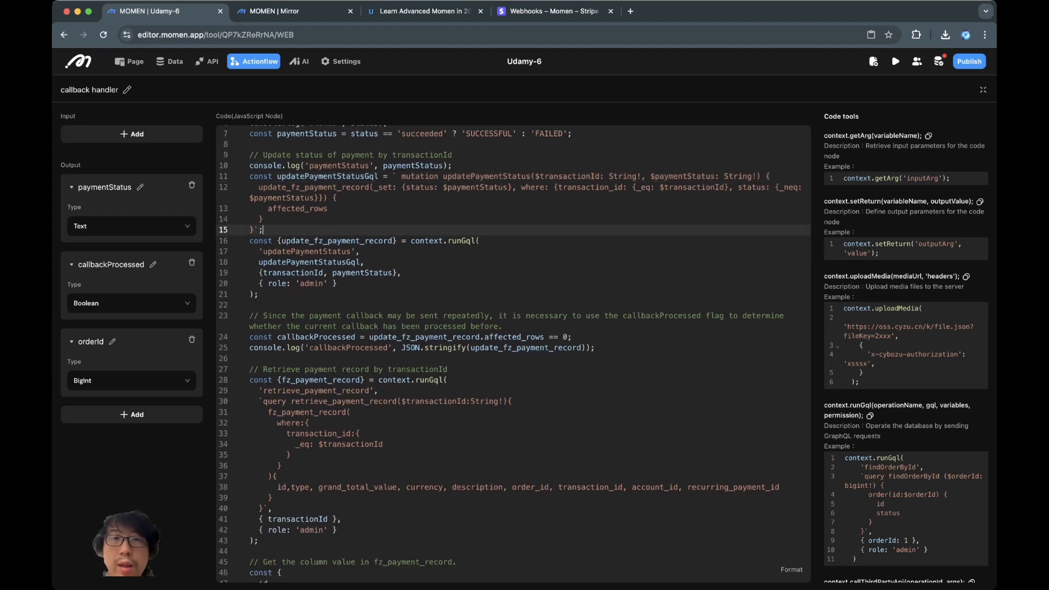
double_click(486, 177)
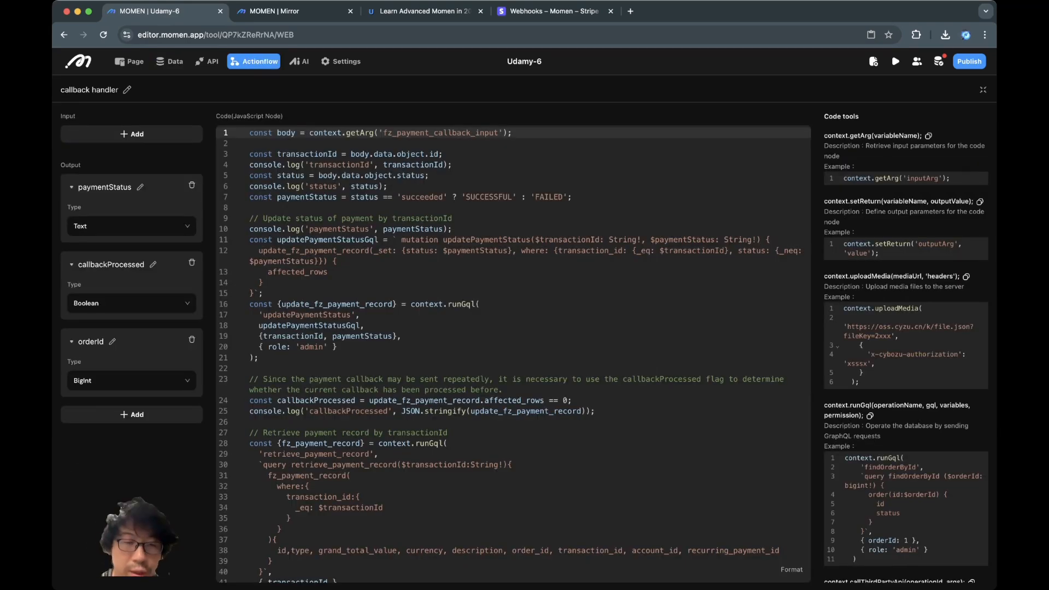
scroll(514, 354, "down", 2)
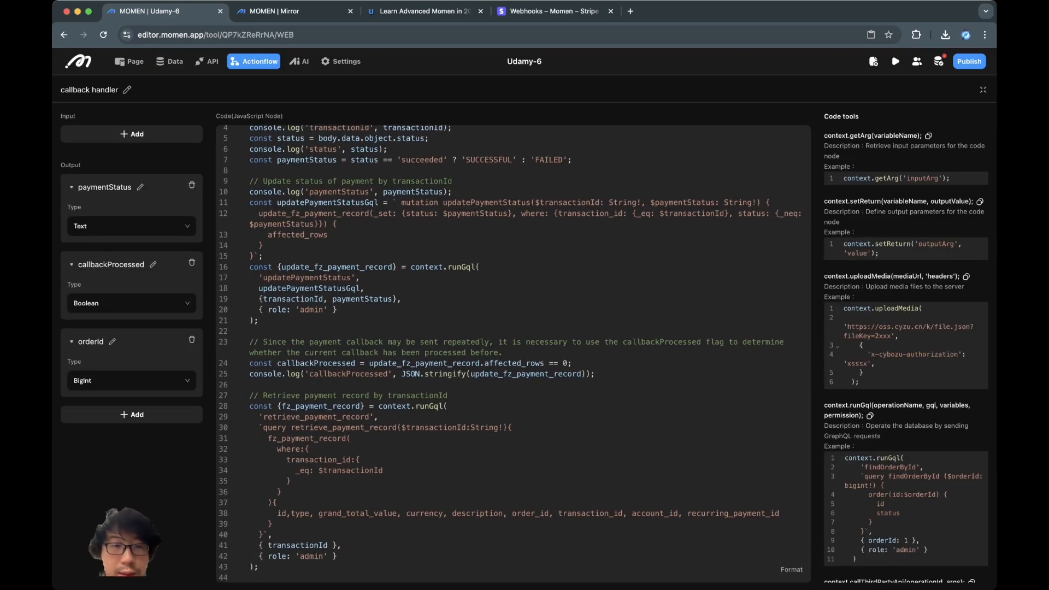
scroll(514, 354, "down", 8)
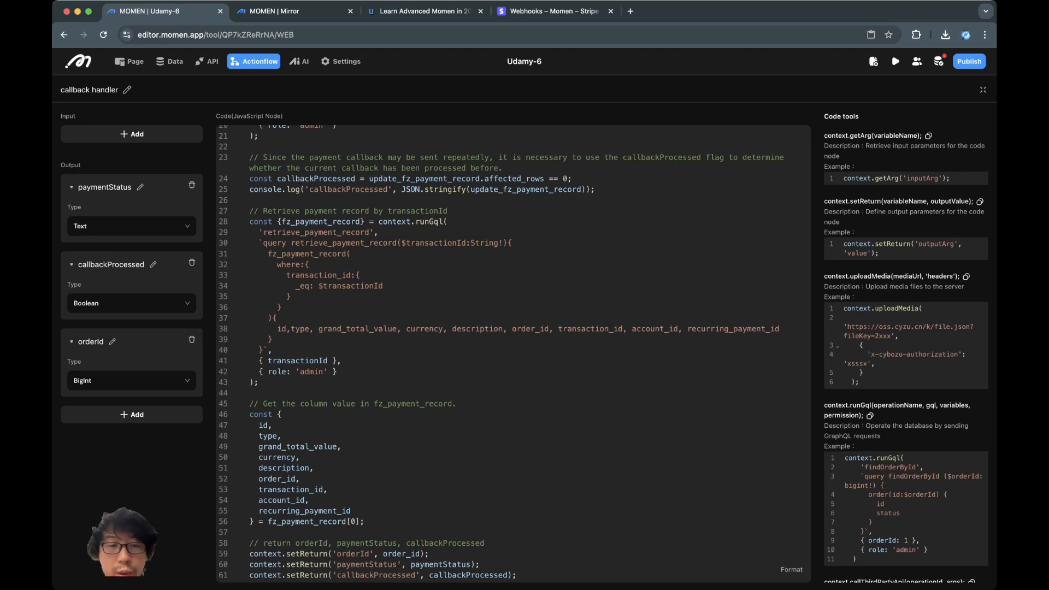
double_click(440, 565)
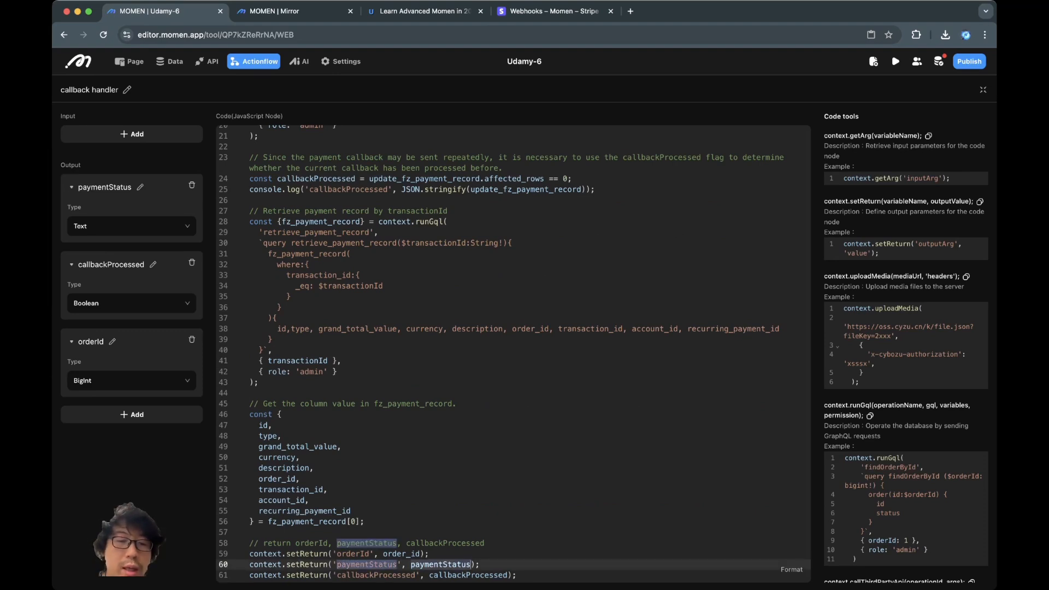
left_click(403, 575)
double_click(440, 565)
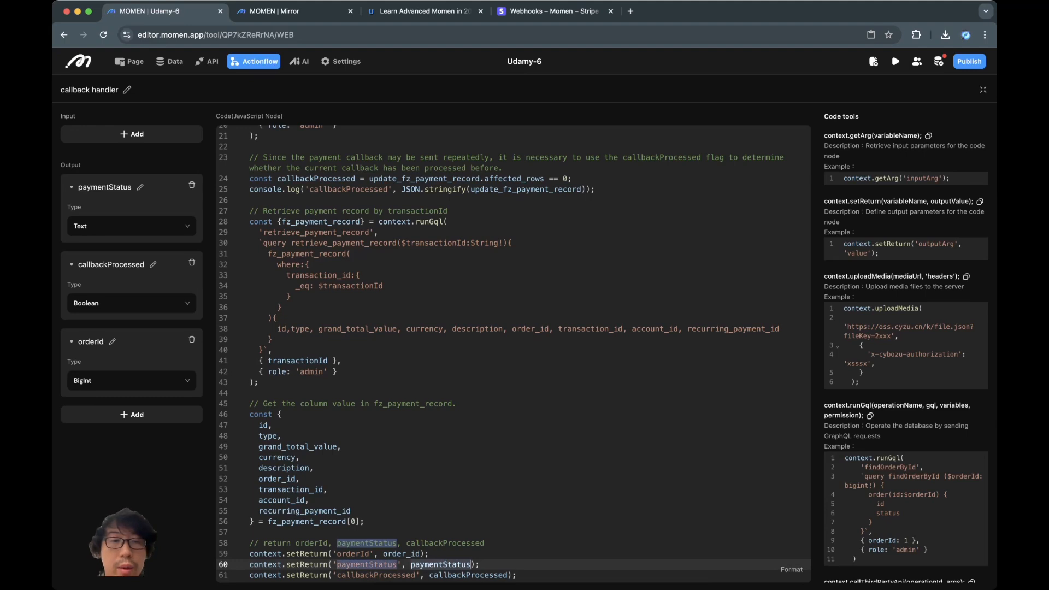
double_click(469, 575)
left_click(480, 179)
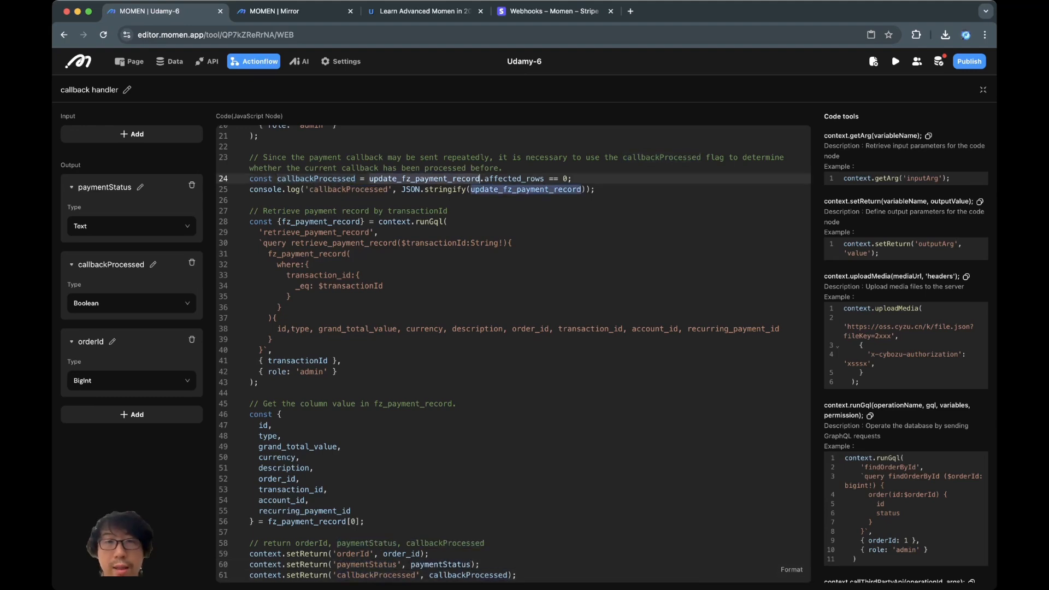
double_click(317, 179)
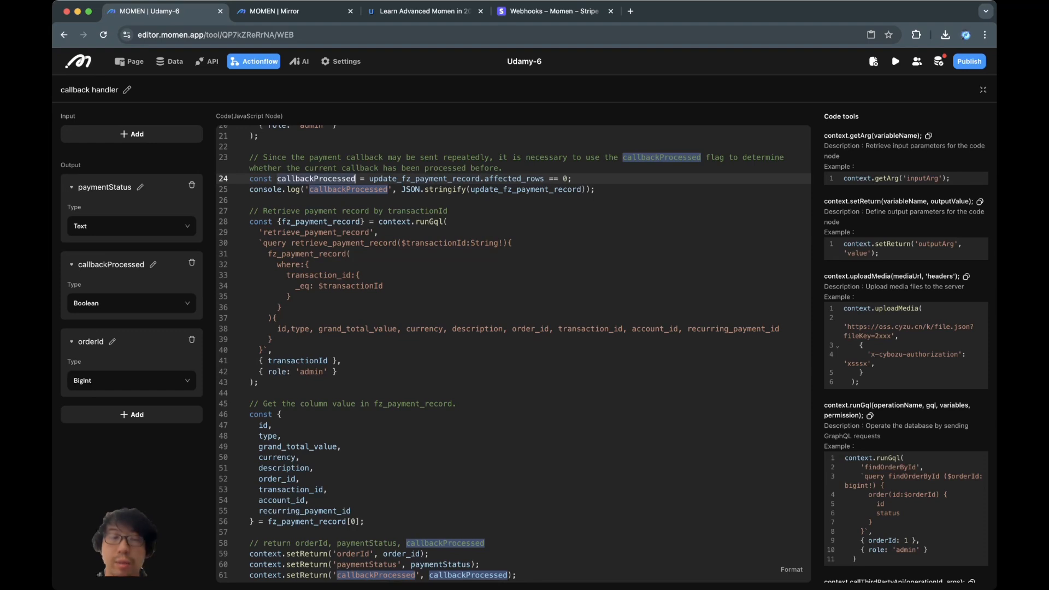
left_click(983, 89)
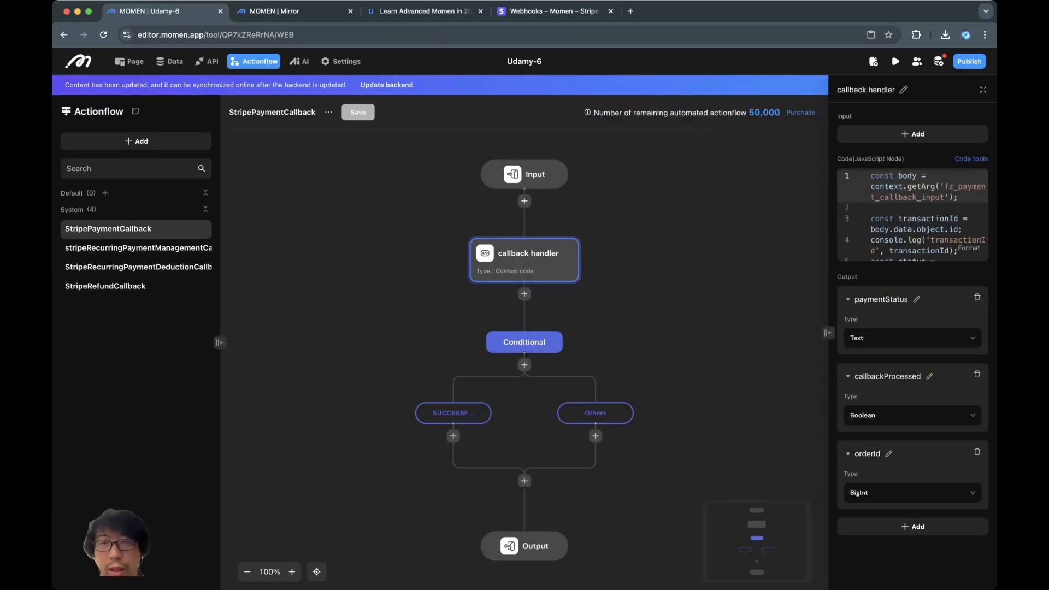
- Deselect the current node, then select the SUCCESSFUL branch to view its Configure Conditions panel
left_click(699, 252)
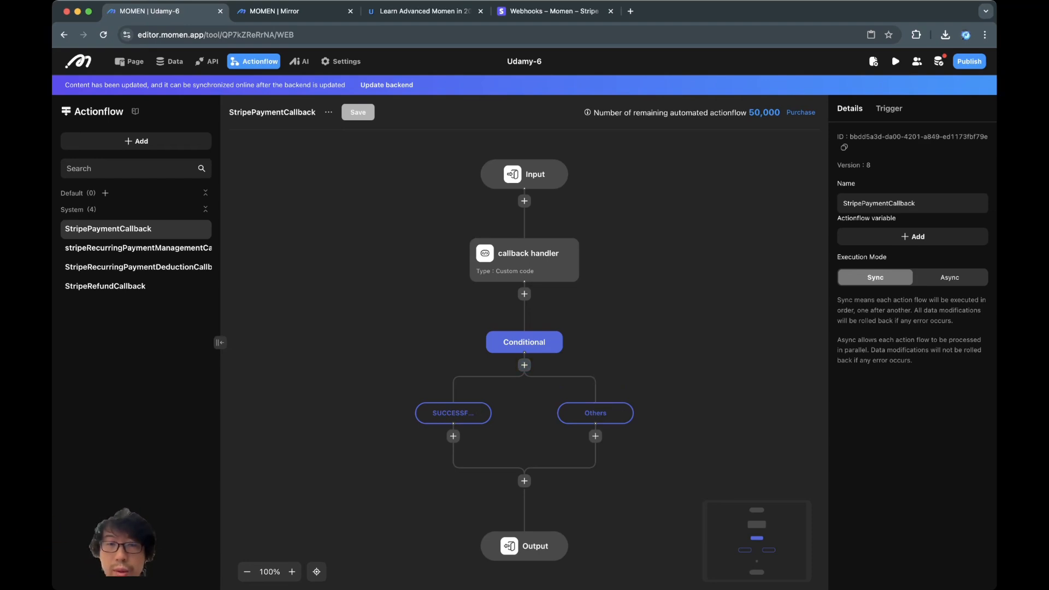
left_click(452, 413)
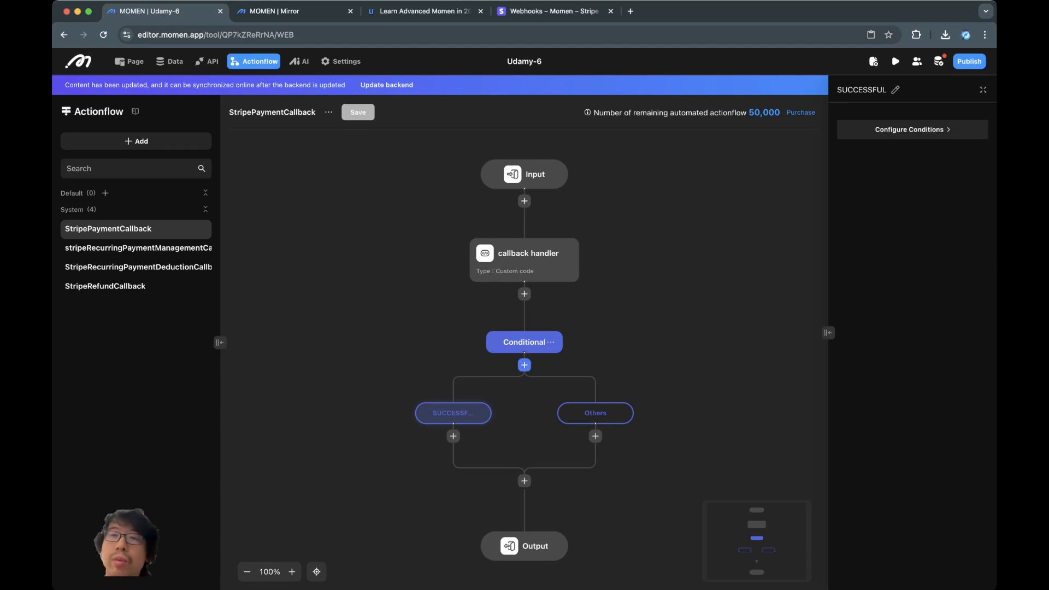
- Add a new case branch to the conditional and rename the Others branch to 'failed'
left_click(524, 365)
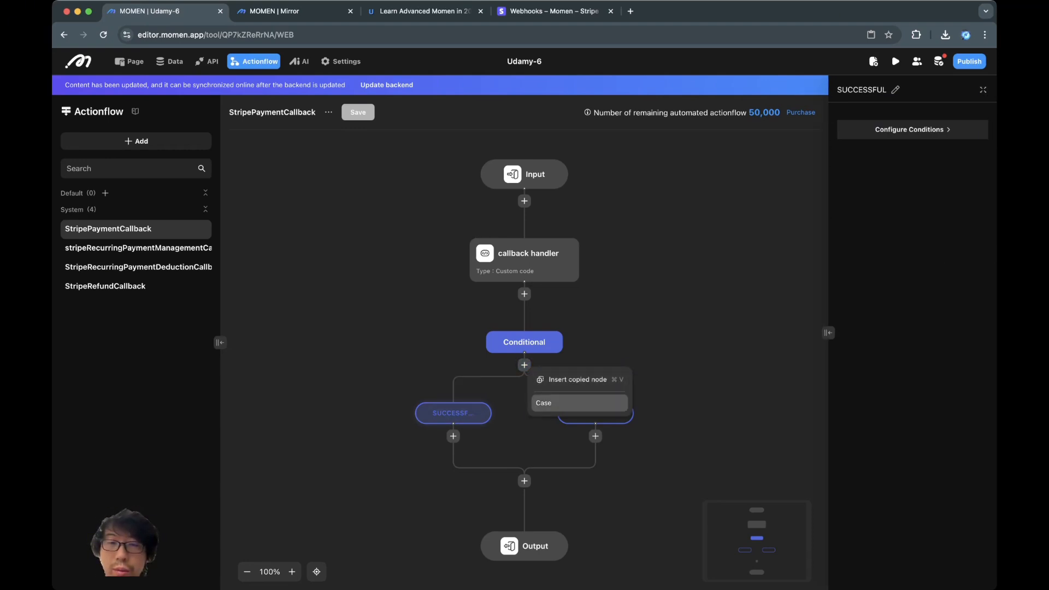
left_click(546, 403)
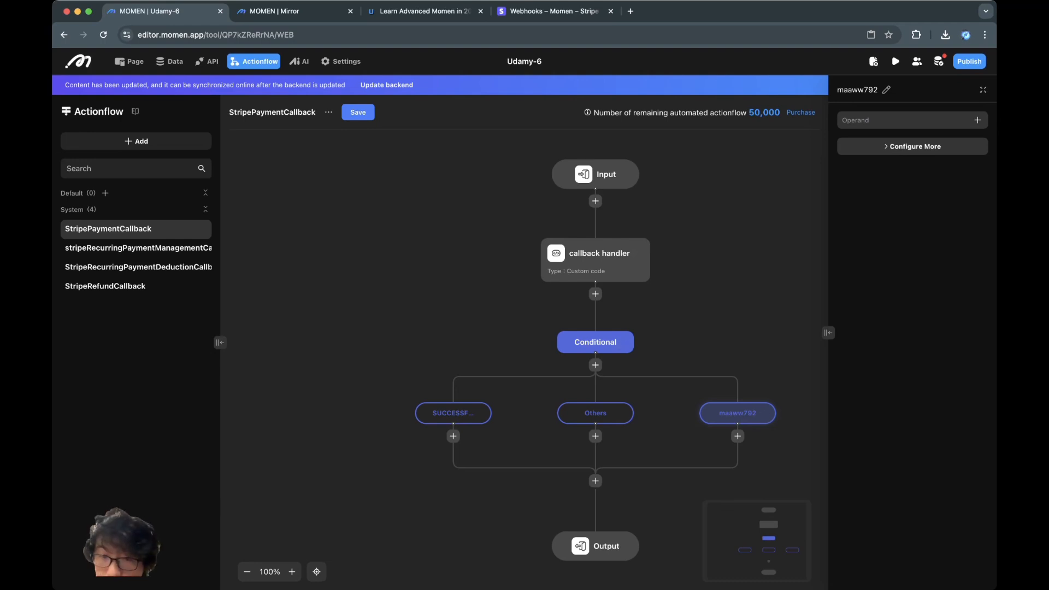
left_click(596, 413)
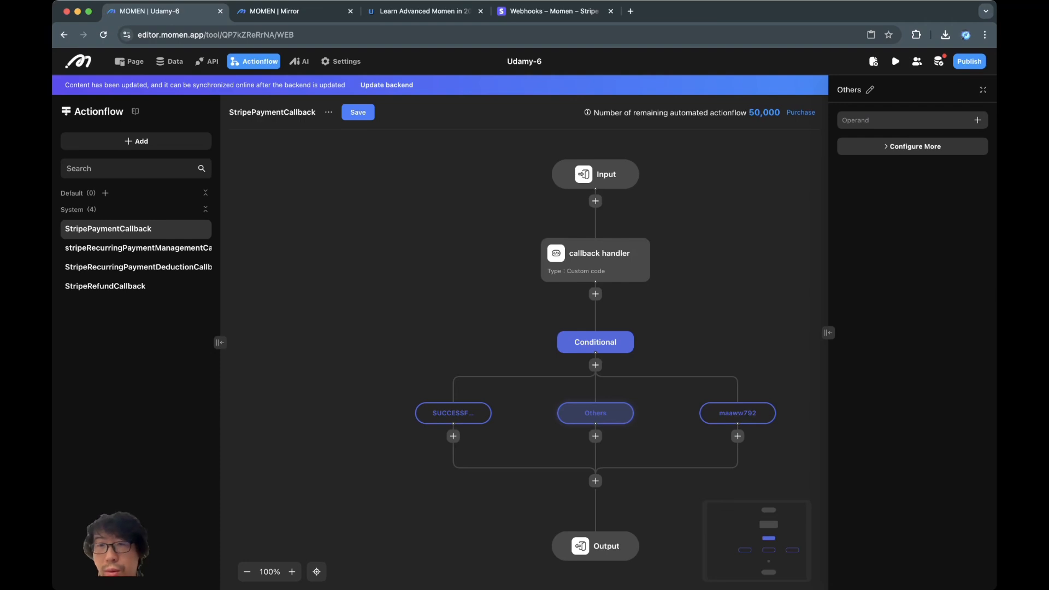
left_click(870, 89)
key("super+a")
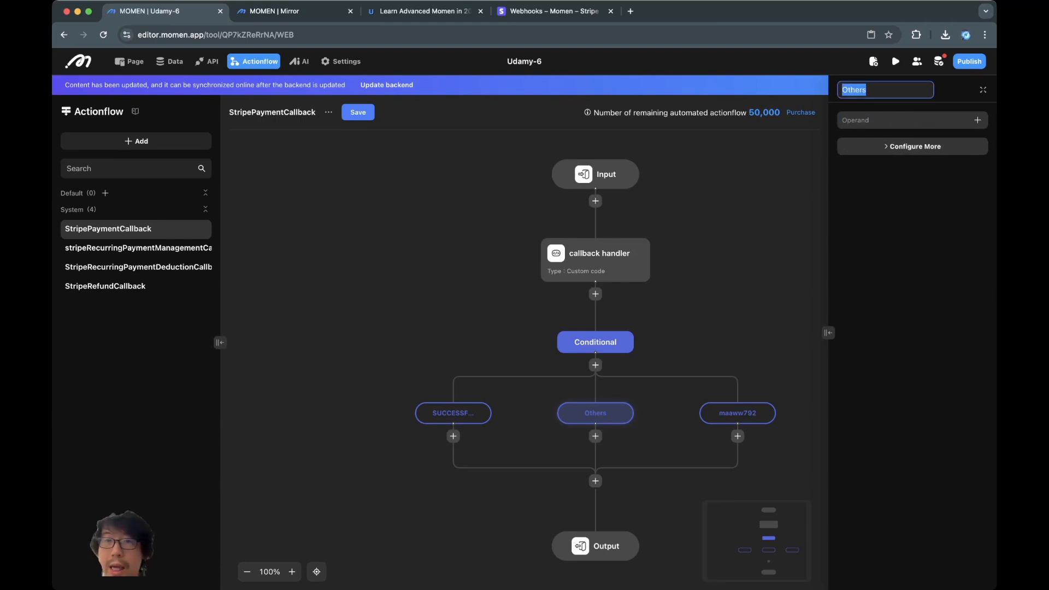
type("failed")
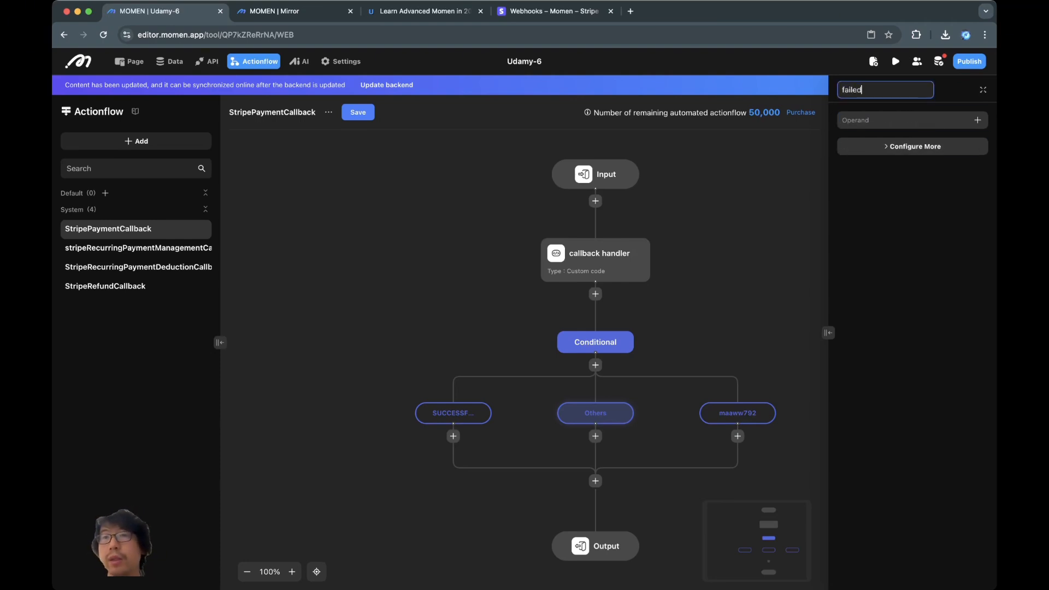
left_click(738, 413)
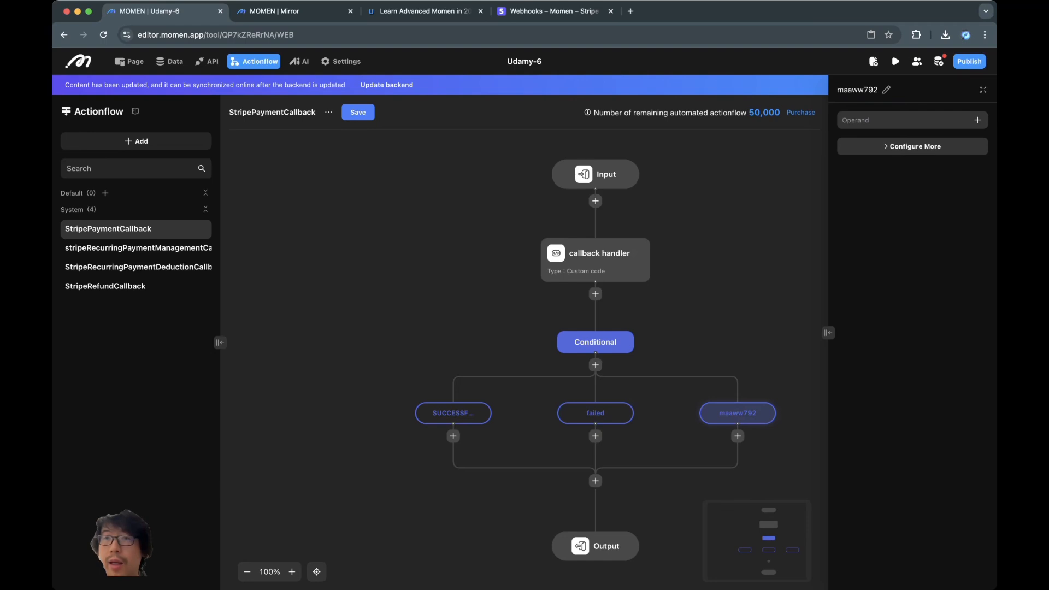
- Rename the maaww792 branch to 'others'
left_click(886, 89)
key("super+a")
type("others")
key("Return")
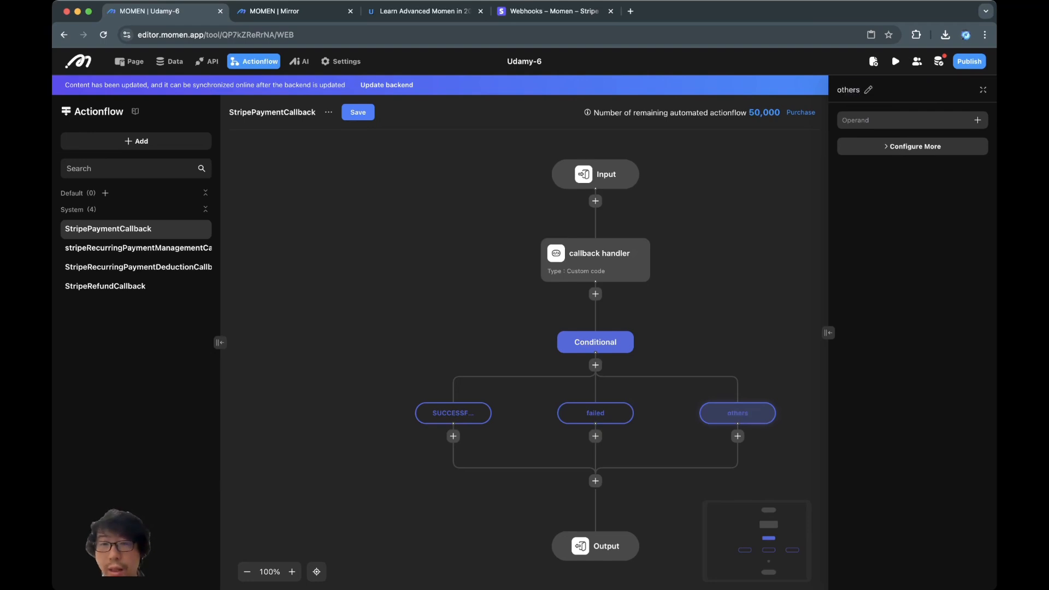
- Set the failed branch condition to callback handler paymentStatus Equal To FAILED
left_click(595, 413)
left_click(977, 120)
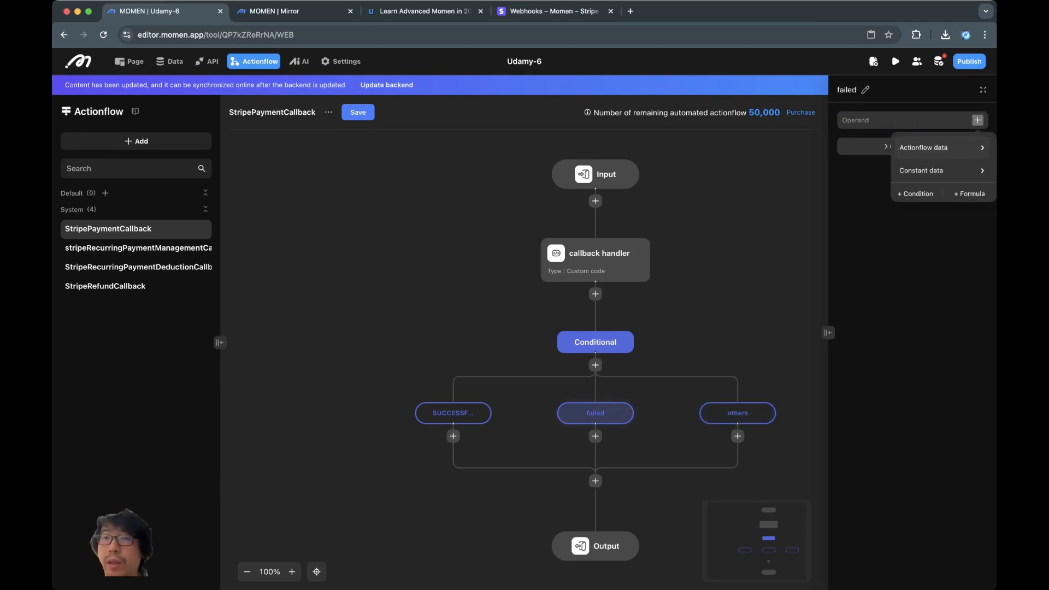
mouse_move(924, 147)
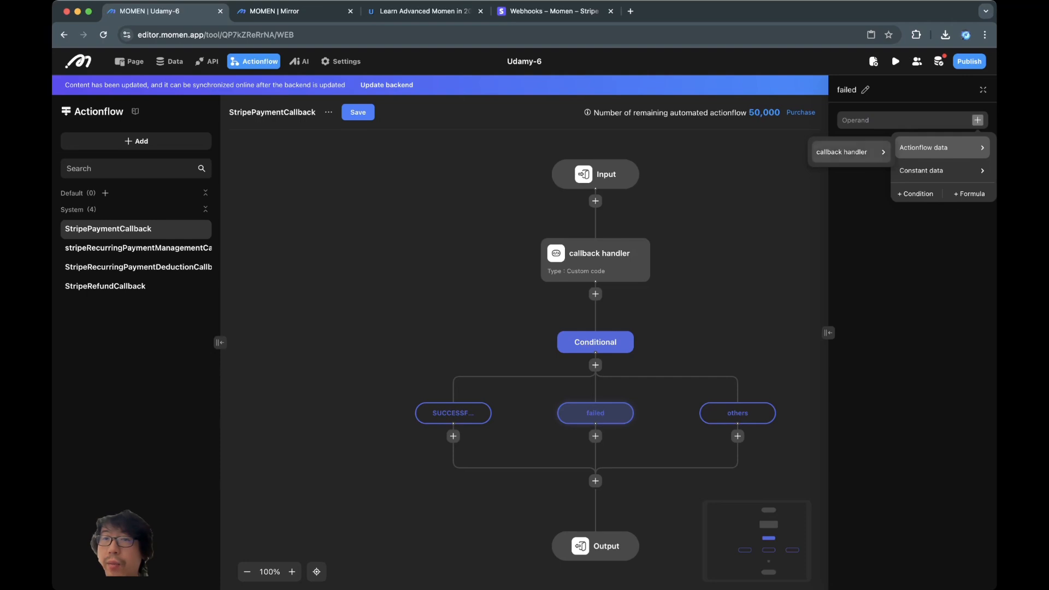
mouse_move(850, 153)
left_click(935, 156)
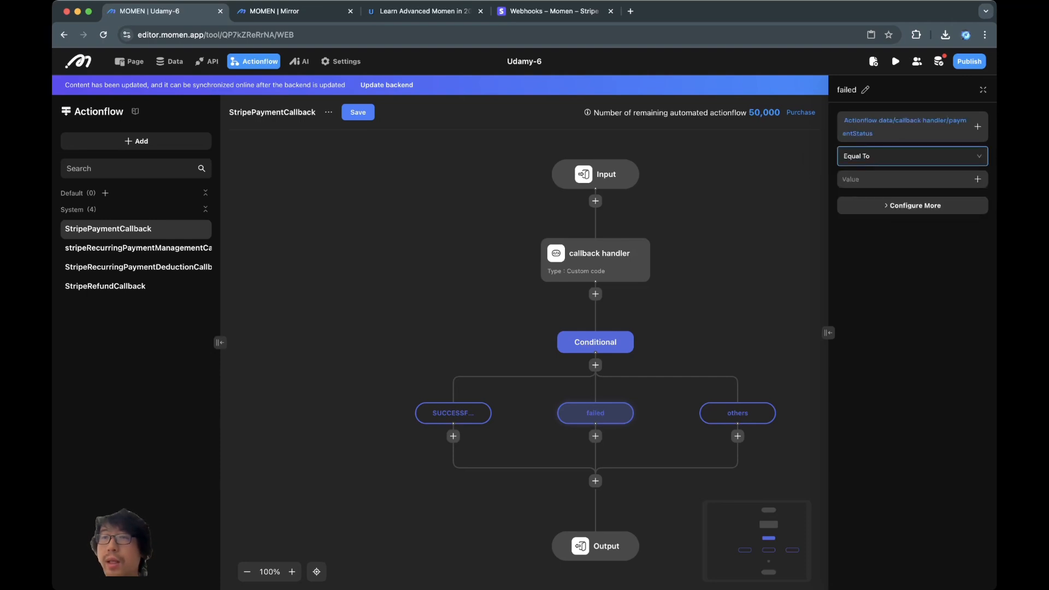
left_click(912, 156)
left_click(863, 176)
left_click(901, 179)
type("FAILED")
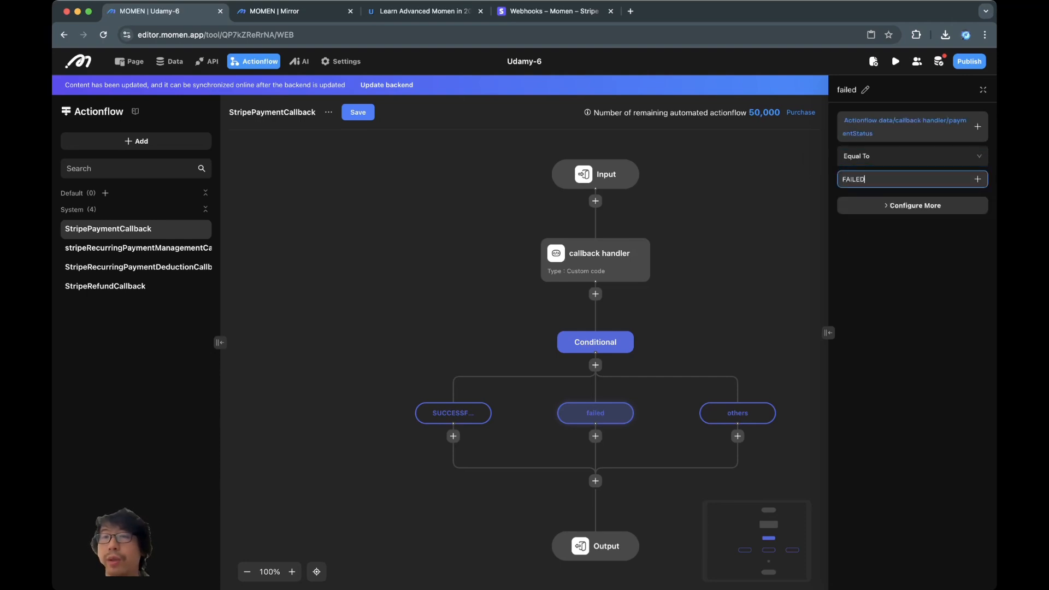
key("Return")
left_click(595, 260)
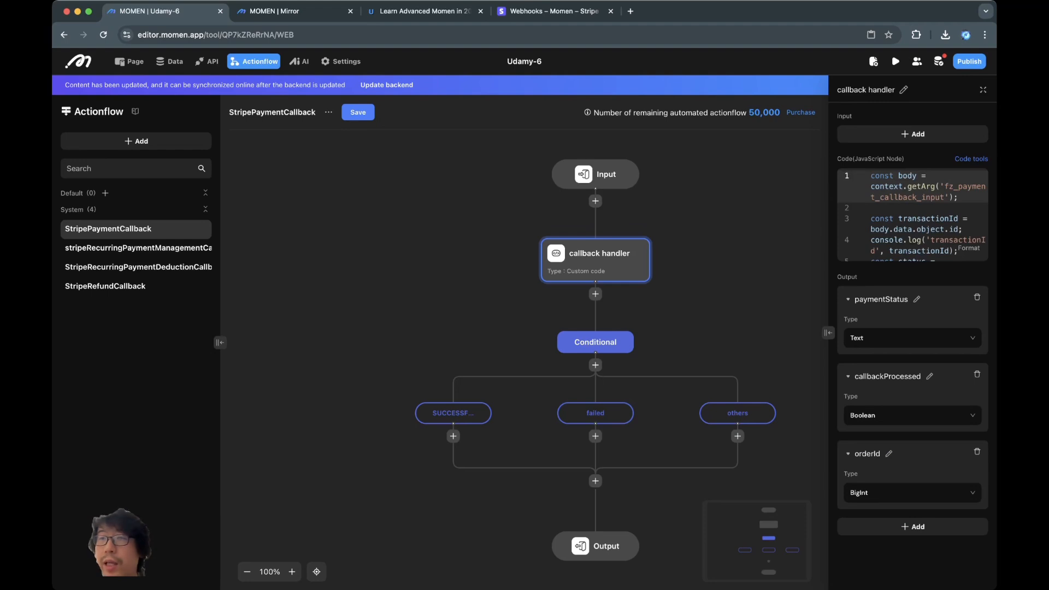
left_click(983, 89)
scroll(596, 327, "down", 5)
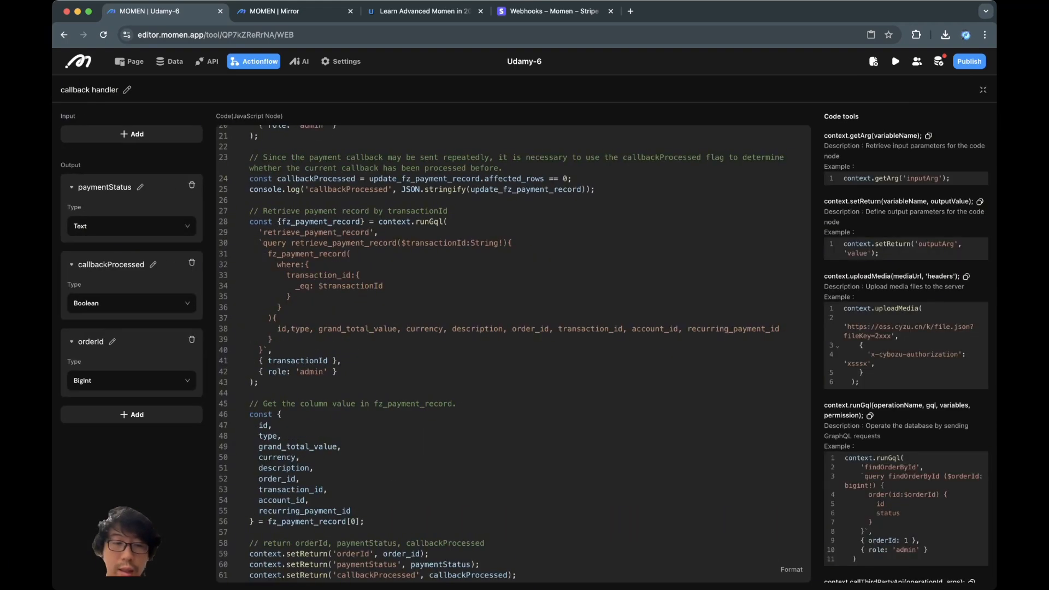
scroll(508, 354, "up", 5)
left_click(530, 197)
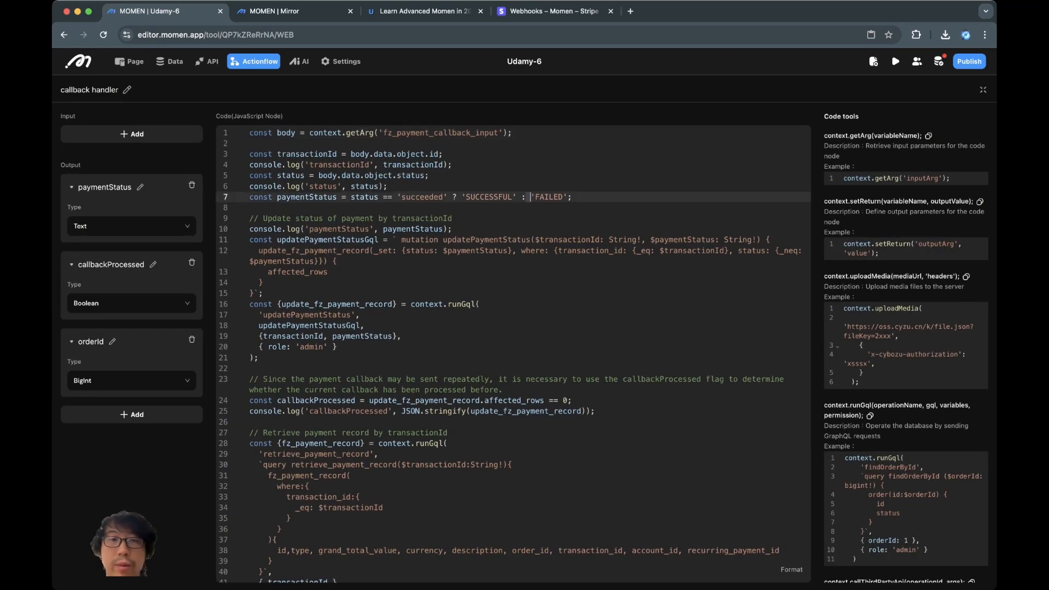
double_click(549, 197)
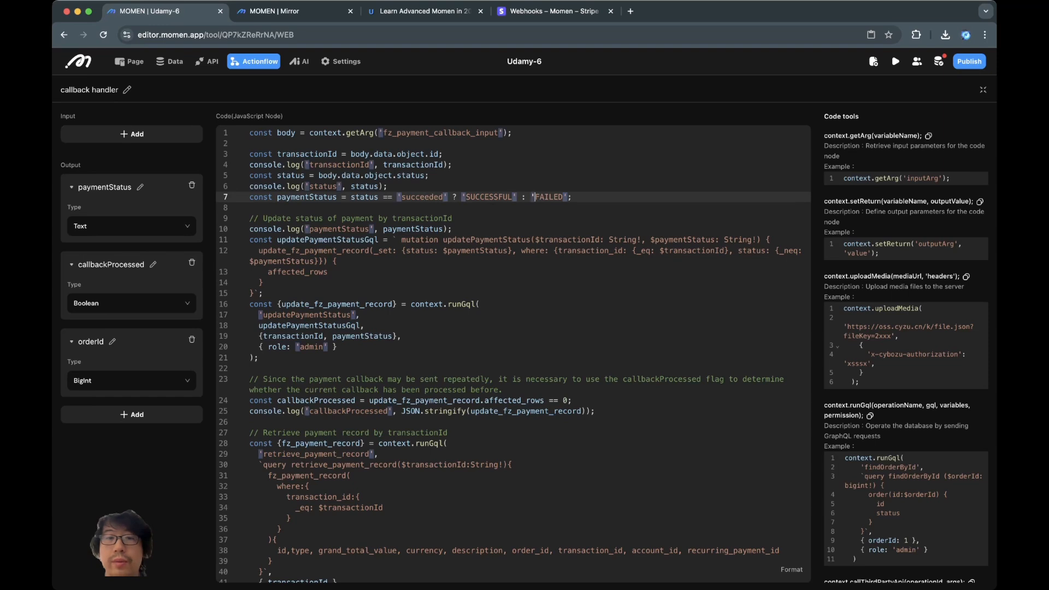
left_click(982, 89)
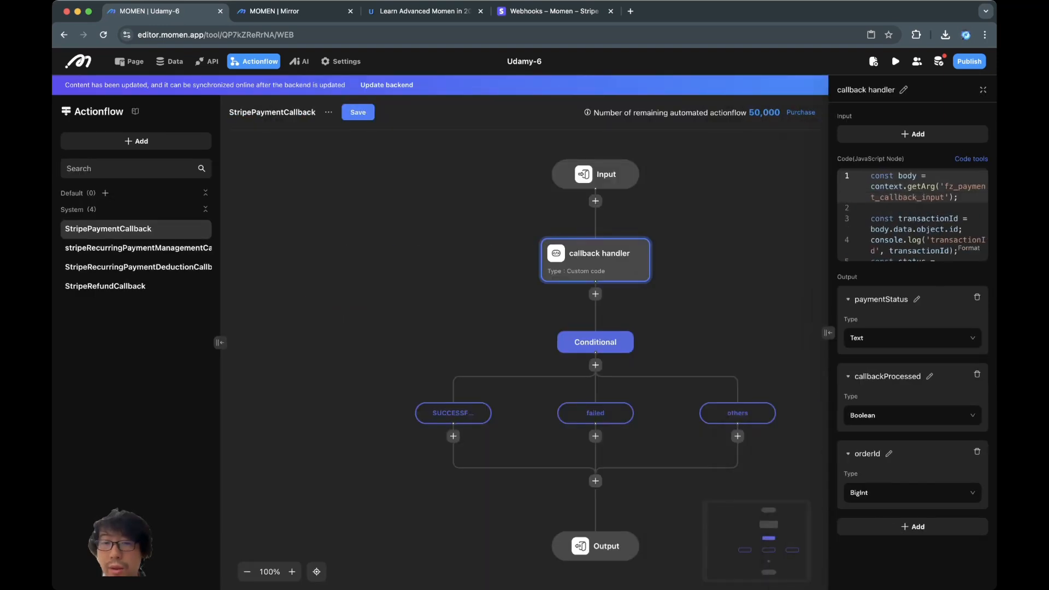
left_click(596, 413)
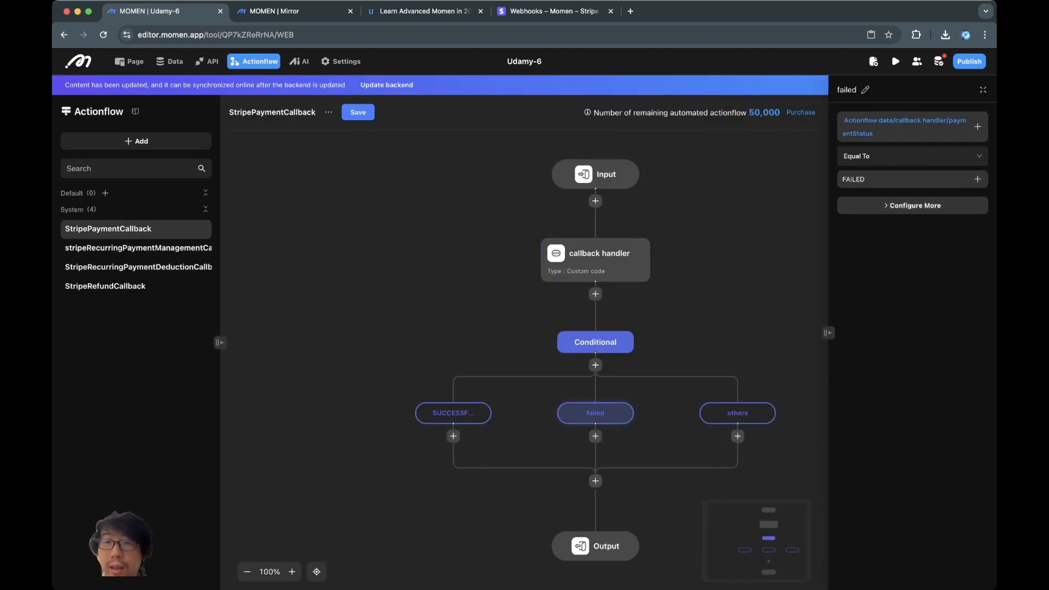
left_click(737, 413)
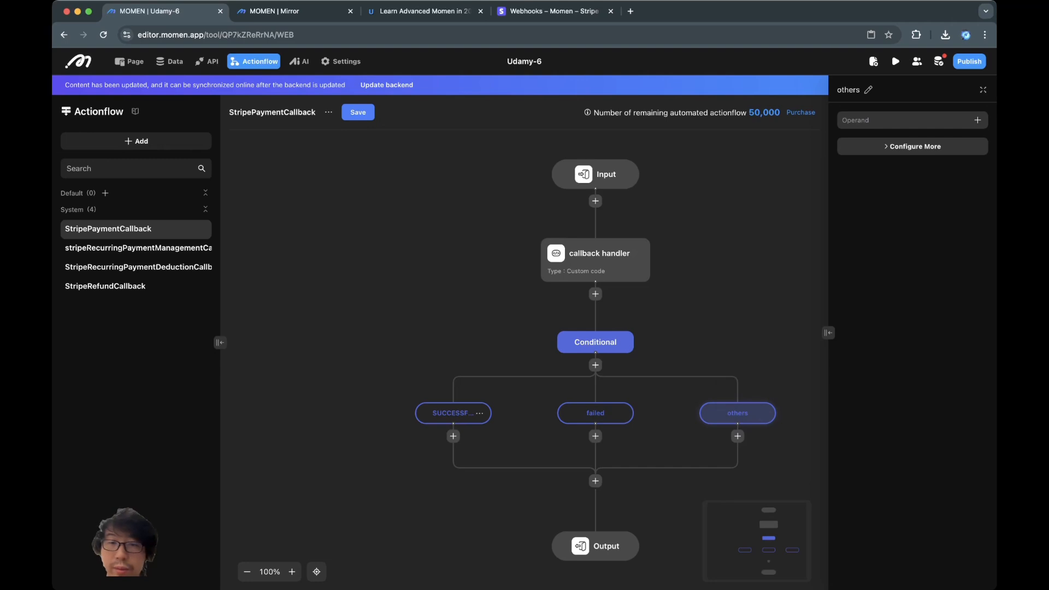
left_click(453, 413)
left_click(737, 413)
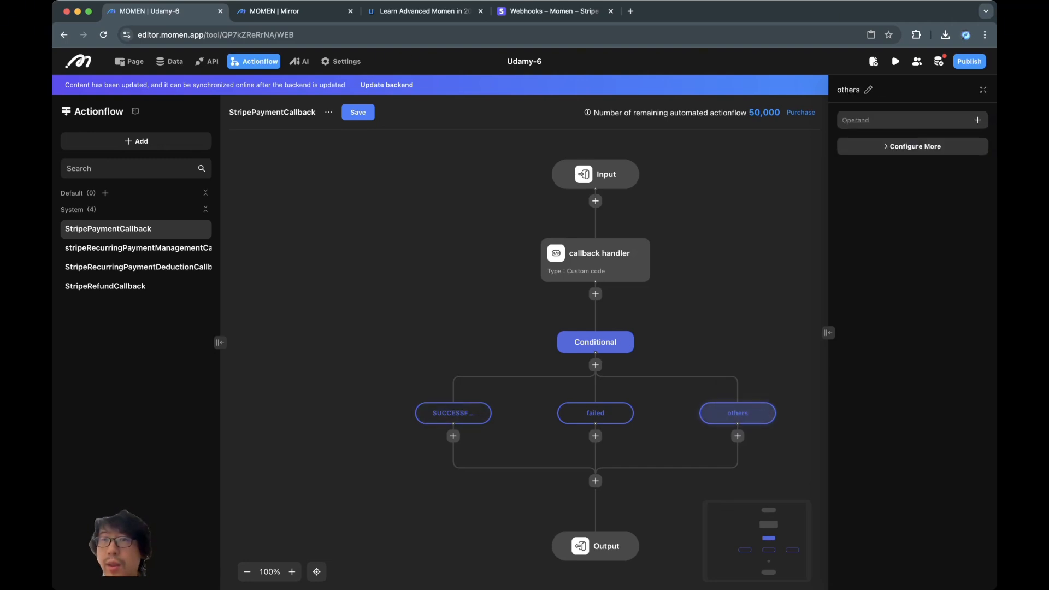
left_click(915, 146)
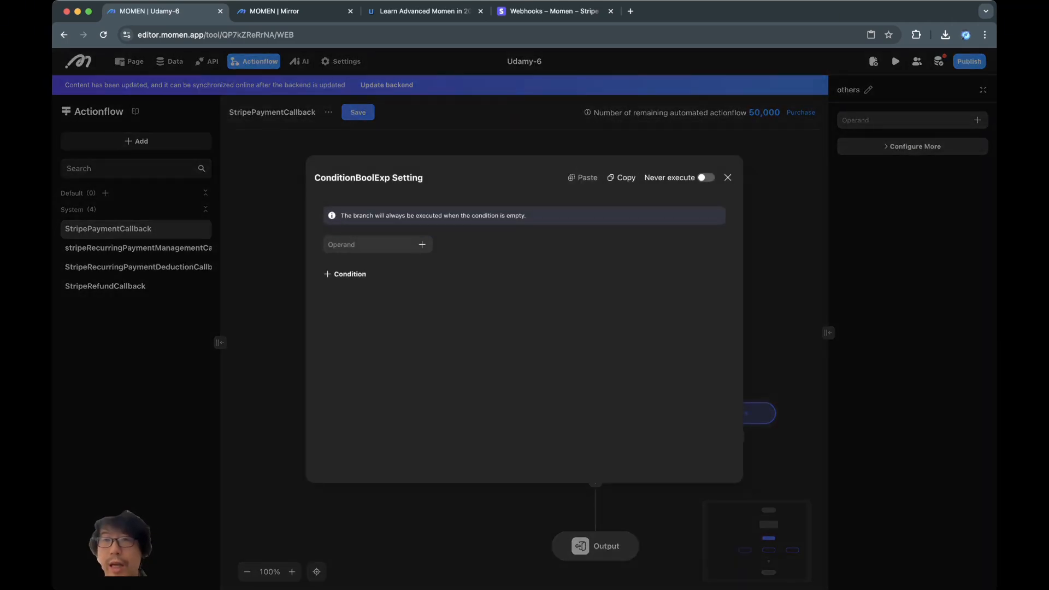
left_click(727, 177)
left_click(453, 413)
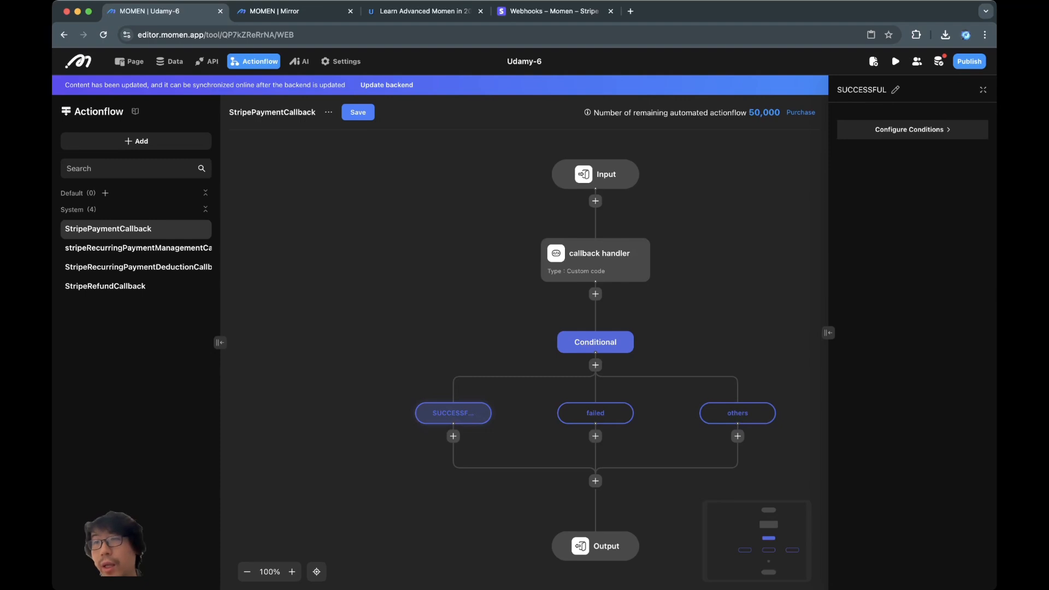
left_click(911, 129)
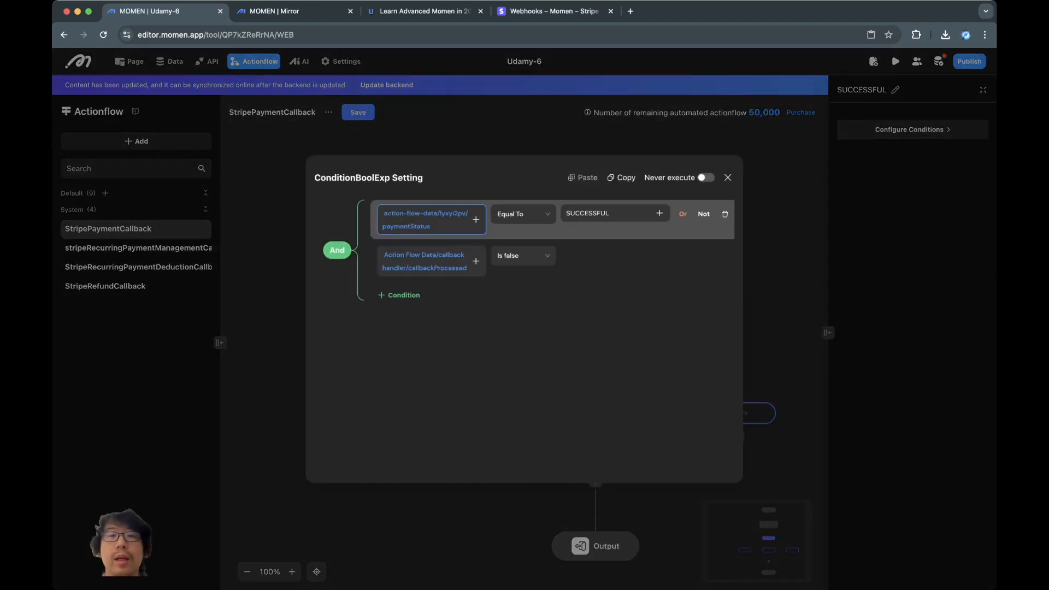
left_click(728, 178)
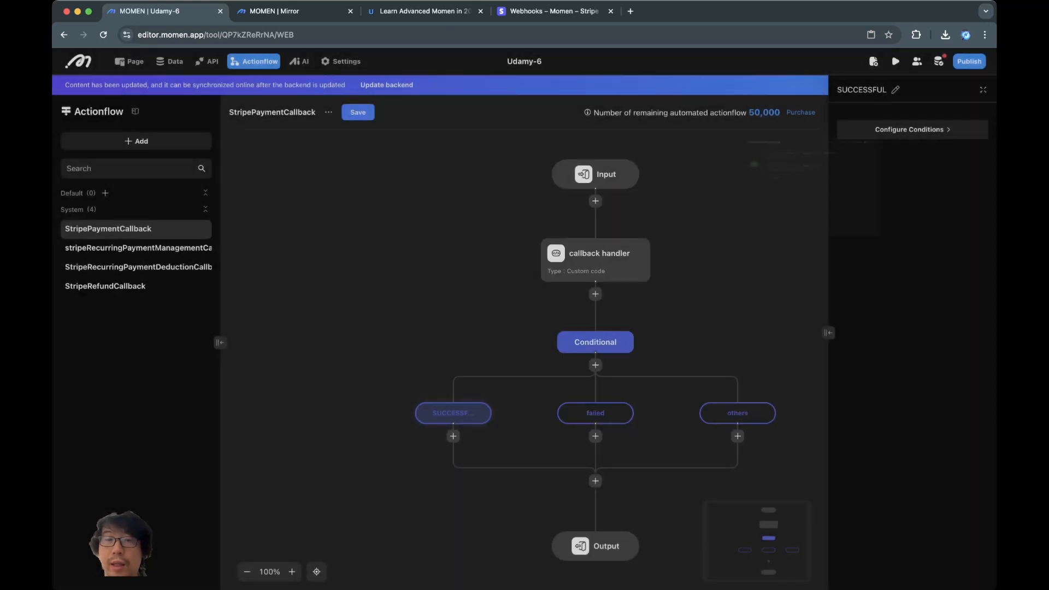
left_click(595, 413)
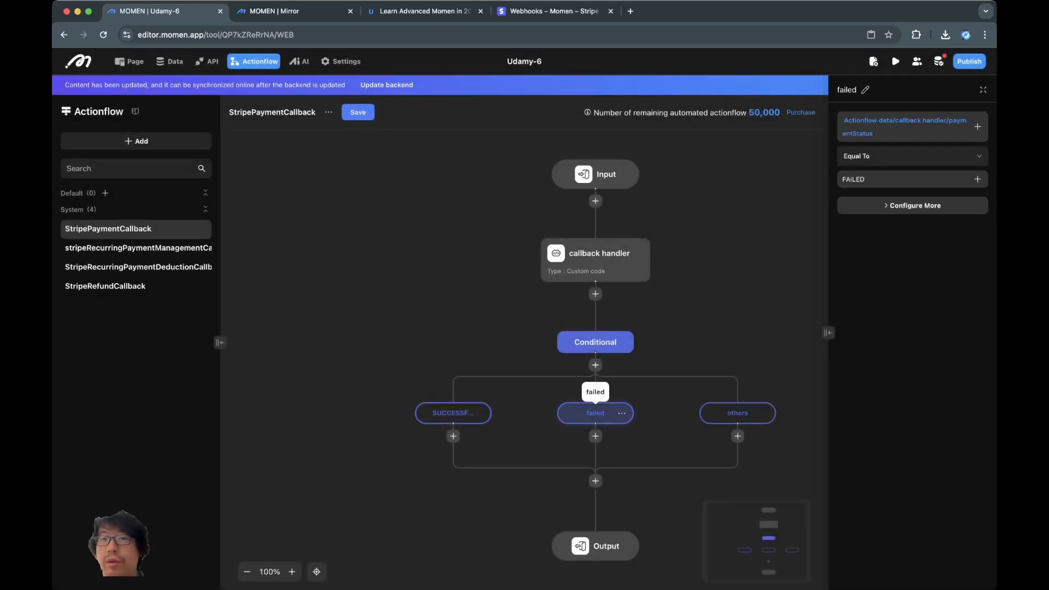
left_click(737, 413)
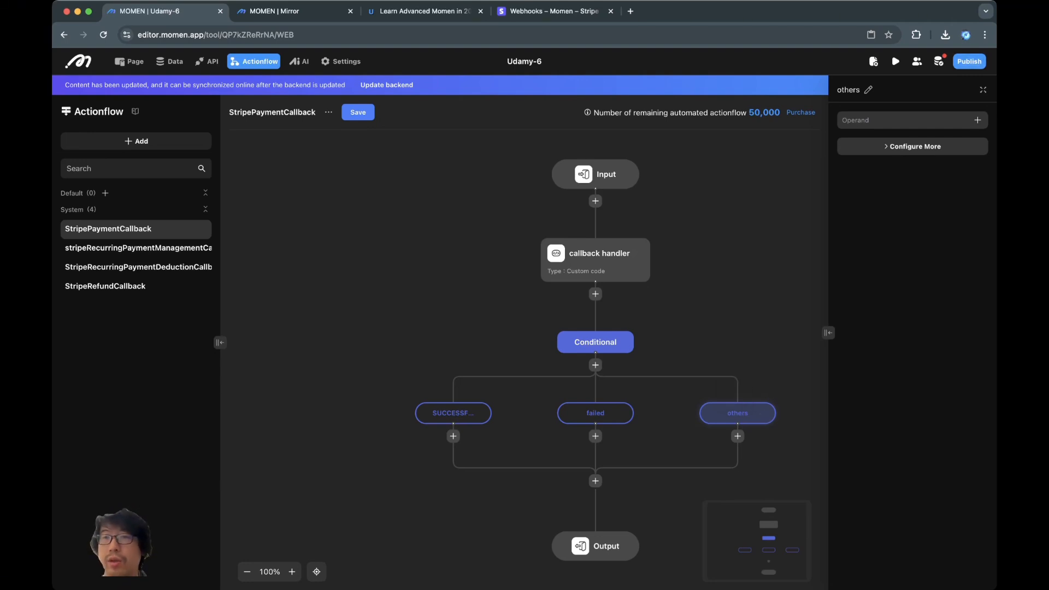
- Change the third branch's name from others to 'repeated'
left_click(868, 90)
key("super+a")
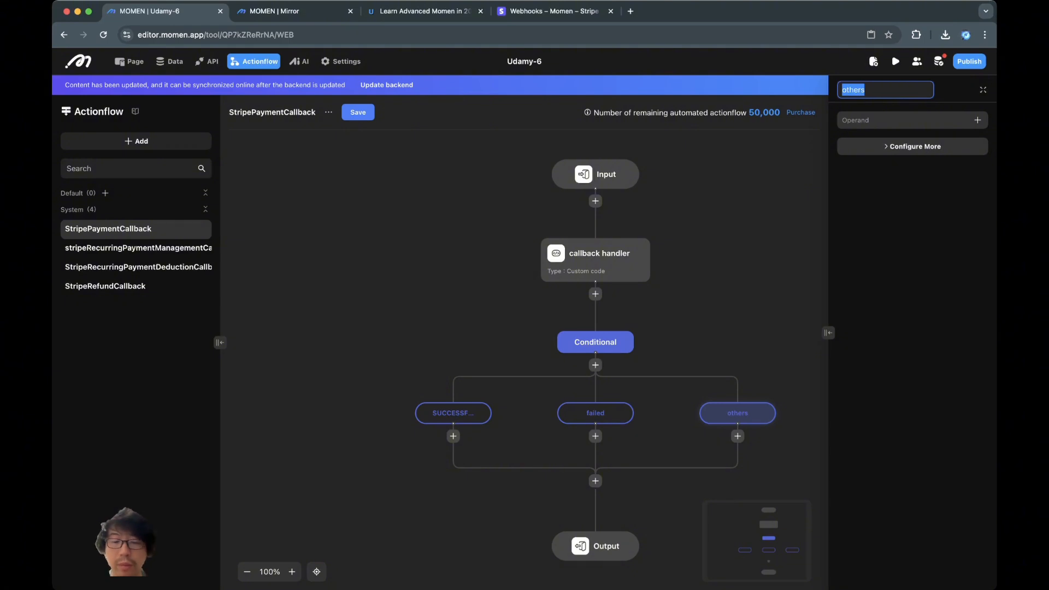
type("repea")
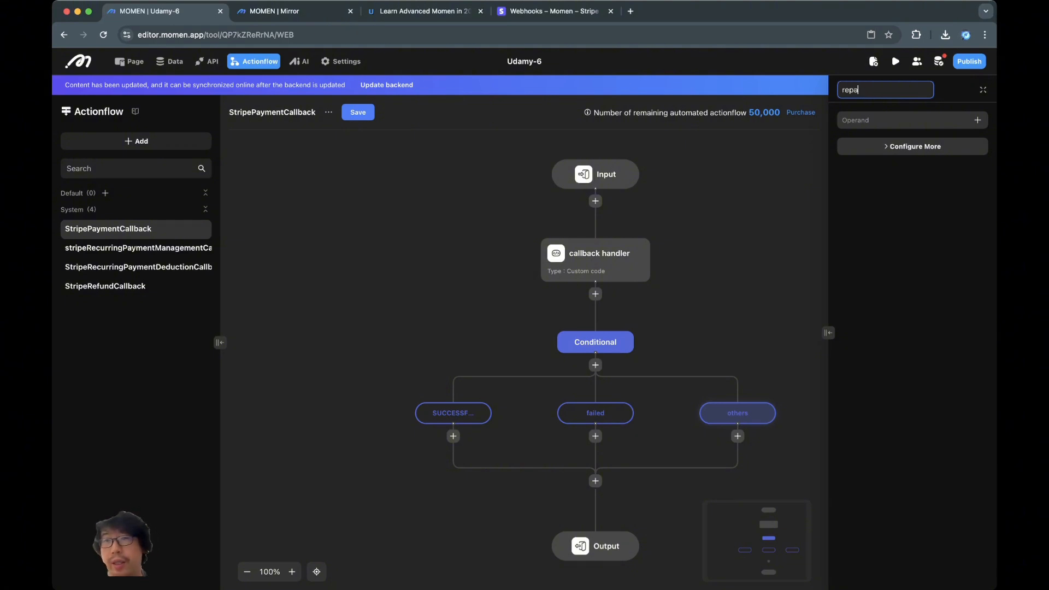
type("ted")
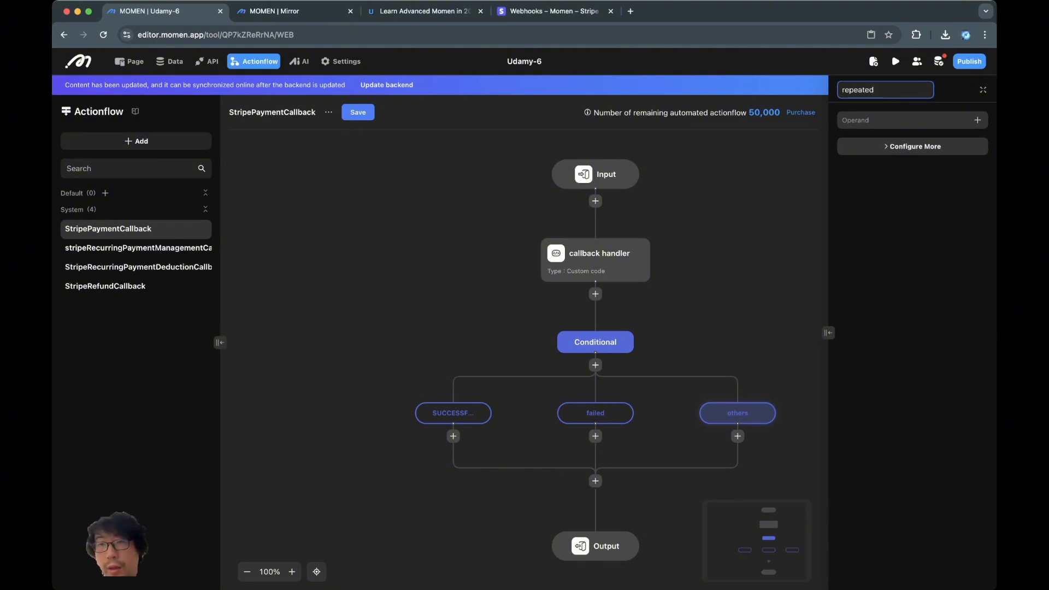
left_click(702, 262)
scroll(453, 436, "down", 2)
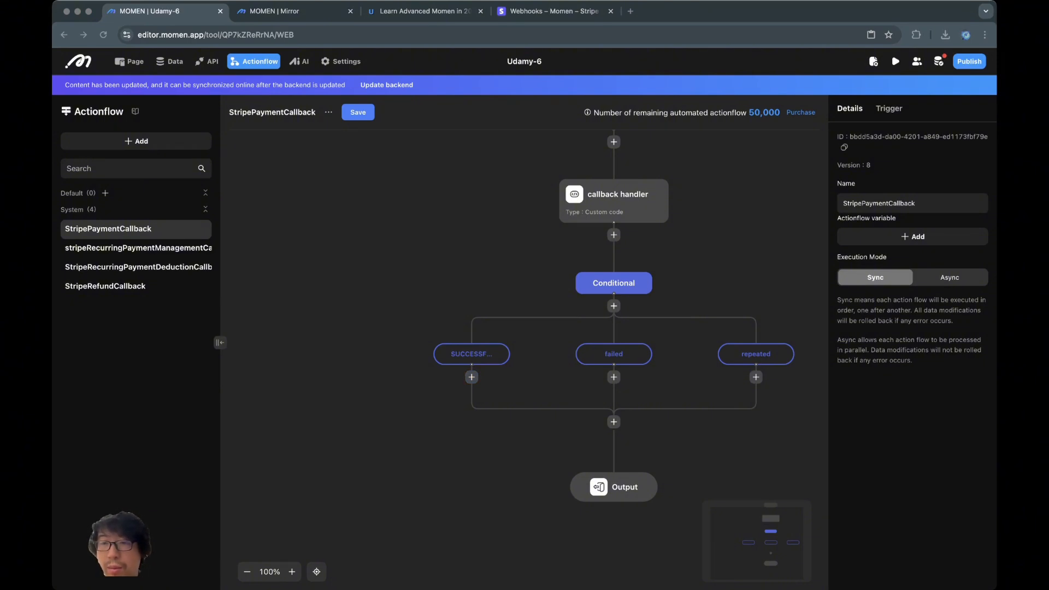
- Add an Update data step on purchase_order under SUCCESSFUL, binding status to callback handler paymentStatus
left_click(471, 377)
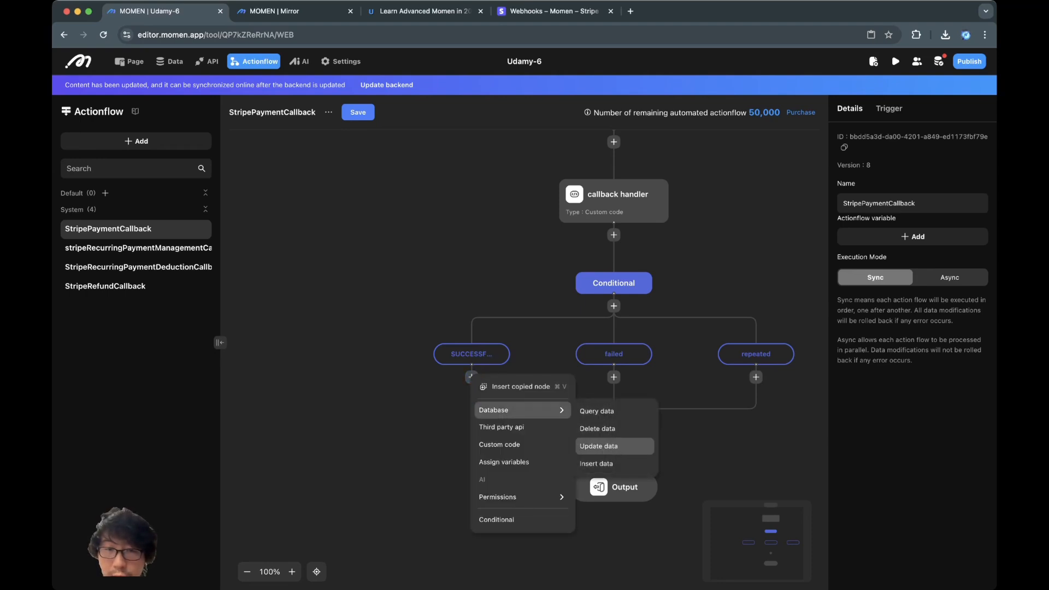
left_click(598, 446)
left_click(950, 119)
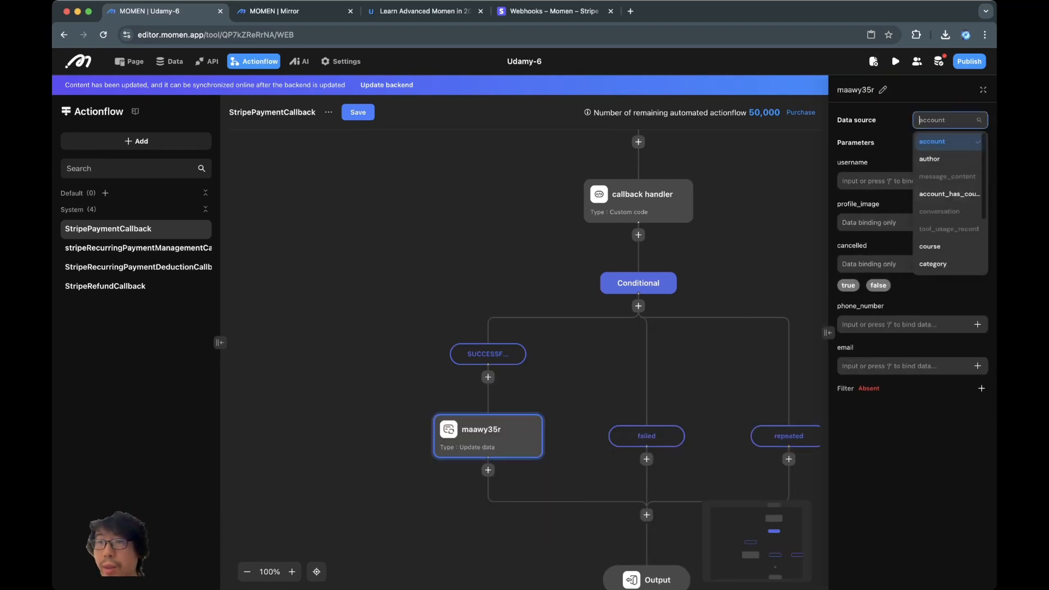
left_click(944, 212)
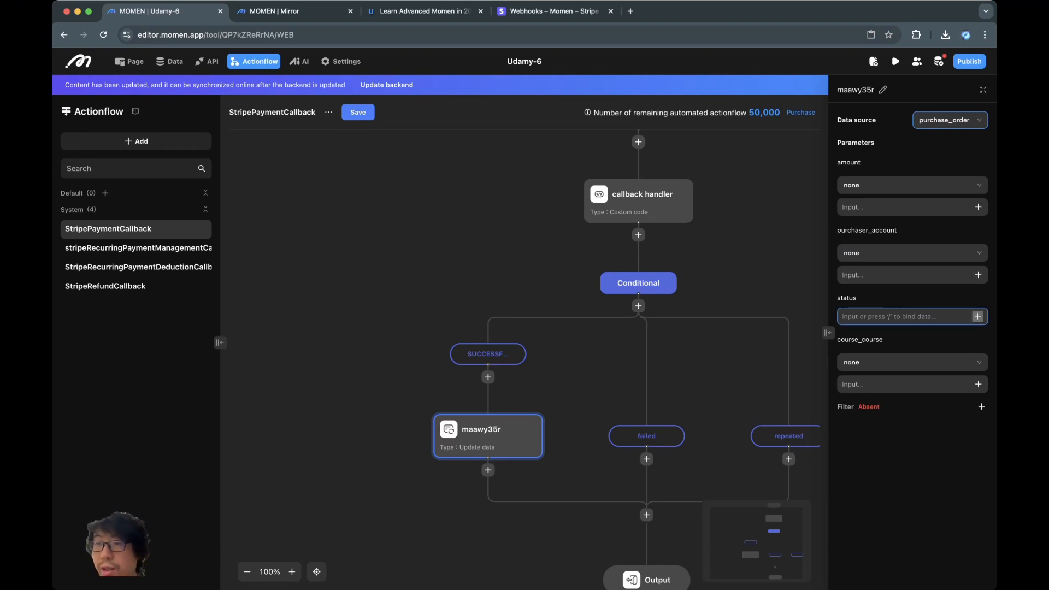
left_click(977, 316)
mouse_move(850, 254)
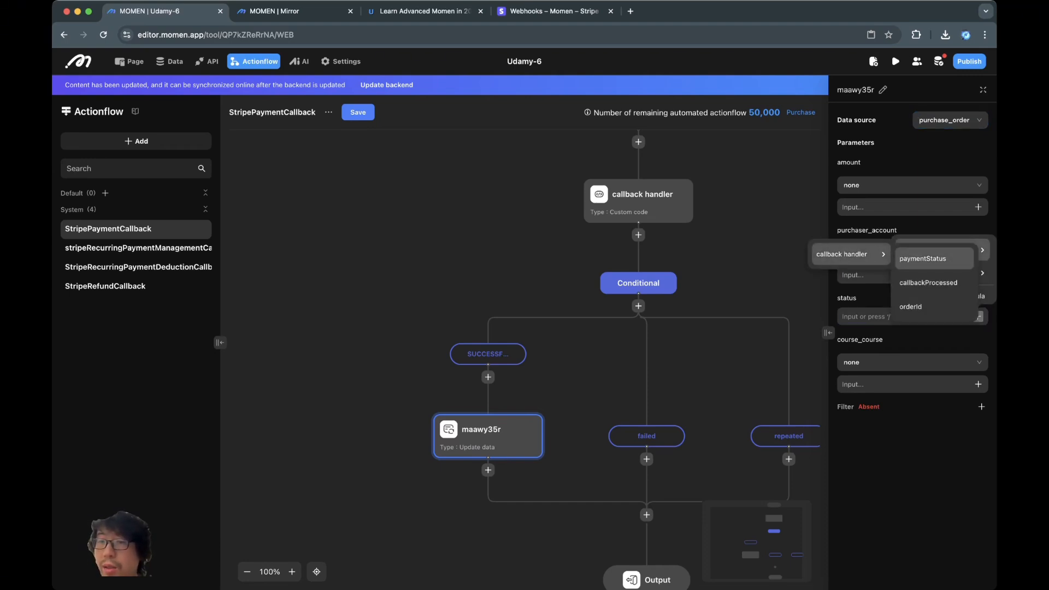
left_click(929, 258)
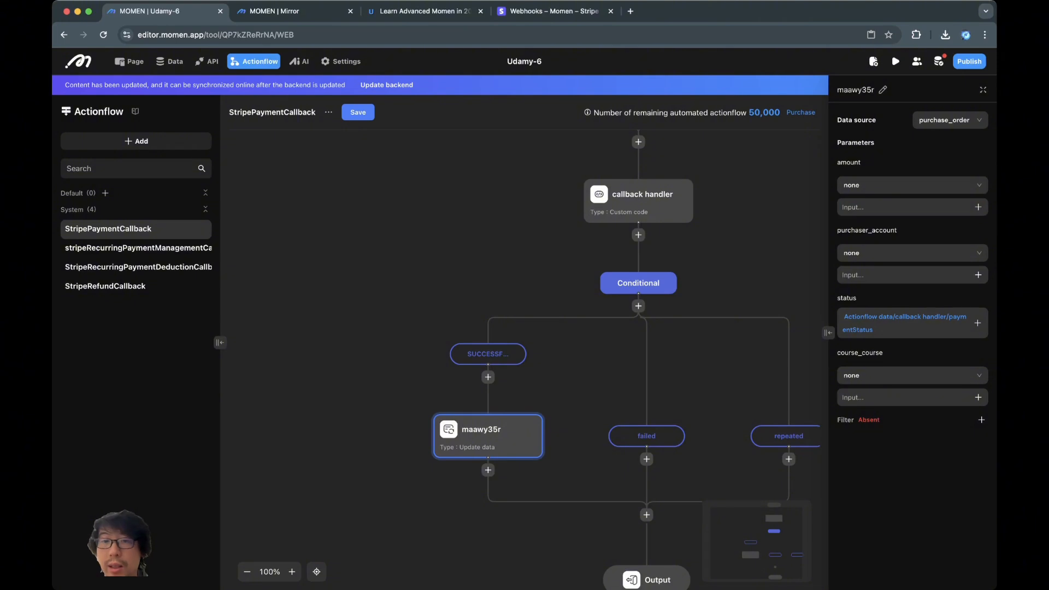
- Rename the maawy35r node to 'update order'
left_click(883, 89)
key("super+a")
type("u")
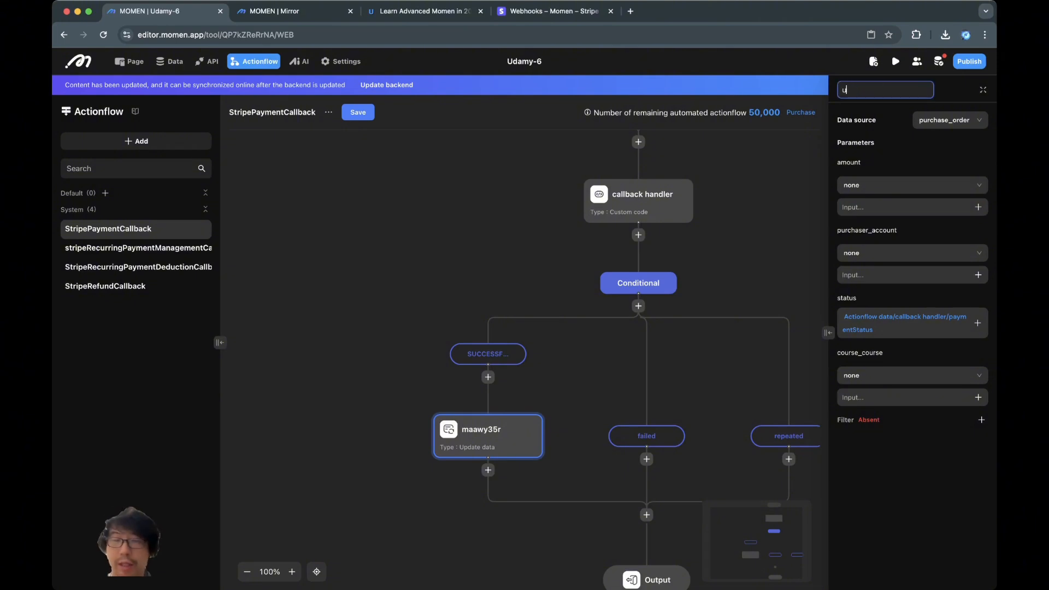
type("pdate order")
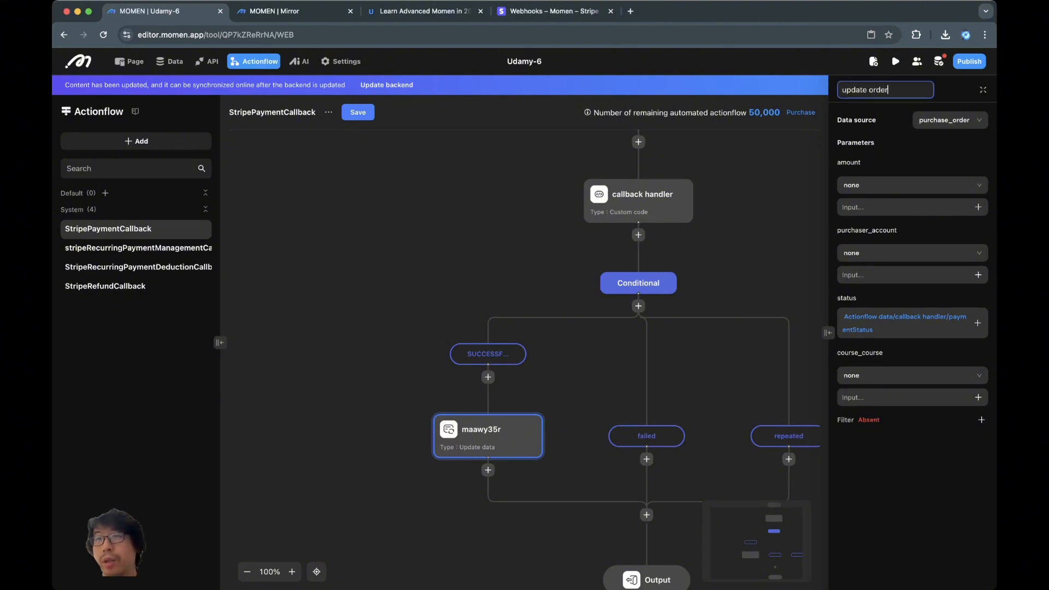
key("Return")
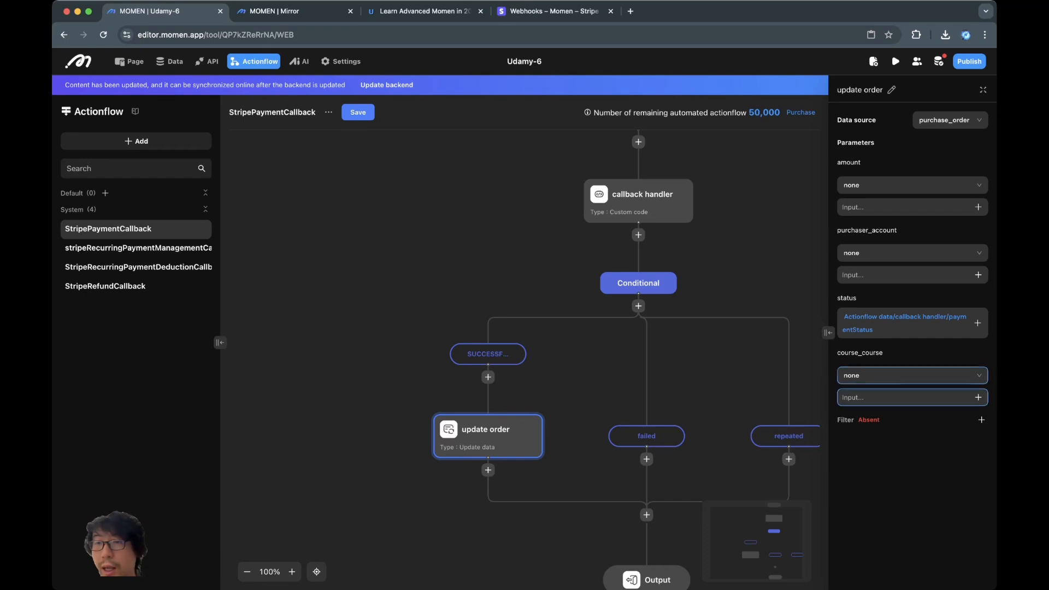
- Add a filter so update order matches purchase_order id to the callback handler's orderId
left_click(981, 419)
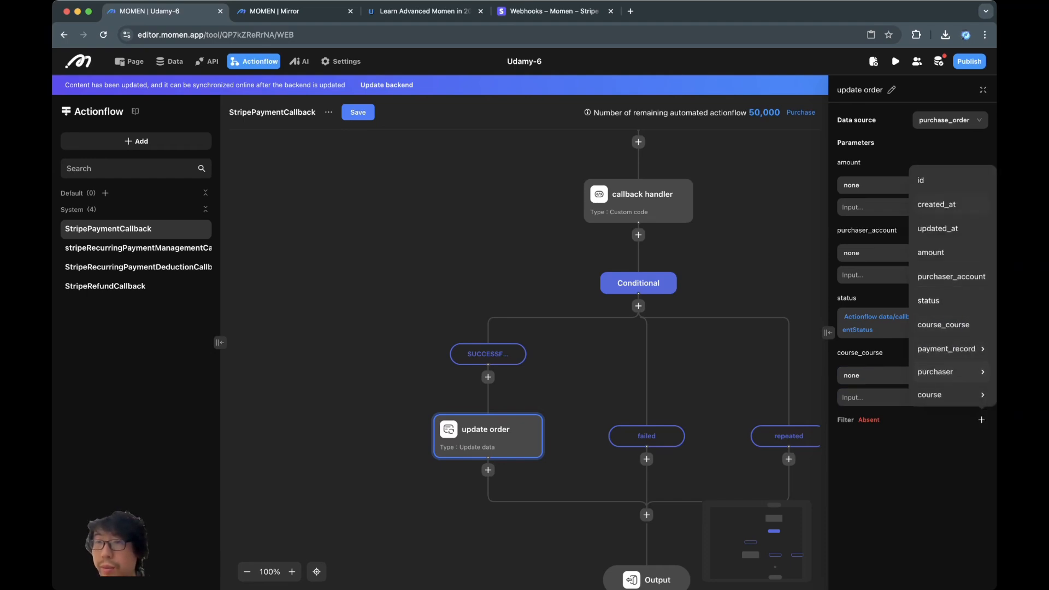
left_click(928, 181)
left_click(978, 484)
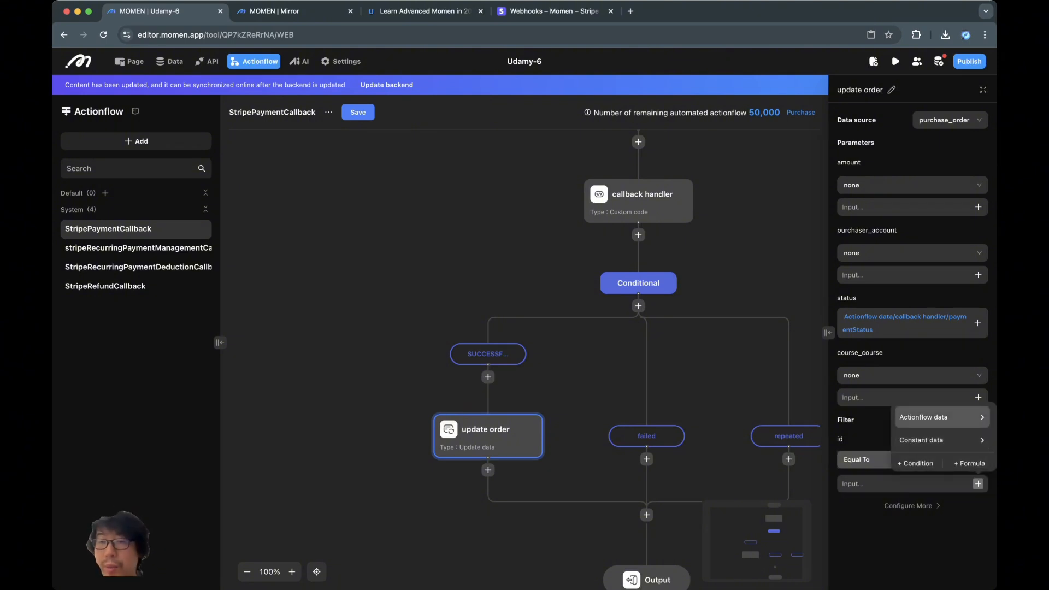
left_click(941, 418)
left_click(850, 421)
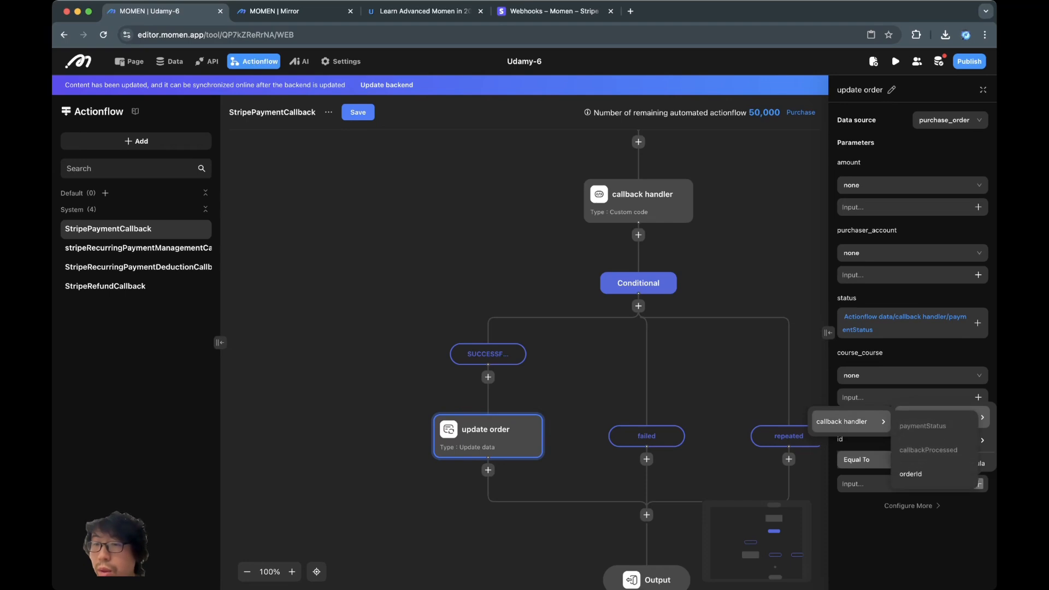
left_click(934, 474)
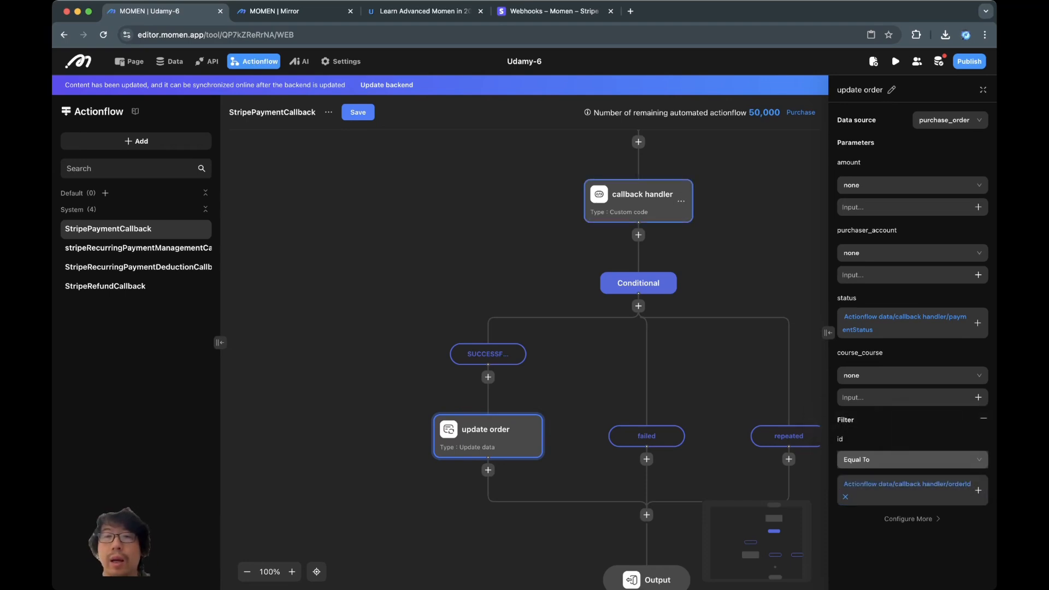
- Review the callback handler's settings and outputs, then return to the update order node
left_click(724, 229)
left_click(645, 202)
left_click(724, 229)
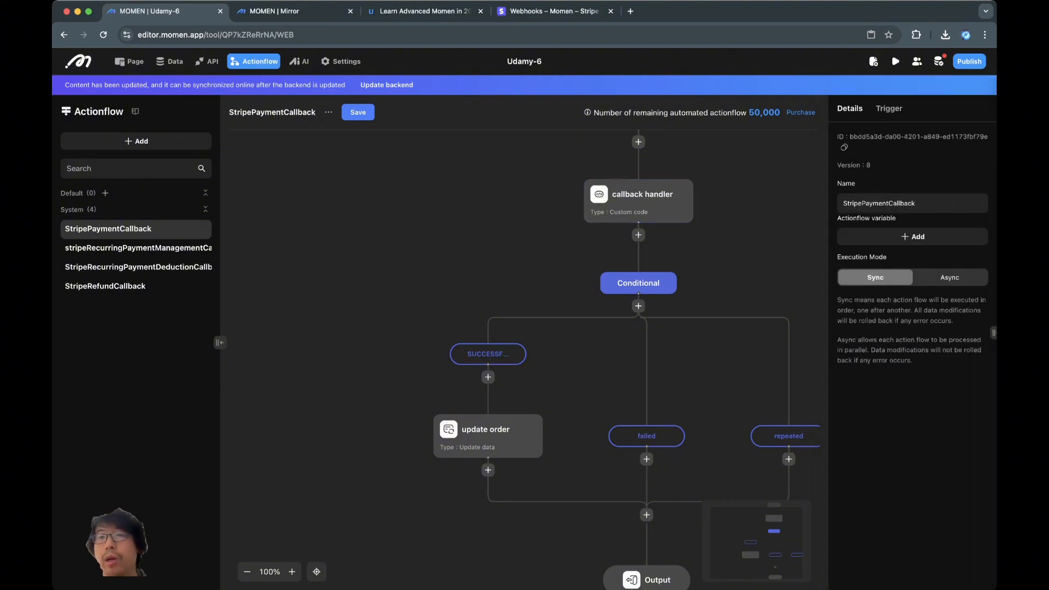
left_click_drag(724, 230, 657, 278)
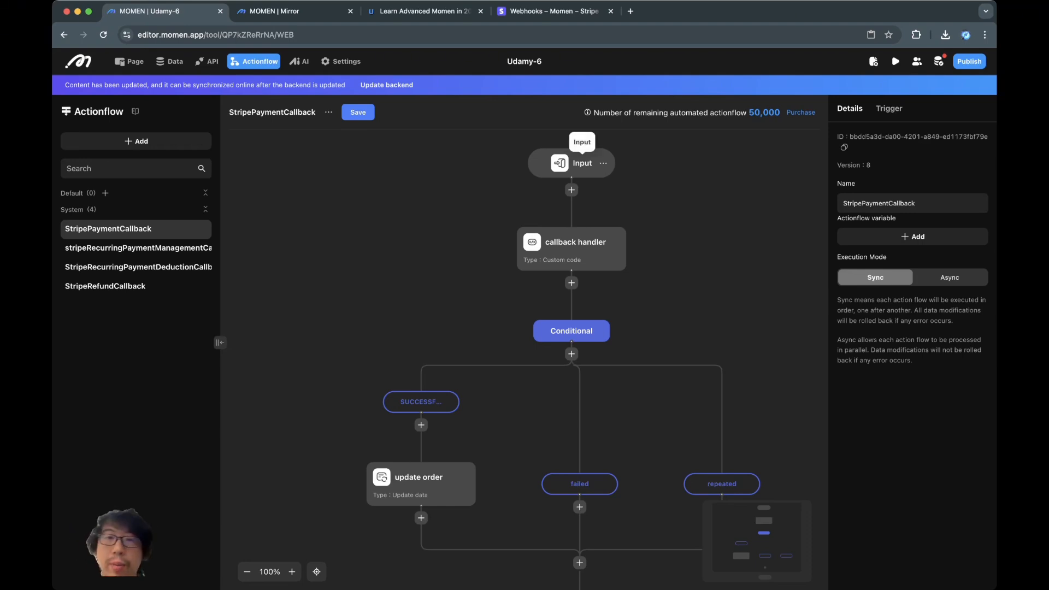
left_click(571, 249)
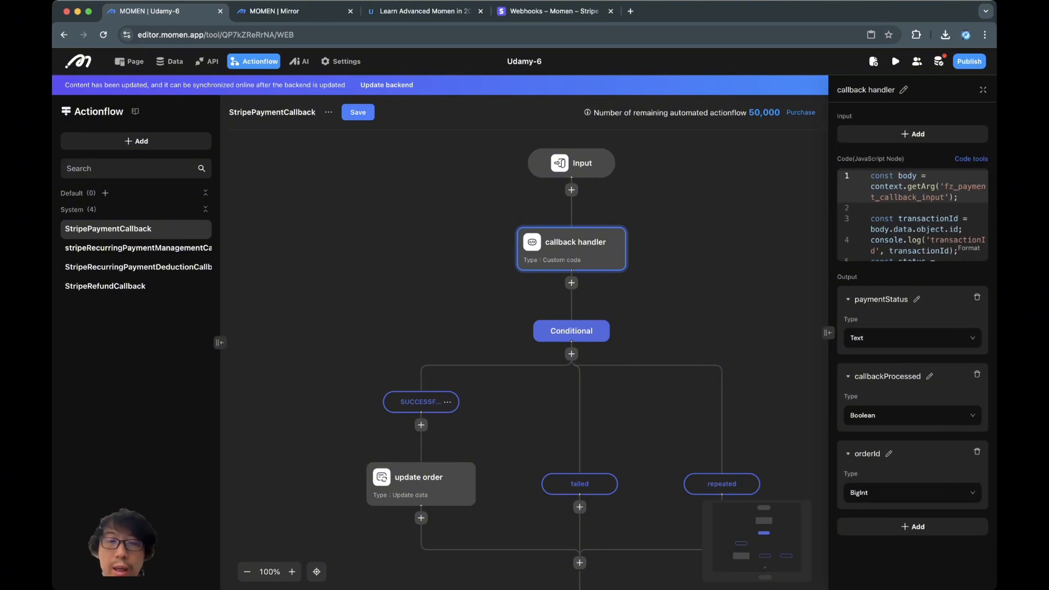
left_click(420, 484)
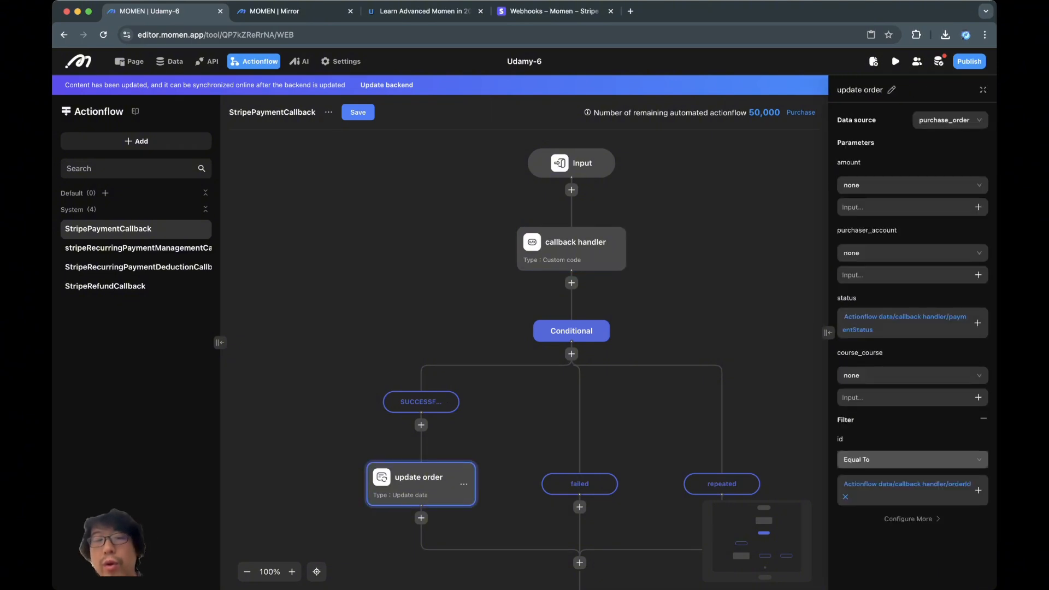
scroll(525, 355, "down", 3)
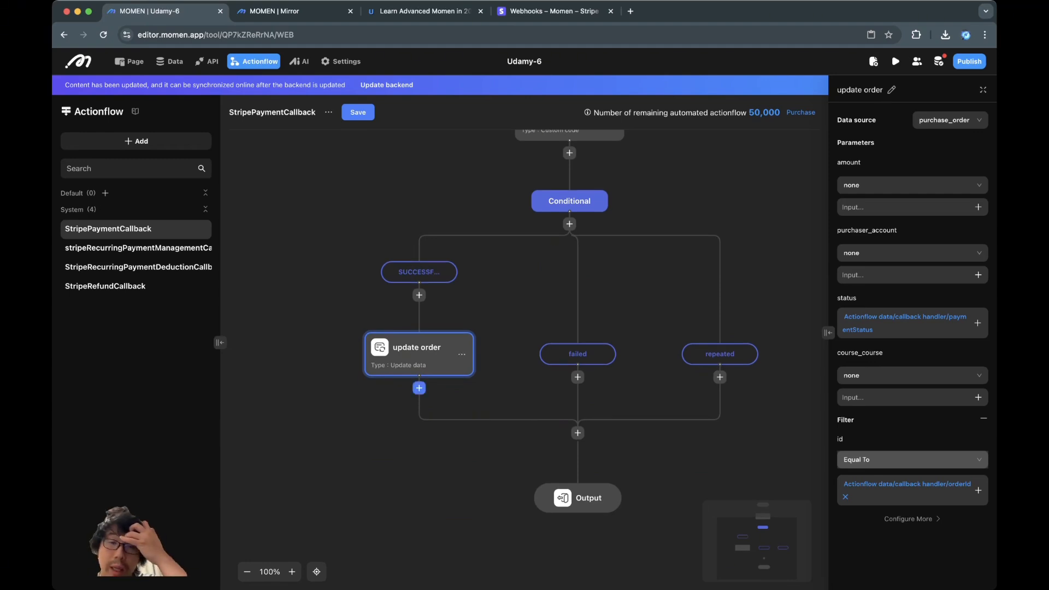
- Add an Insert data node after update order targeting the account_has_course table
left_click(419, 388)
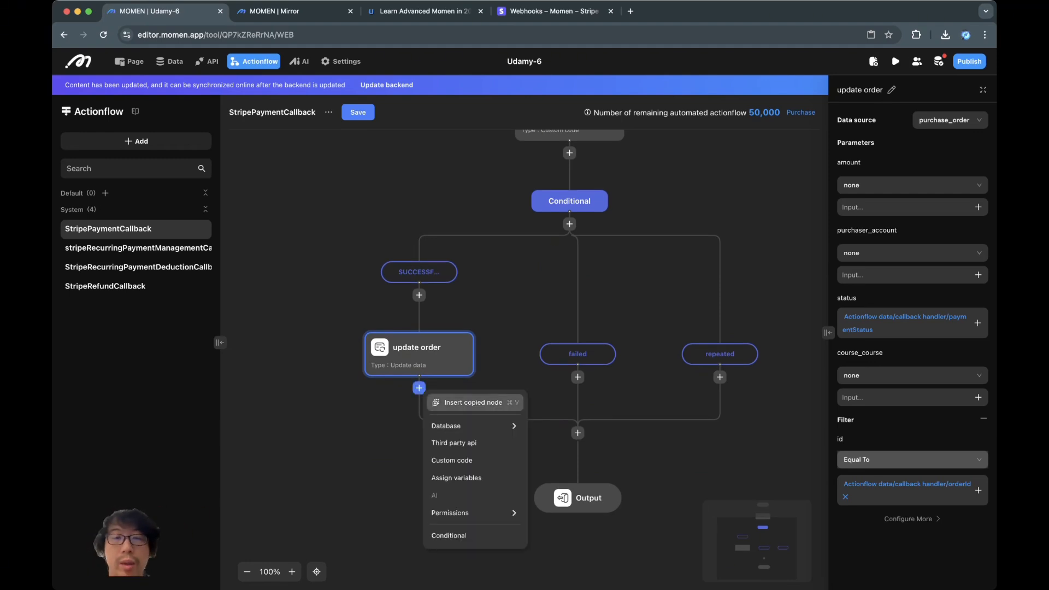
mouse_move(473, 426)
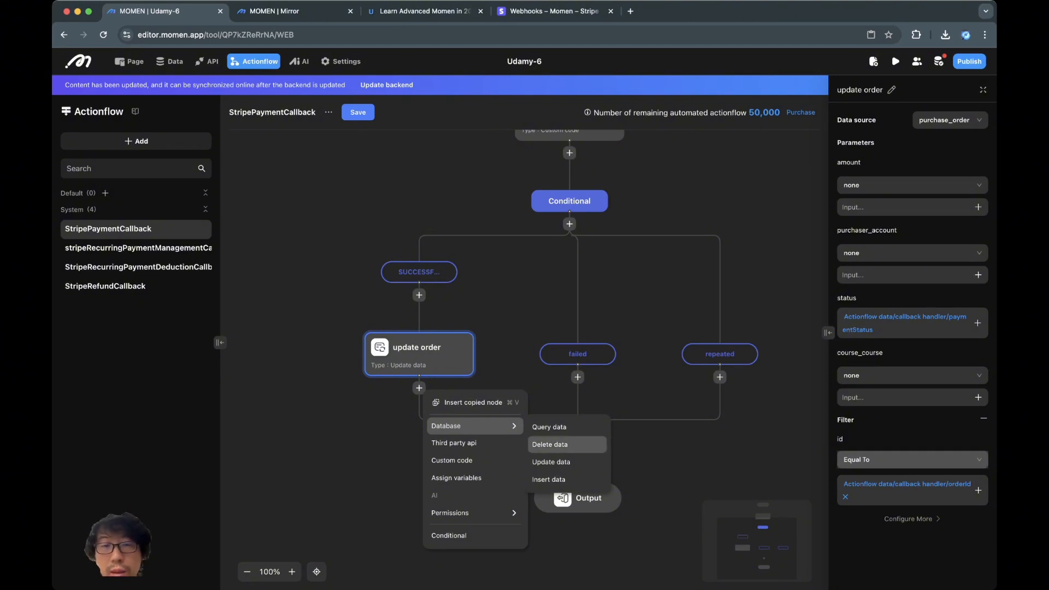
left_click(548, 480)
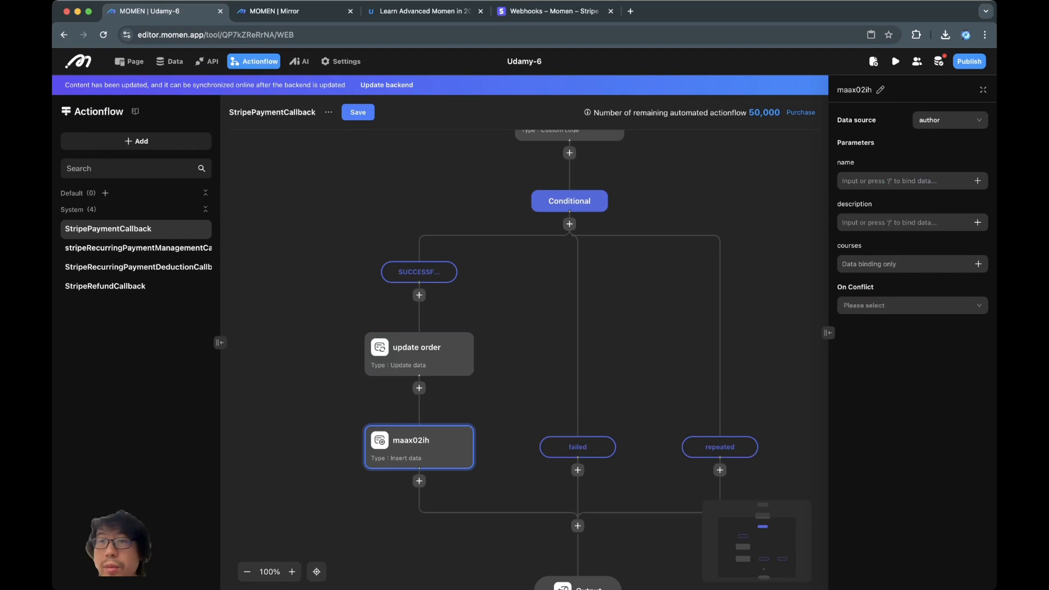
left_click(950, 120)
left_click(947, 194)
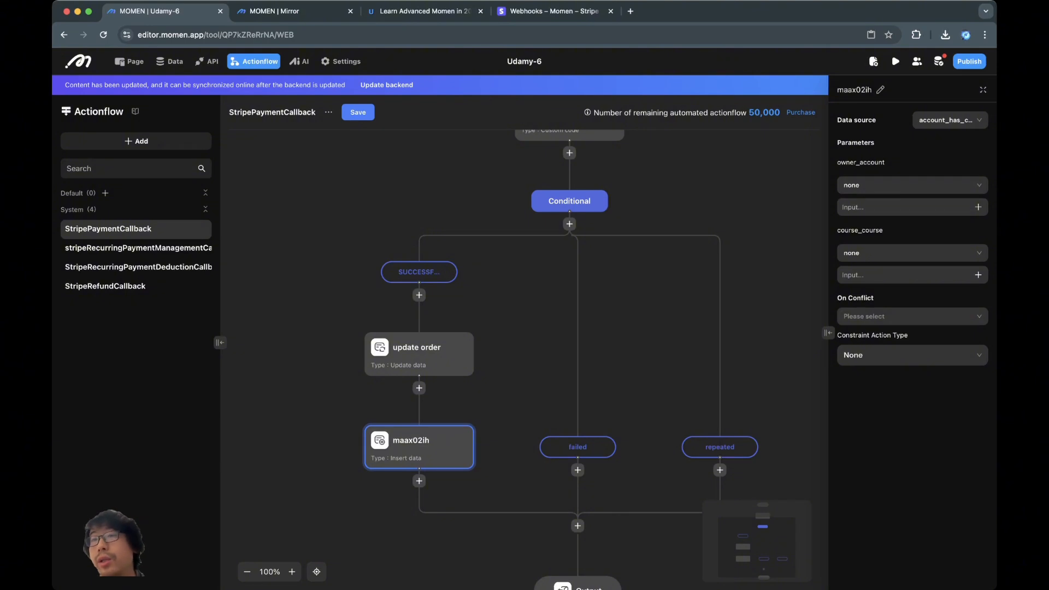
- Bind owner_account to update order's purchaser_account
left_click(977, 207)
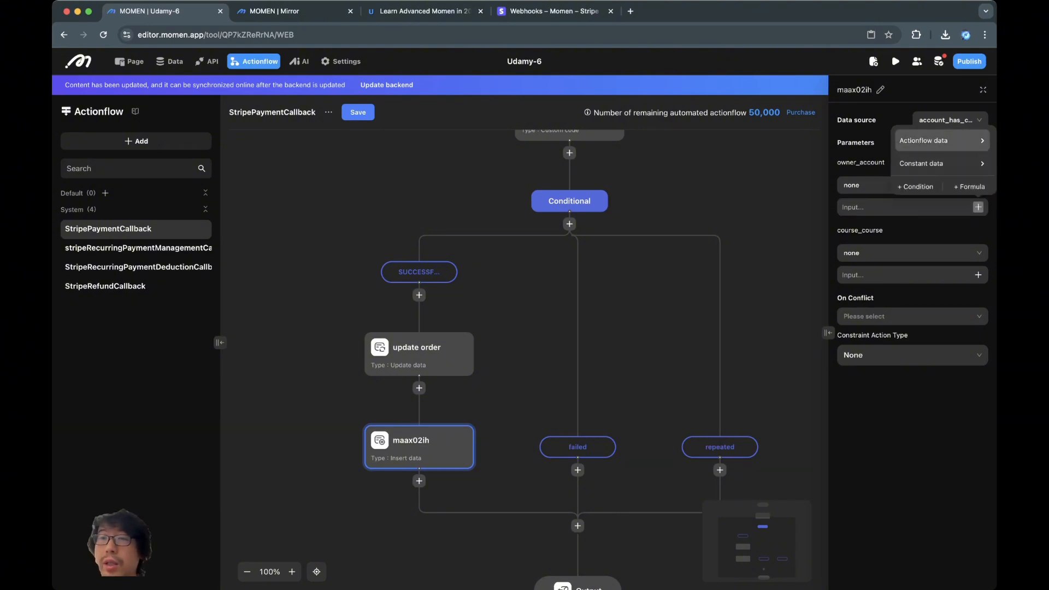
mouse_move(941, 141)
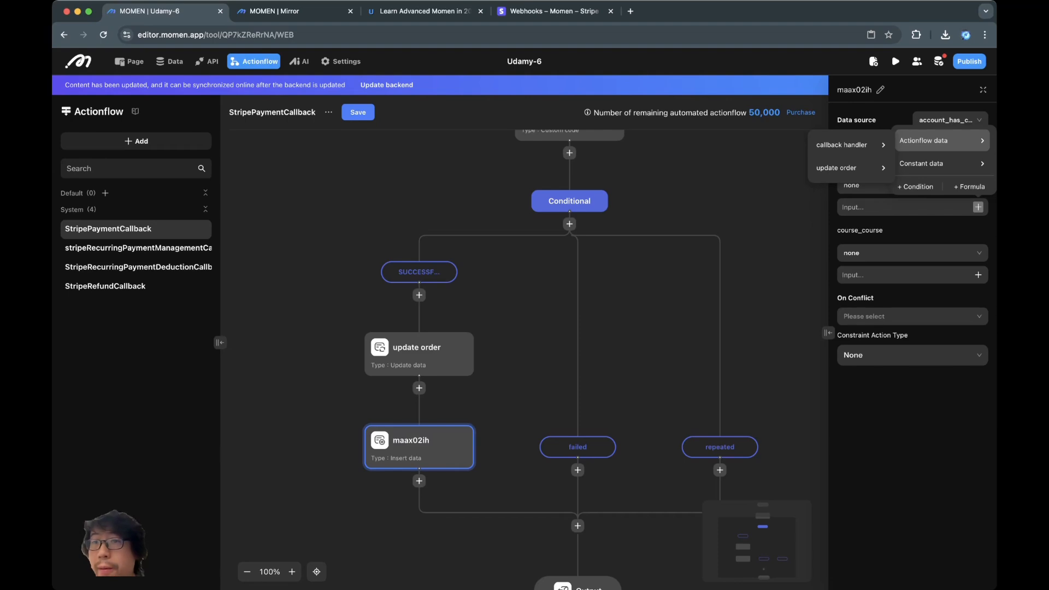
mouse_move(850, 168)
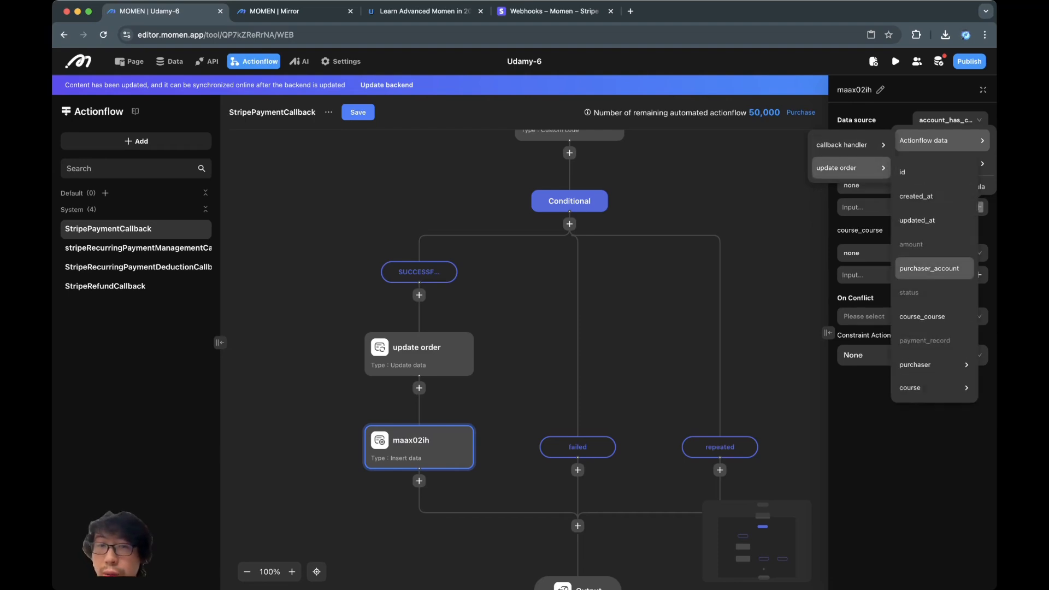
left_click(928, 268)
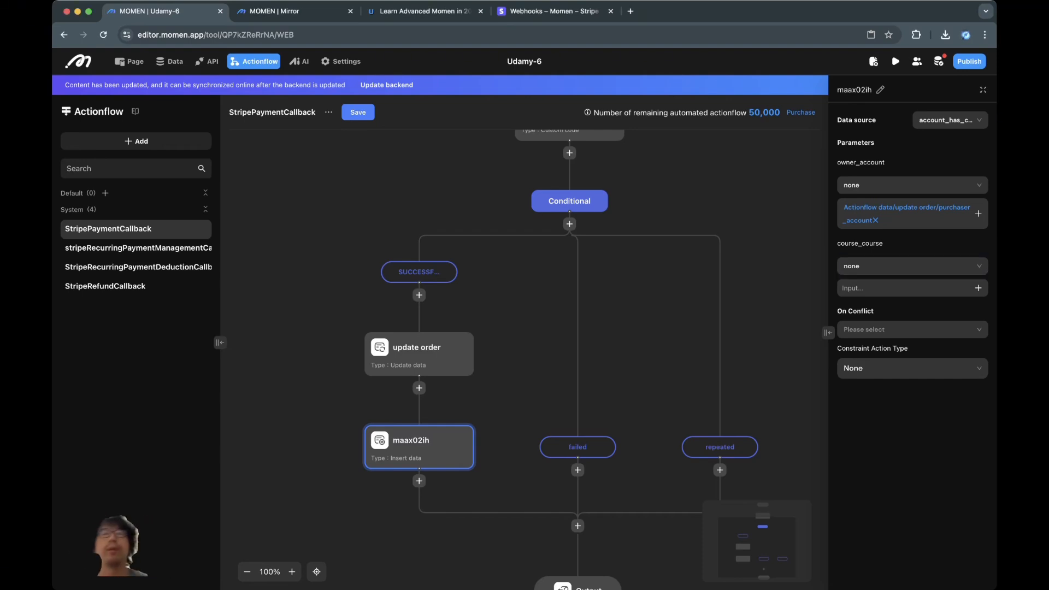
left_click(424, 350)
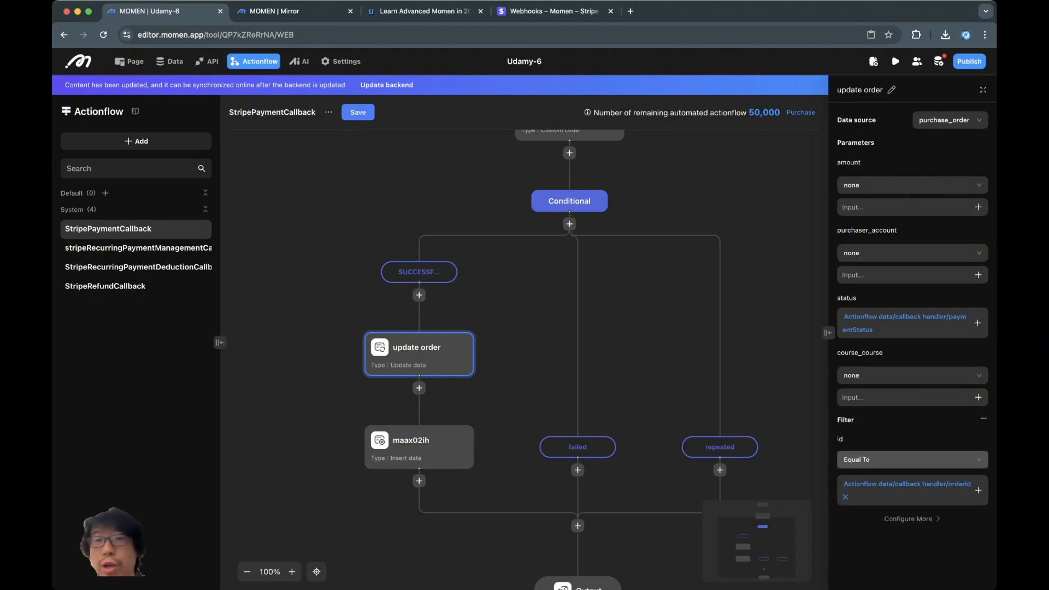
left_click(425, 443)
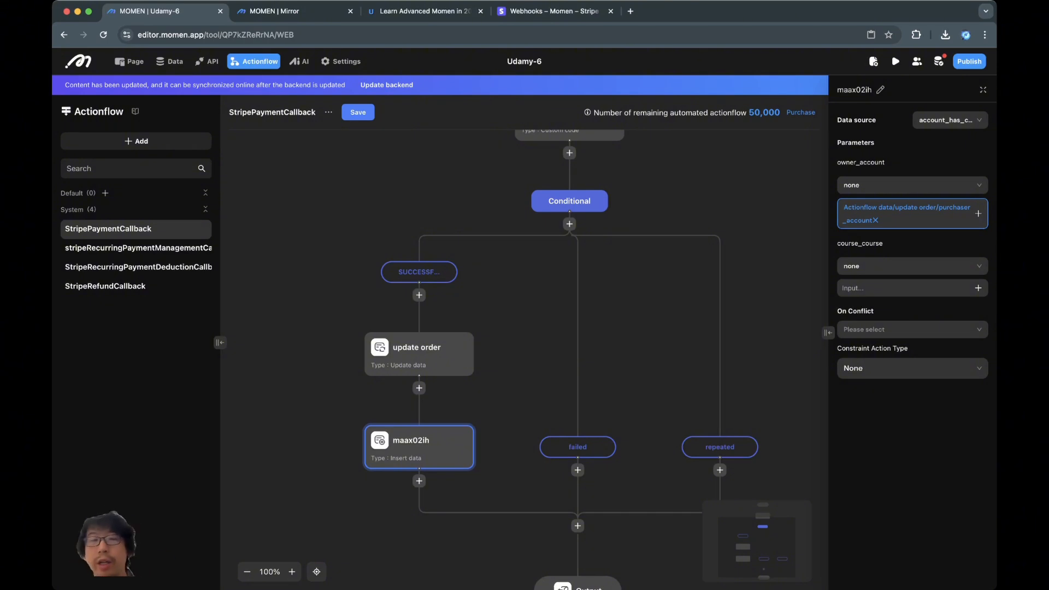
- Bind course_course to update order's course_course and use unique_account_has_course conflict constraint with None action
left_click(978, 287)
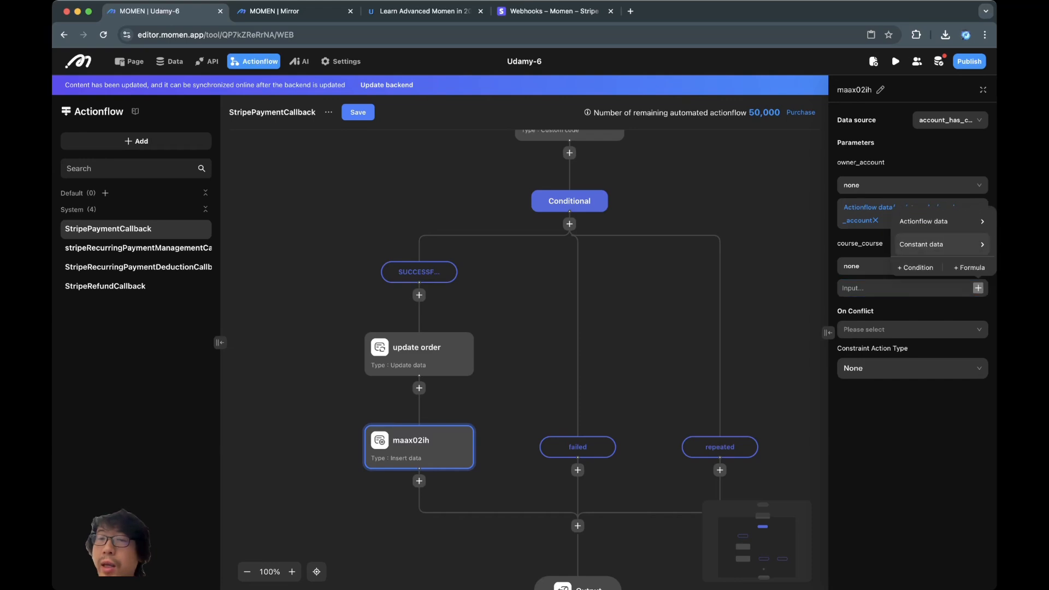
mouse_move(942, 222)
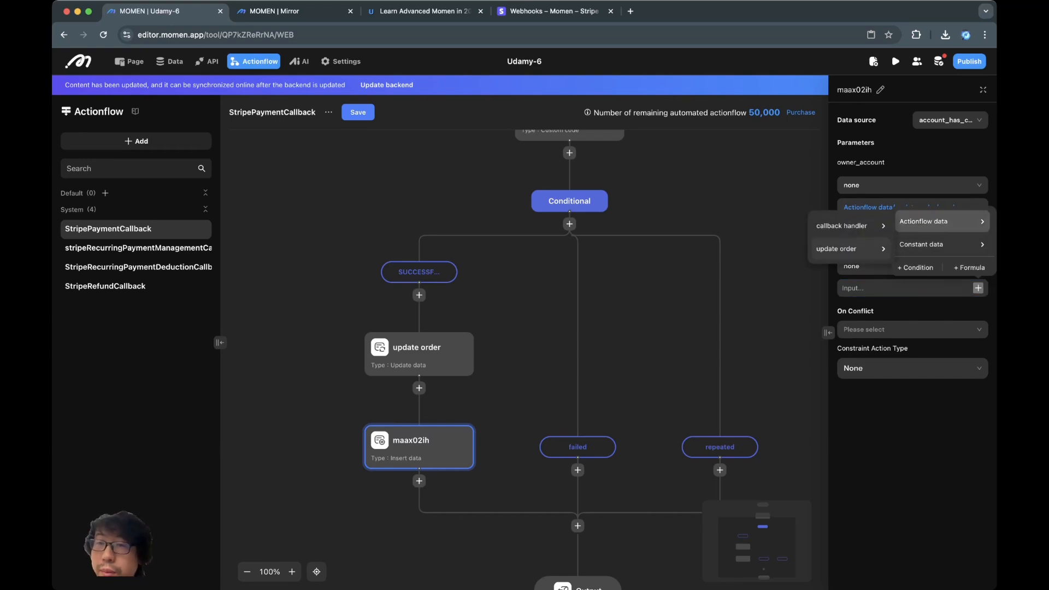
mouse_move(850, 249)
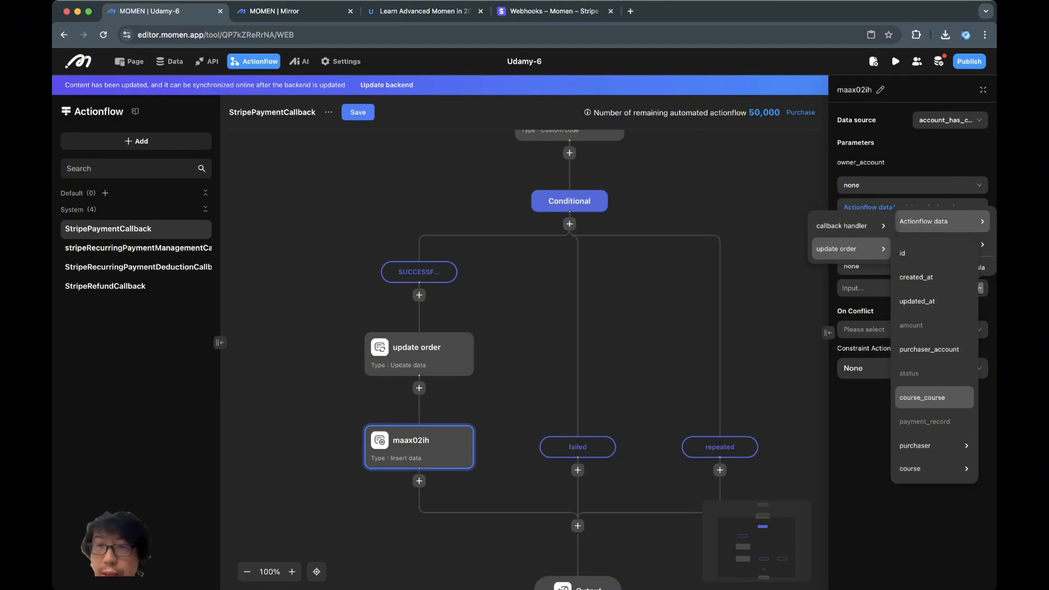
left_click(929, 397)
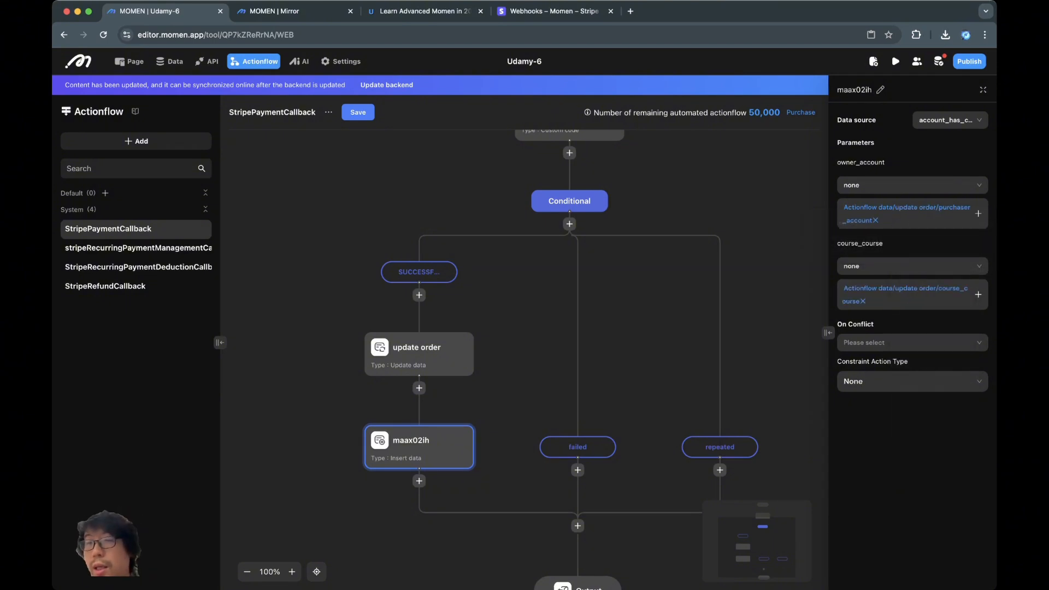
left_click(907, 343)
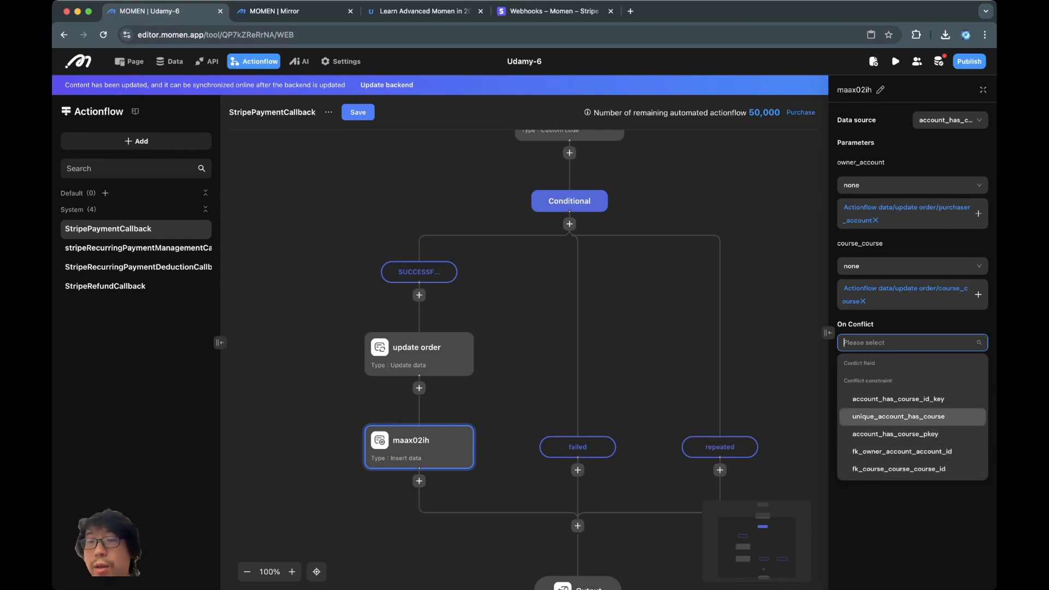
left_click(898, 416)
left_click(907, 381)
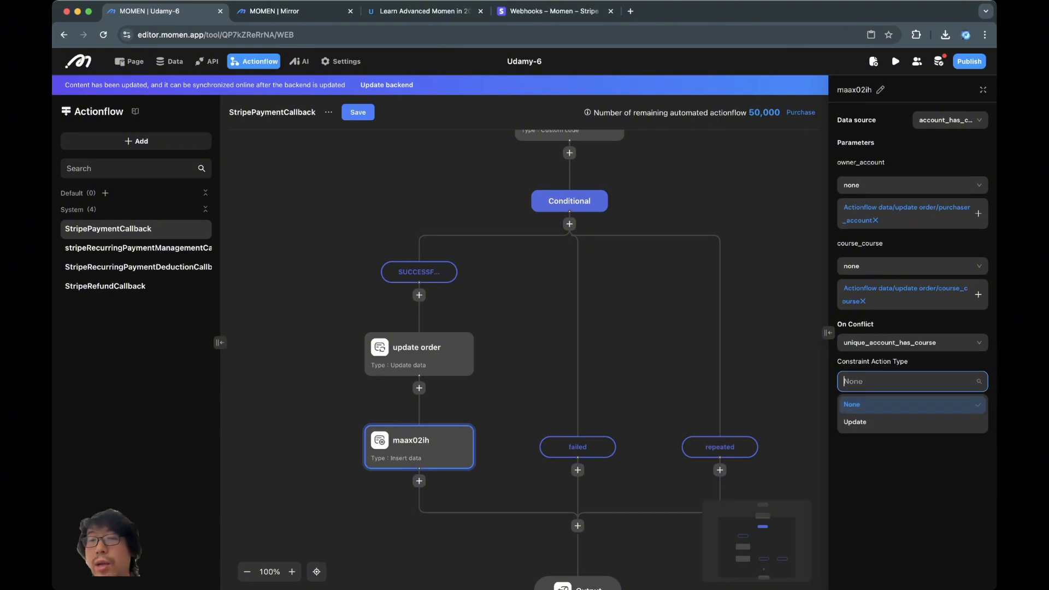
left_click(896, 405)
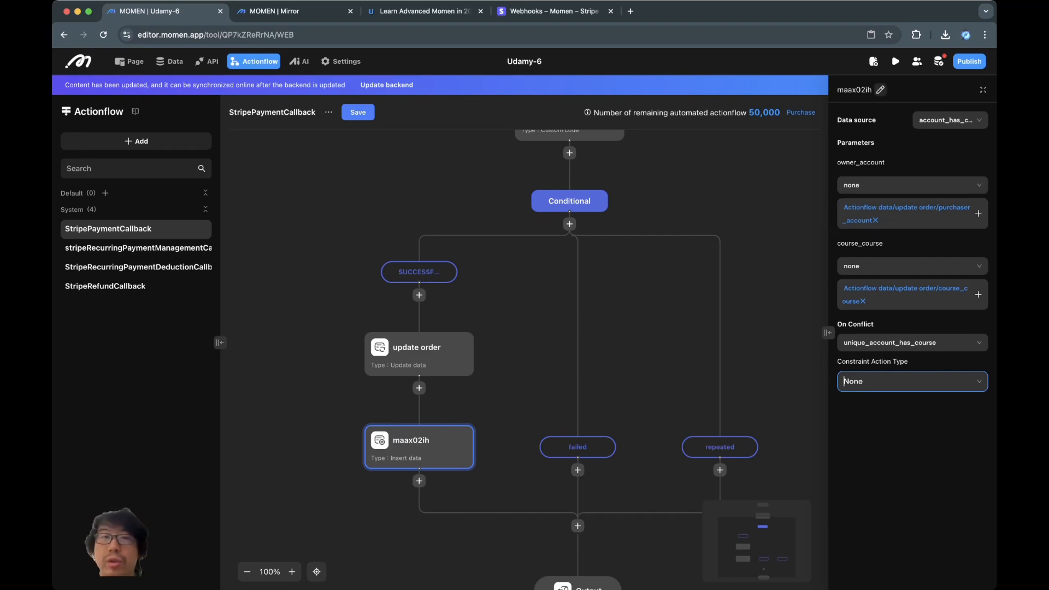
- Rename the insert node to 'add course'
left_click(880, 90)
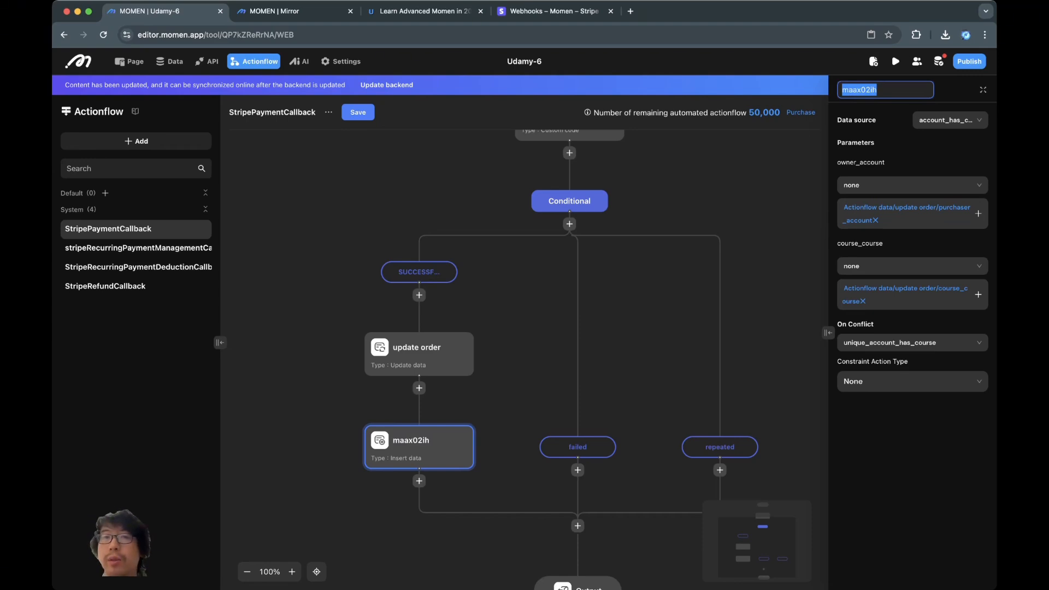
type("add course")
key("Return")
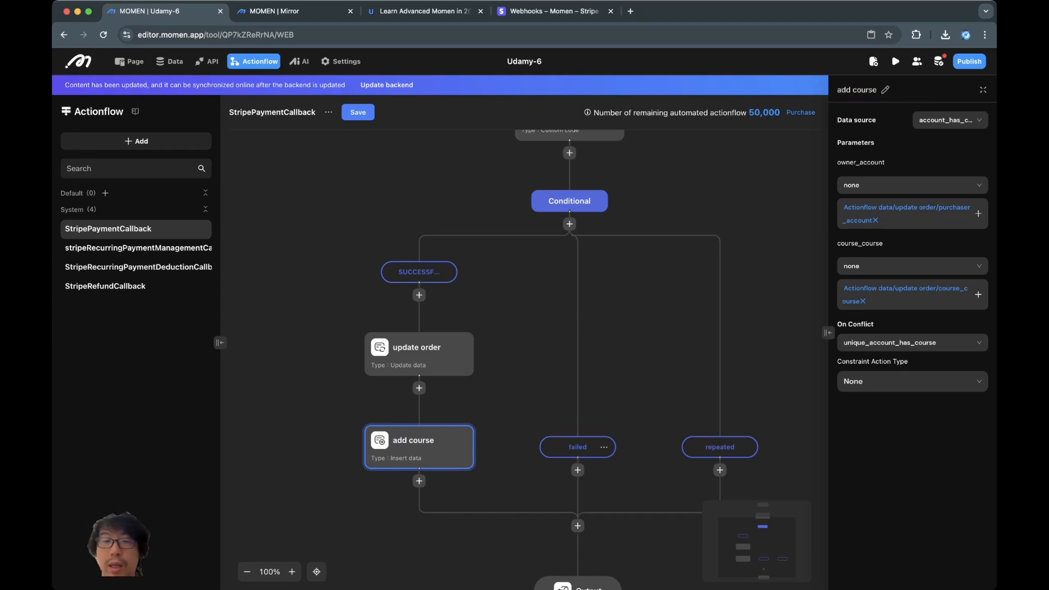
left_click(577, 470)
- Add an Update data step on purchase_order under the failed branch
mouse_move(623, 466)
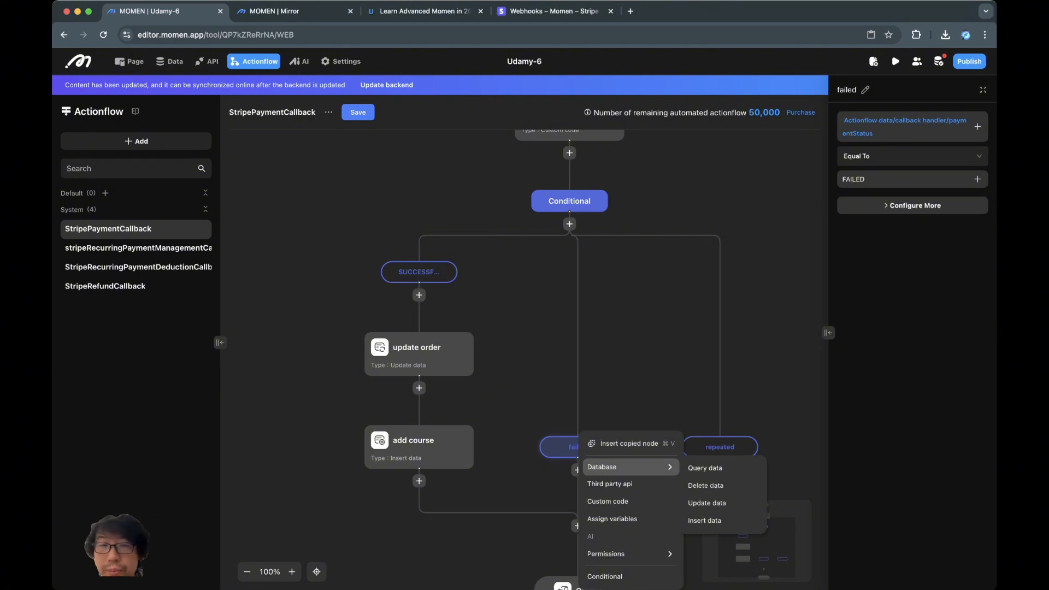
left_click(511, 471)
left_click_drag(511, 470, 531, 415)
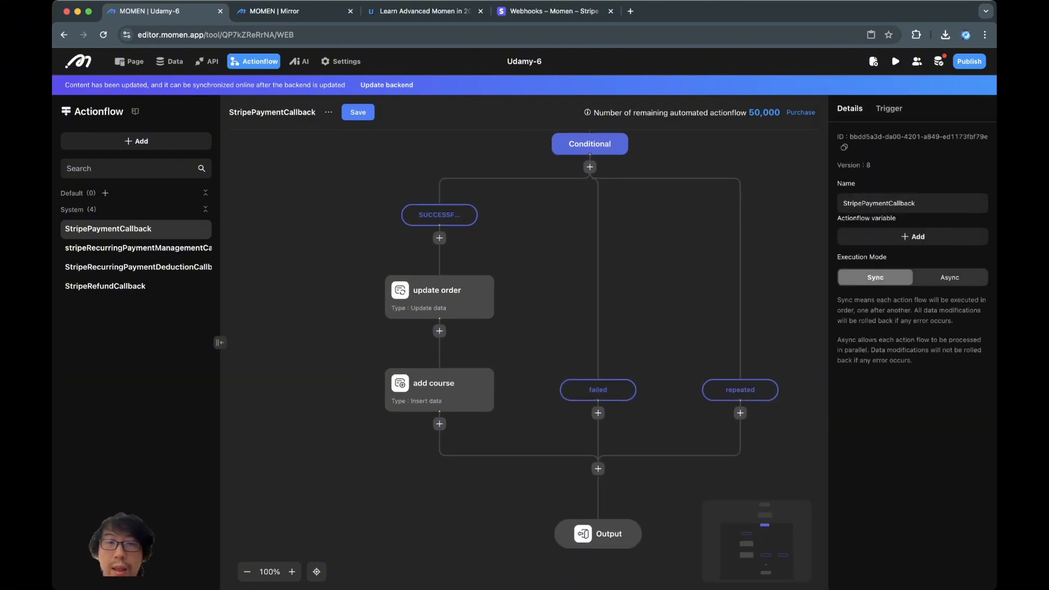
left_click(598, 413)
mouse_move(649, 450)
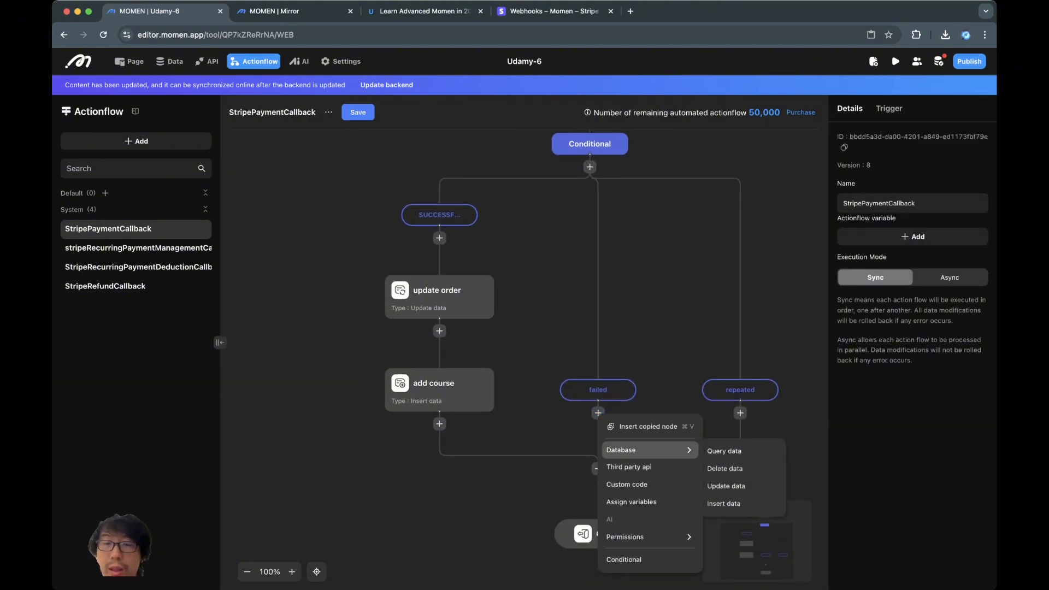
left_click(727, 486)
left_click(950, 120)
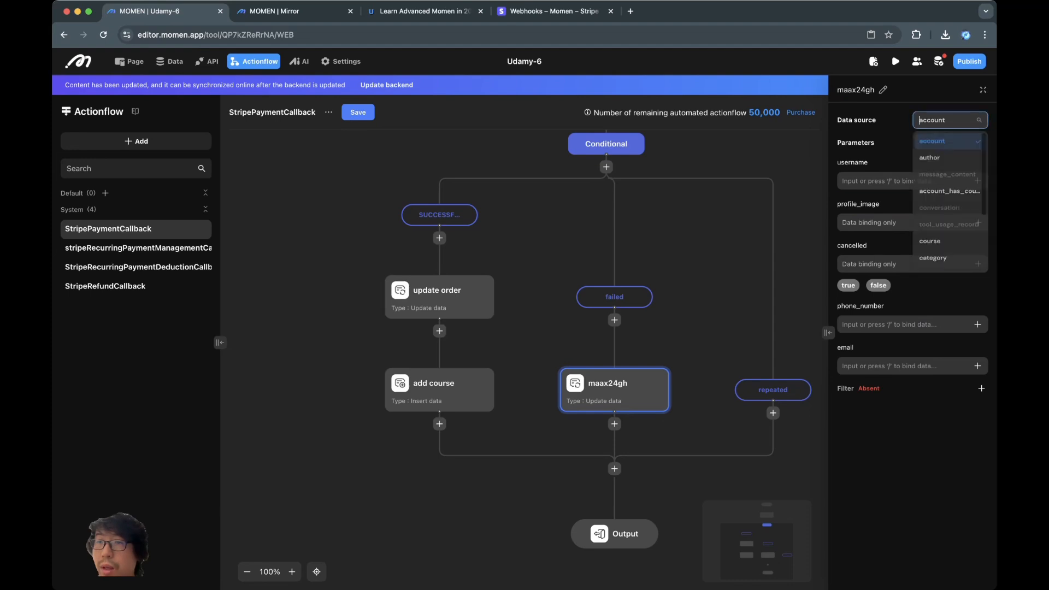
scroll(949, 218, "down", 3)
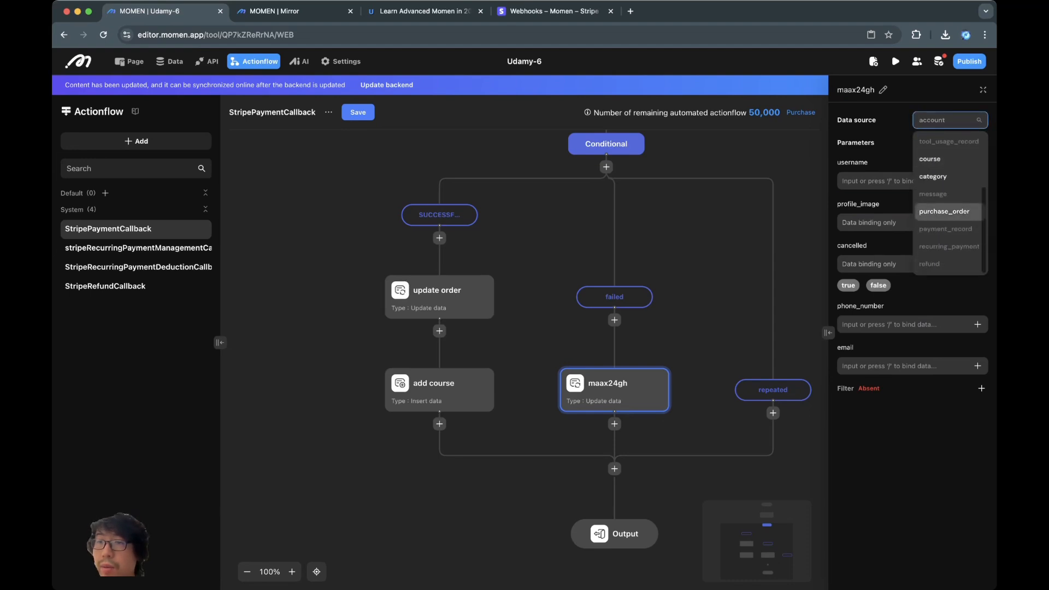
left_click(944, 211)
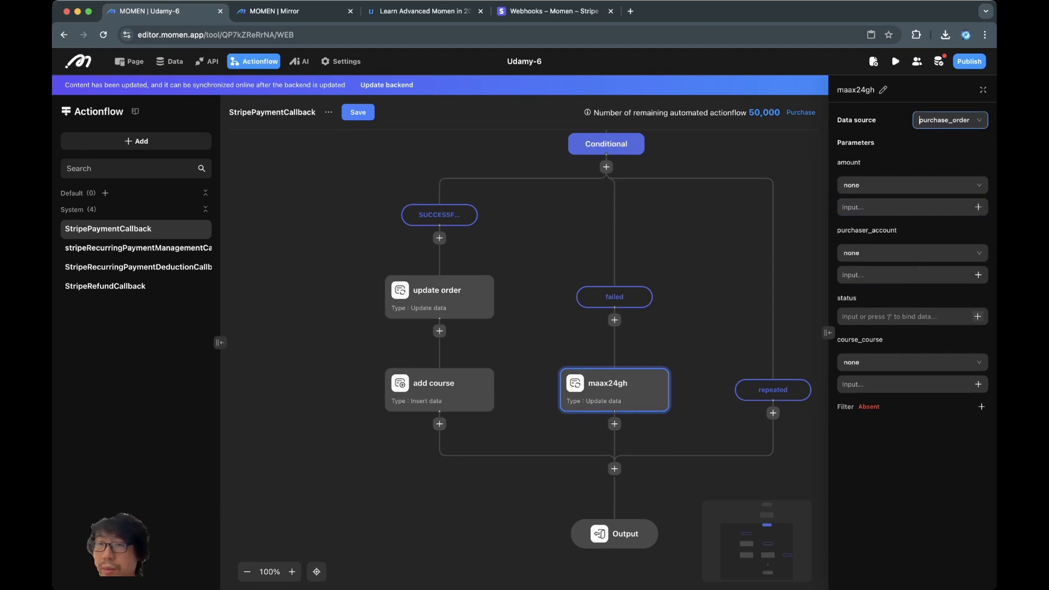
- Bind status to the callback handler's paymentStatus, leaving course_course empty
left_click(904, 317)
type("FAILED")
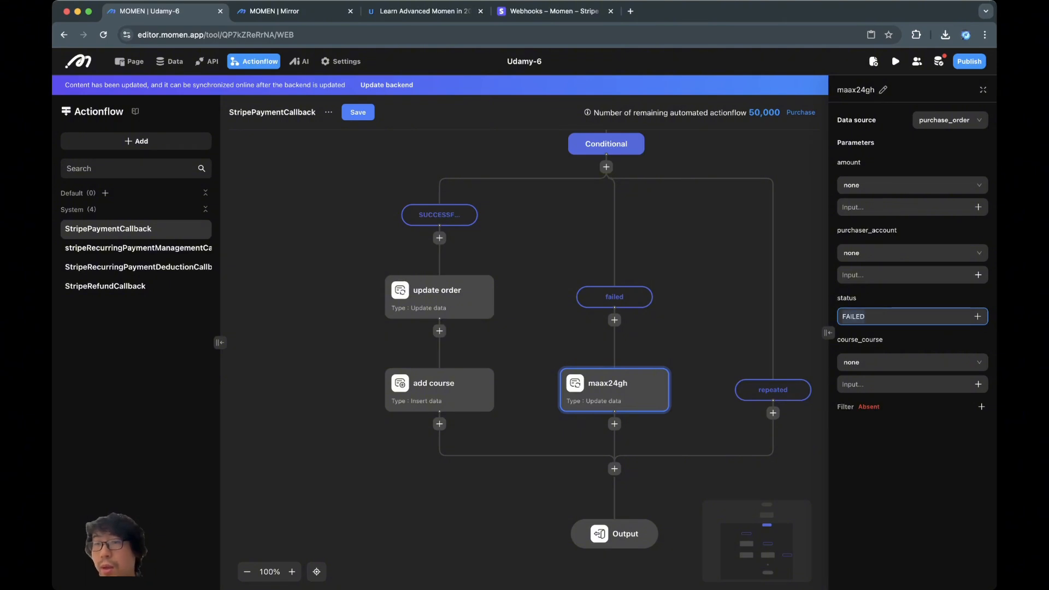
key("BackSpace")
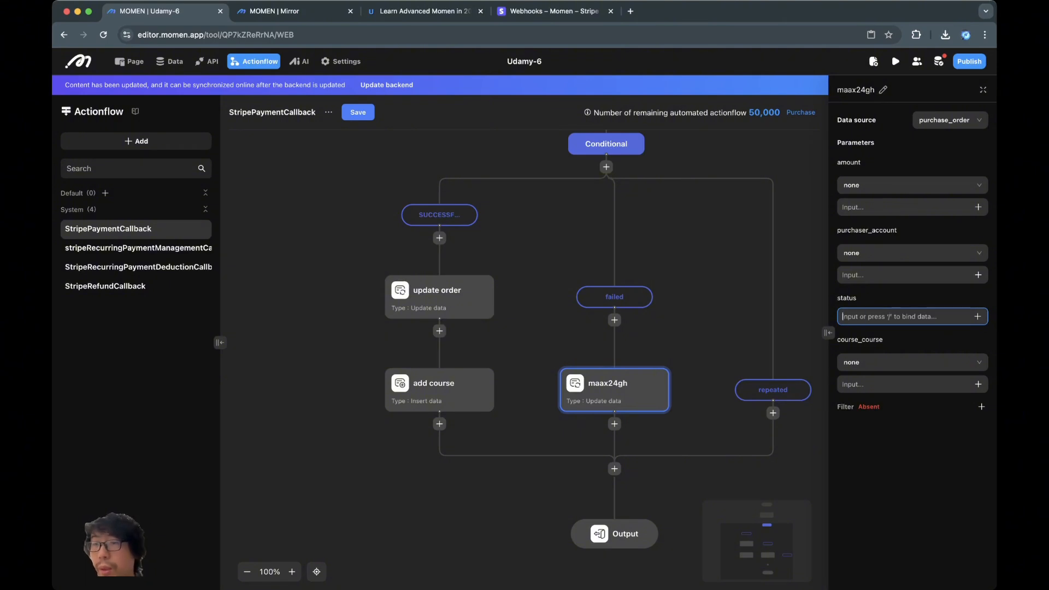
left_click(978, 316)
mouse_move(941, 251)
mouse_move(846, 255)
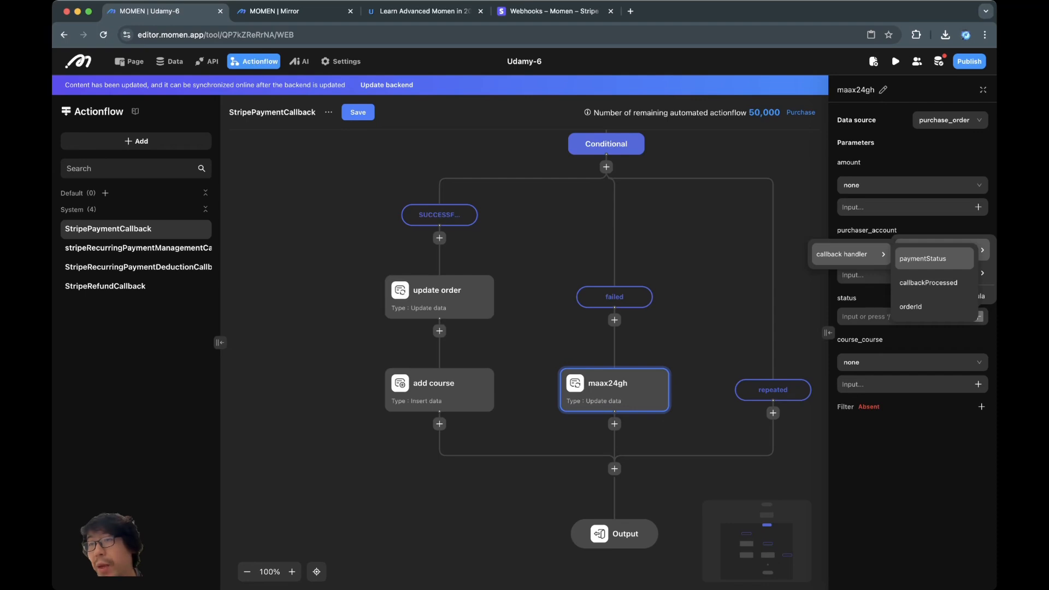
left_click(934, 259)
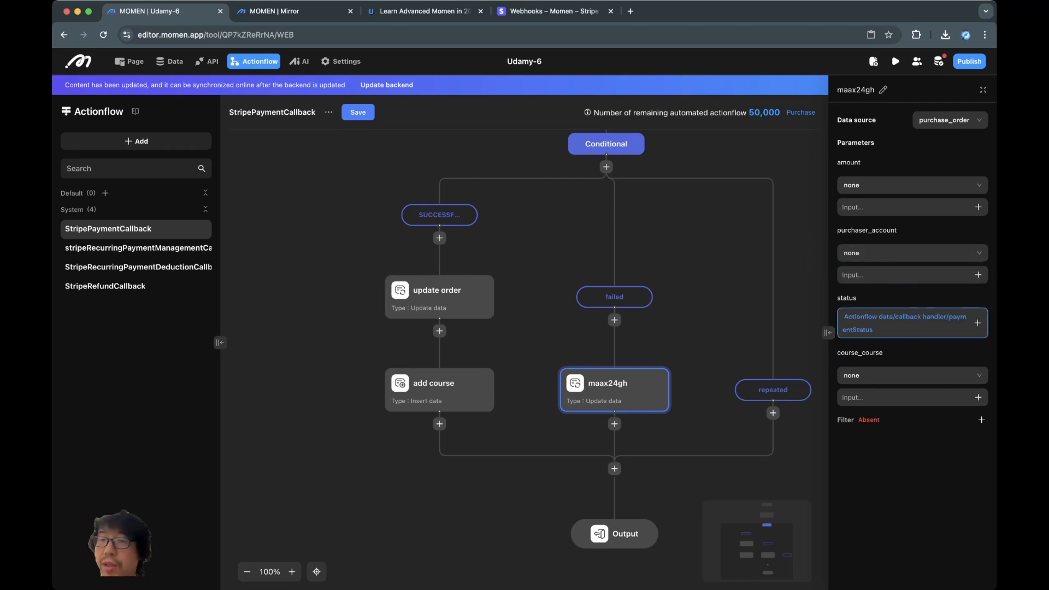
left_click(906, 375)
left_click(978, 375)
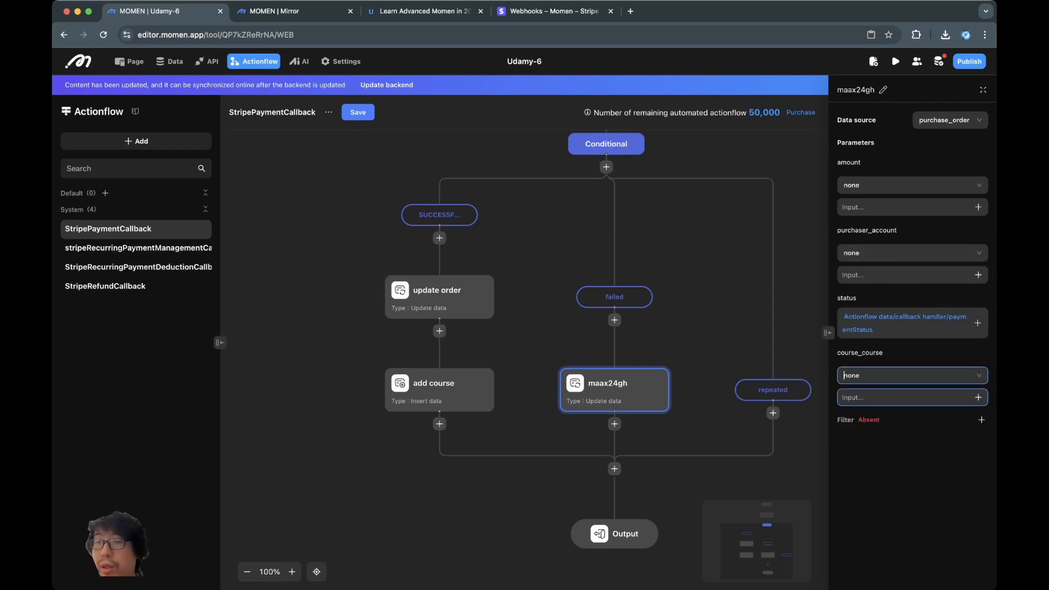
- Filter the update to purchase_order id Equal To the callback handler's orderId
left_click(981, 420)
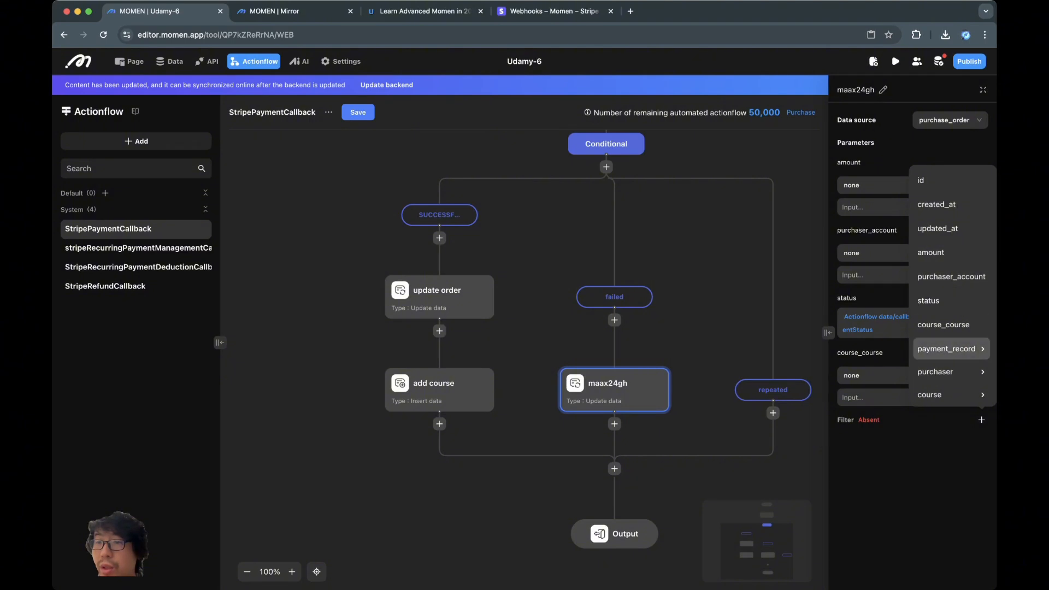
left_click(951, 180)
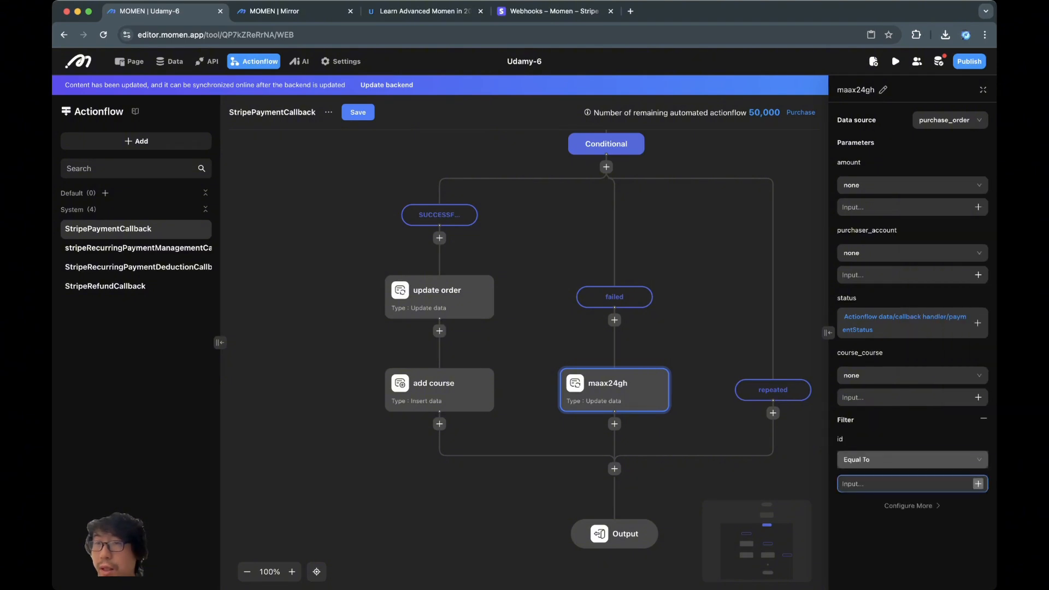
left_click(979, 484)
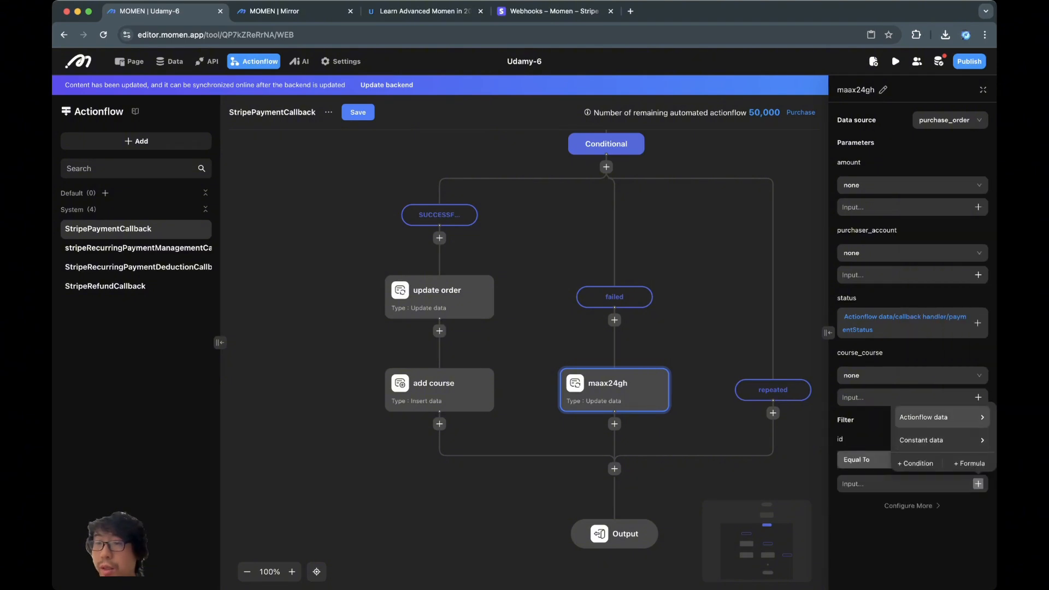
mouse_move(928, 417)
mouse_move(850, 422)
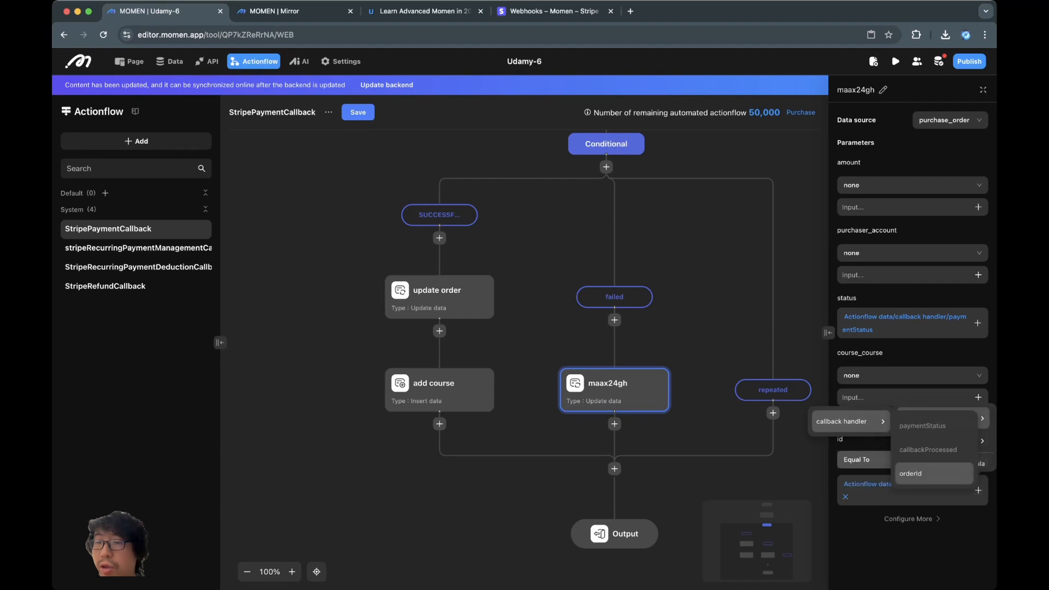
left_click(918, 473)
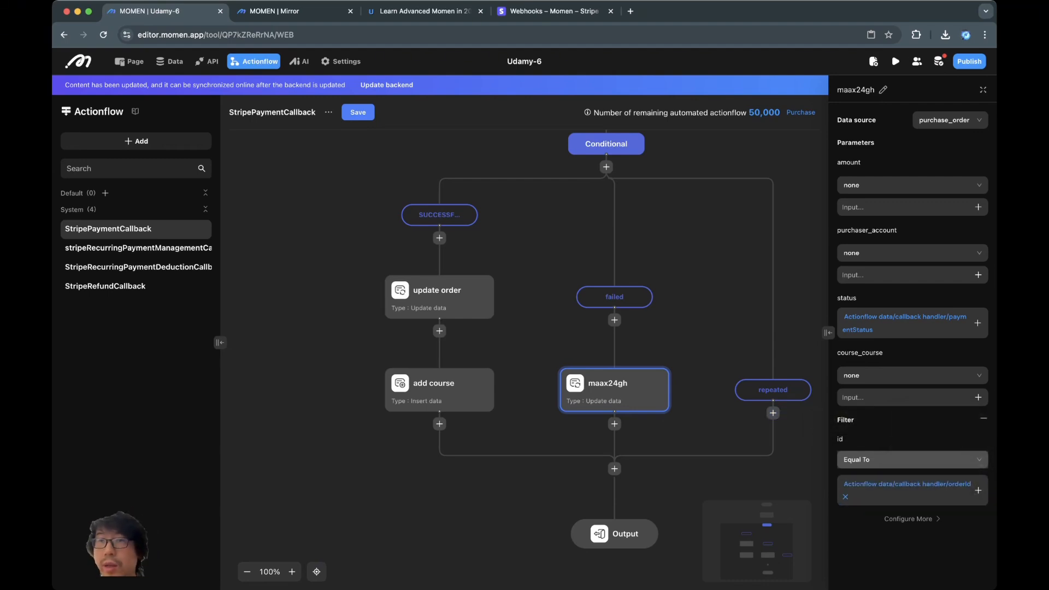
- Rename the step to 'set order to failed'
left_click(883, 90)
key("BackSpace")
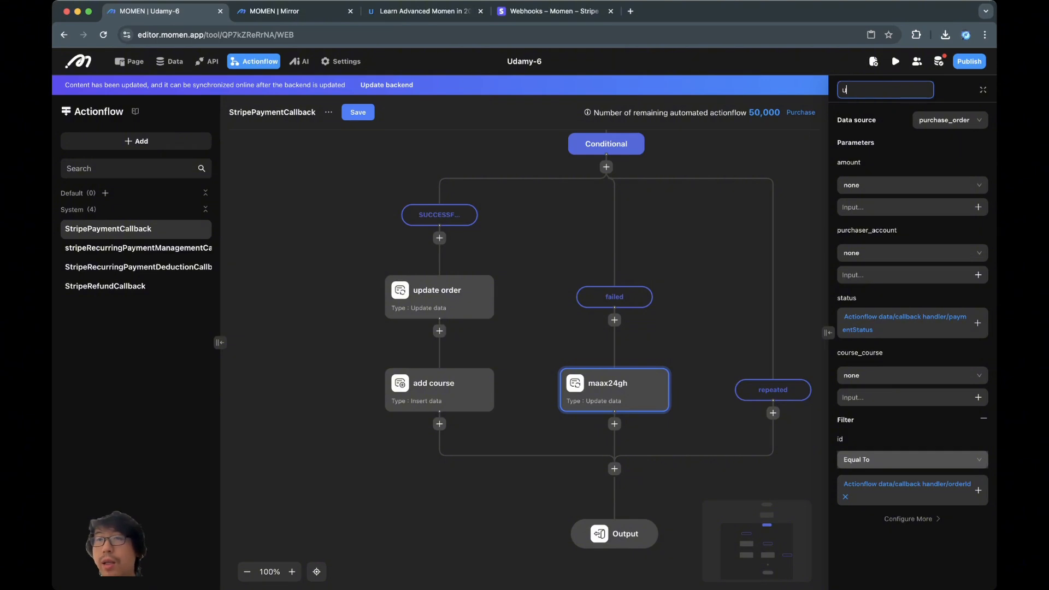
type("set or")
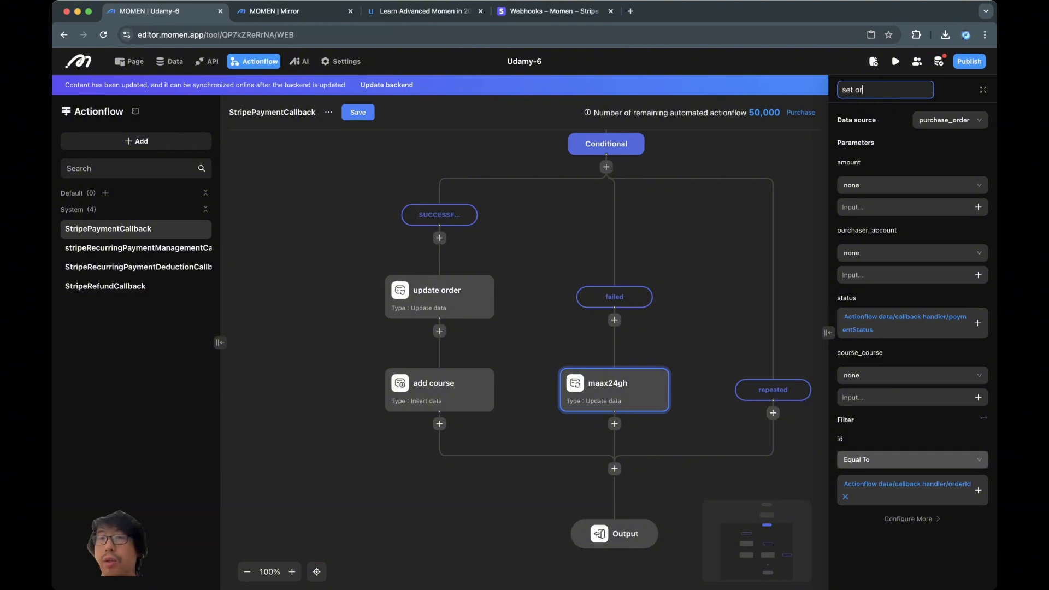
type("der to failed")
key("Return")
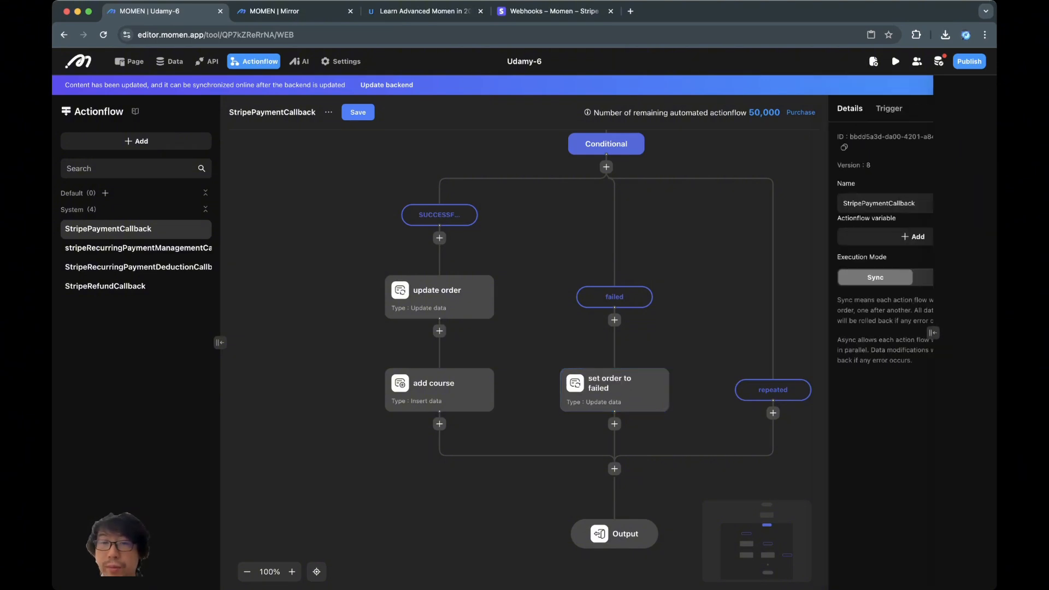
scroll(525, 349, "up", 5)
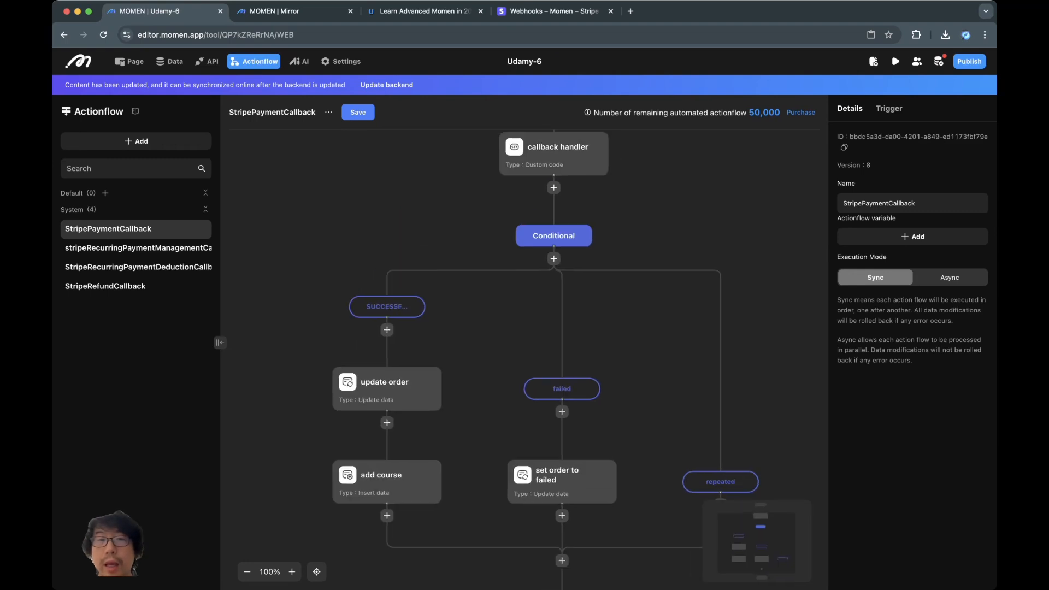
scroll(524, 349, "down", 2)
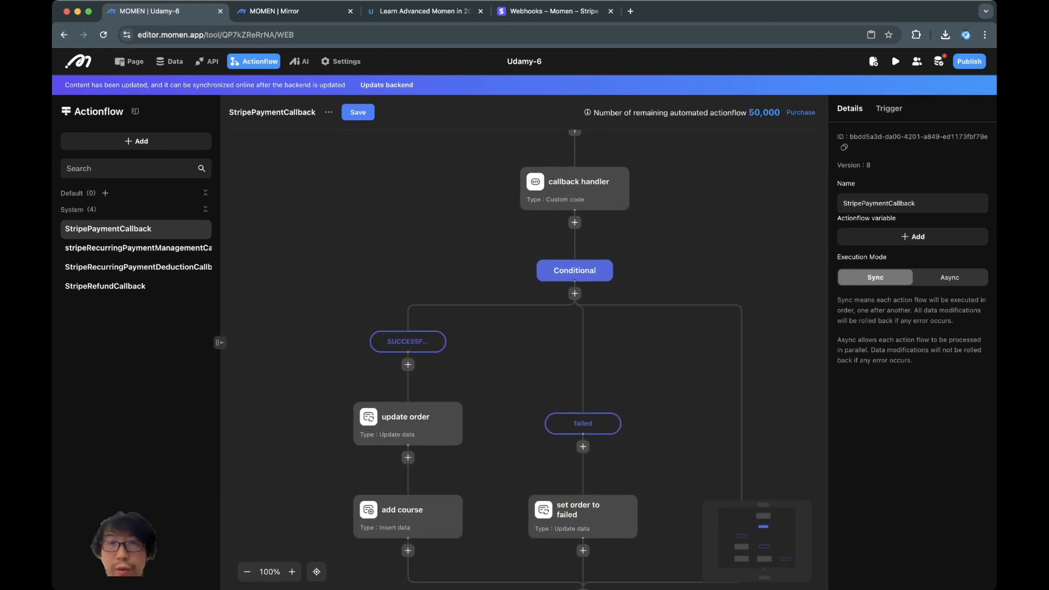
scroll(525, 349, "down", 2)
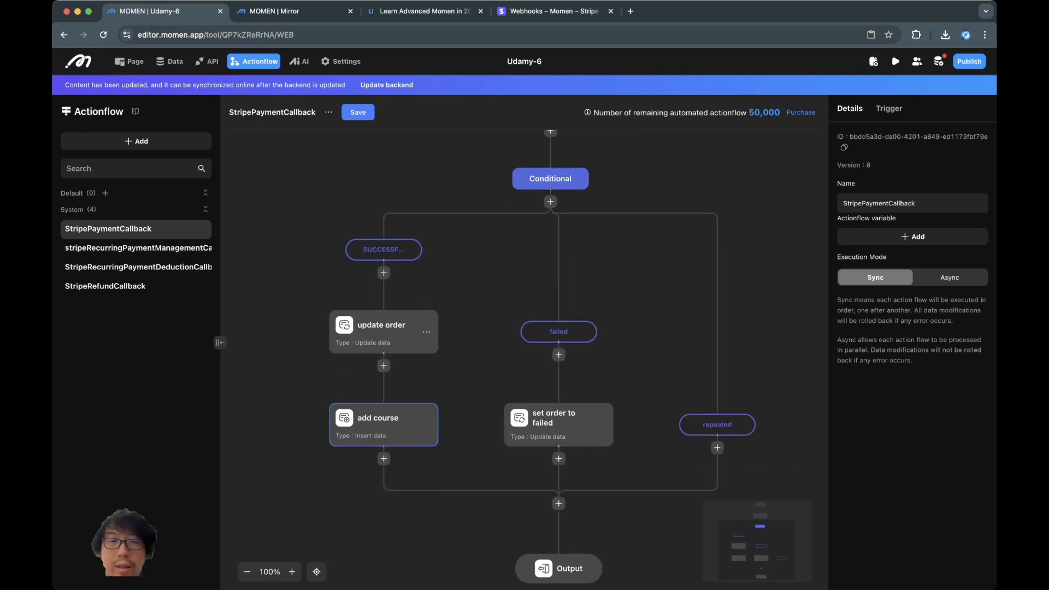
scroll(524, 350, "up", 1)
scroll(525, 349, "up", 2)
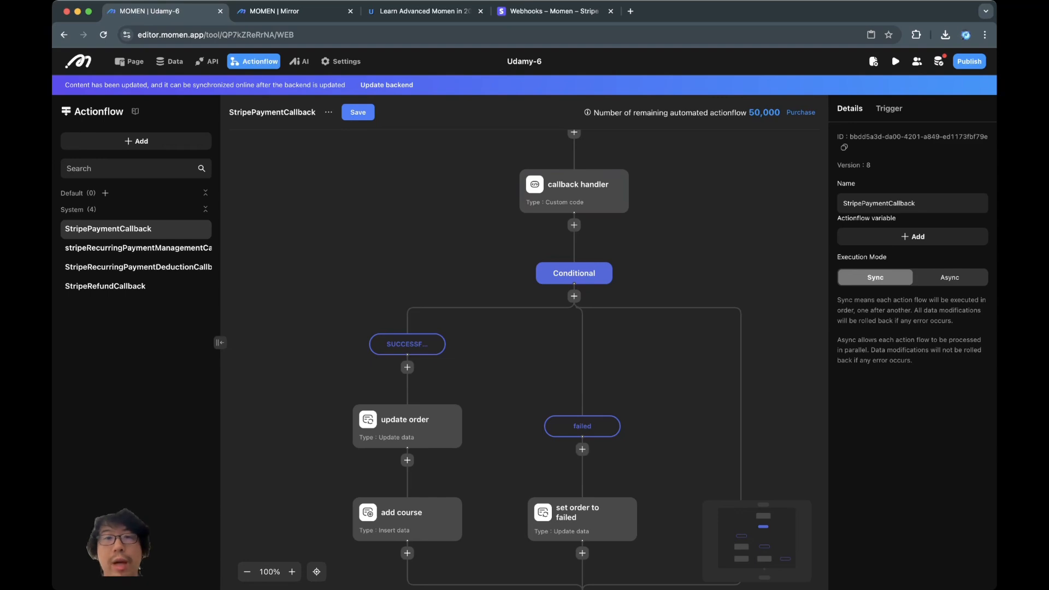
scroll(562, 360, "up", 2)
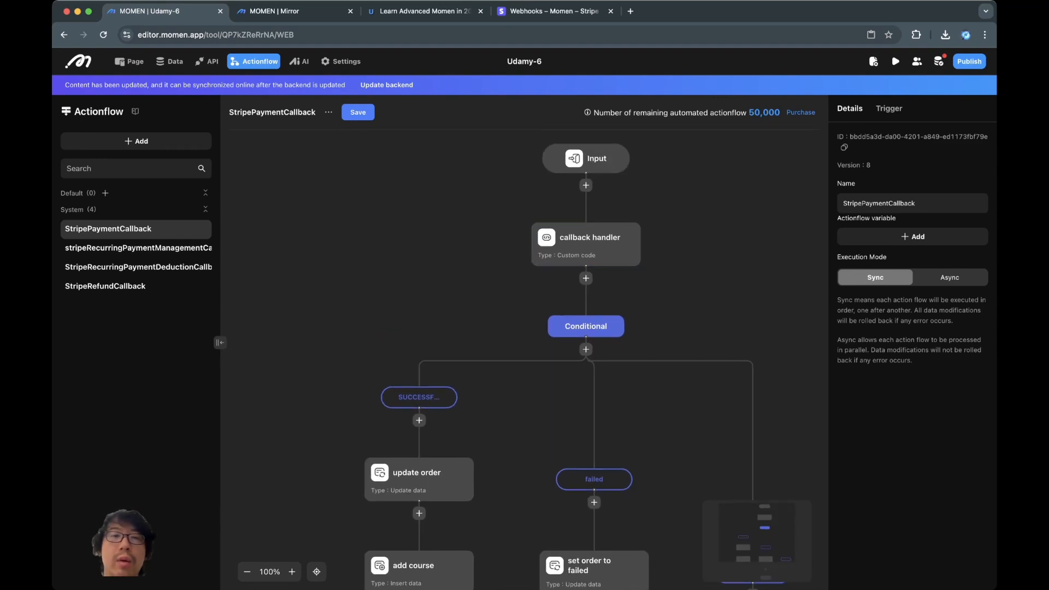
scroll(525, 355, "down", 2)
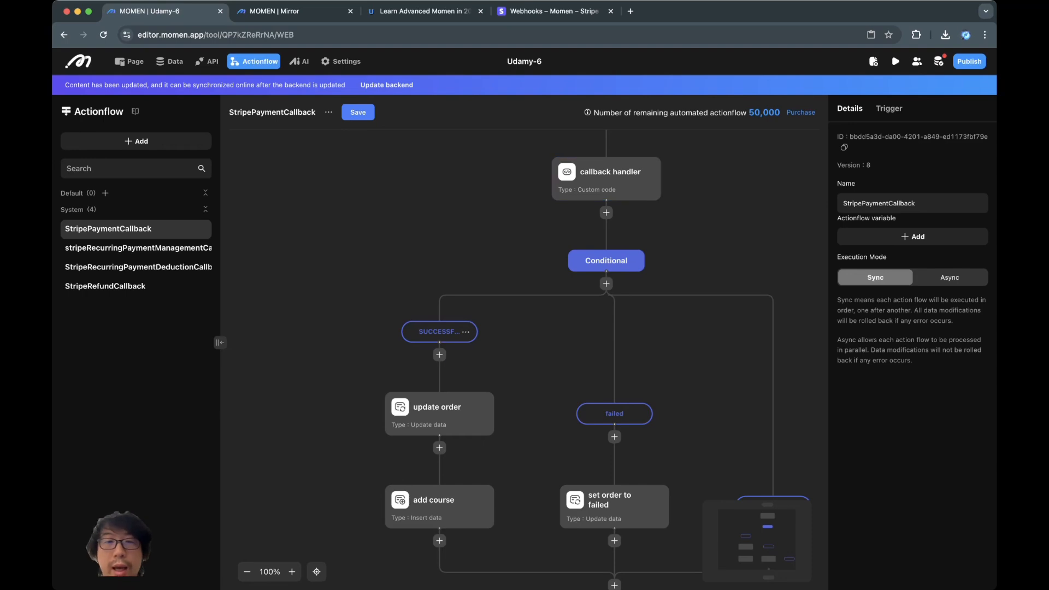
left_click(437, 413)
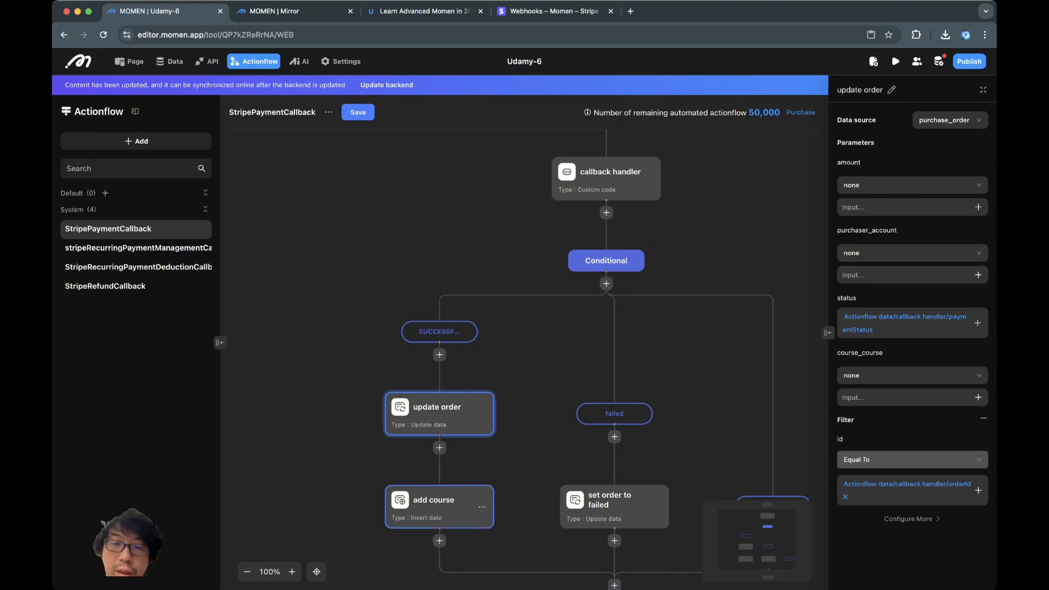
scroll(448, 432, "down", 3)
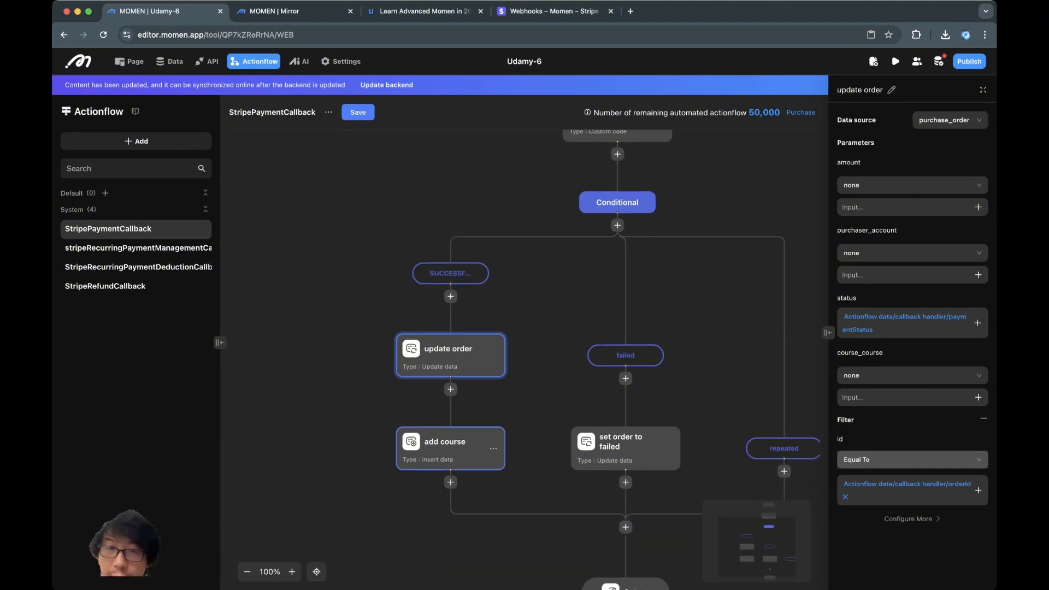
left_click(450, 448)
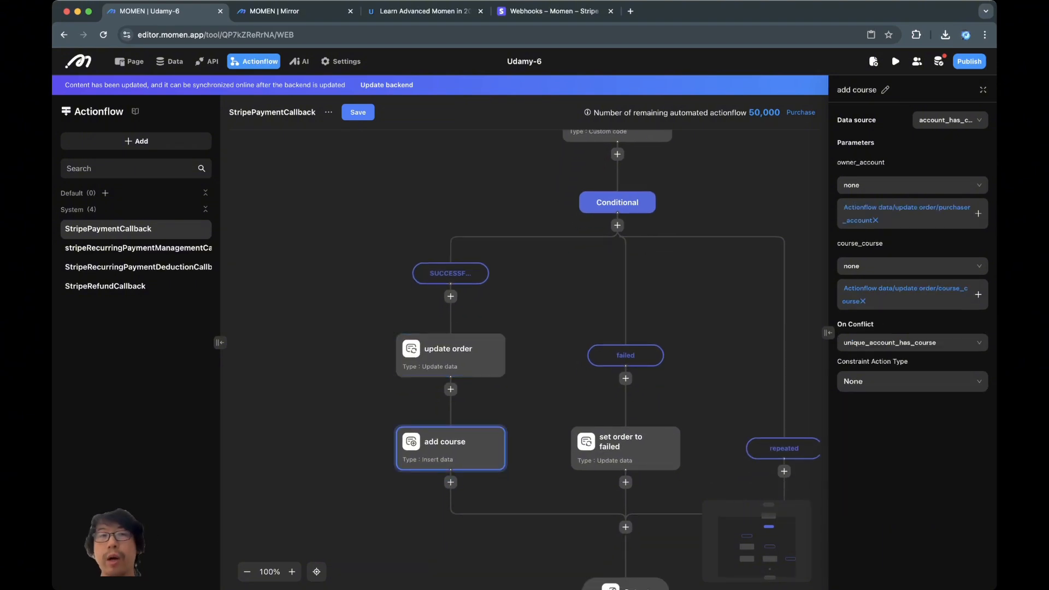
scroll(535, 454, "right", 5)
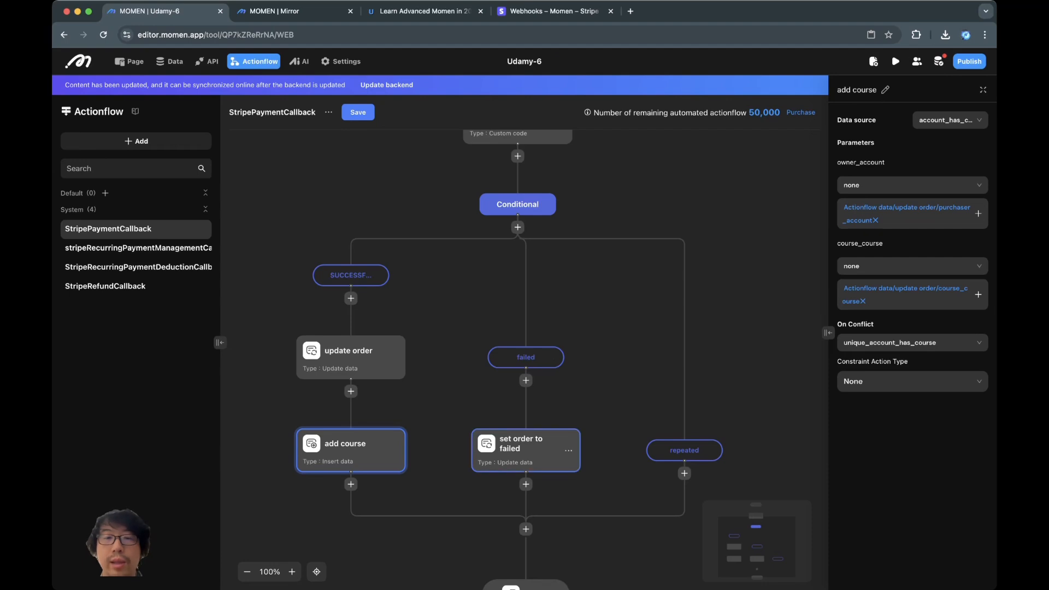
left_click(519, 449)
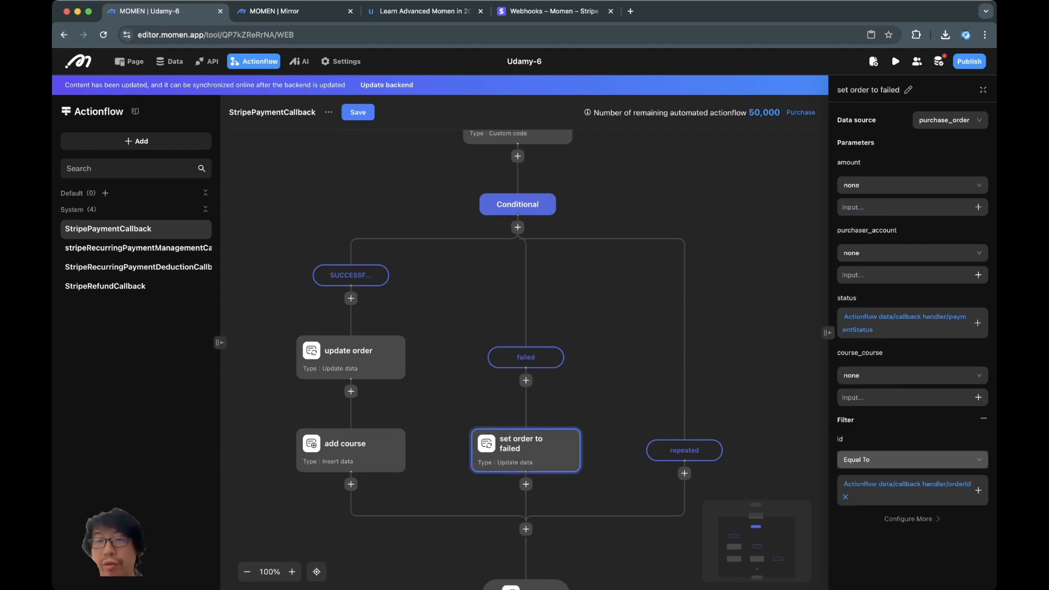
scroll(512, 359, "down", 1)
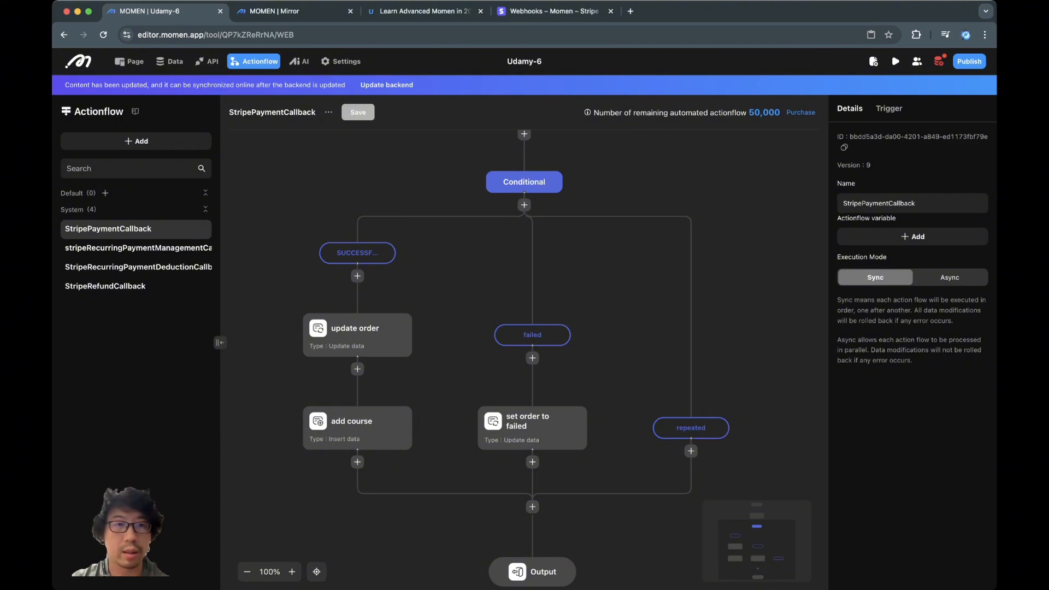
scroll(524, 350, "up", 1)
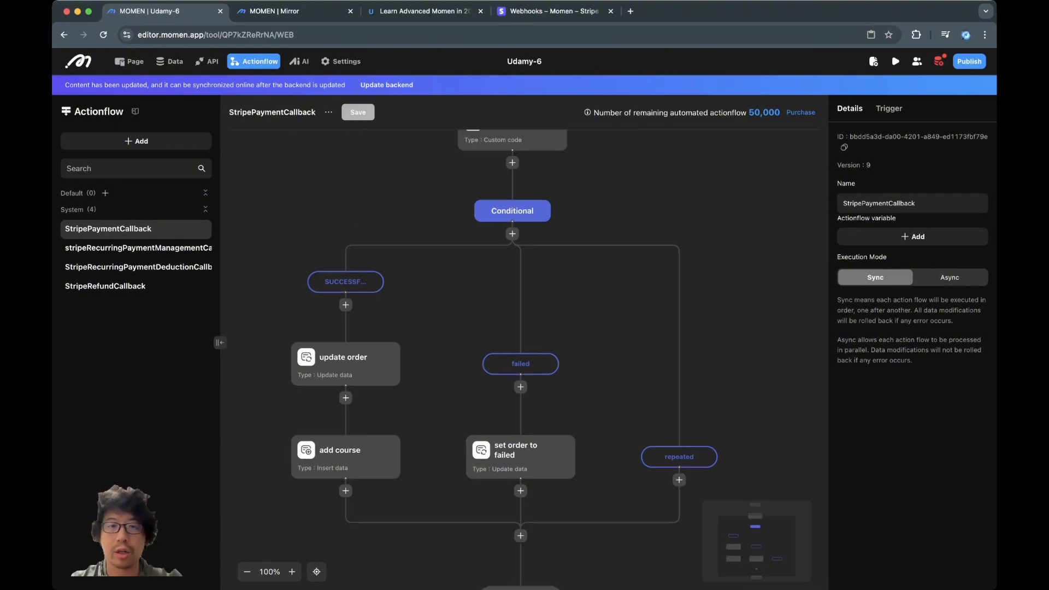
scroll(524, 350, "down", 2)
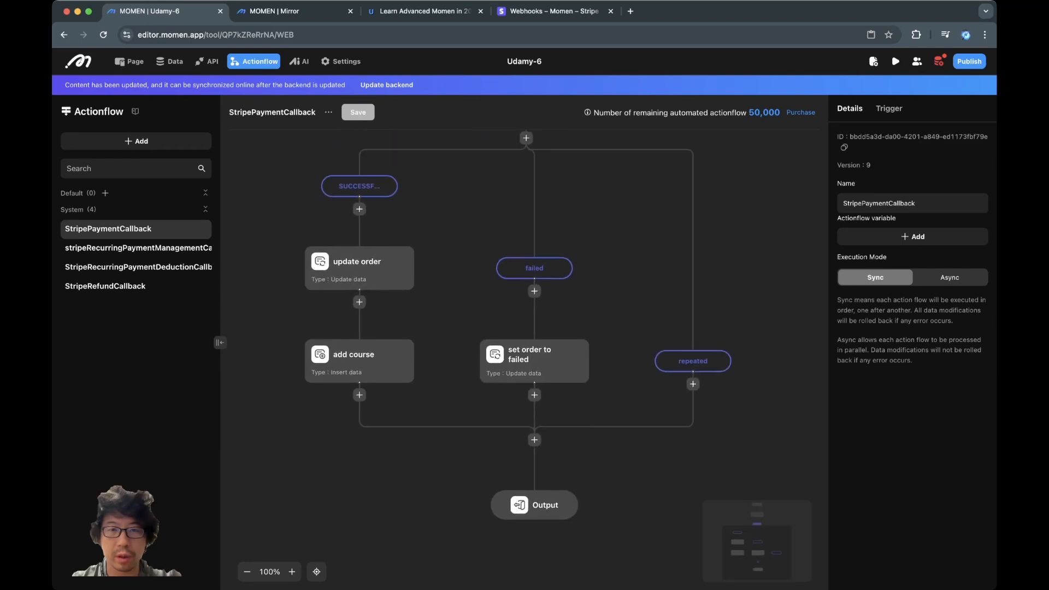
- Run Update backend, retrying once after the first attempt fails
left_click(386, 85)
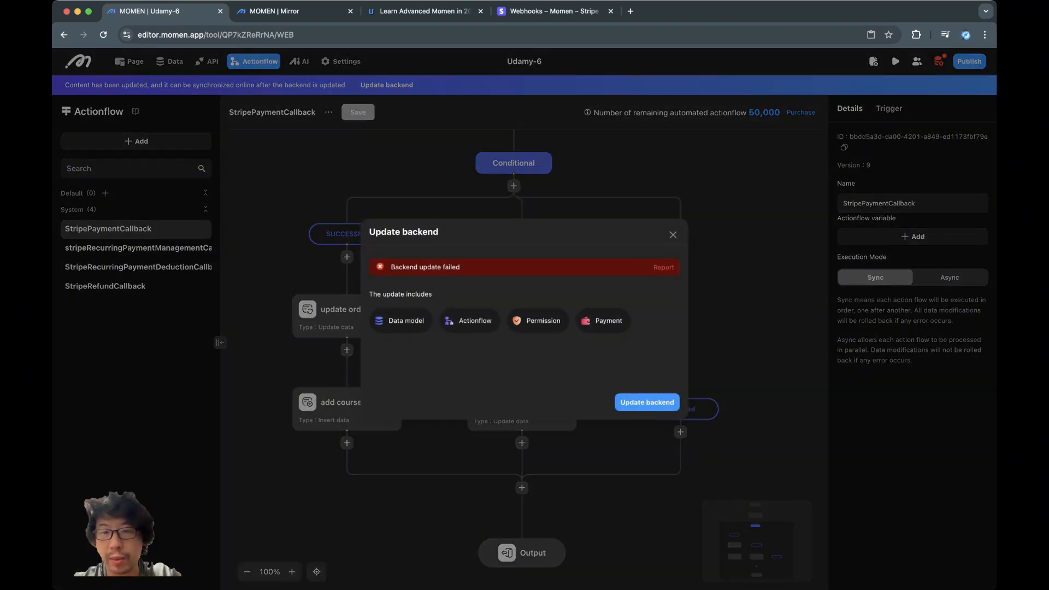
left_click(647, 403)
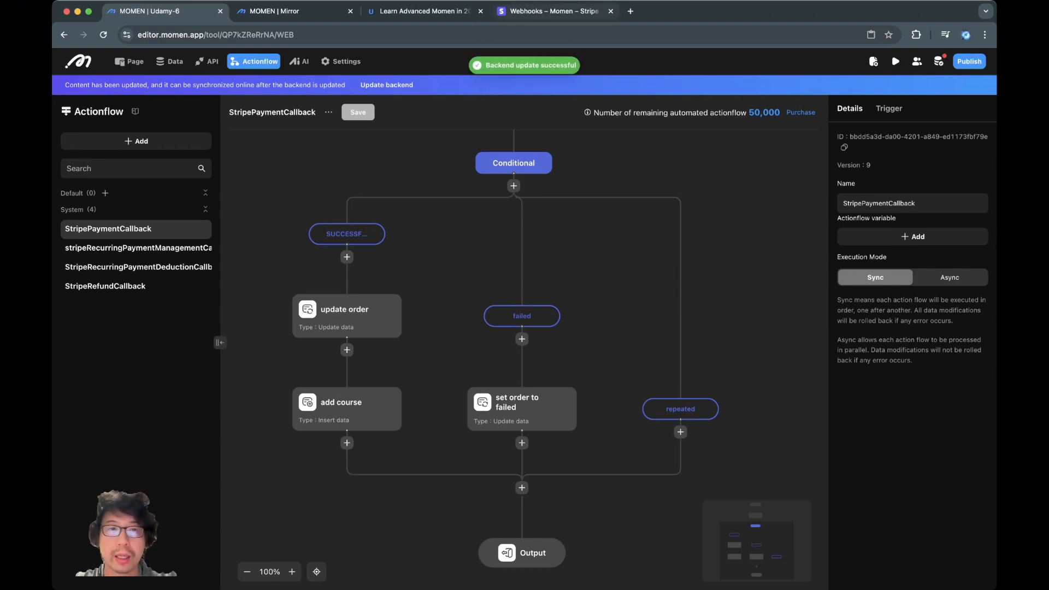
left_click(552, 11)
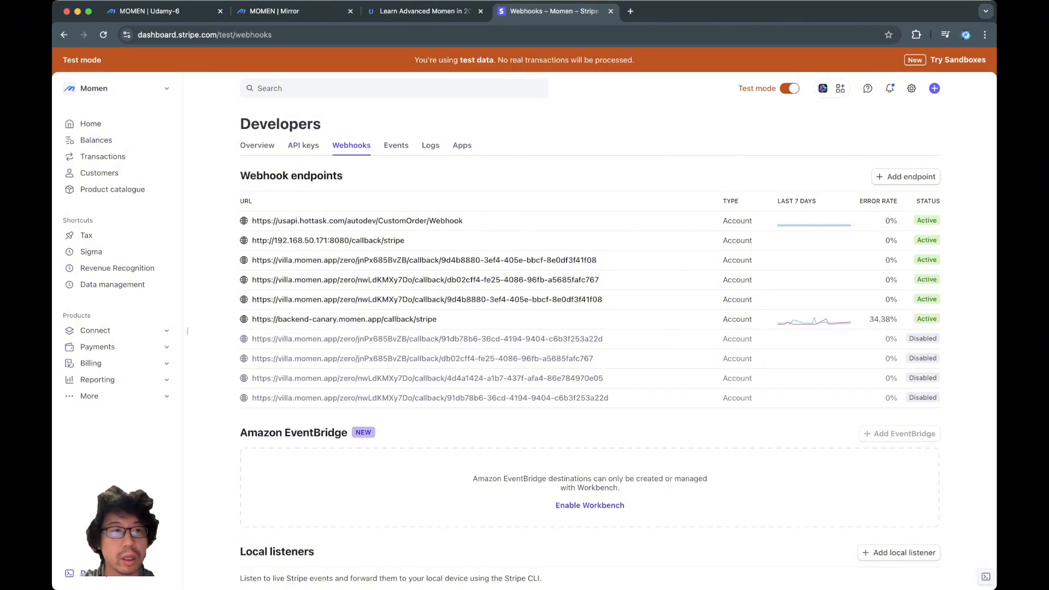
- Reload the webhooks list and check the first two new villa.momen.app callback endpoints
key("super+r")
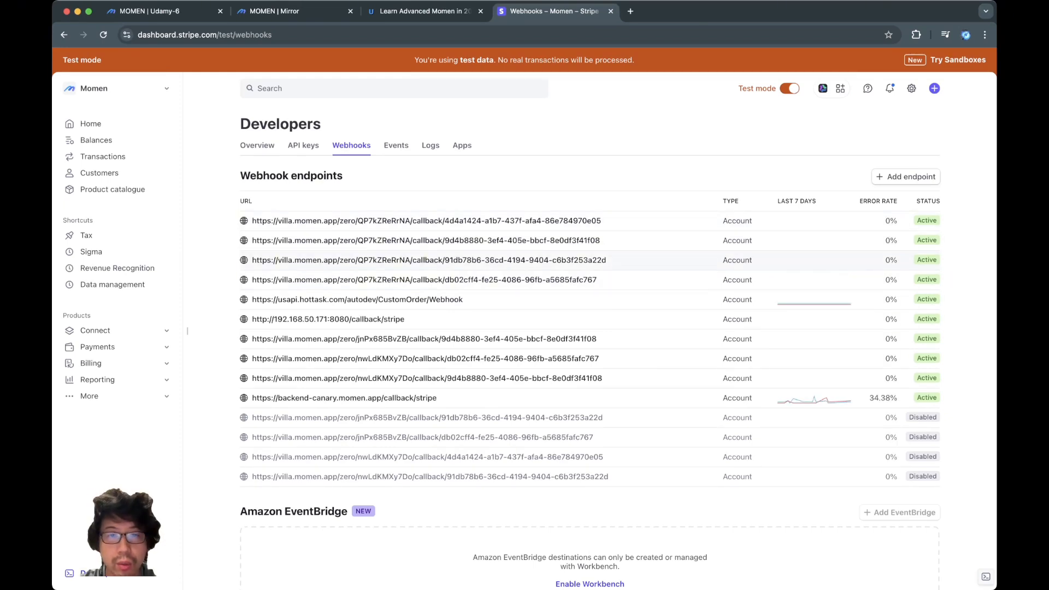
left_click(426, 221)
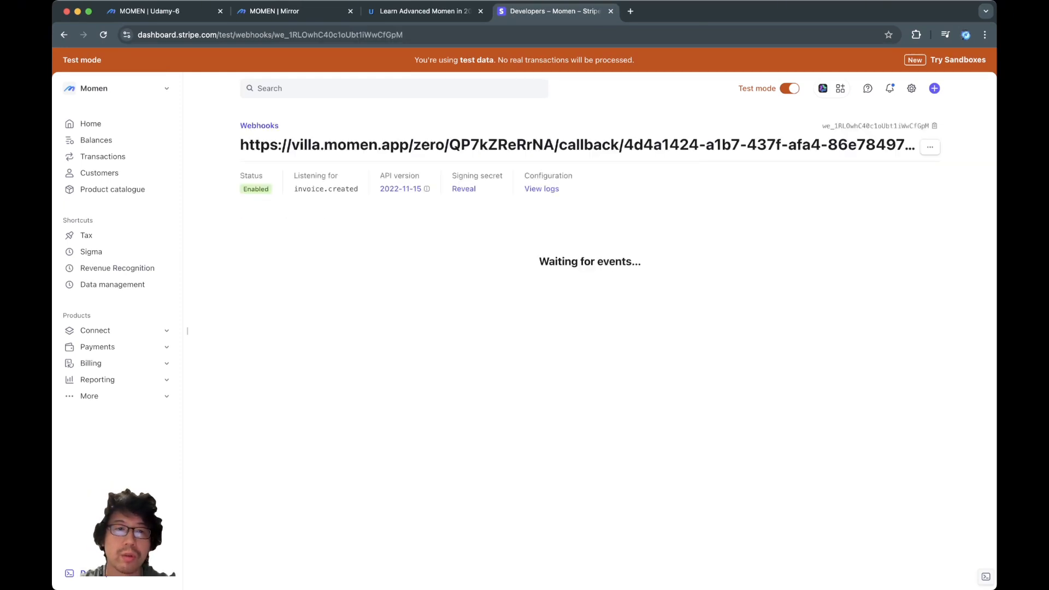
key("super+Left")
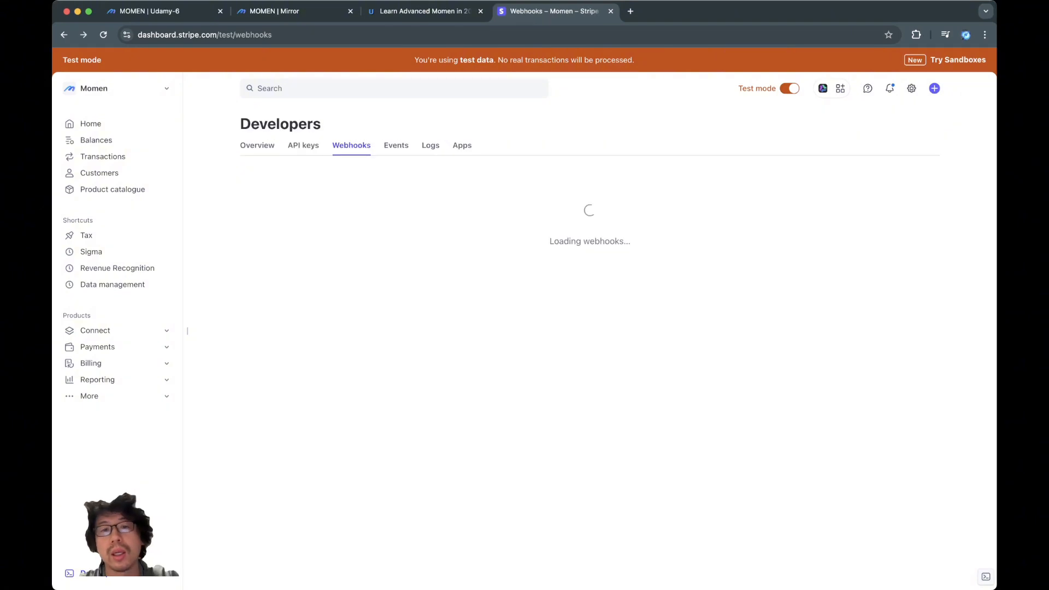
left_click(426, 240)
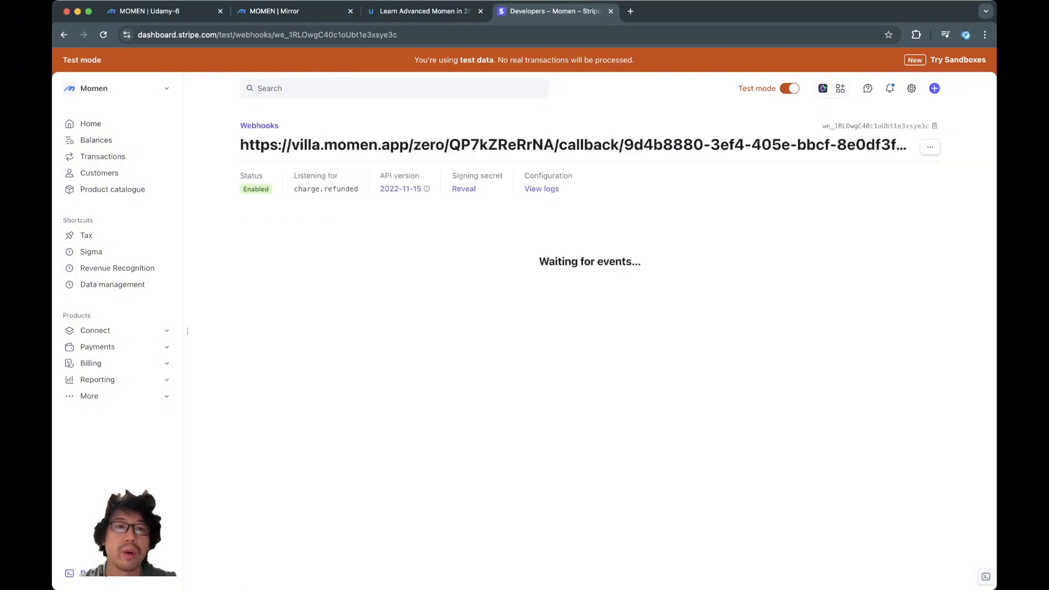
key("super+Left")
- Inspect the third and fourth callback endpoints, examining their payment_intent.succeeded event
left_click(426, 260)
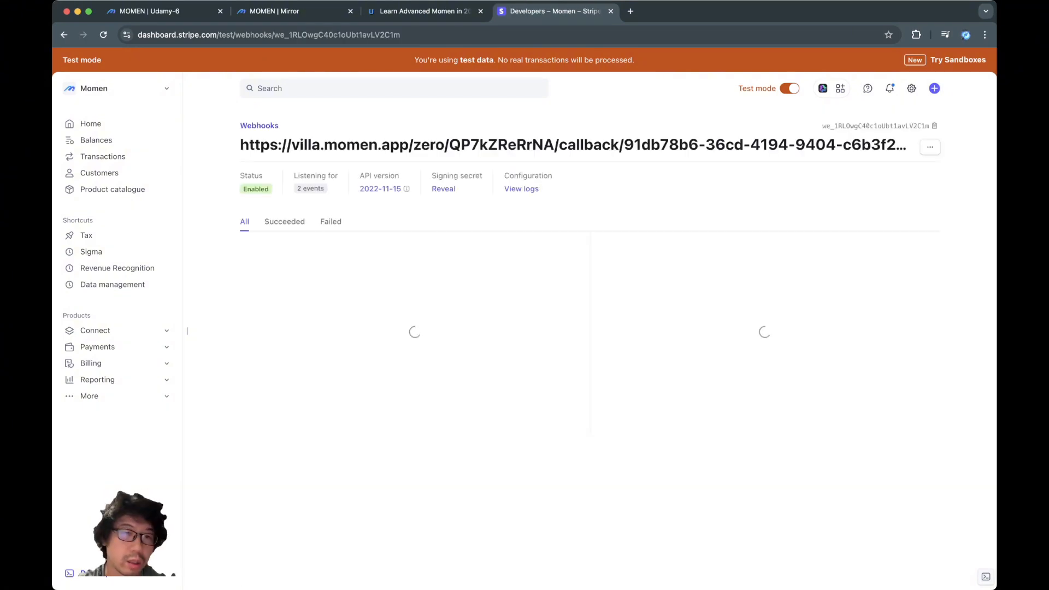
mouse_move(315, 188)
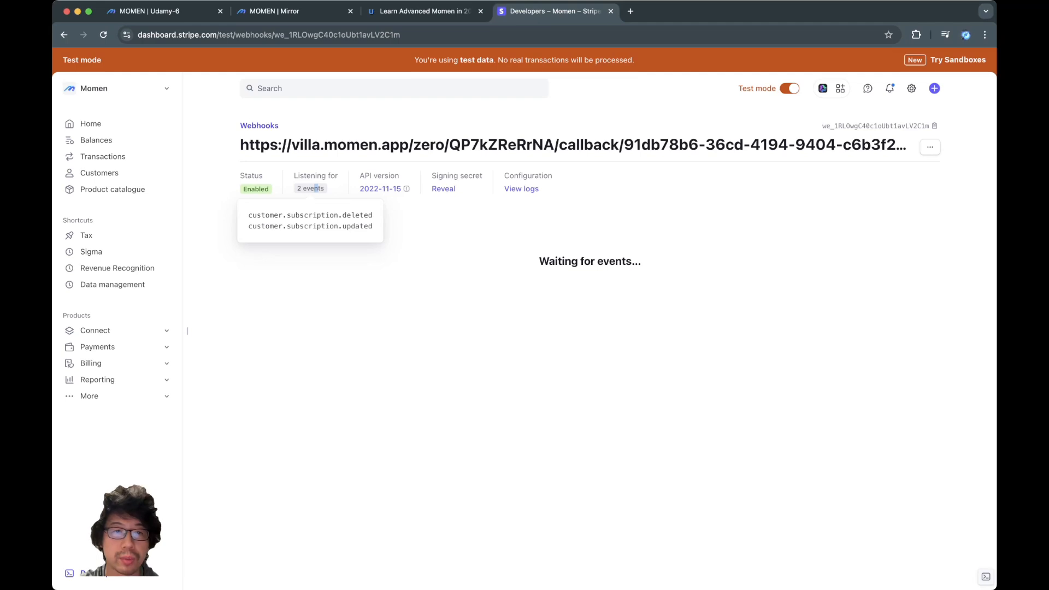
key("super+Left")
left_click(426, 281)
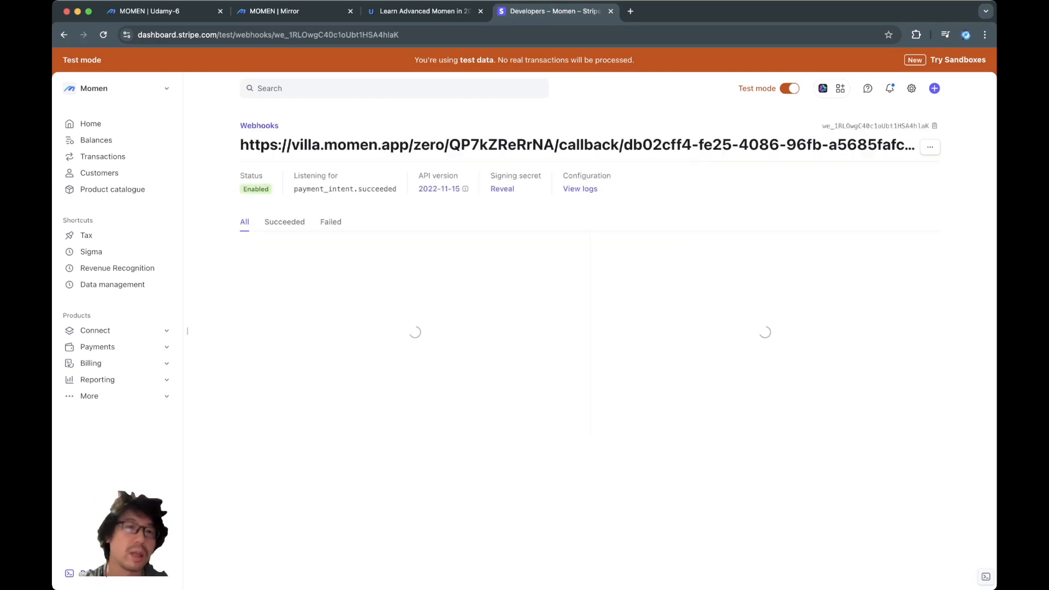
double_click(377, 189)
double_click(324, 189)
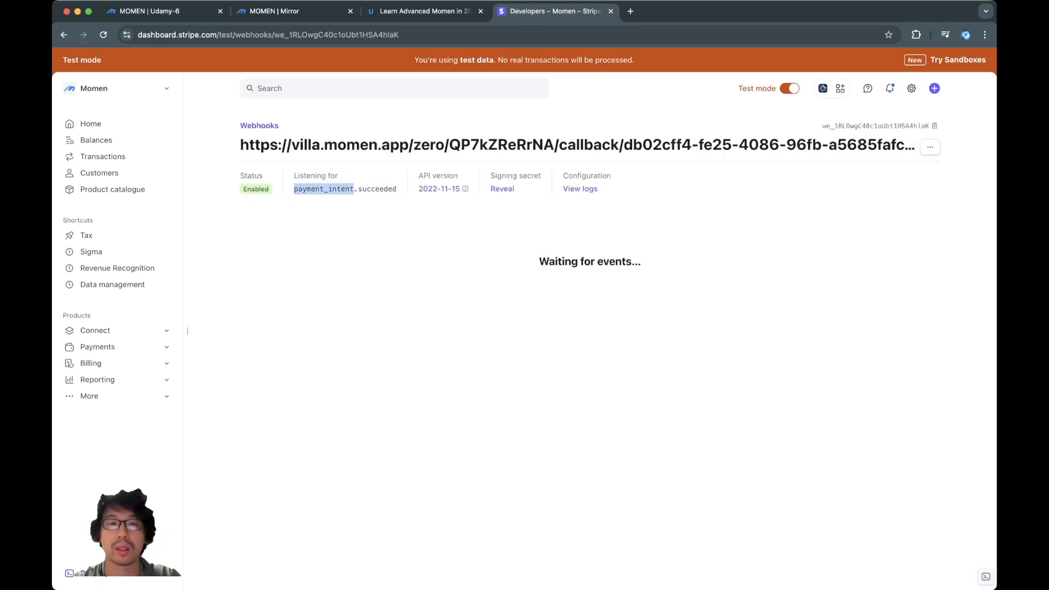
double_click(377, 189)
key("super+Left")
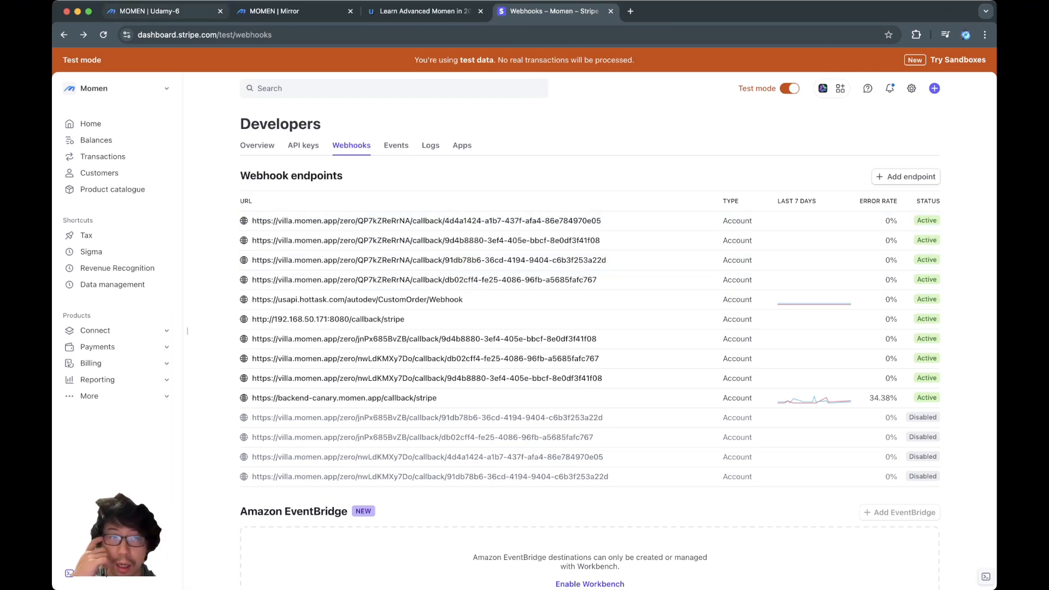
- Back in the Momen editor, open the course_detail page
left_click(148, 11)
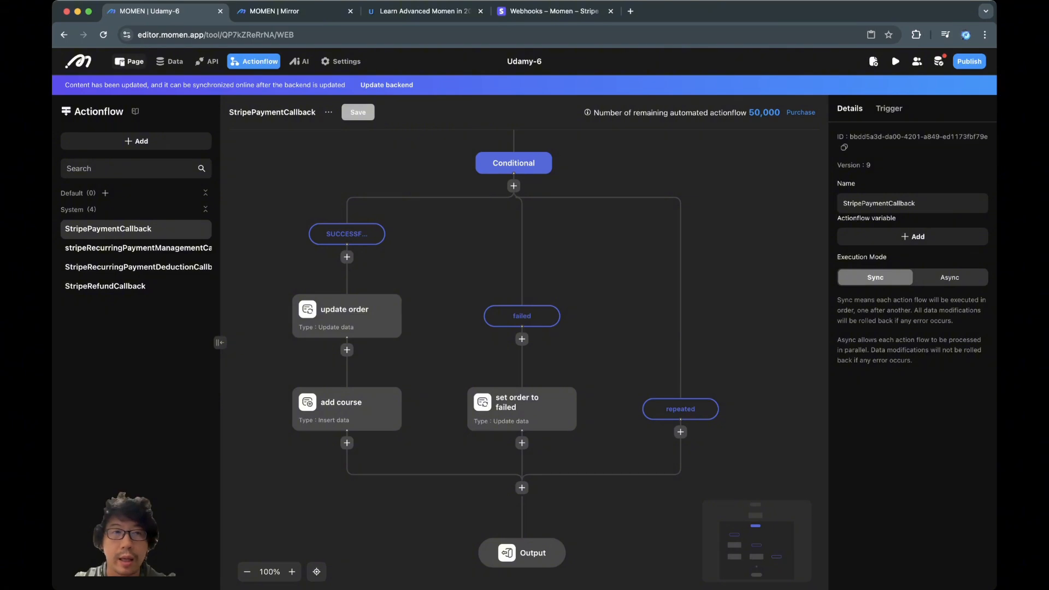
left_click(130, 61)
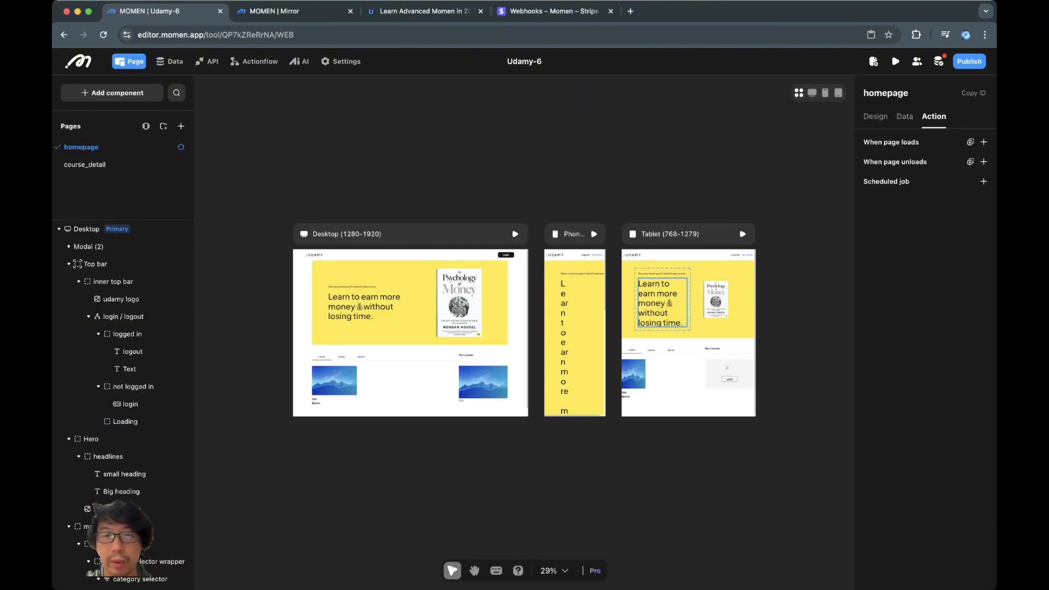
left_click(85, 164)
scroll(519, 273, "up", 5)
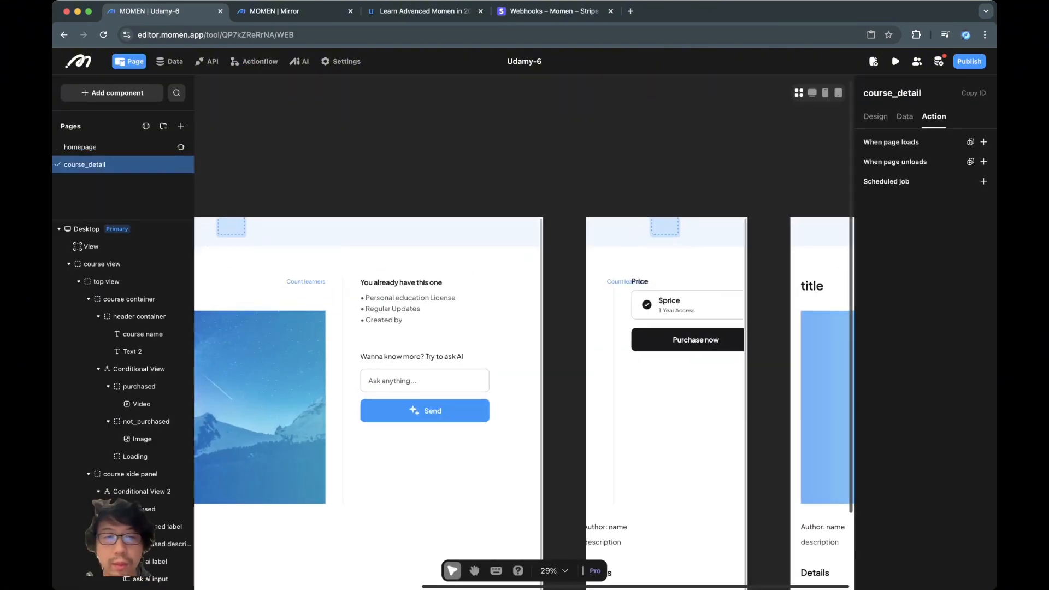
scroll(518, 273, "left", 2)
scroll(518, 273, "down", 1)
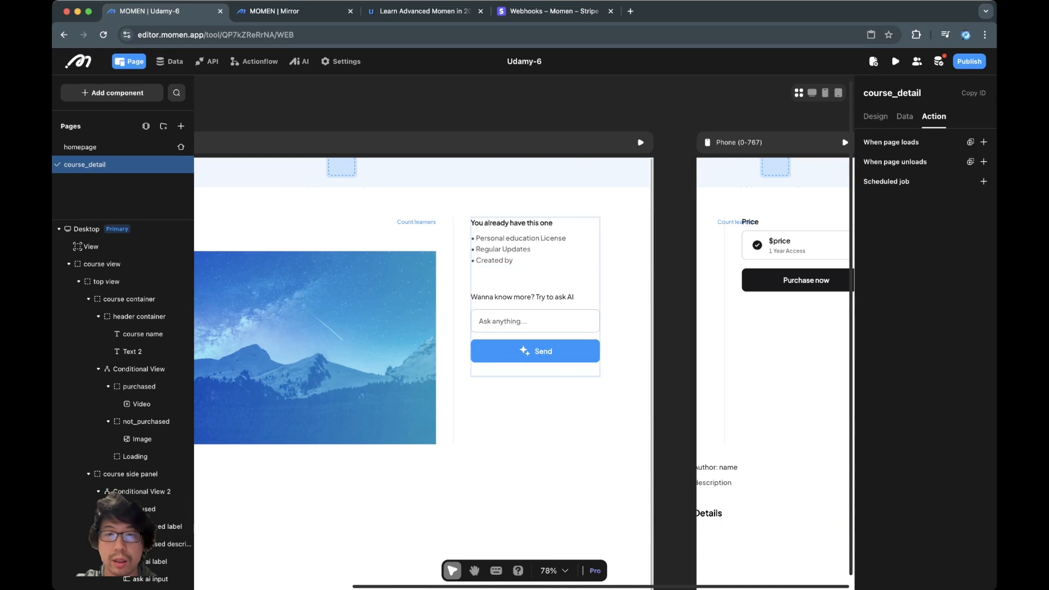
- Switch Conditional View 2 to the new price-and-purchase case and select the Purchase now button
left_click(552, 281)
left_click(563, 209)
left_click(520, 136)
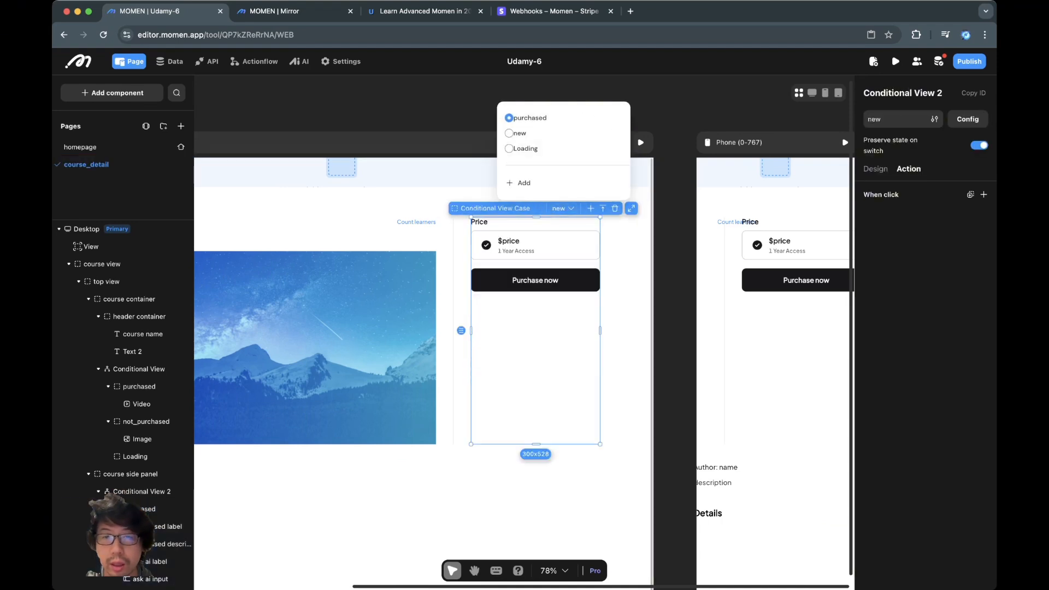
left_click(535, 279)
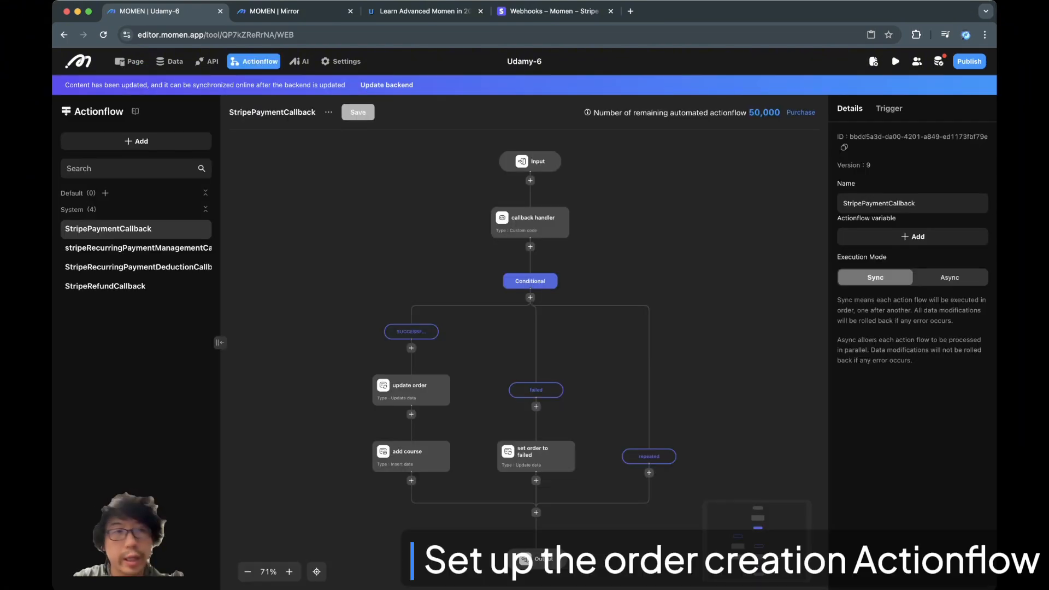
- Add a new actionflow and name it createOrder
left_click(136, 141)
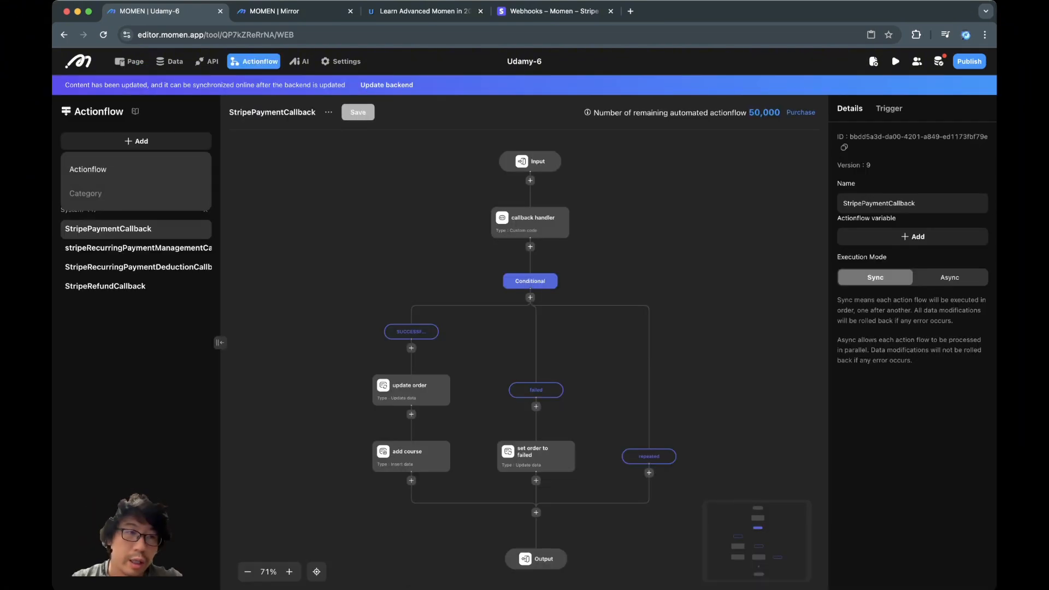
left_click(85, 167)
left_click_drag(405, 317, 449, 317)
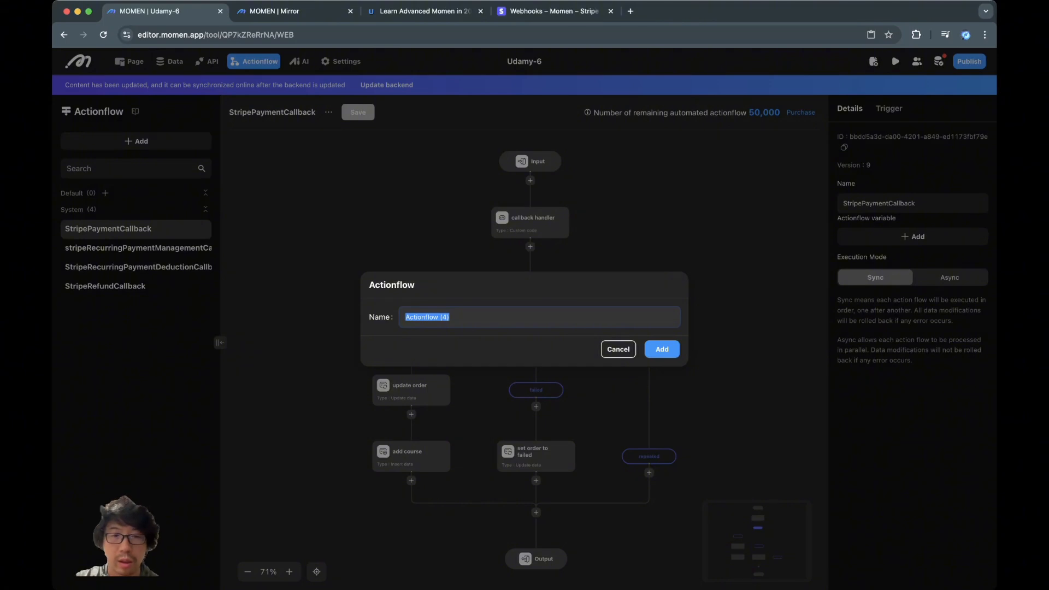
type("create order")
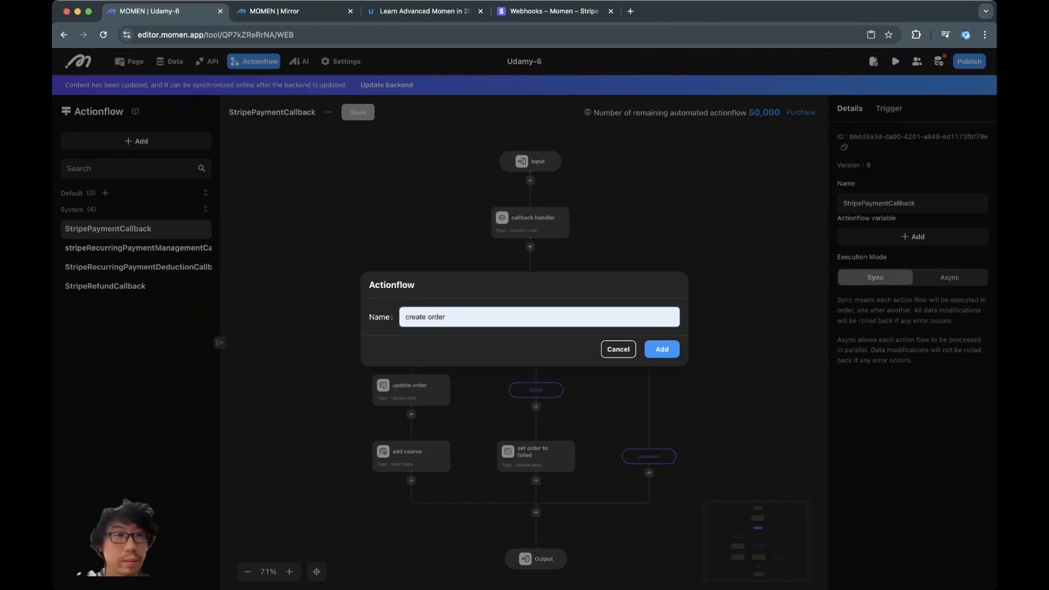
key("BackSpace")
key("BackSpace")
key("BackSpace")
key("BackSpace")
key("BackSpace")
key("BackSpace")
type("Order")
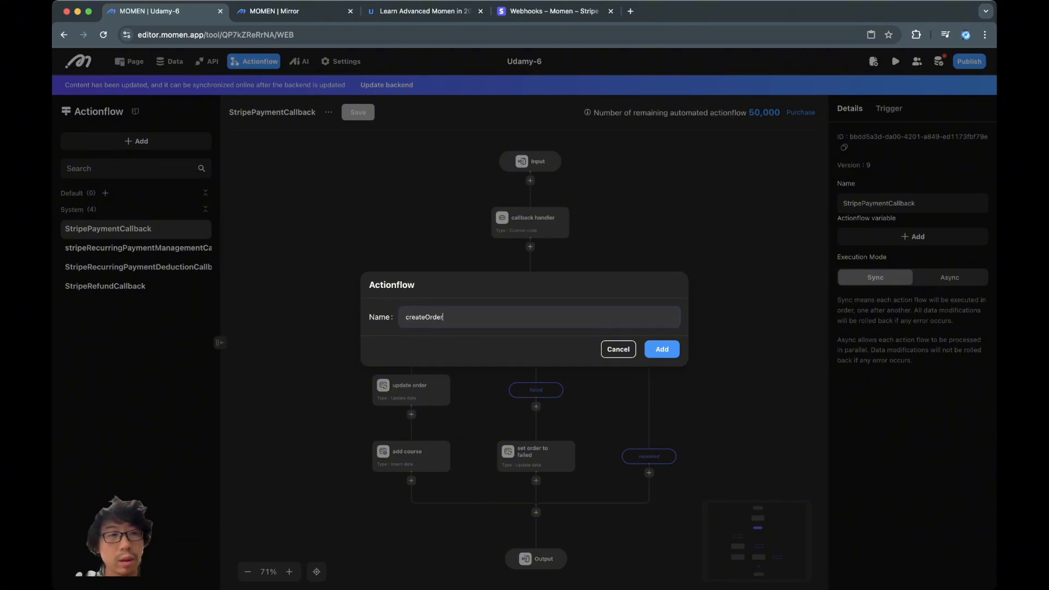
key("Return")
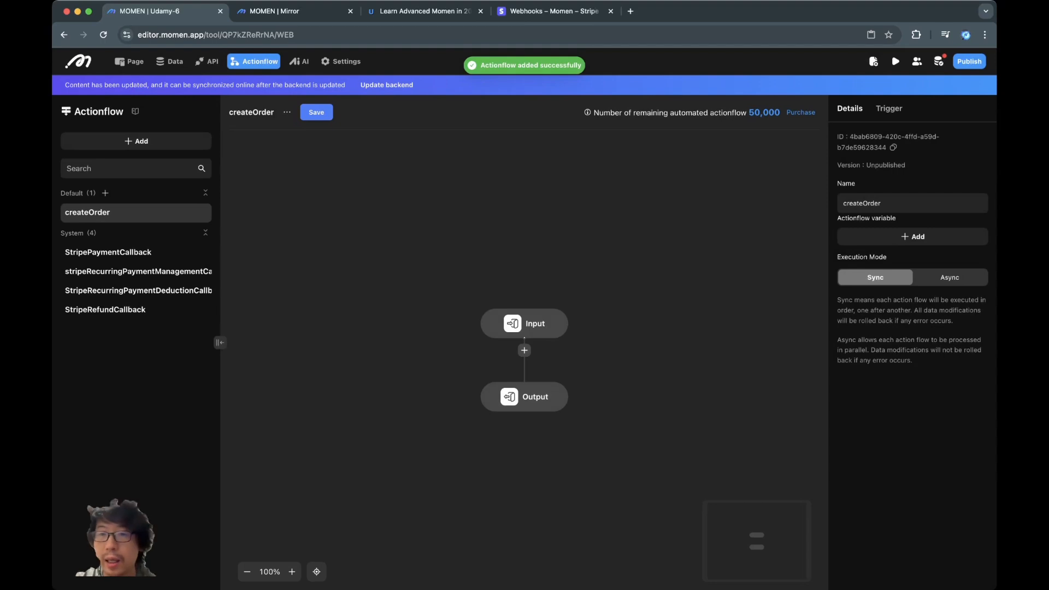
- Add a first Input argument named course_id with type BigInt
left_click(529, 323)
left_click(912, 120)
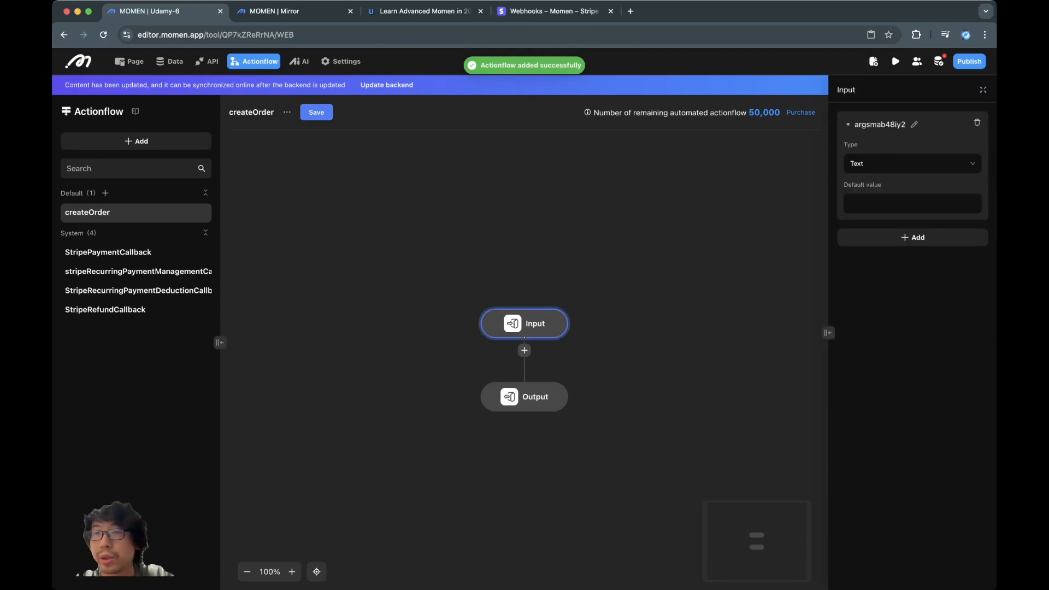
left_click(912, 163)
left_click(914, 125)
key("super+a")
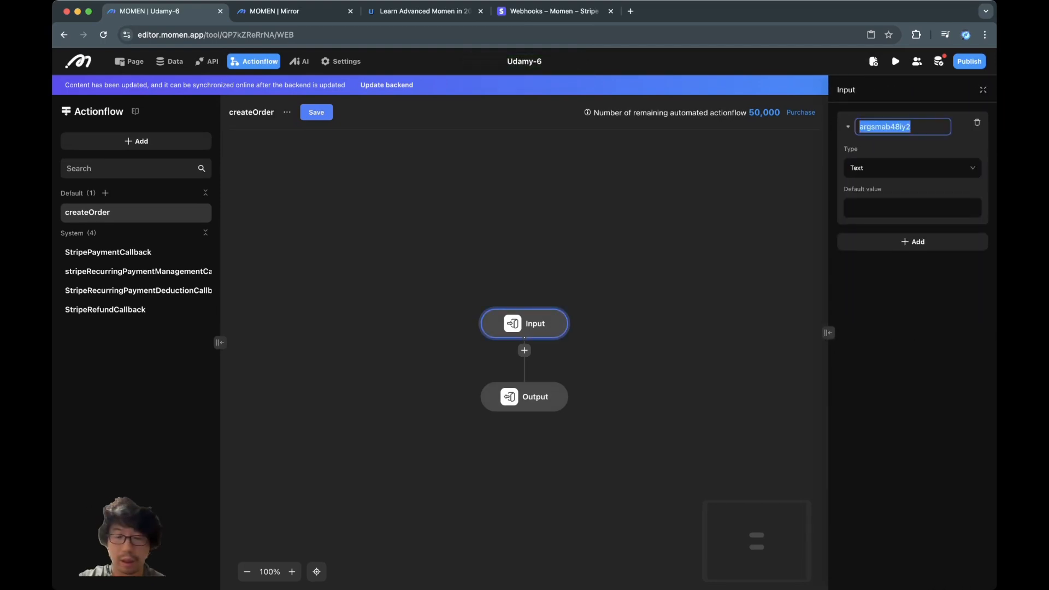
type("course_id")
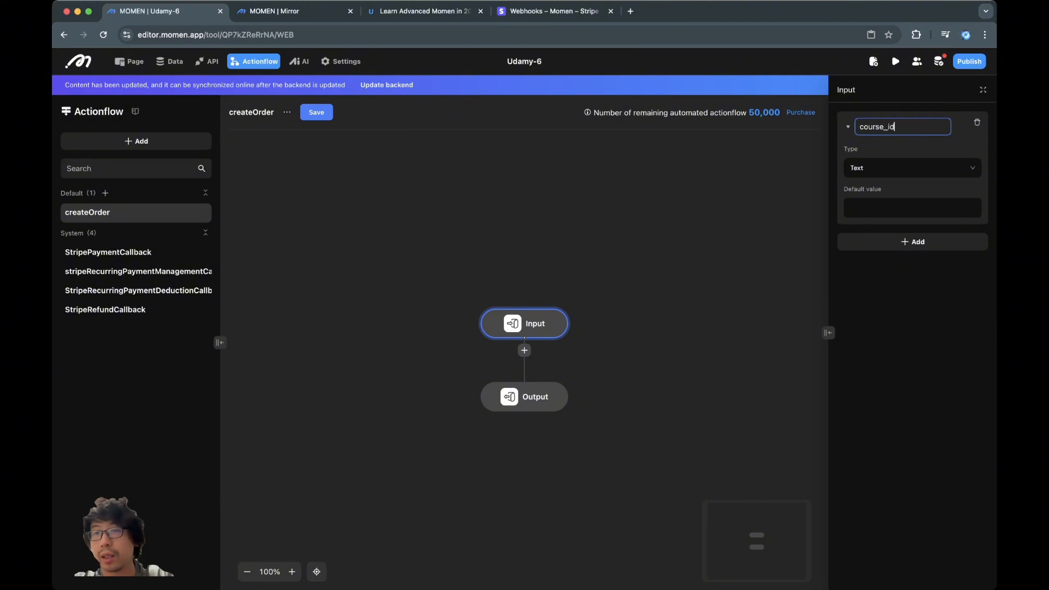
key("Tab")
left_click(912, 163)
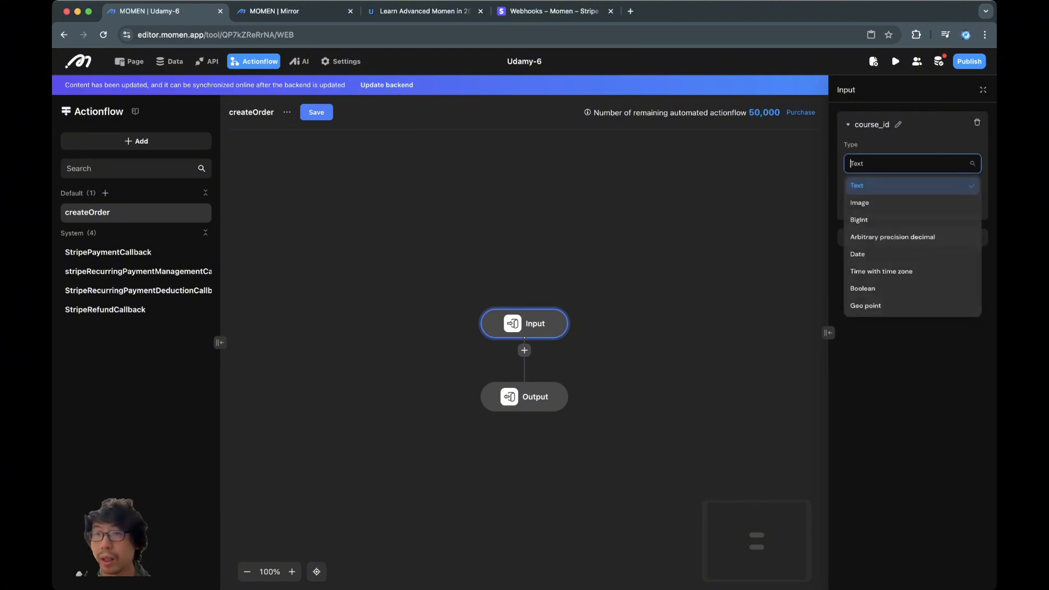
left_click(913, 219)
- Add a second Input argument named account_id, also typed BigInt
left_click(912, 237)
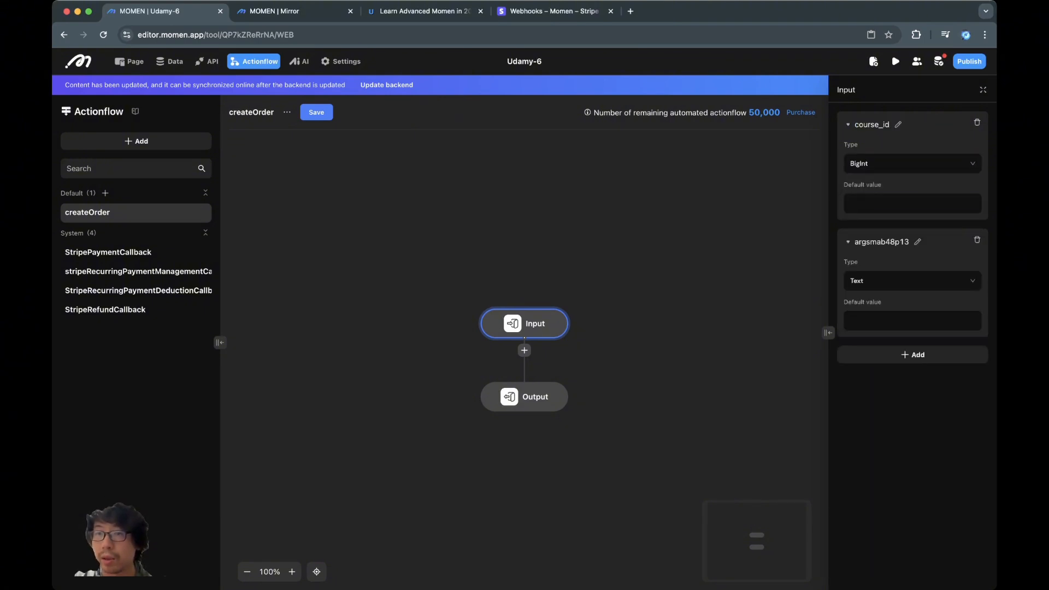
left_click(918, 241)
key("super+a")
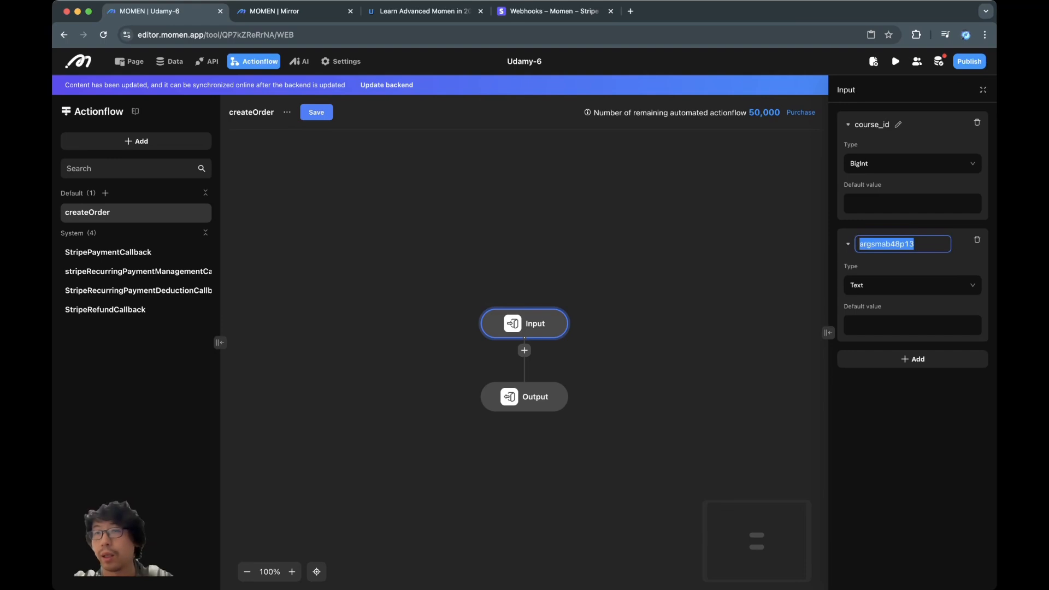
type("a")
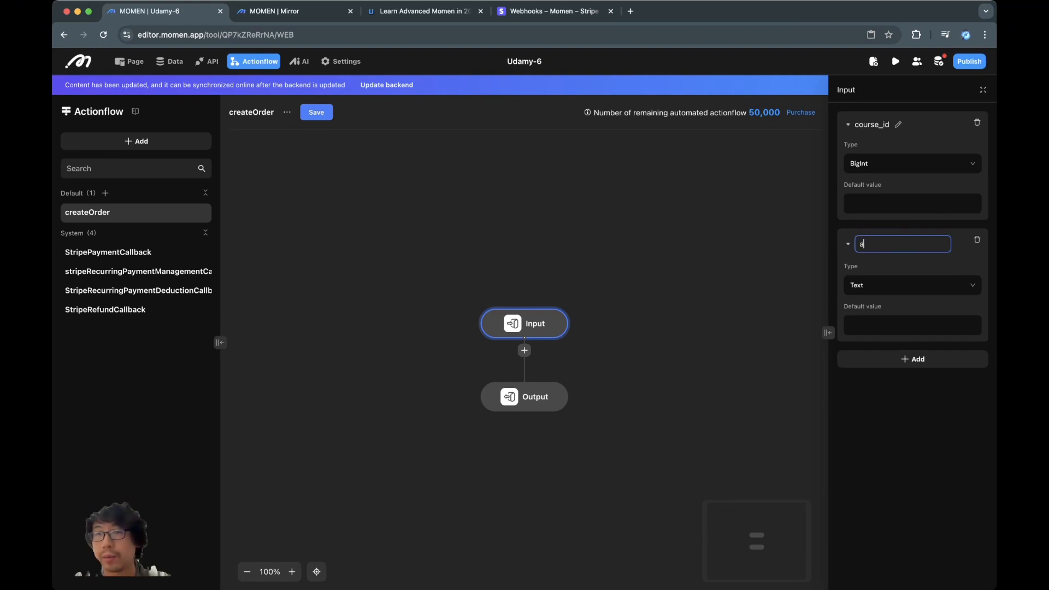
type("ccount_id")
key("Return")
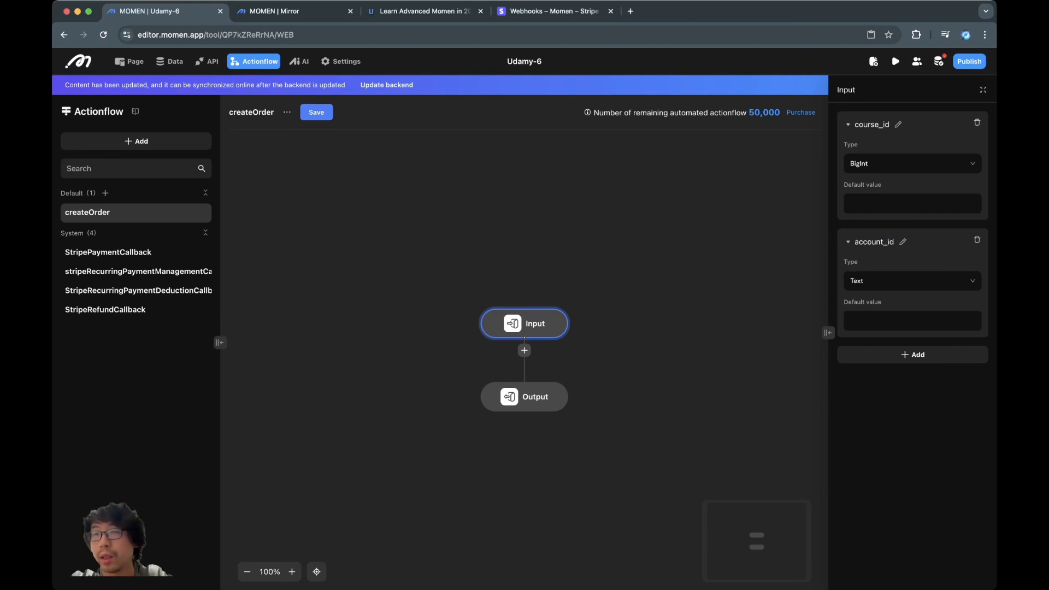
left_click(912, 281)
left_click(914, 339)
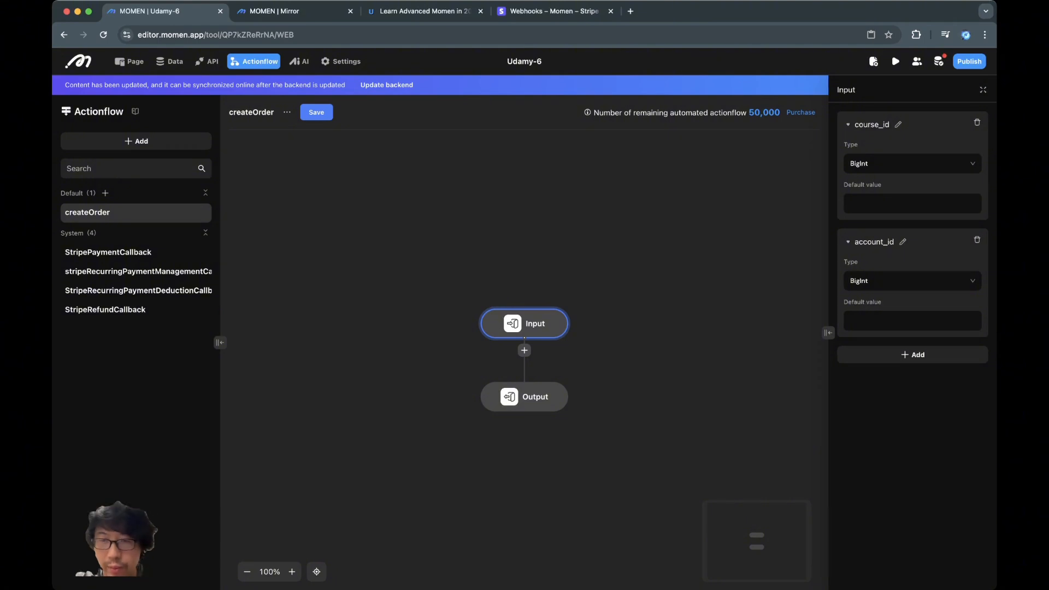
- Insert a Query data step after Input that reads from the course table
left_click(524, 351)
mouse_move(577, 389)
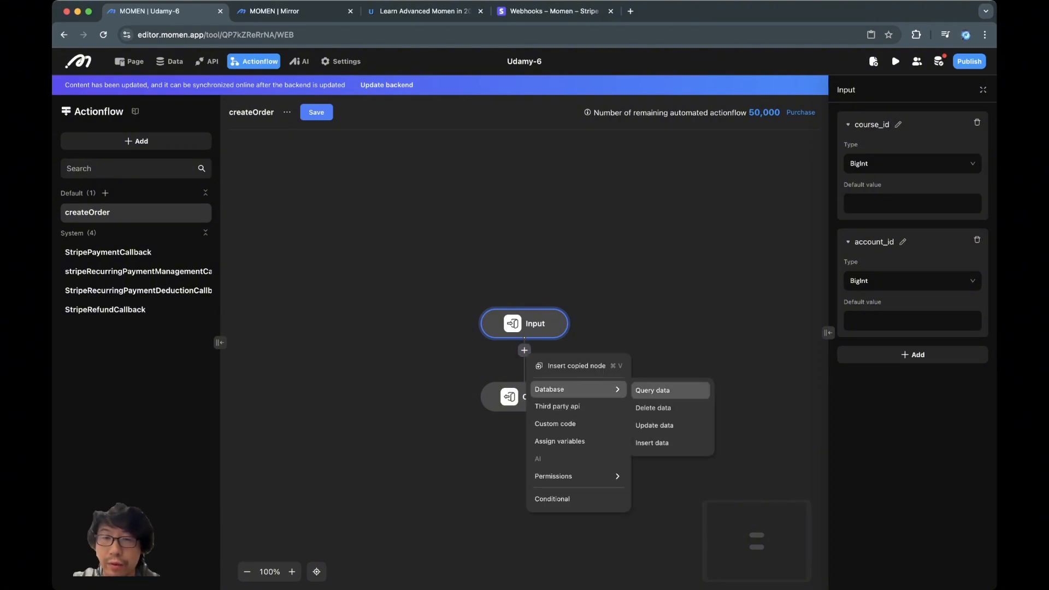
left_click(652, 390)
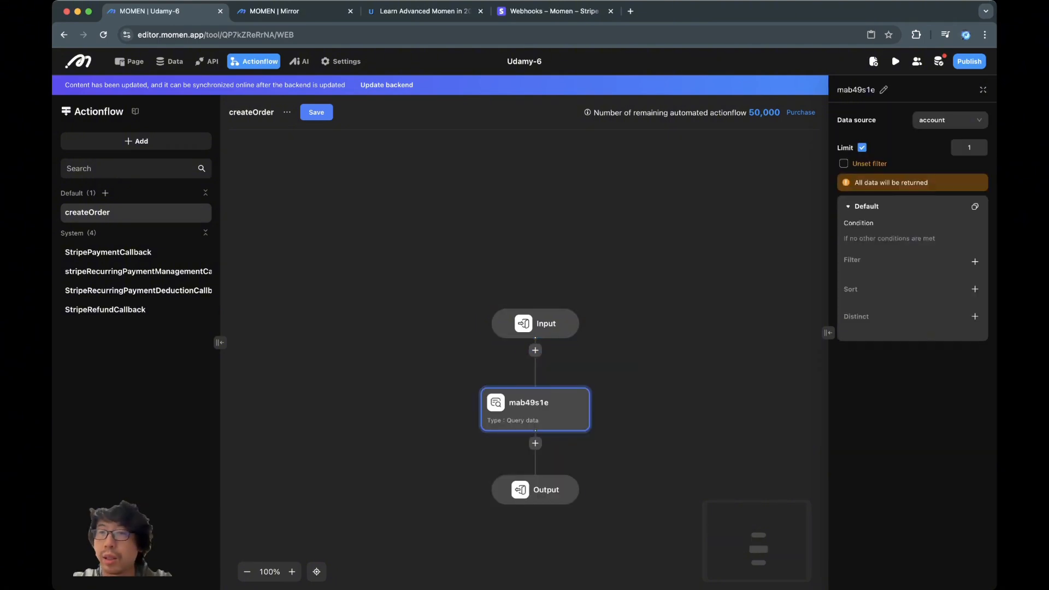
left_click(949, 119)
left_click(948, 246)
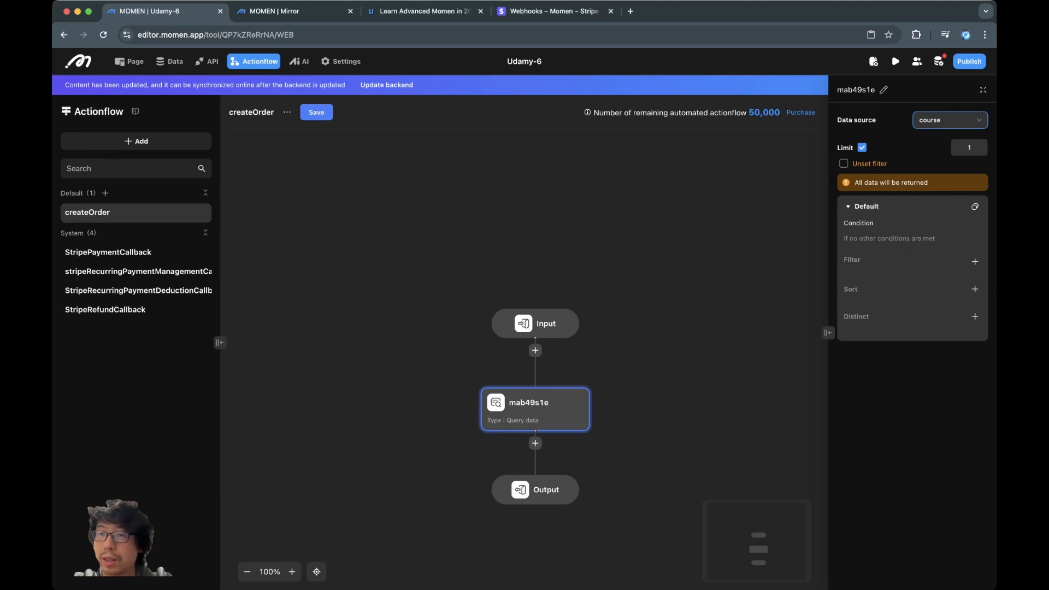
- Filter the query on id Equal To the actionflow's course_id input
left_click(974, 261)
left_click(932, 286)
left_click(971, 287)
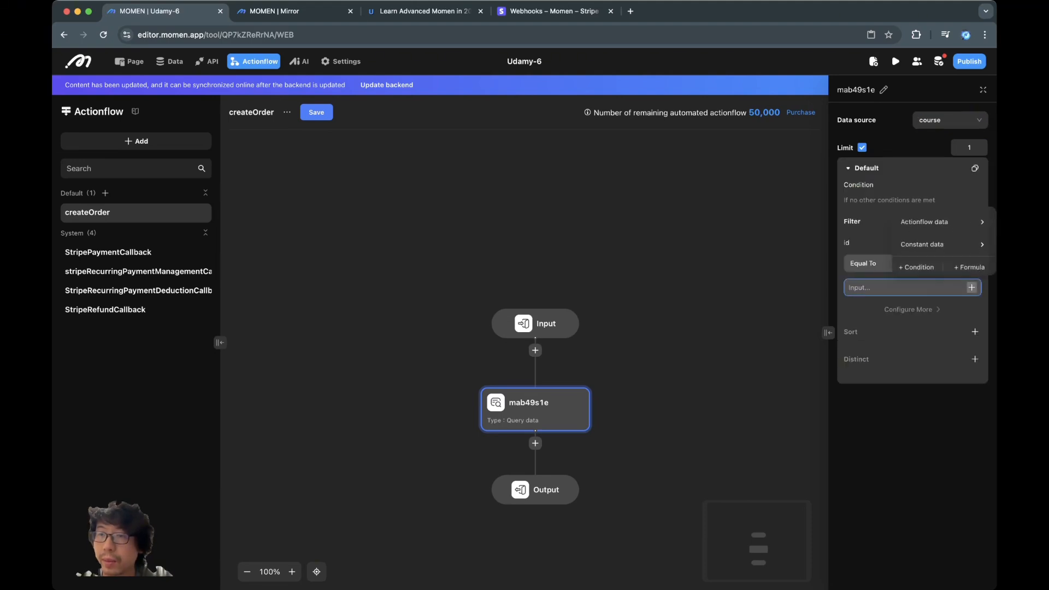
left_click(941, 222)
left_click(851, 225)
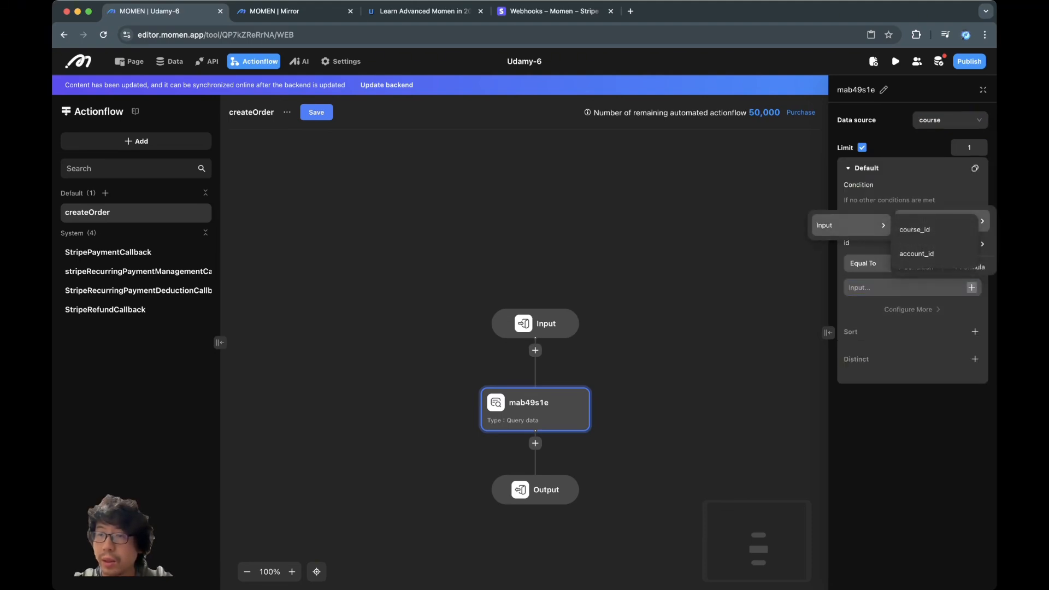
left_click(915, 230)
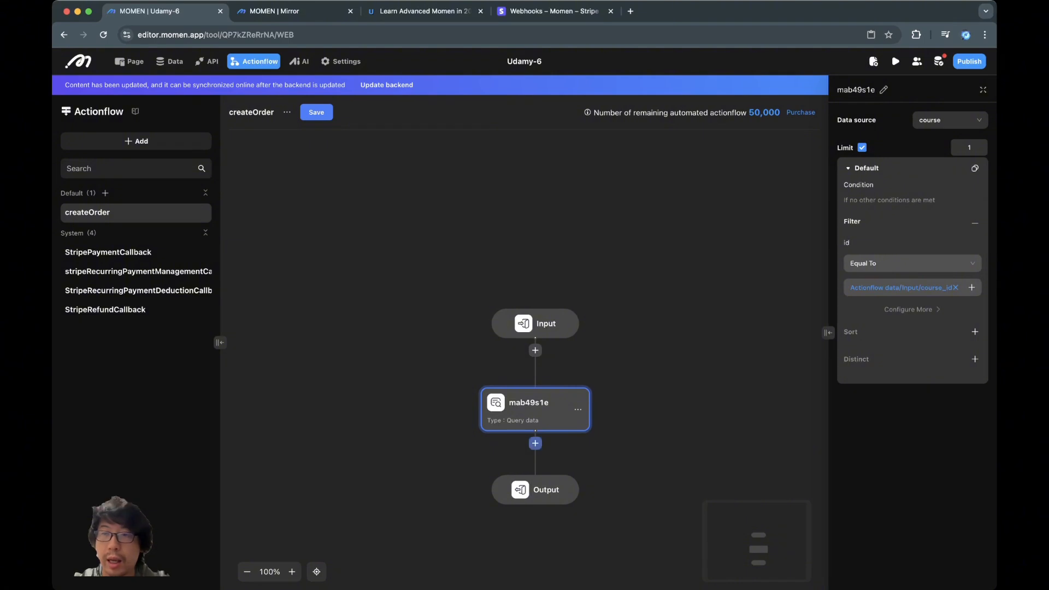
- Rename the query step to 'query course'
left_click(883, 90)
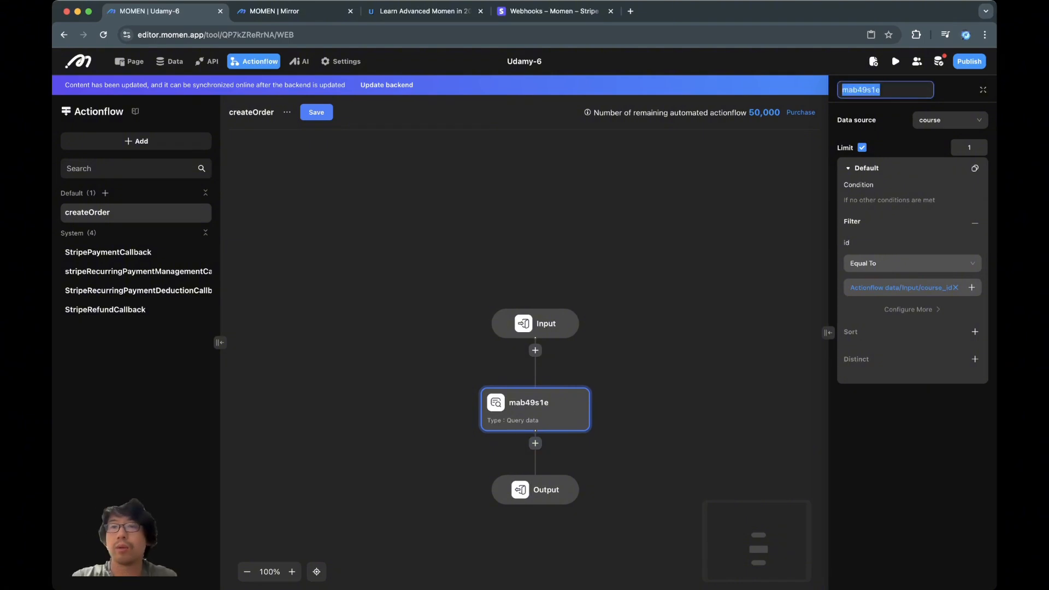
type("query course")
key("Return")
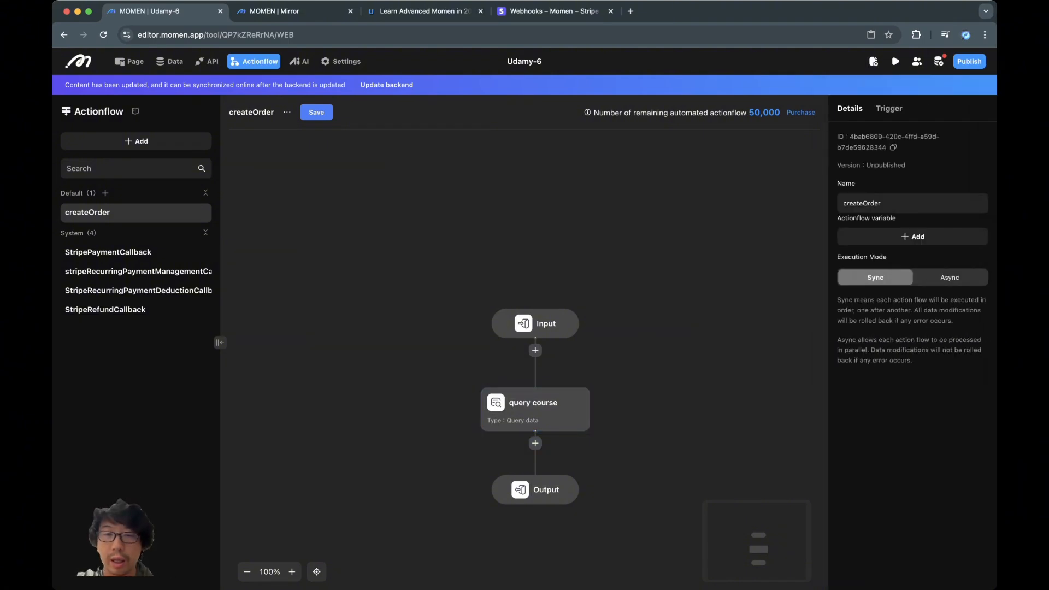
left_click(535, 444)
- Insert a data step targeting purchase_order, with amount bound to the queried course's price
mouse_move(584, 467)
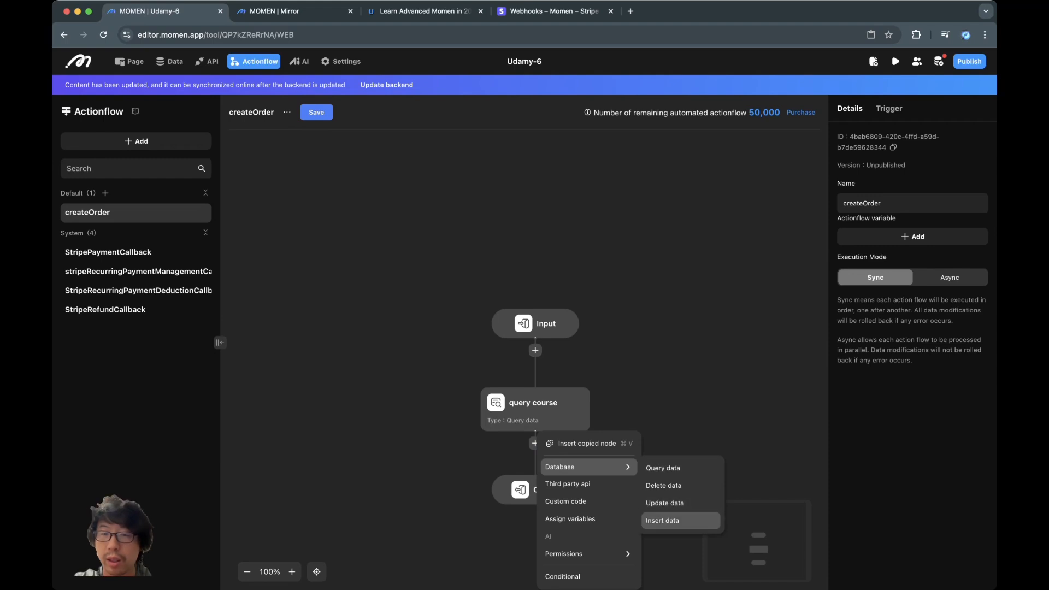
left_click(663, 520)
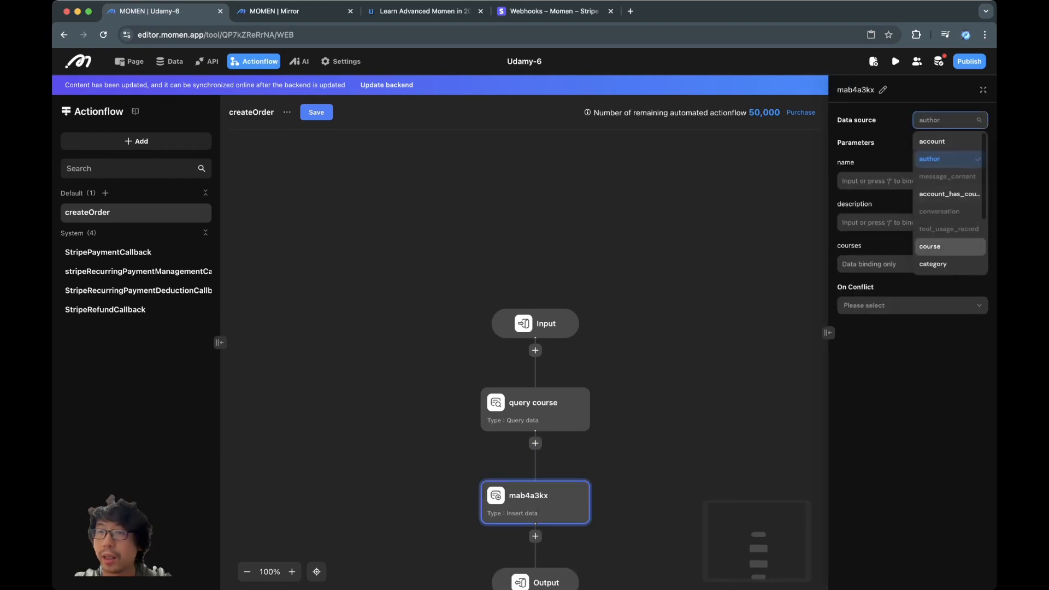
scroll(950, 247, "down", 1)
left_click(947, 251)
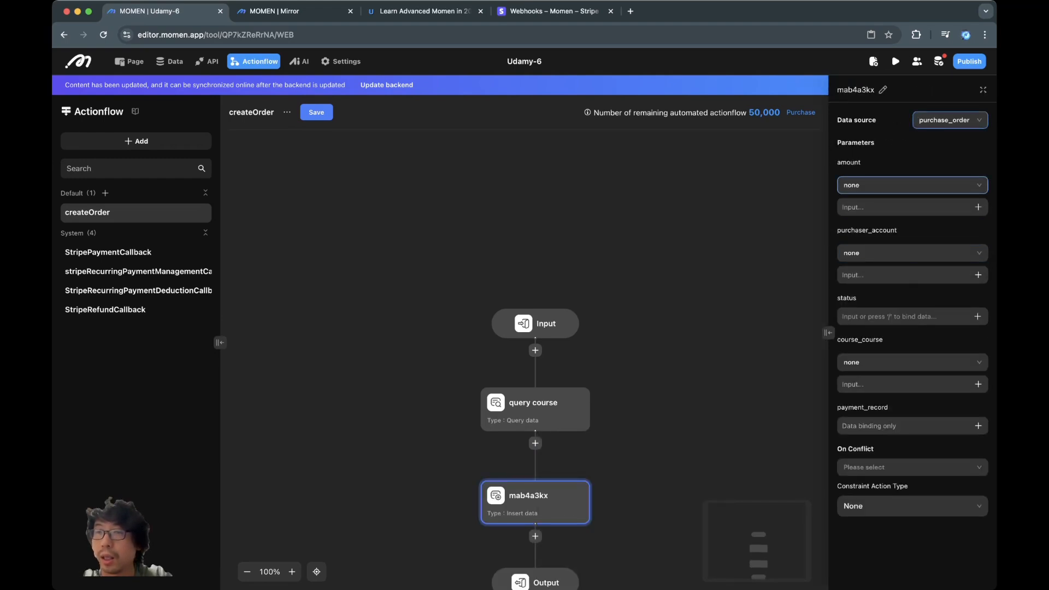
left_click(978, 207)
mouse_move(929, 140)
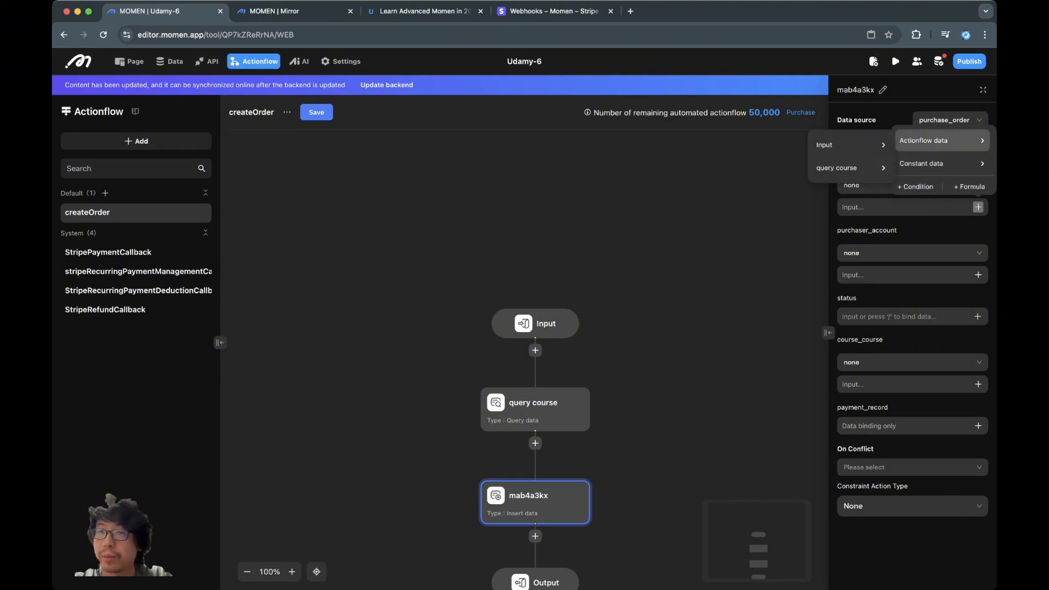
mouse_move(850, 168)
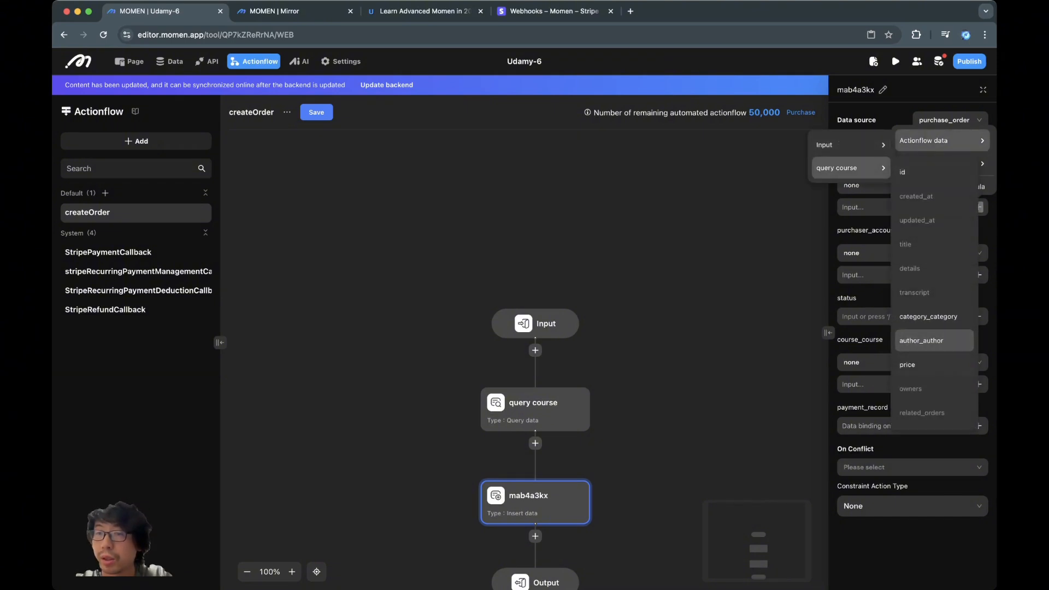
left_click(924, 363)
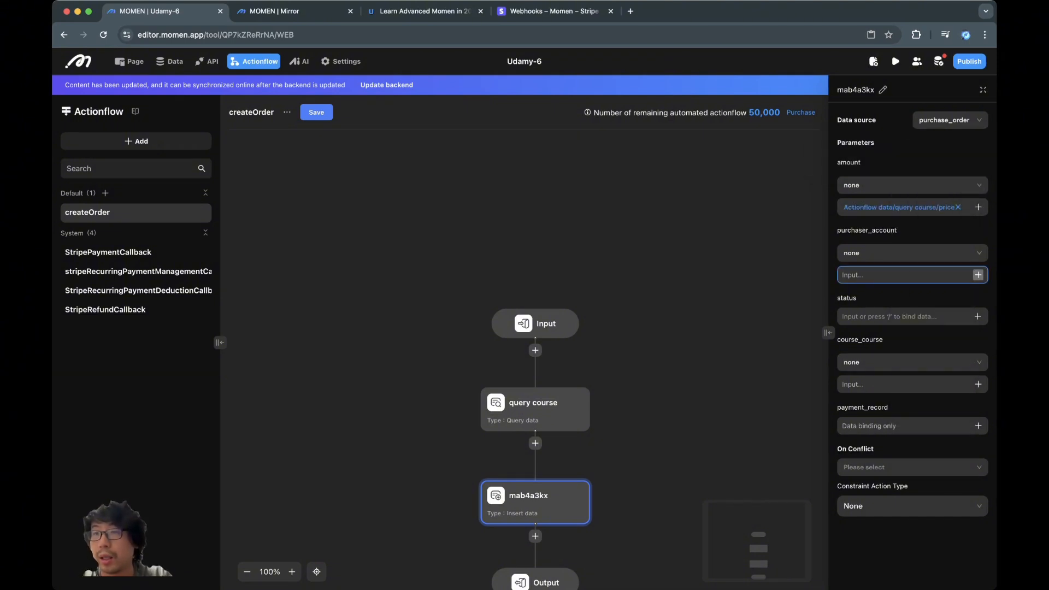
- Bind purchaser_account to account_id, status to PENDING, and course_course to the course_id input
left_click(978, 275)
mouse_move(928, 208)
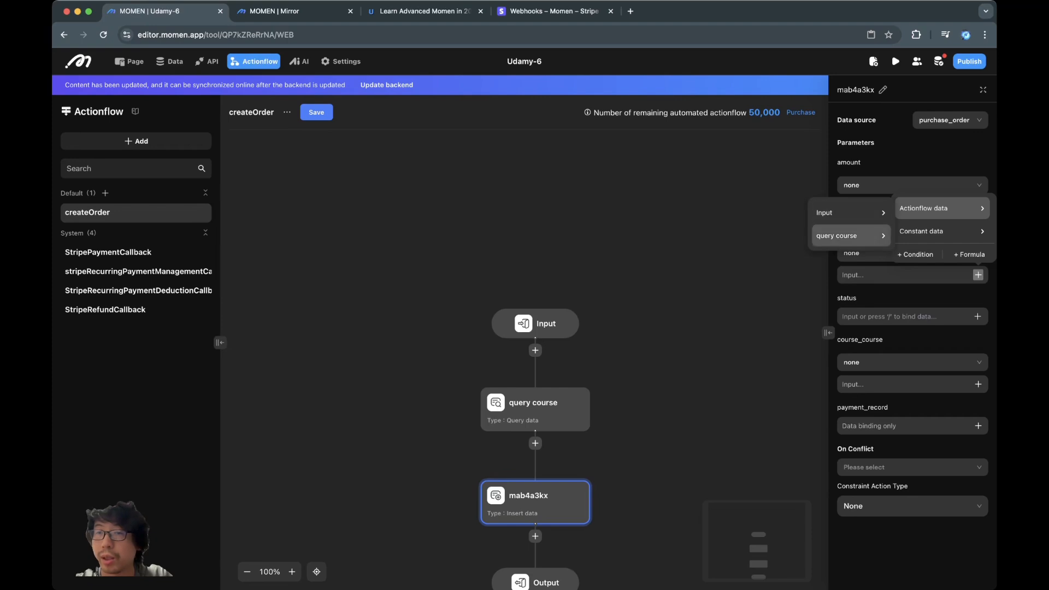
mouse_move(851, 236)
mouse_move(850, 213)
left_click(929, 239)
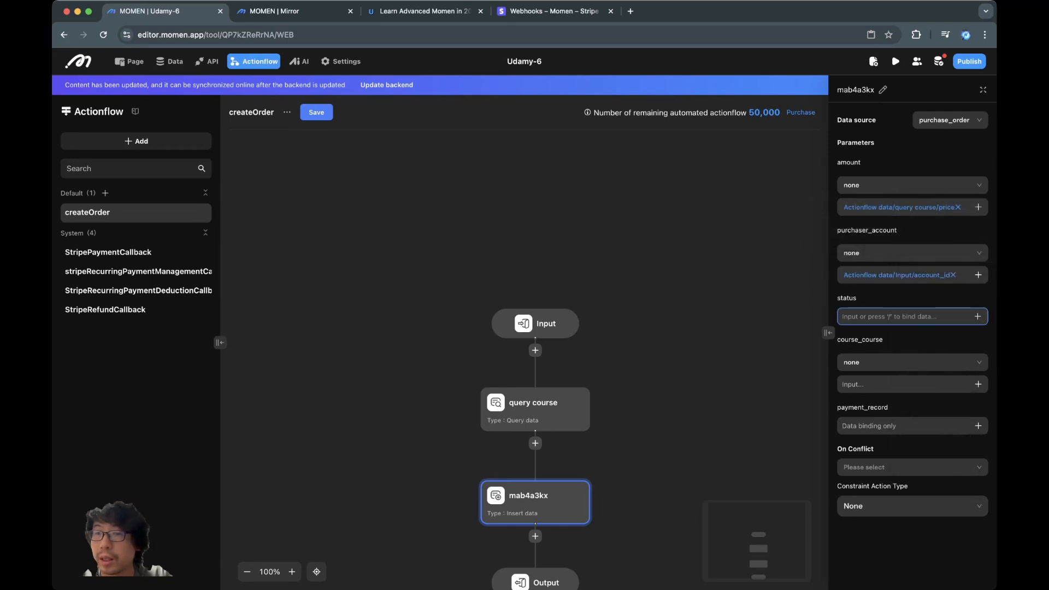
type("PEN")
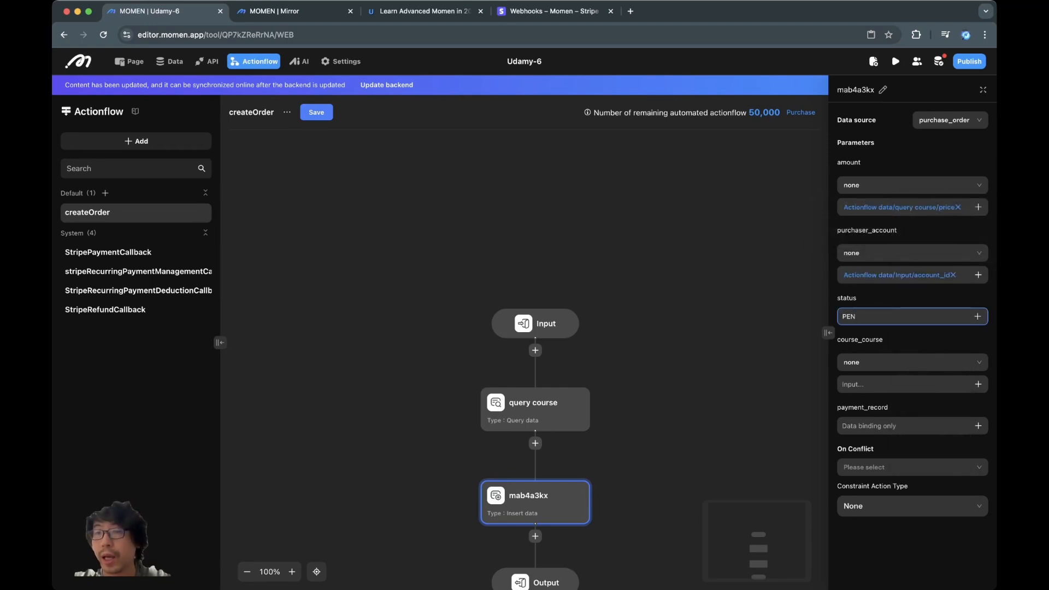
type("DING")
left_click(978, 384)
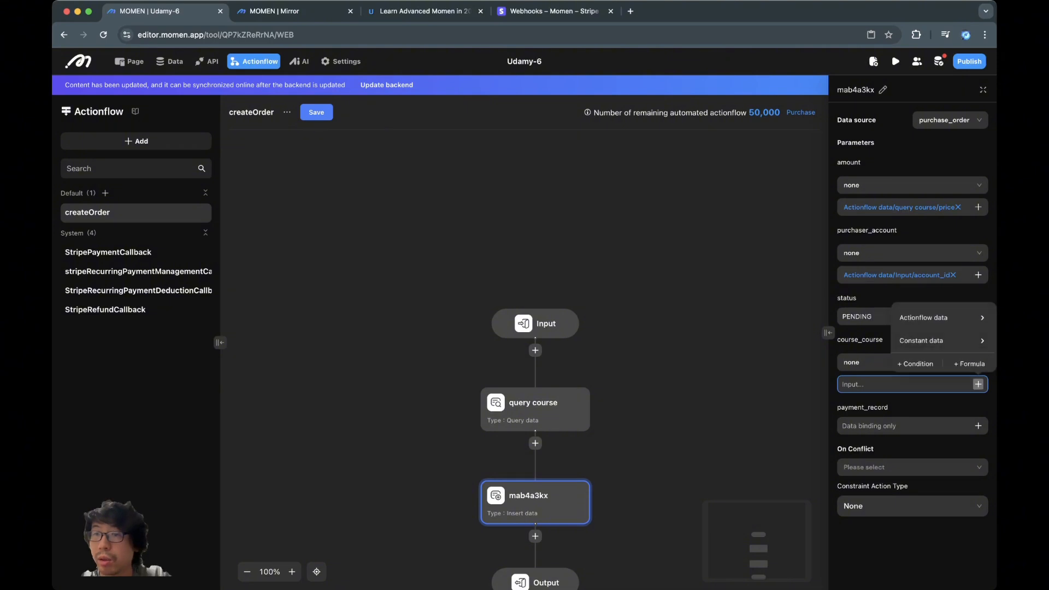
mouse_move(929, 317)
mouse_move(844, 321)
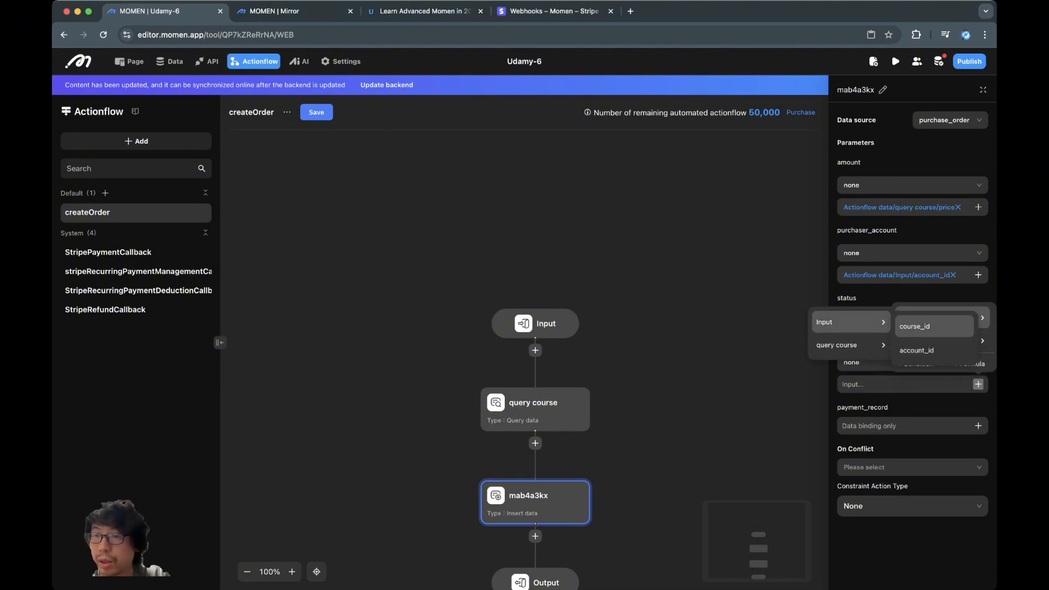
left_click(934, 326)
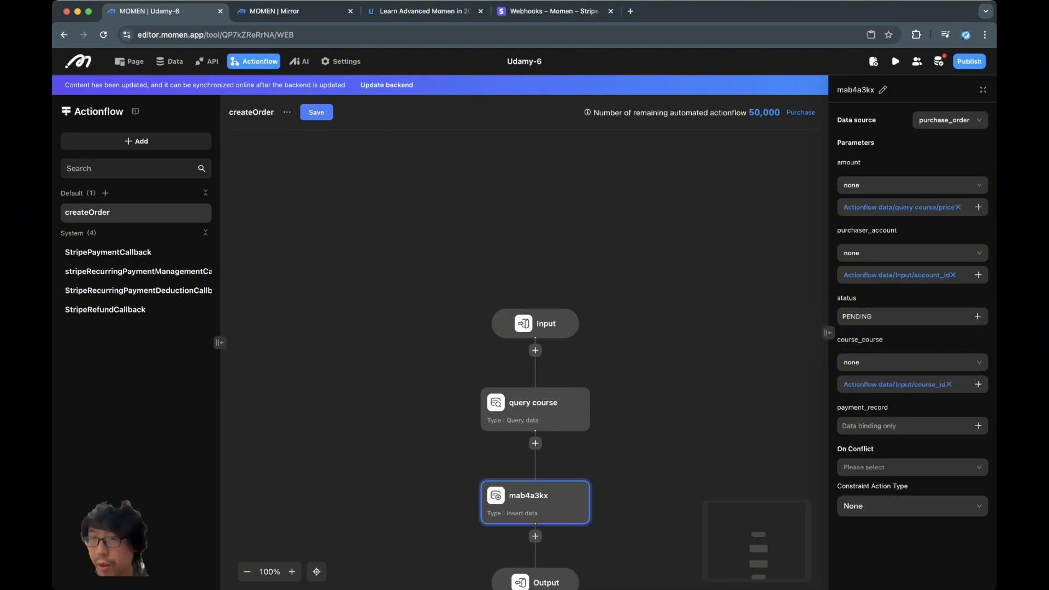
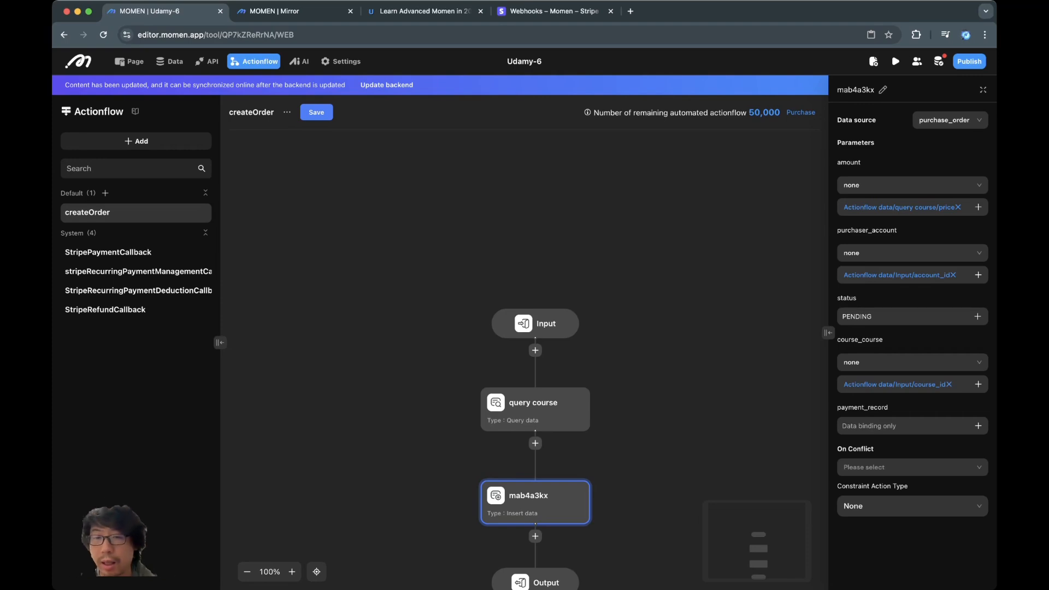
- Rename the mab4a3kx insert-data step of createOrder to 'create order'
scroll(535, 415, "down", 2)
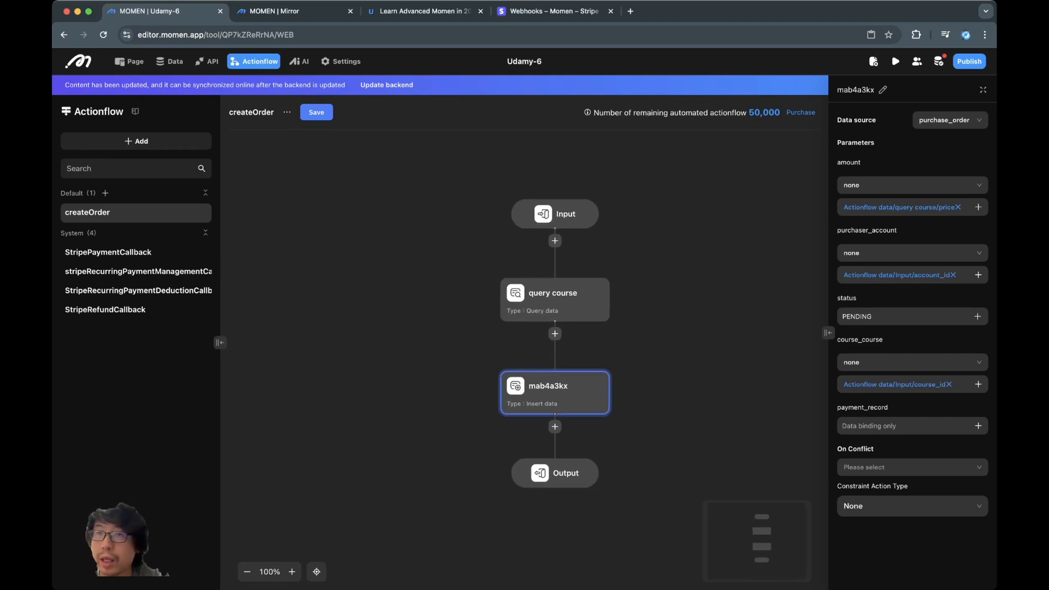
left_click(883, 89)
key("super+a")
type("create order")
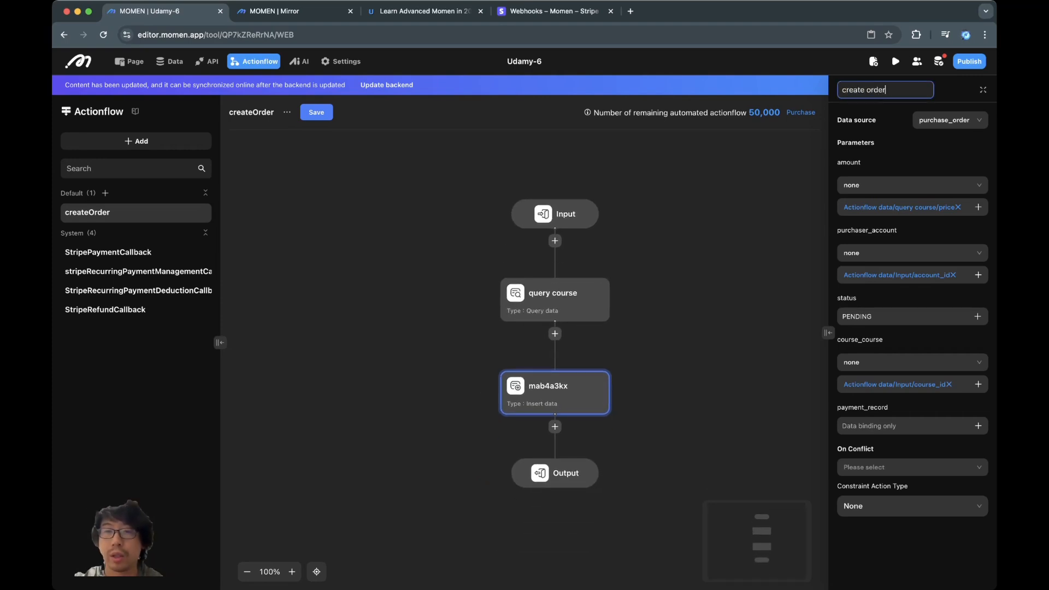
left_click(554, 473)
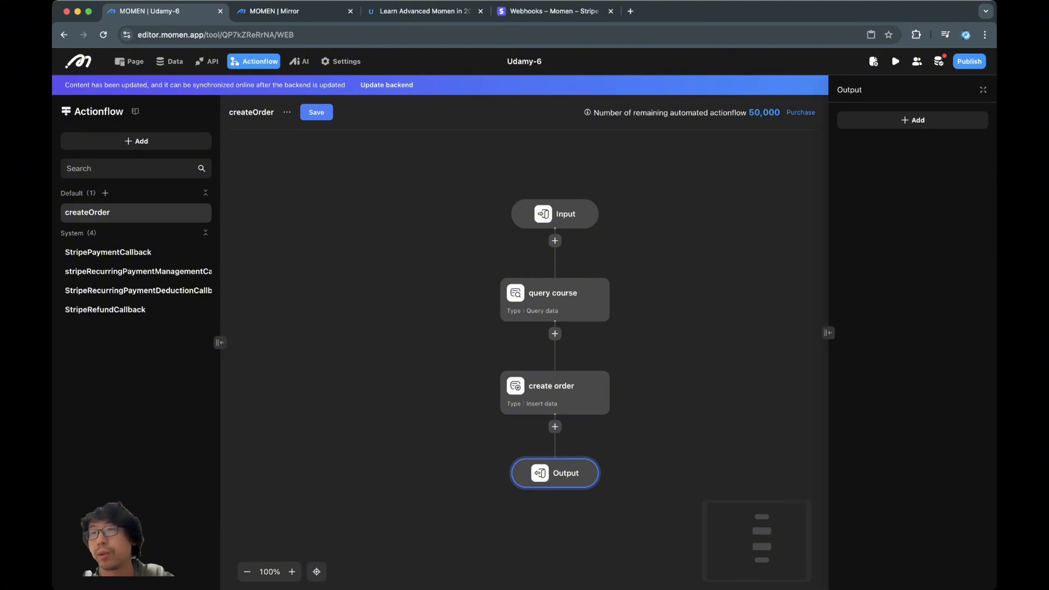
- Add an order_id output of type BigInt bound to create order's id
left_click(912, 120)
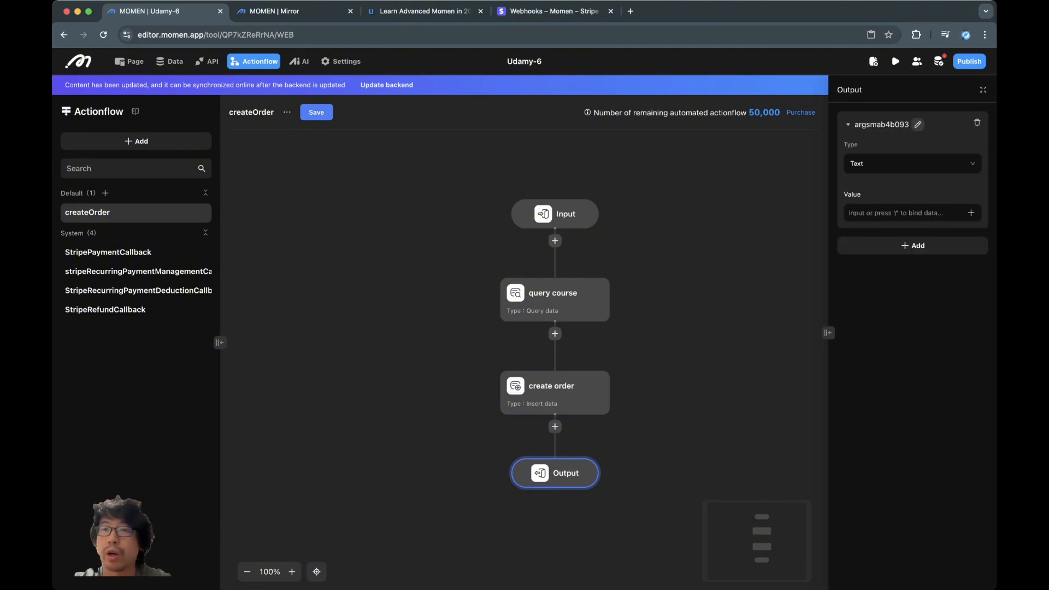
left_click(918, 124)
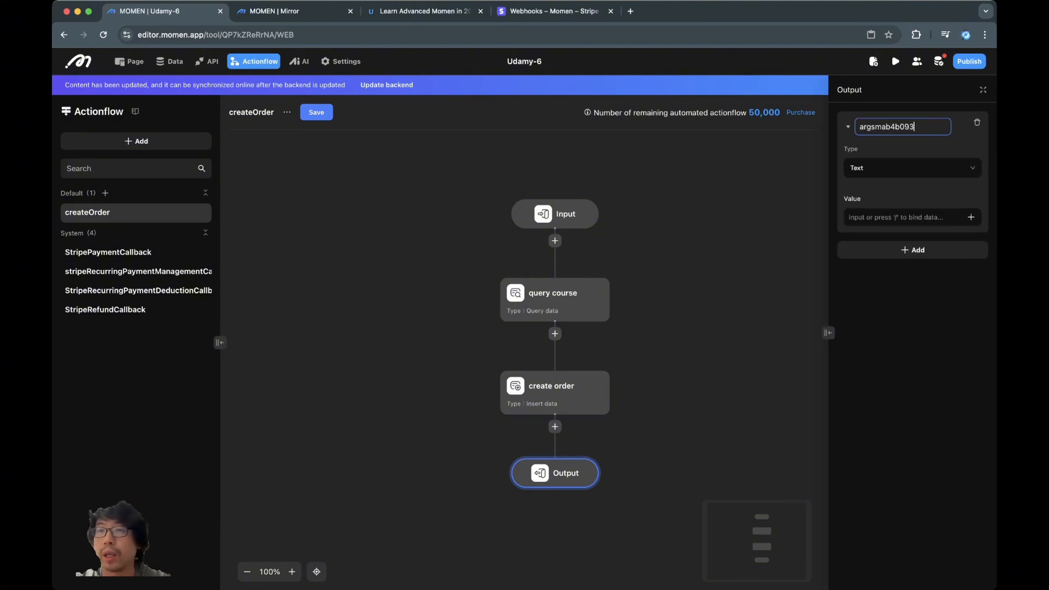
key("super+a")
type("ord")
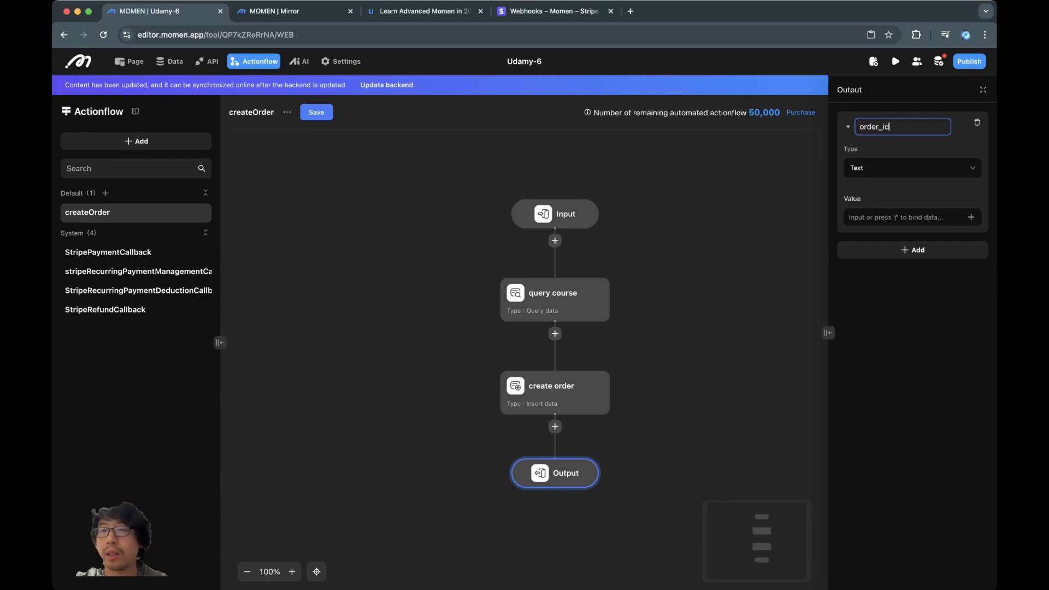
left_click(913, 169)
left_click(912, 165)
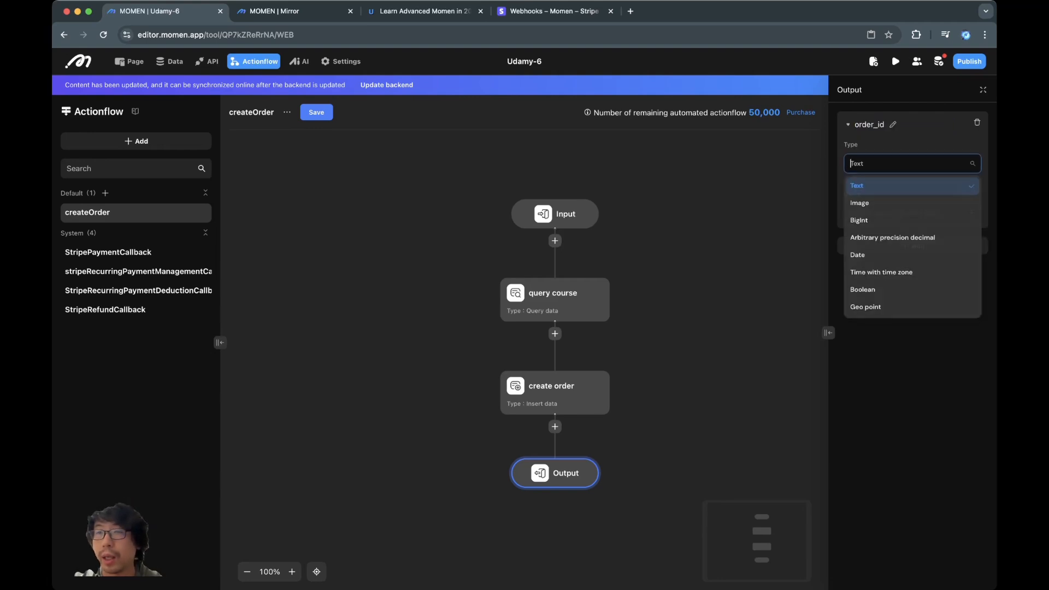
left_click(858, 221)
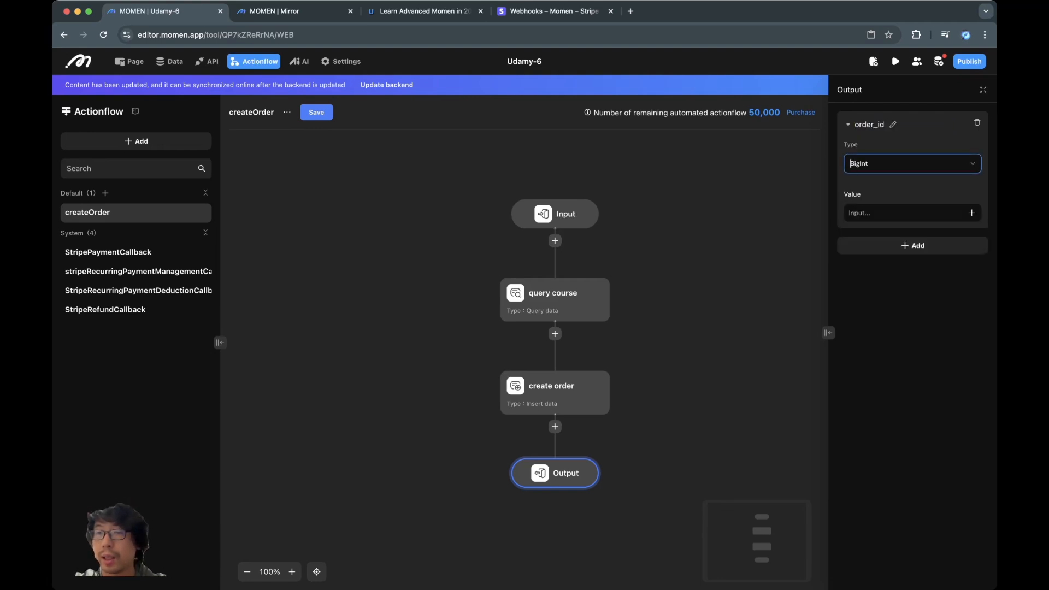
left_click(913, 245)
left_click(971, 212)
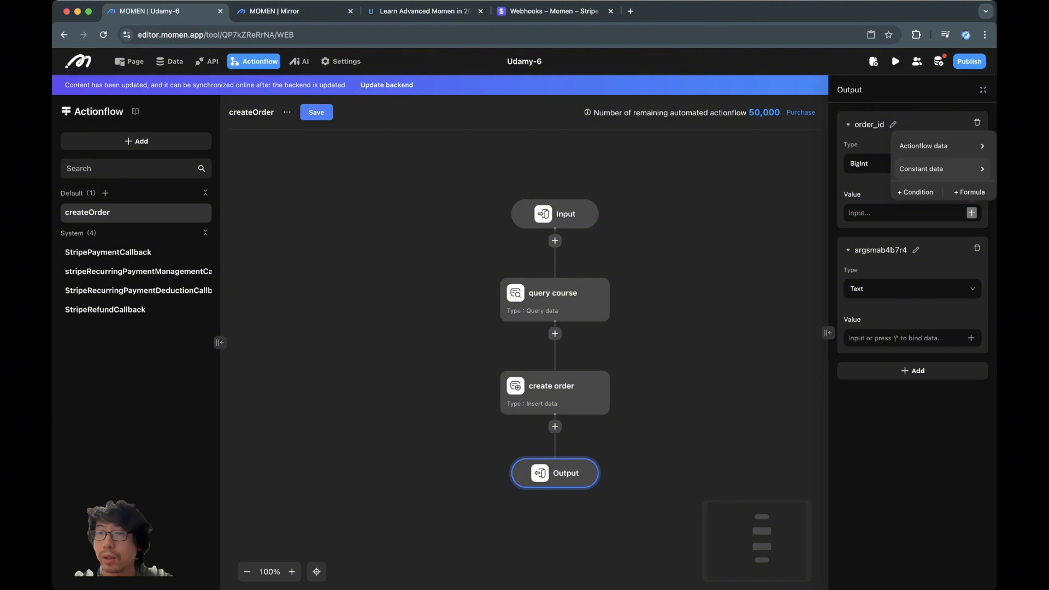
mouse_move(939, 145)
mouse_move(850, 196)
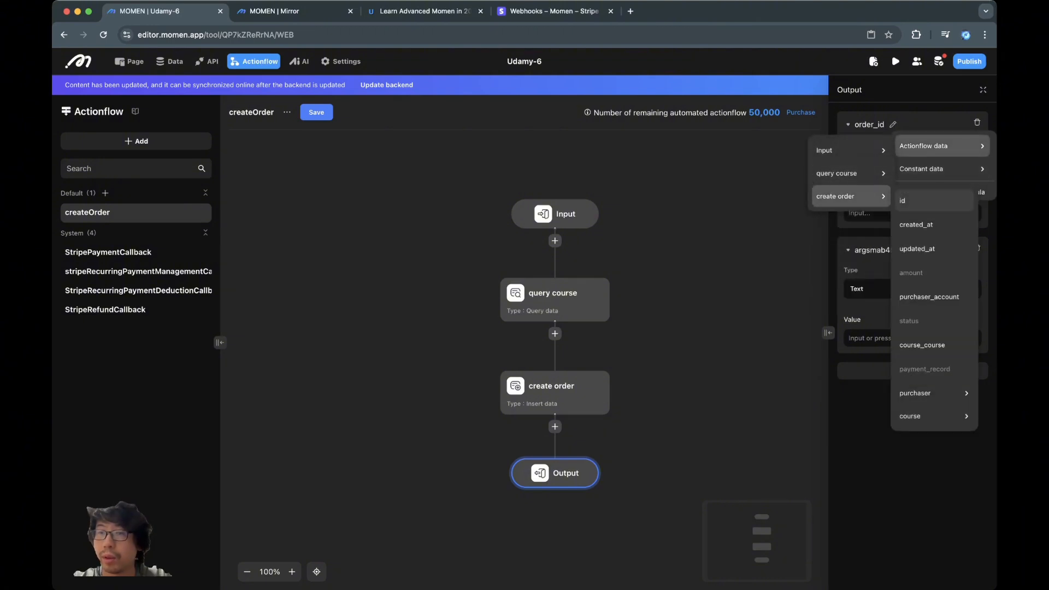
left_click(907, 200)
- Add an amount output as arbitrary precision decimal bound to create order's amount
left_click(916, 250)
double_click(900, 252)
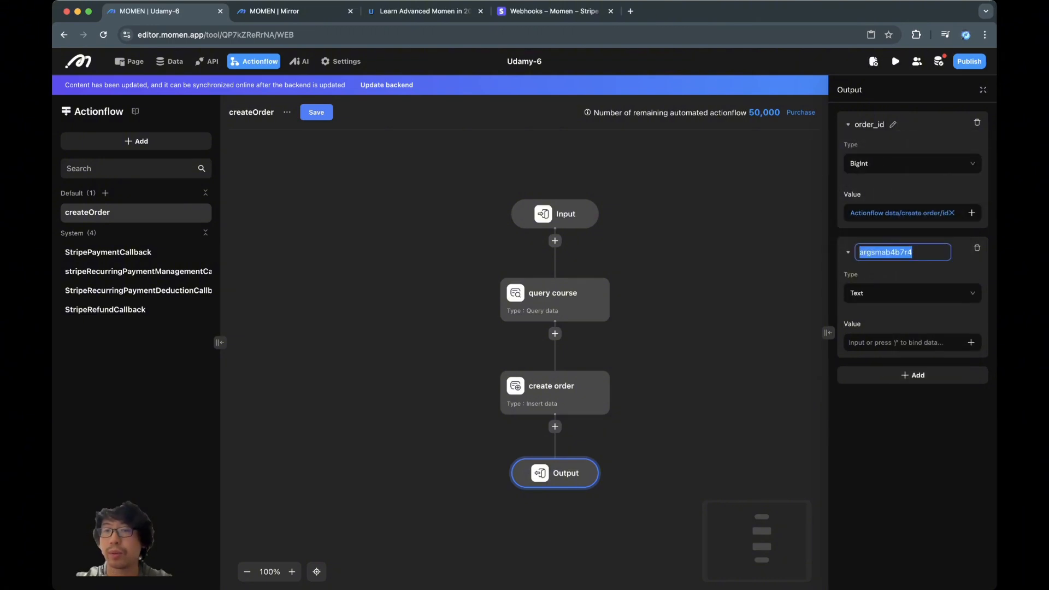
type("pr")
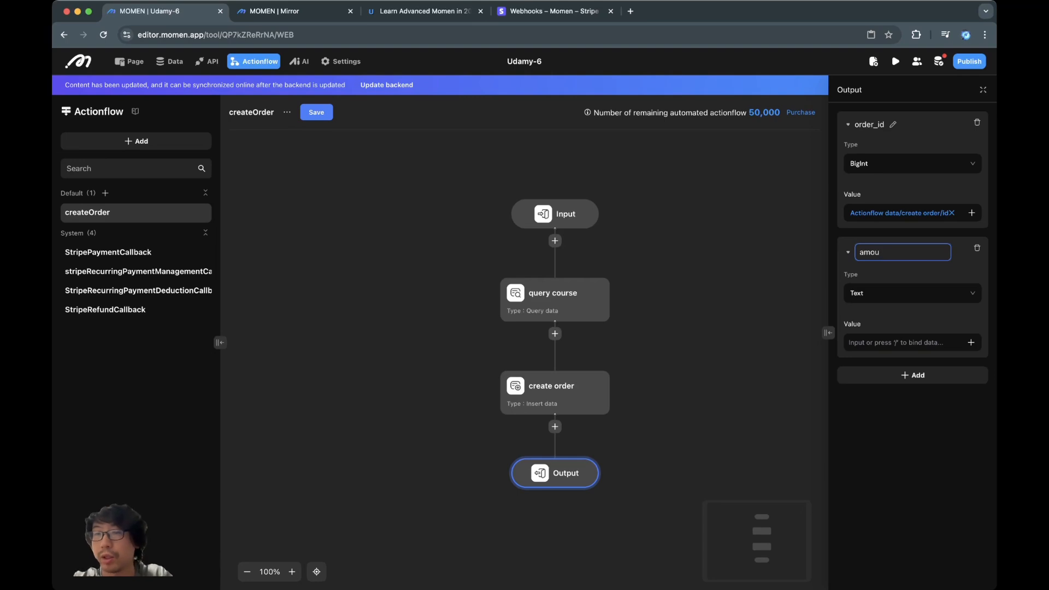
left_click(912, 292)
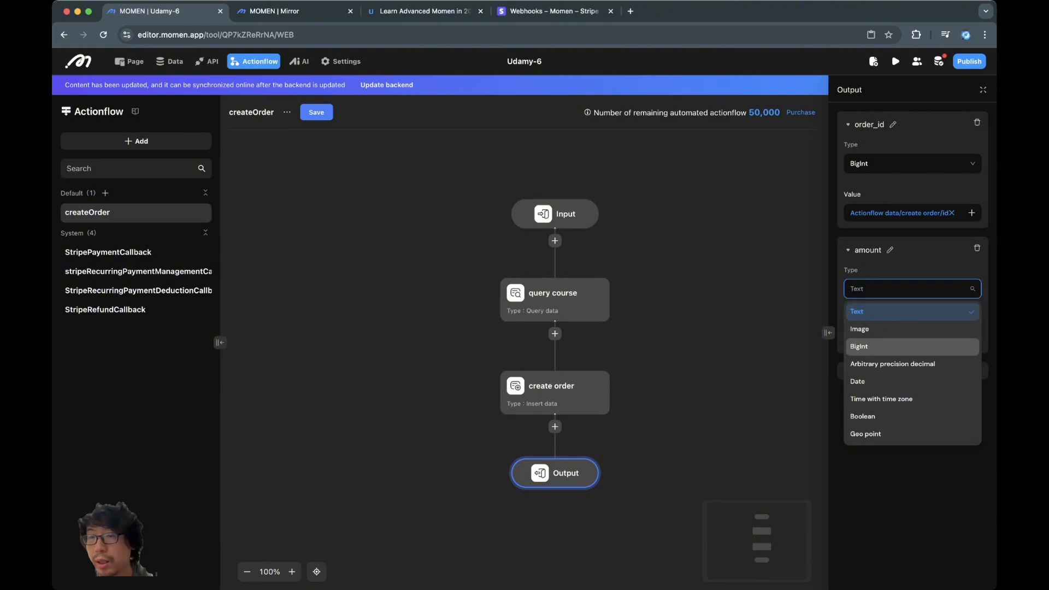
scroll(913, 347, "down", 3)
scroll(912, 344, "up", 3)
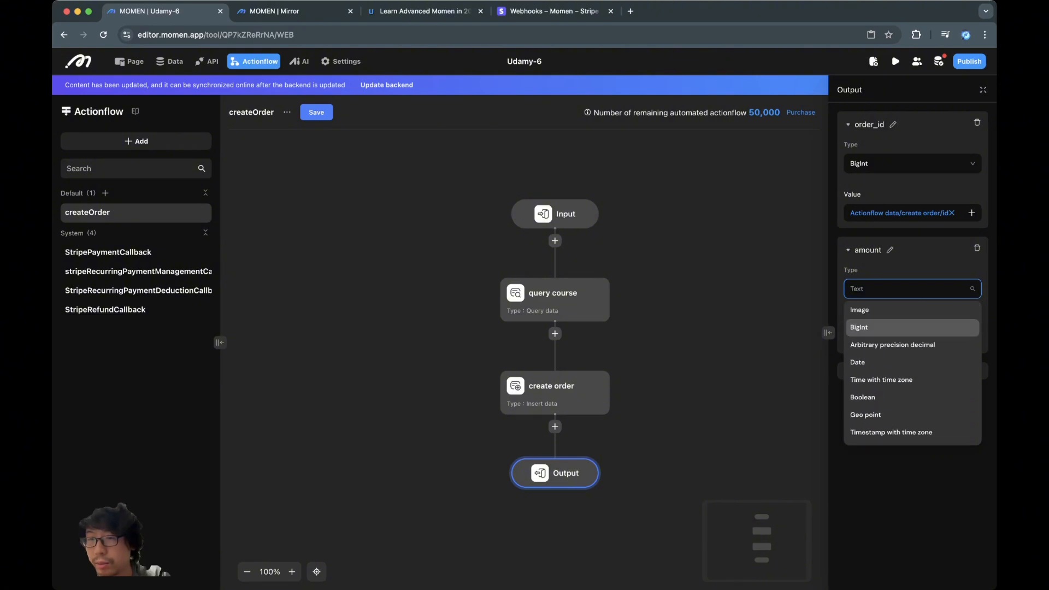
scroll(913, 344, "up", 1)
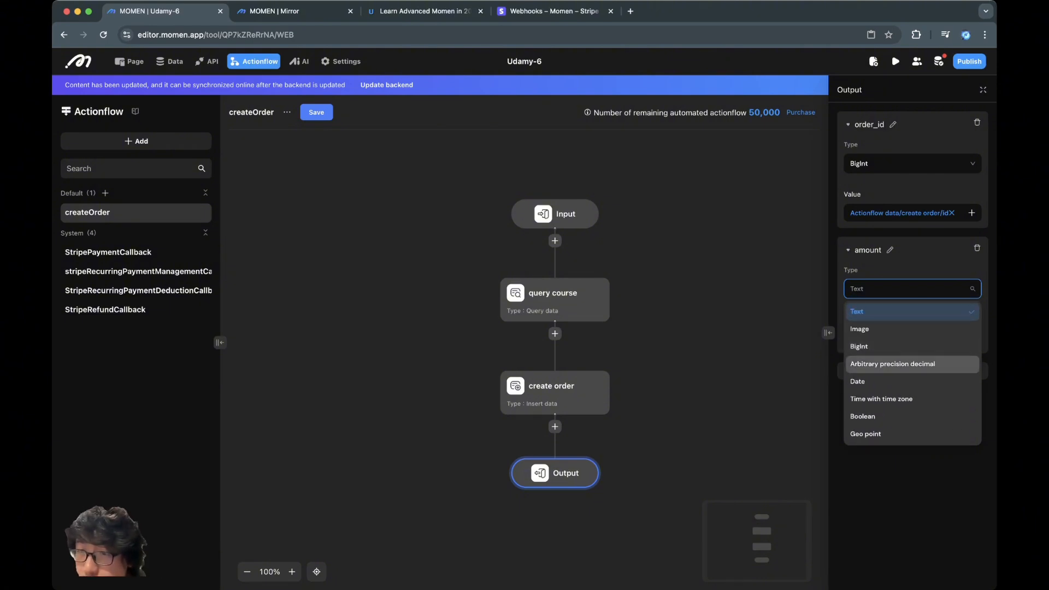
left_click(912, 364)
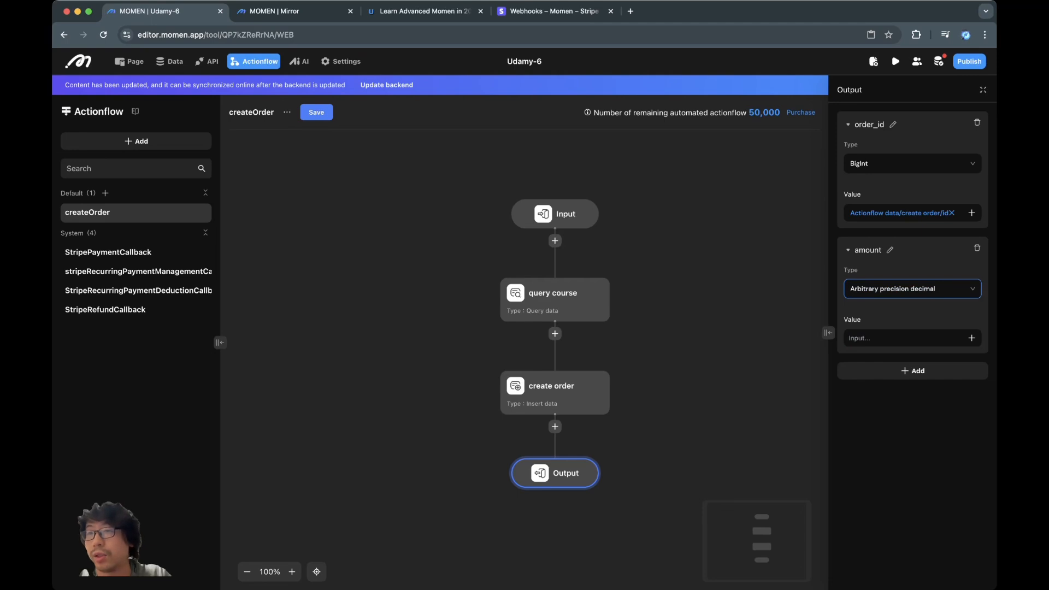
left_click(971, 338)
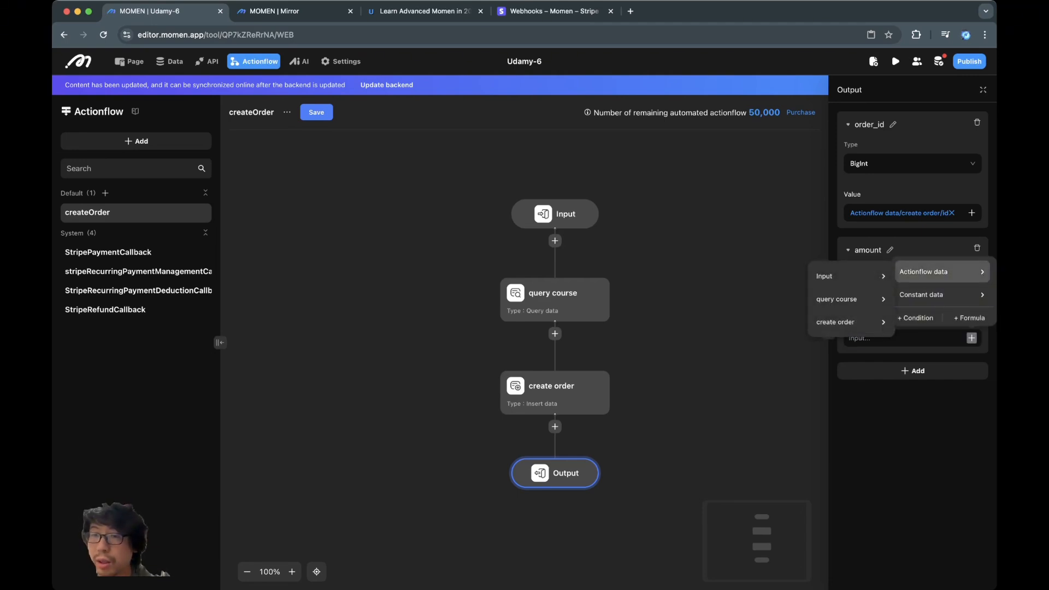
mouse_move(850, 322)
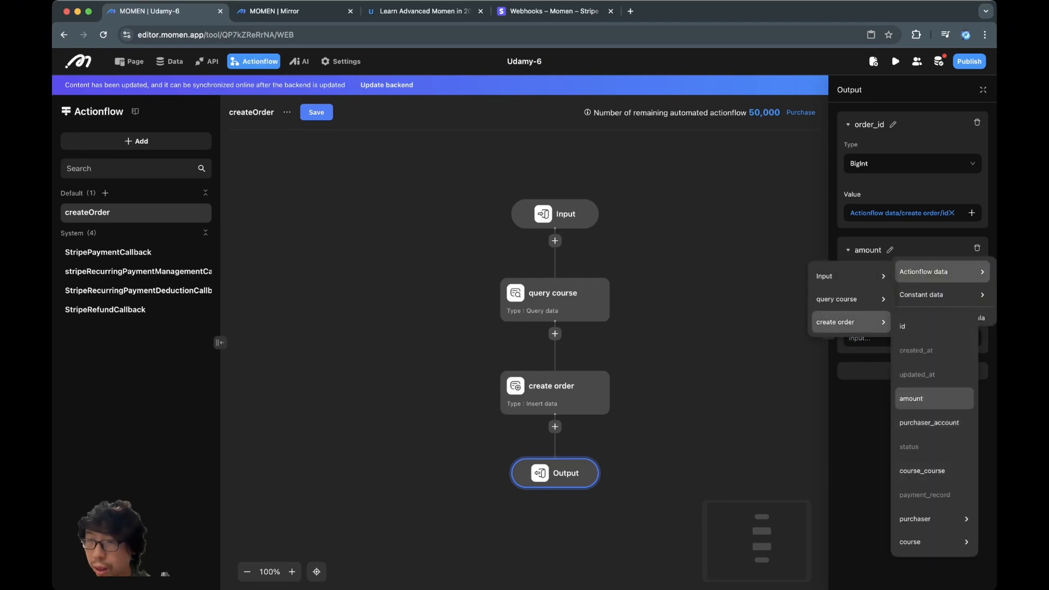
left_click(911, 399)
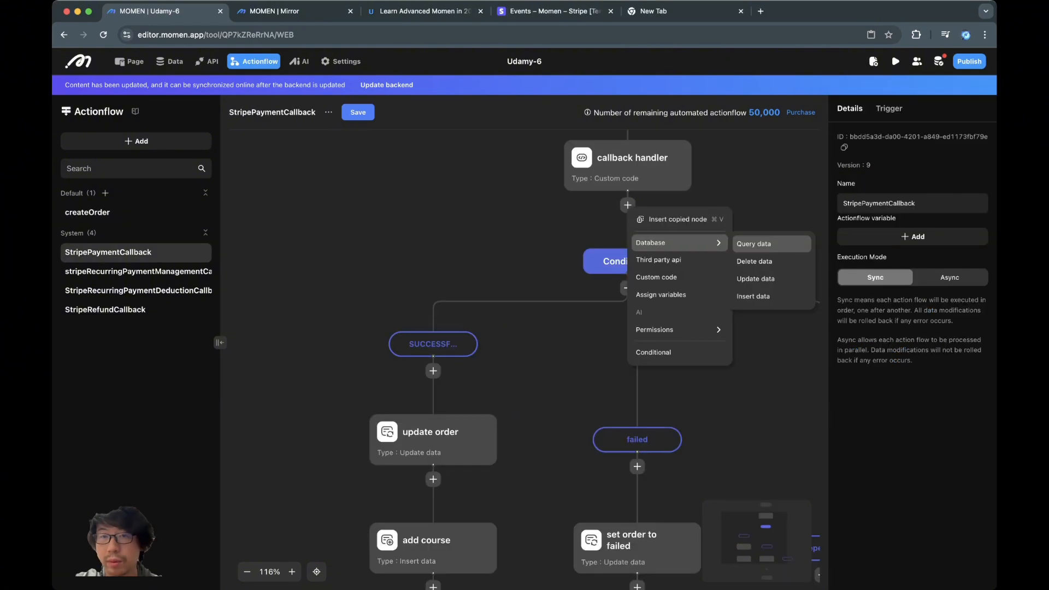
left_click(754, 241)
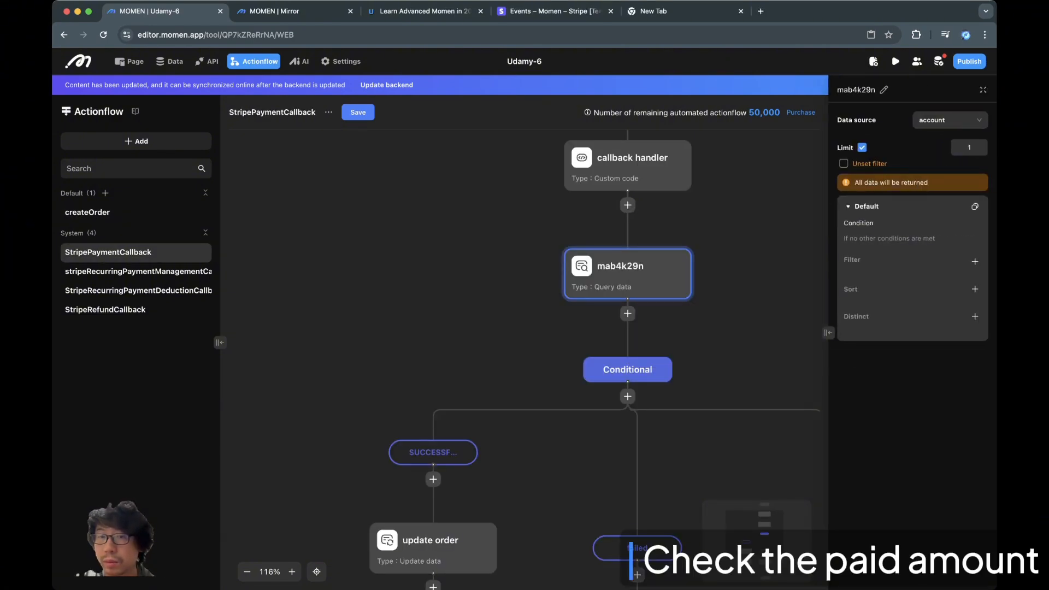
- Replace the misplaced step with a success-branch query on the purchase_order table
key("BackSpace")
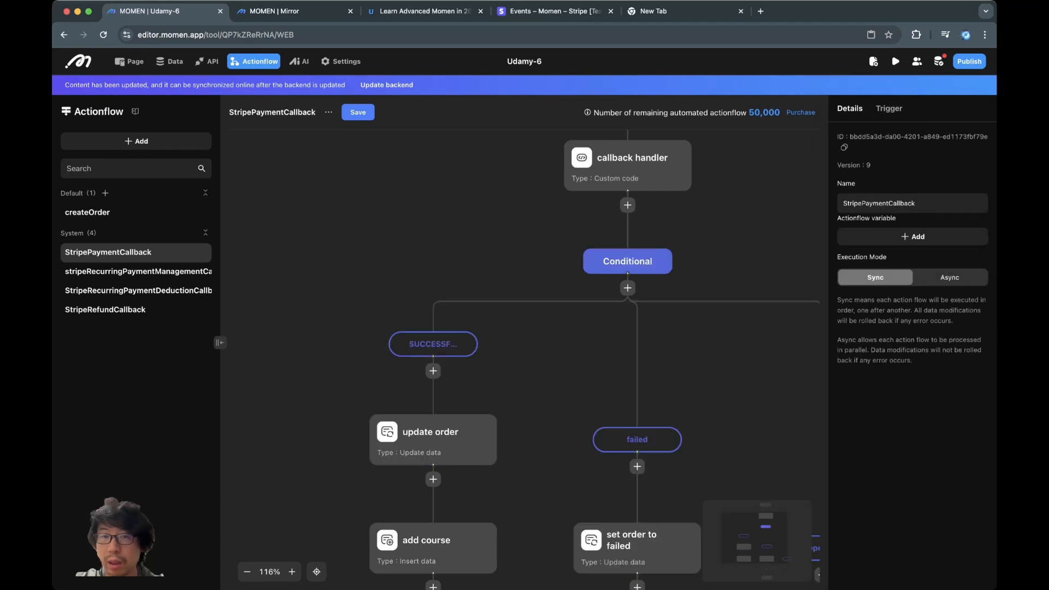
left_click(433, 371)
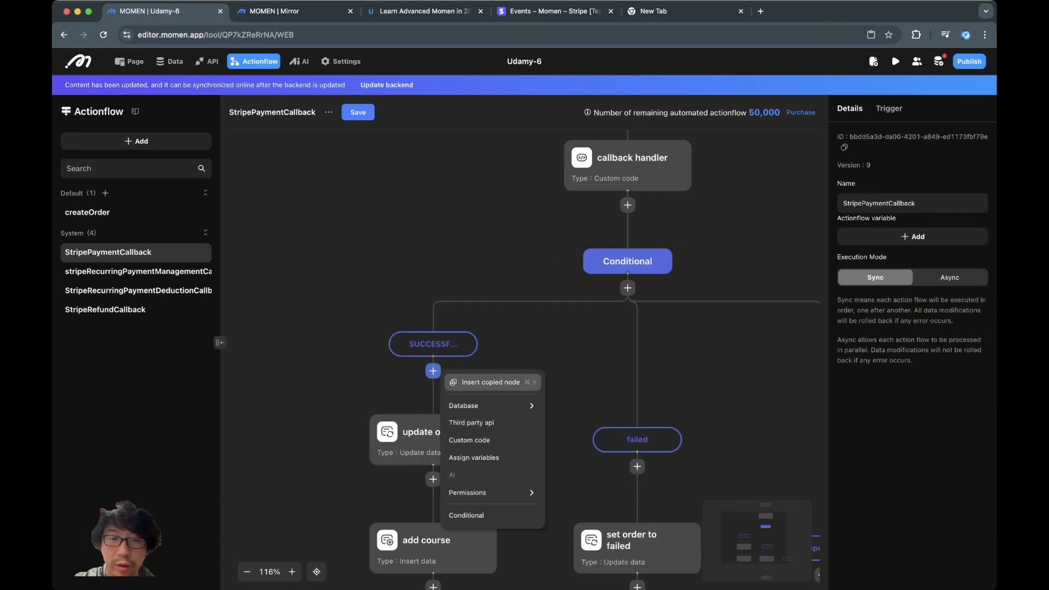
mouse_move(490, 406)
left_click(566, 407)
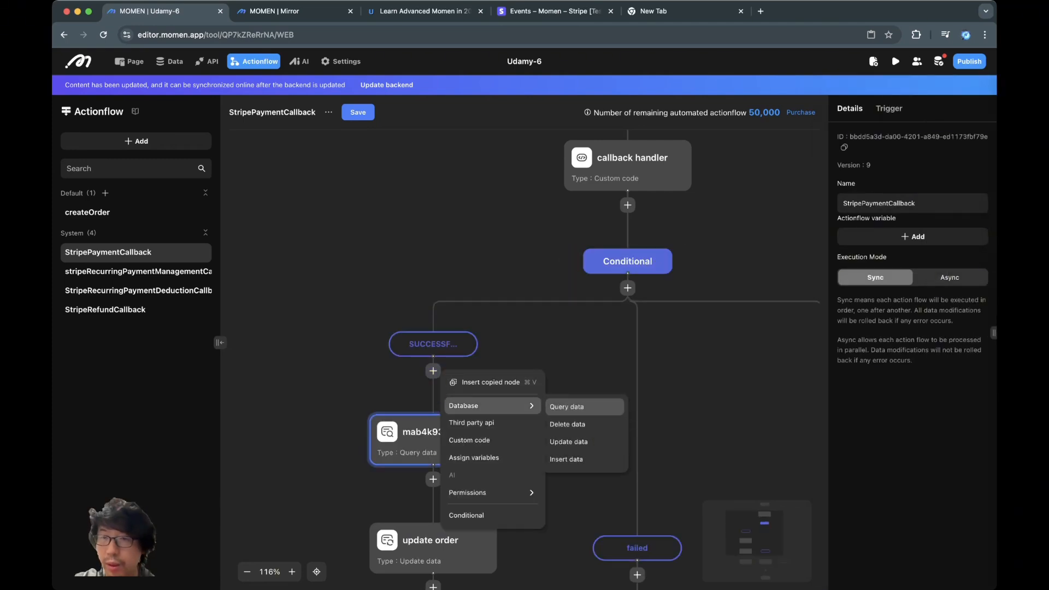
left_click(949, 120)
scroll(950, 263, "down", 3)
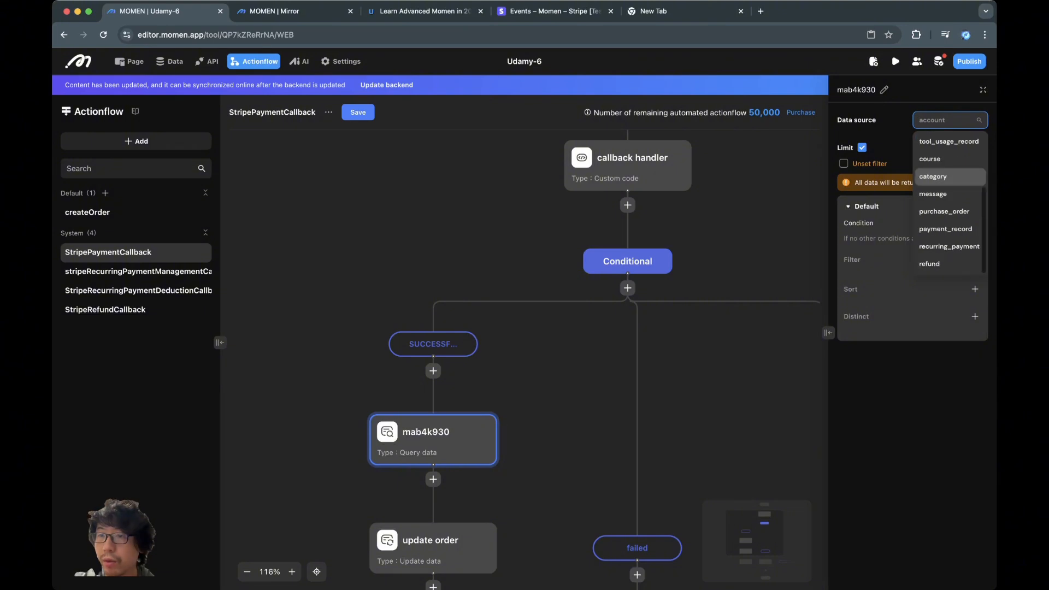
left_click(944, 211)
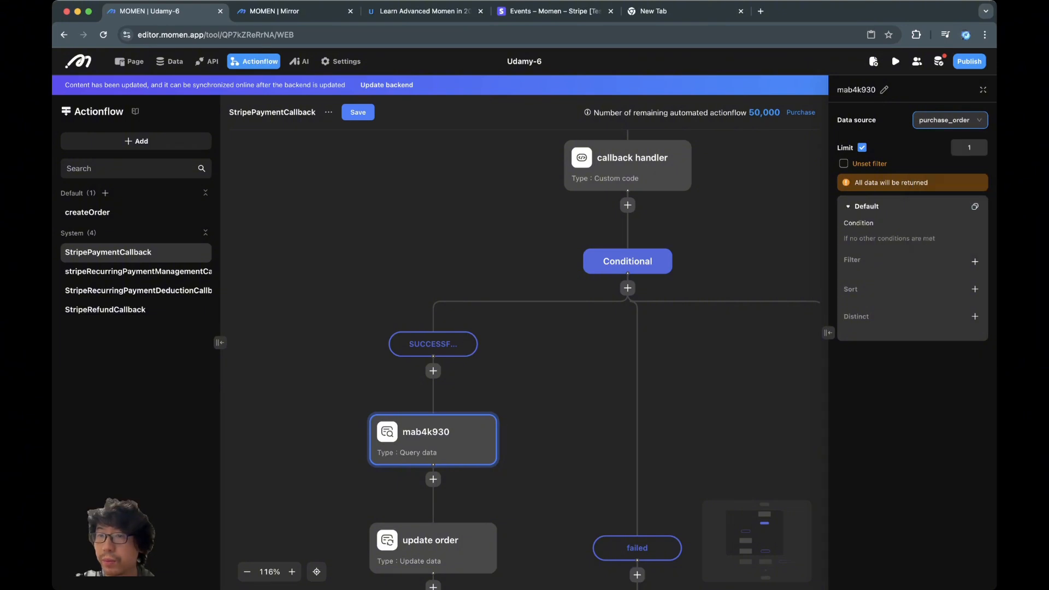
- Filter the query so id equals the callback handler's orderId
left_click(975, 261)
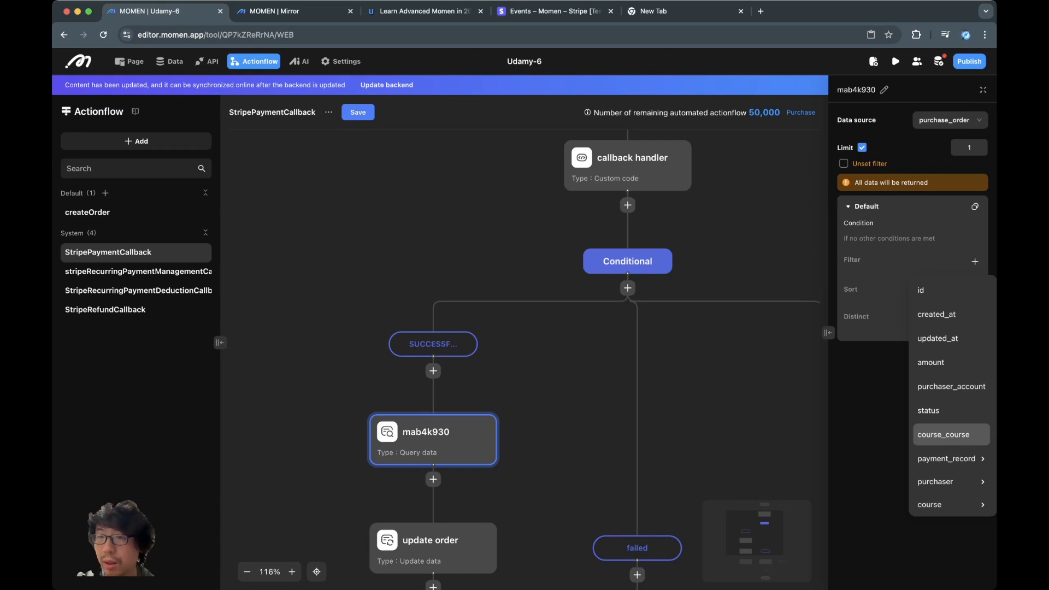
left_click(939, 363)
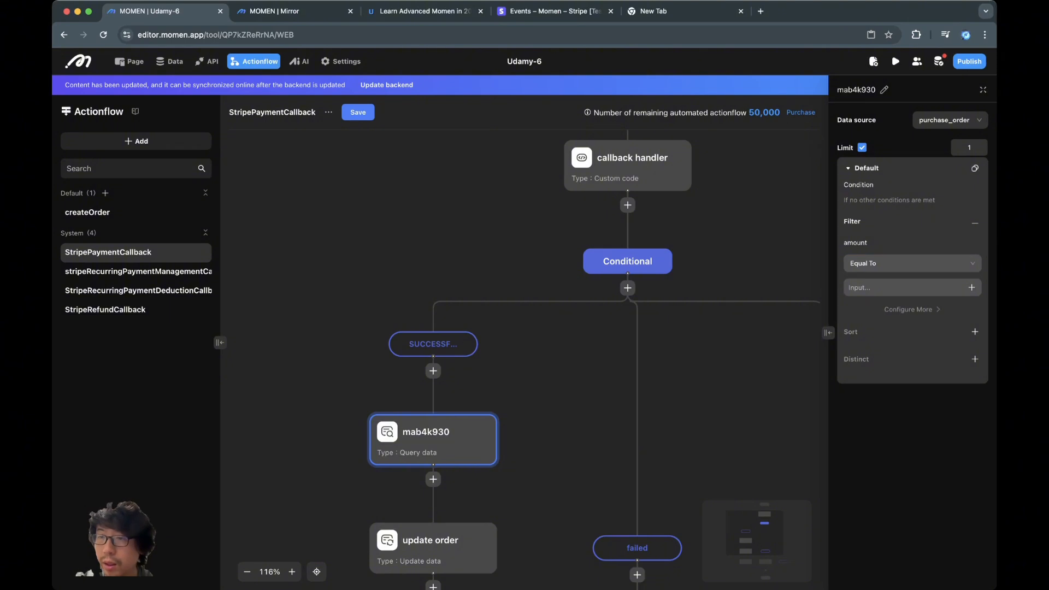
left_click(975, 223)
left_click(975, 262)
left_click(923, 284)
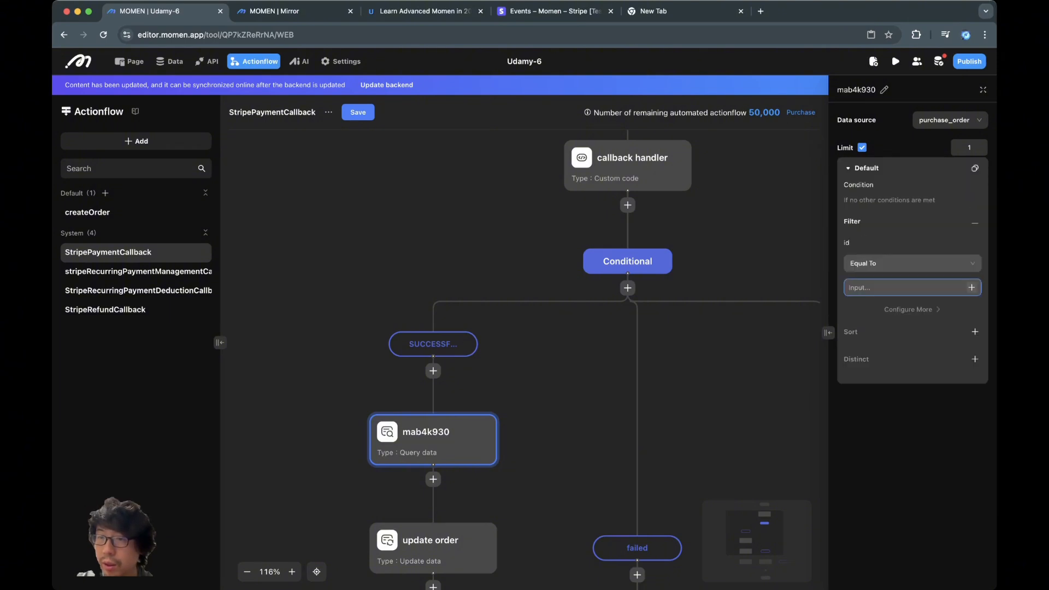
left_click(971, 287)
mouse_move(942, 221)
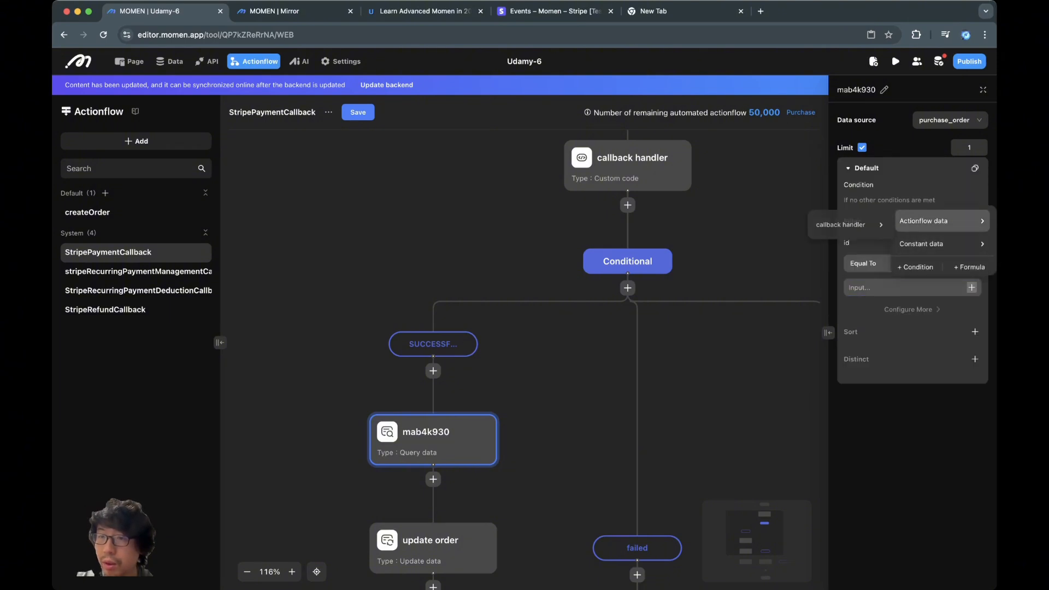
mouse_move(851, 226)
left_click(910, 278)
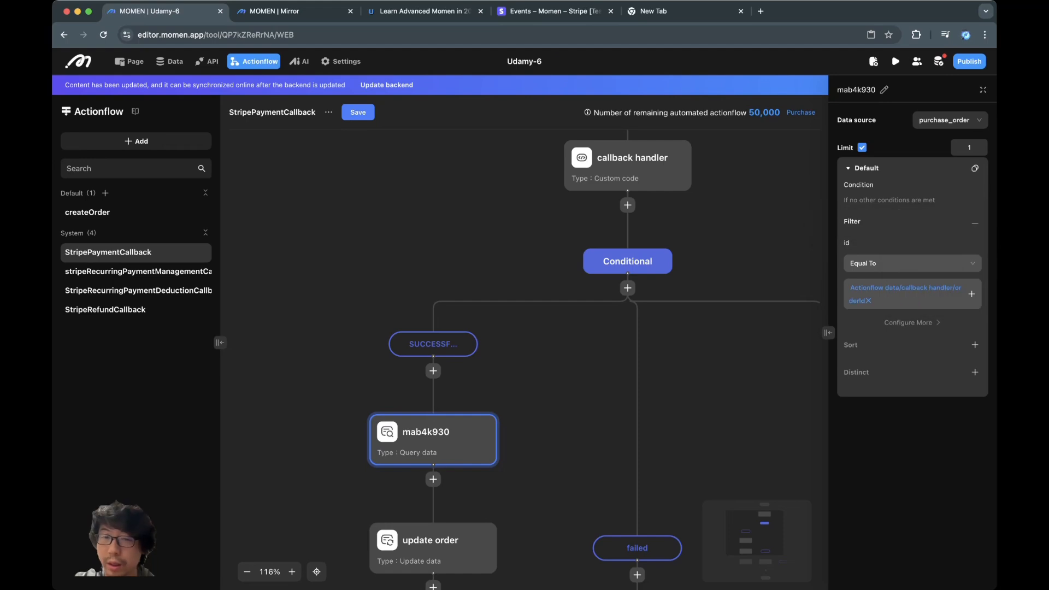
- Rename the order lookup step to 'query order'
scroll(596, 361, "down", 2)
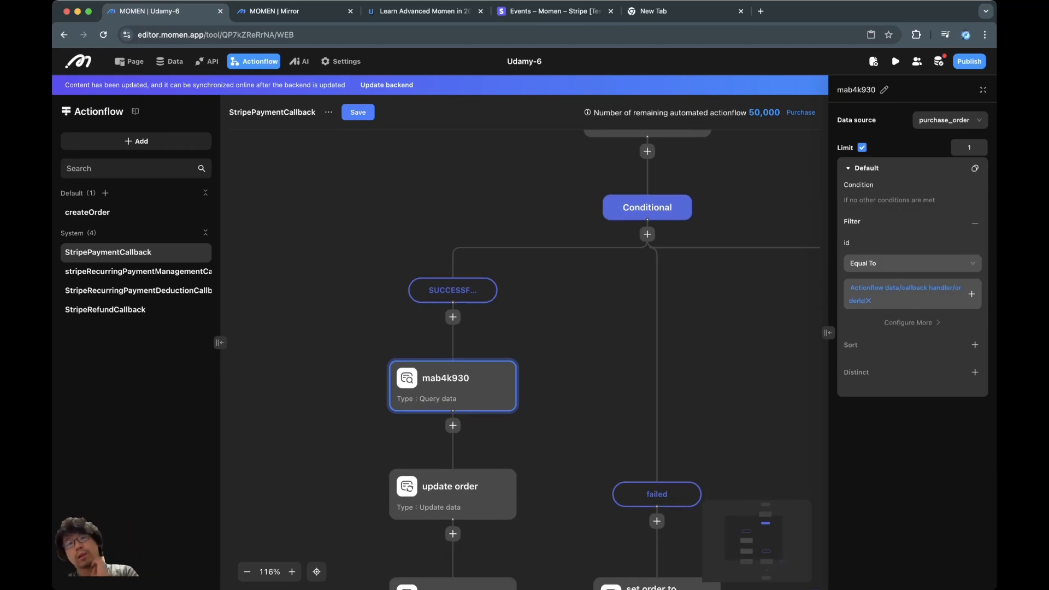
left_click_drag(563, 349, 558, 359)
left_click(476, 394)
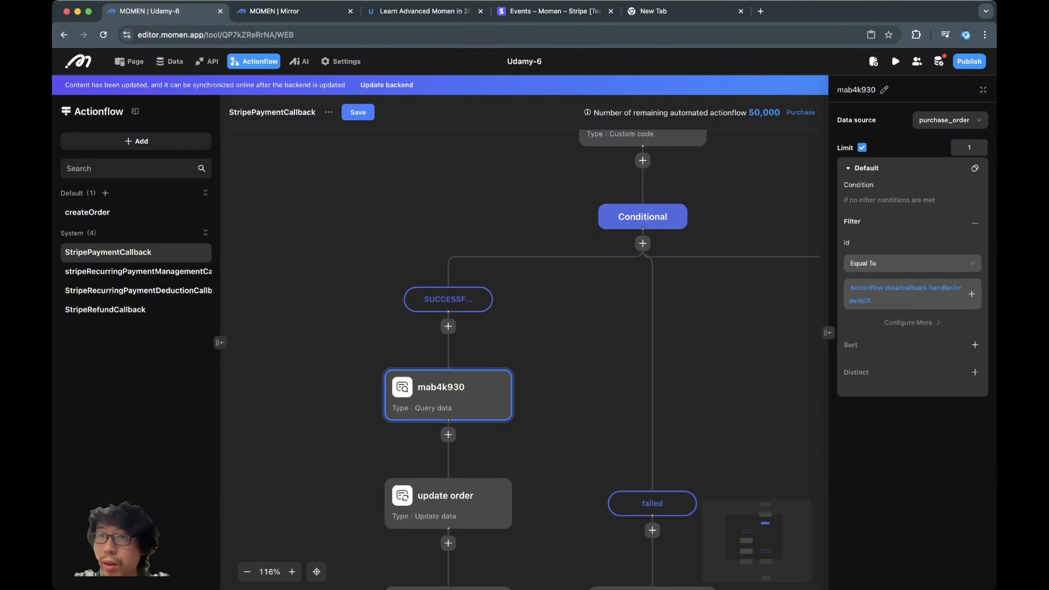
left_click(884, 90)
type("query order")
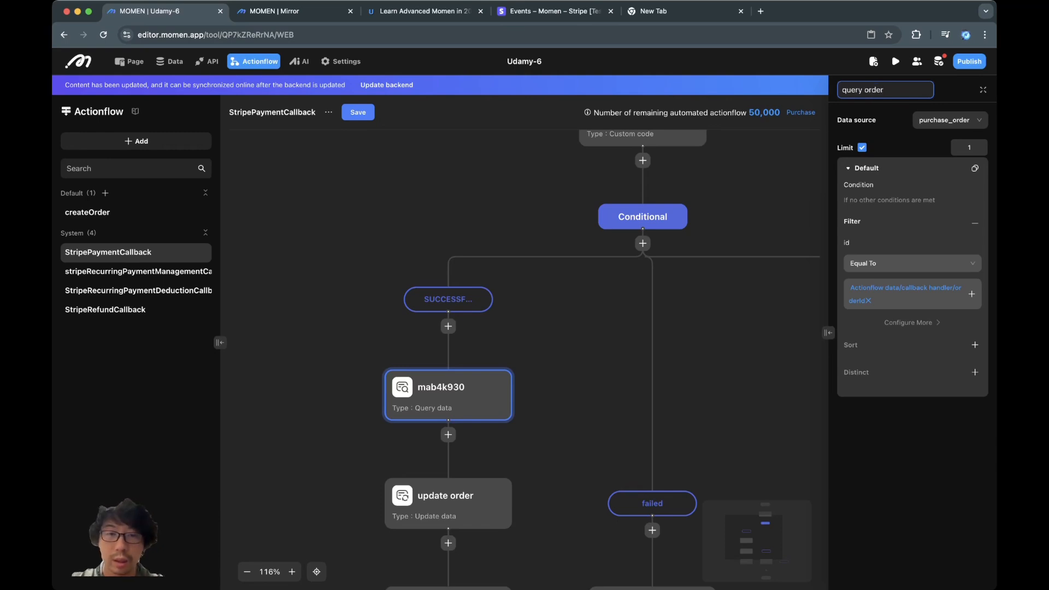
left_click(579, 355)
- Insert a conditional after query order with branches fullyPaid and notFullyPaid
left_click(448, 435)
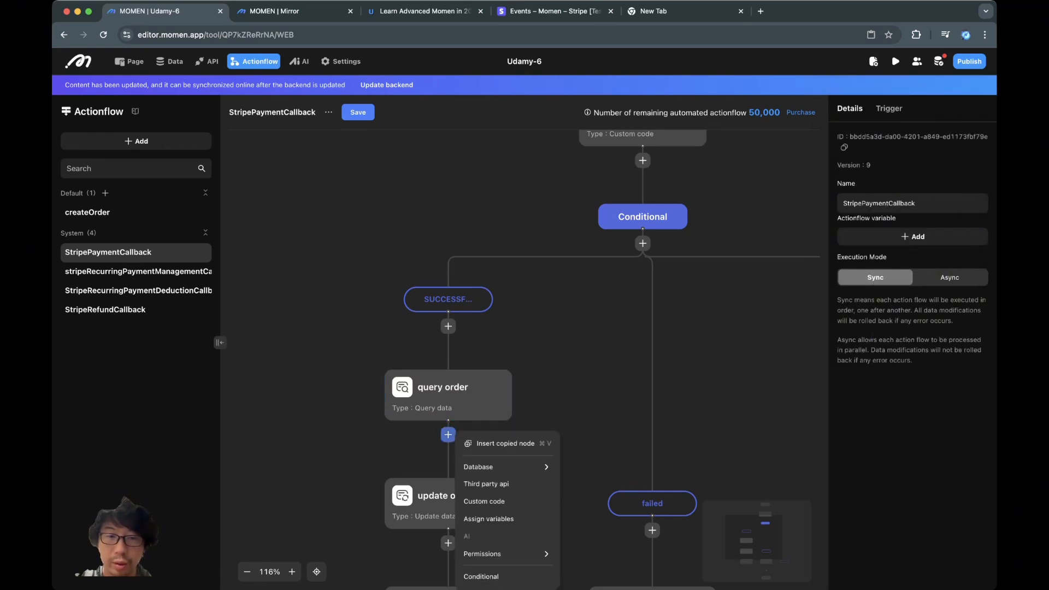
left_click(481, 577)
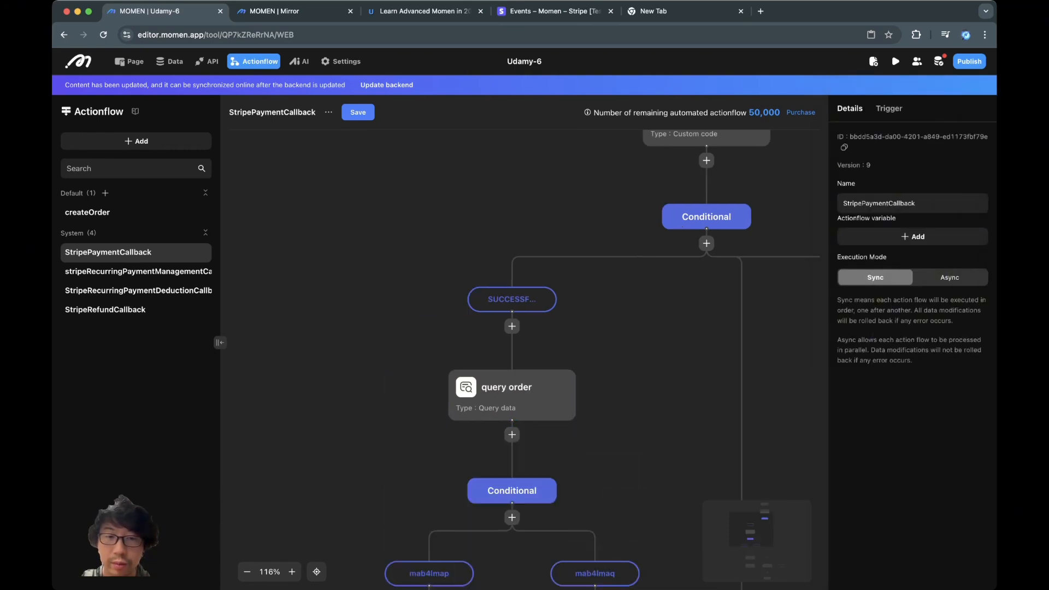
left_click(478, 354)
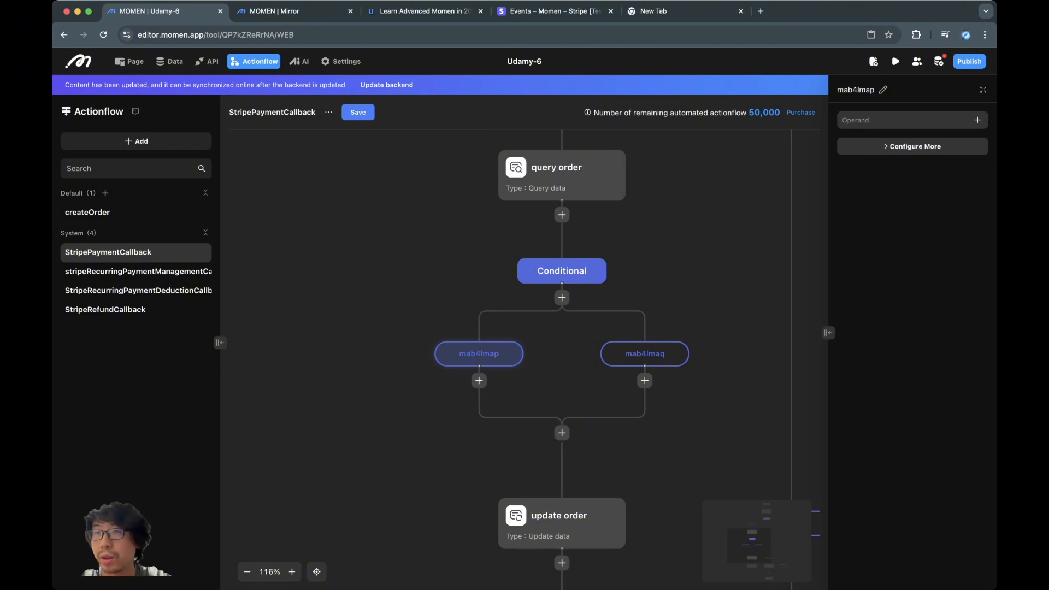
left_click(878, 89)
type("f")
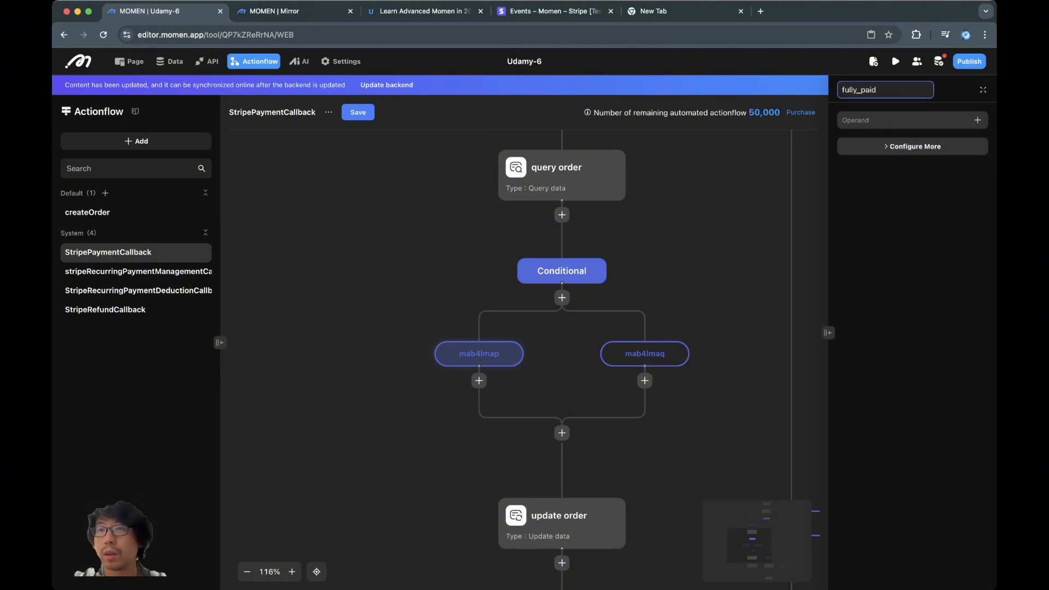
type("ullyPa")
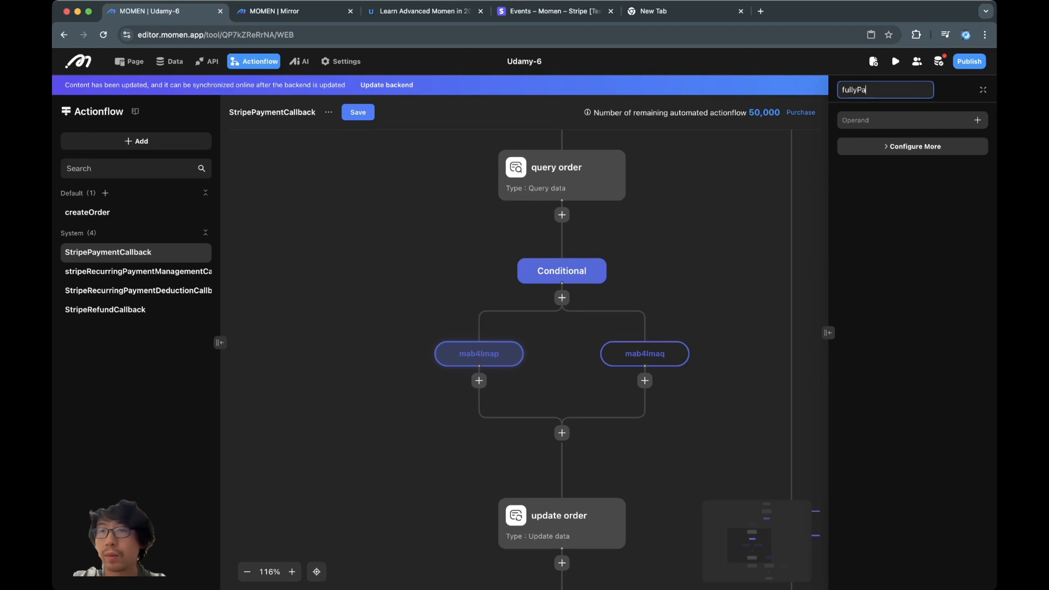
type("id")
key("Tab")
left_click(645, 354)
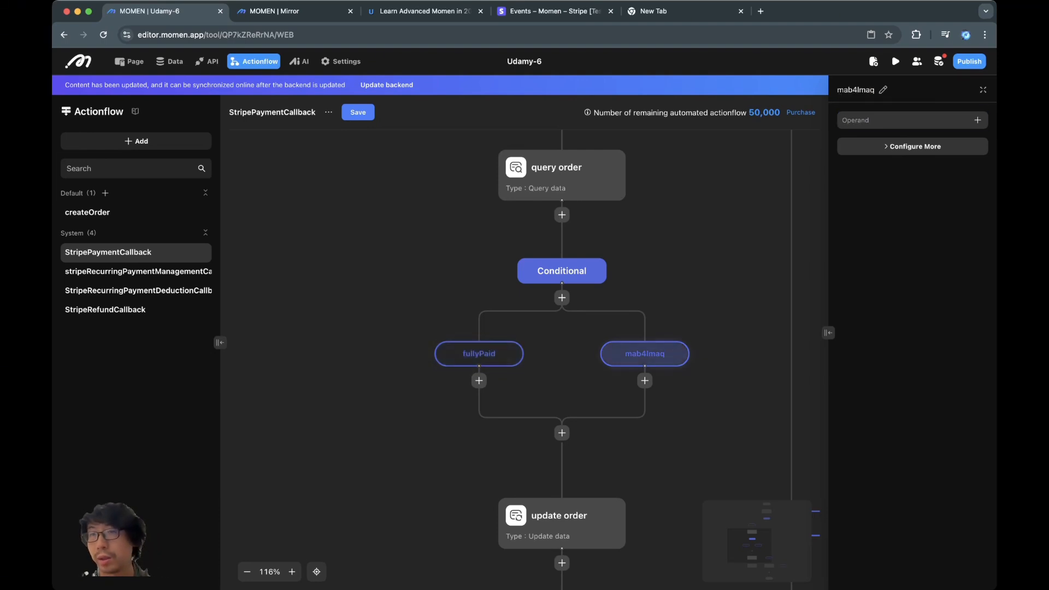
left_click(883, 89)
type("notFullyPaid")
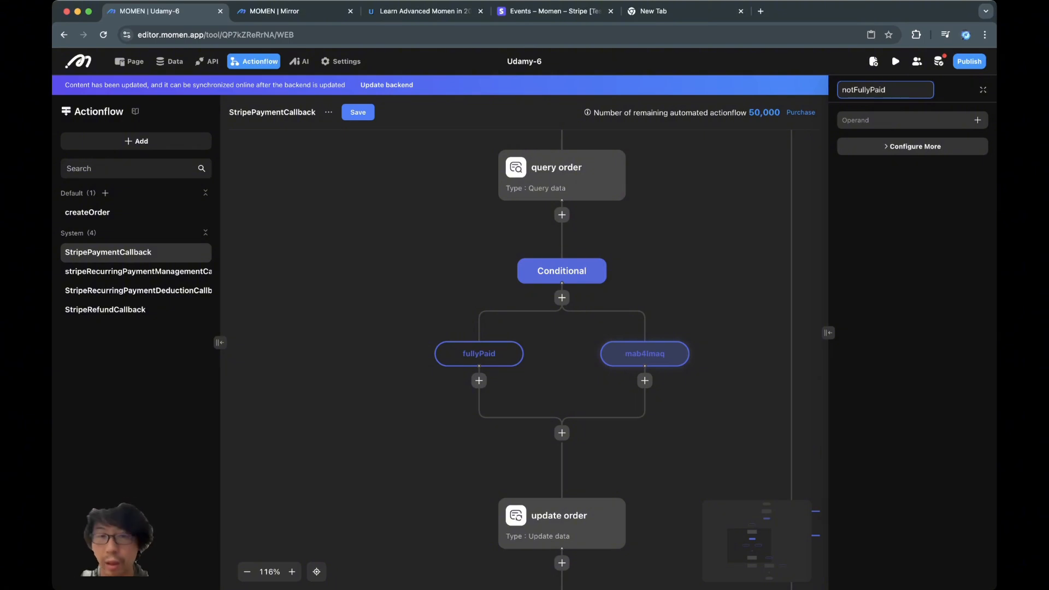
key("Return")
- Set the fullyPaid condition's operand to query order's amount
left_click(509, 354)
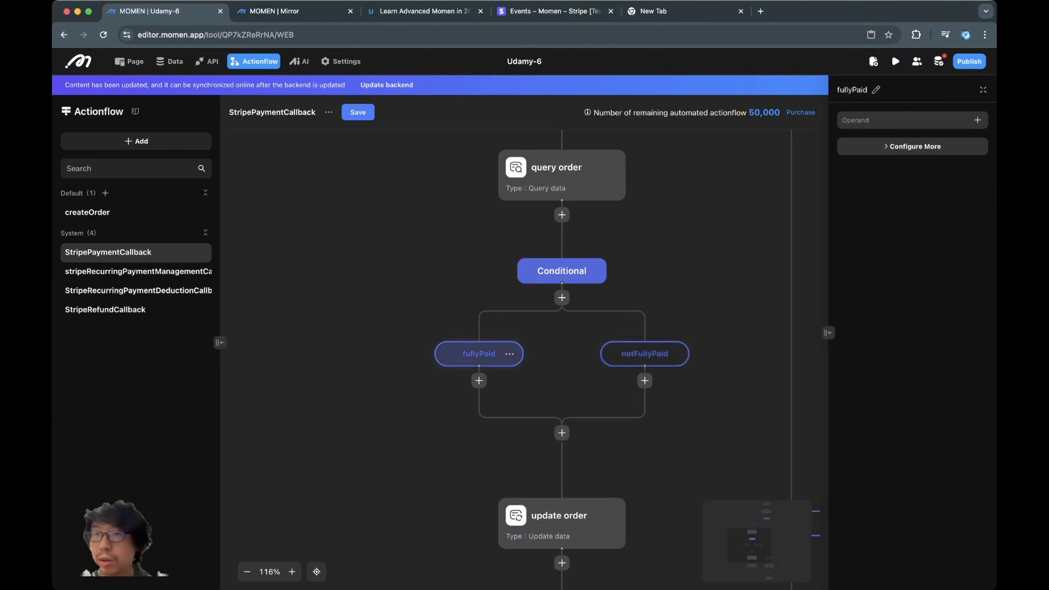
left_click(978, 120)
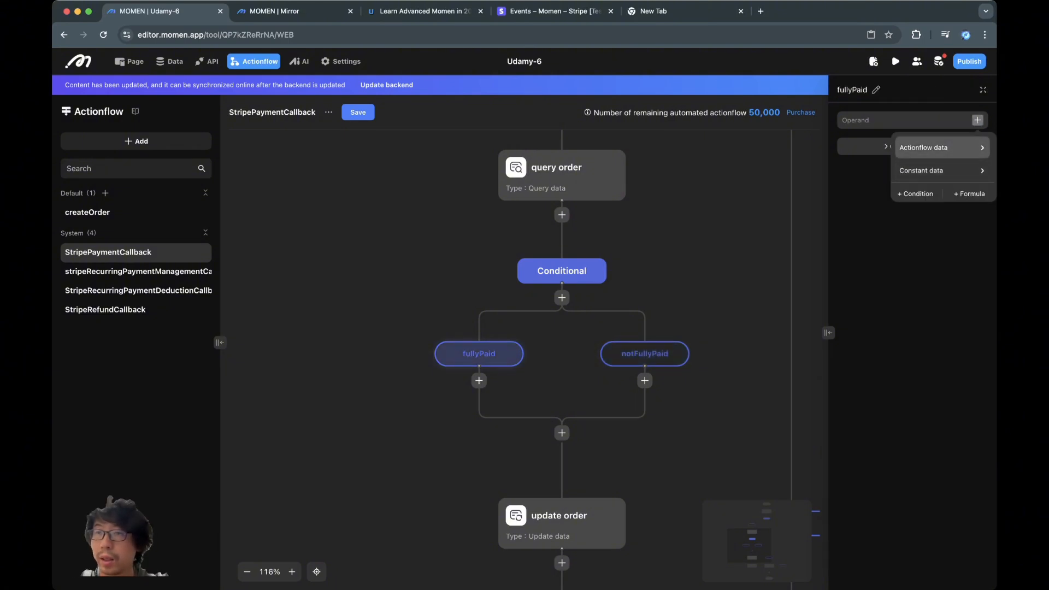
mouse_move(928, 148)
mouse_move(844, 175)
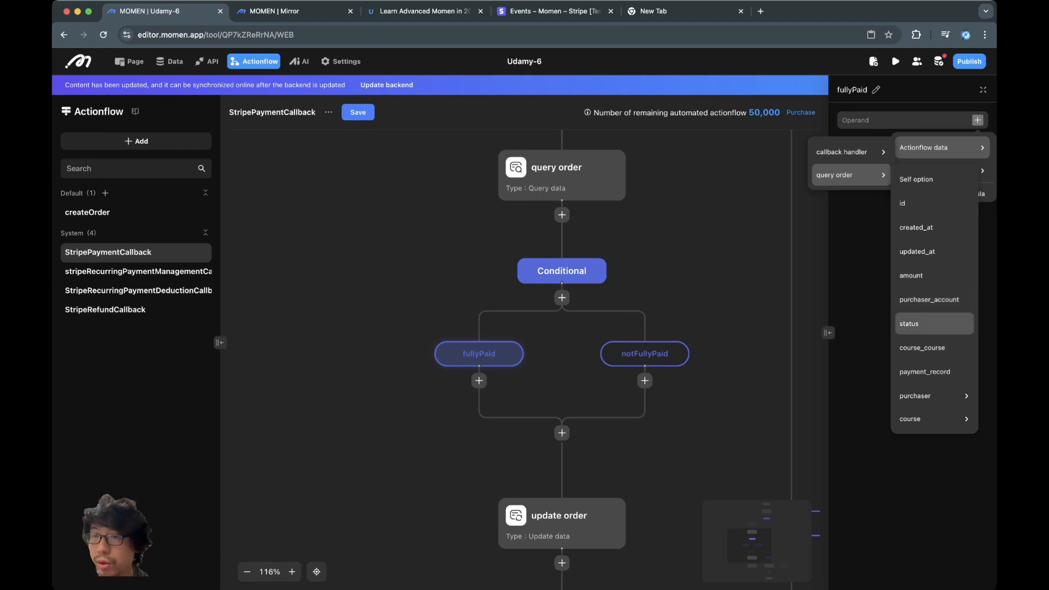
left_click(929, 275)
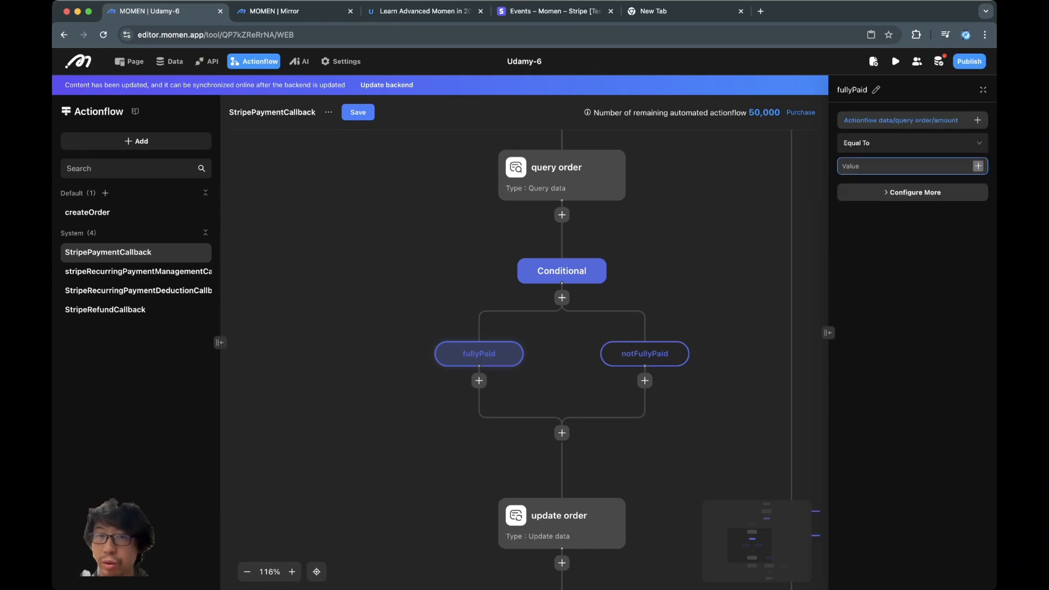
scroll(524, 306, "up", 3)
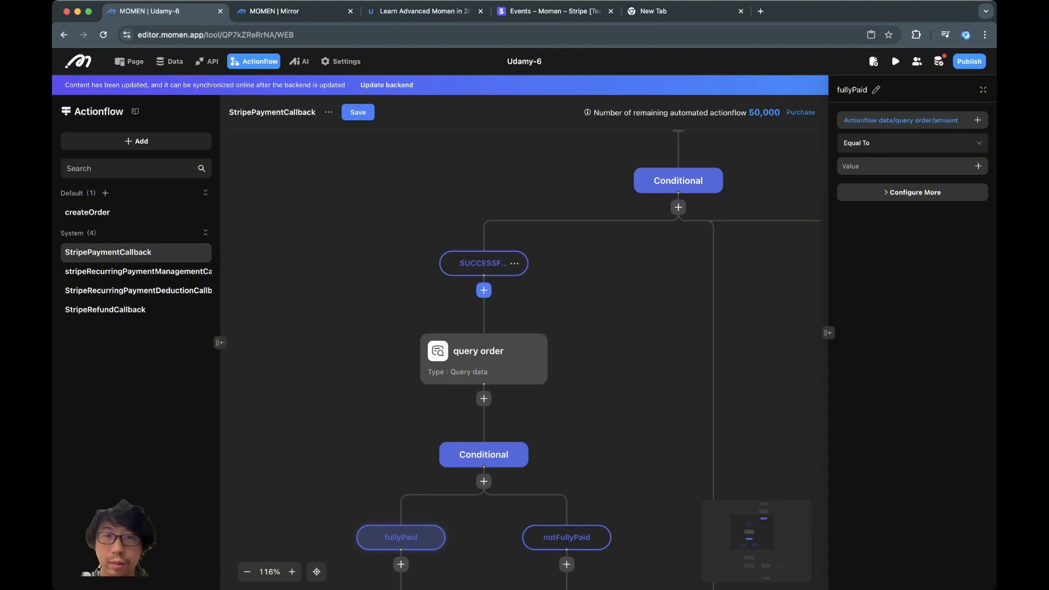
- Insert a query-data step at the start of the success branch reading payment_record
left_click(483, 290)
mouse_move(538, 325)
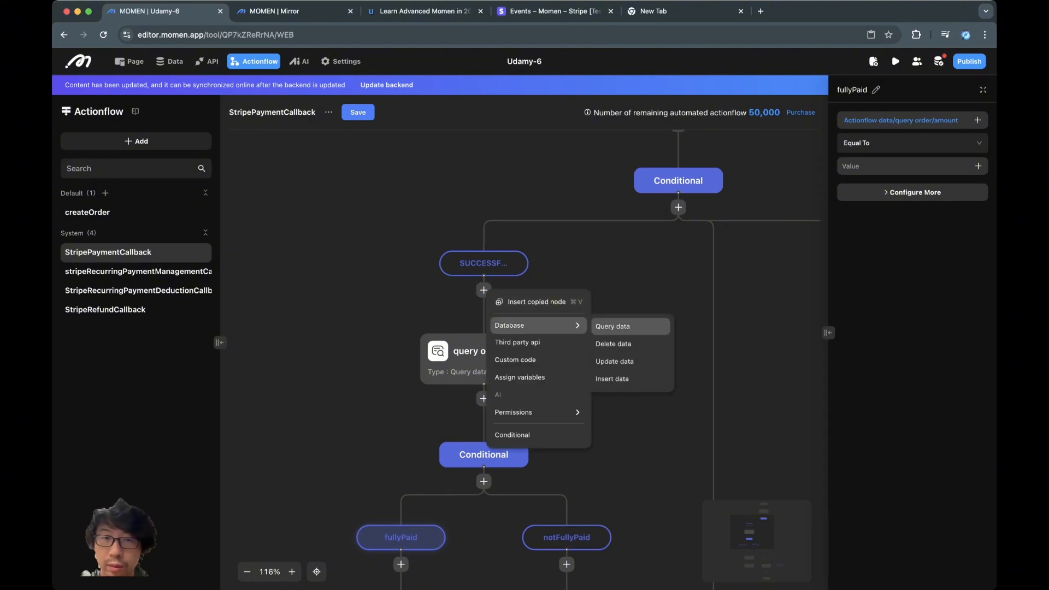
left_click(612, 326)
left_click(949, 120)
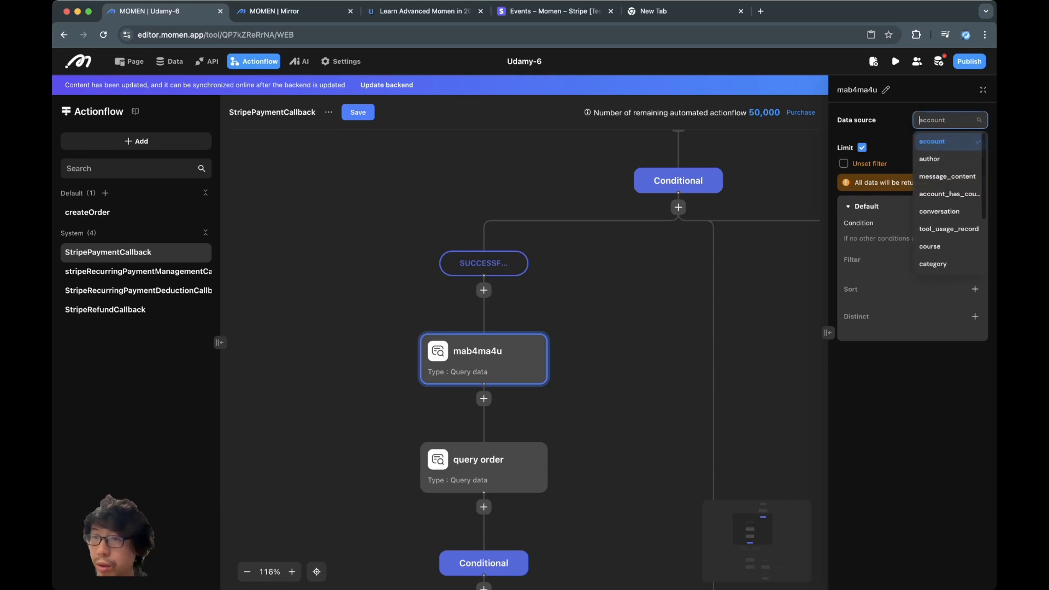
scroll(945, 229, "down", 5)
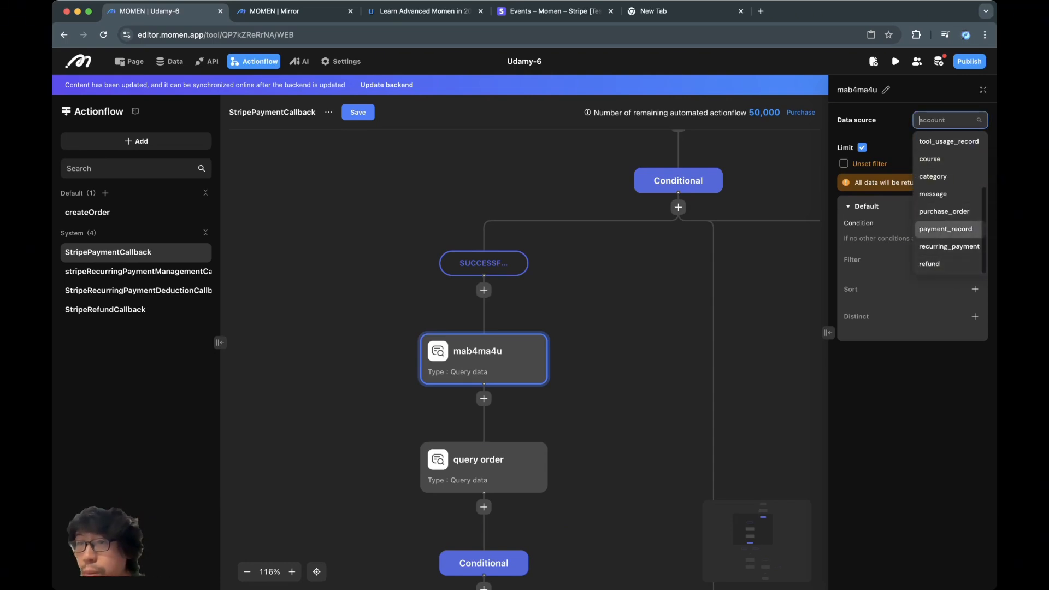
left_click(945, 228)
- Filter payment_record so order_id equals the callback handler's orderId
left_click(974, 262)
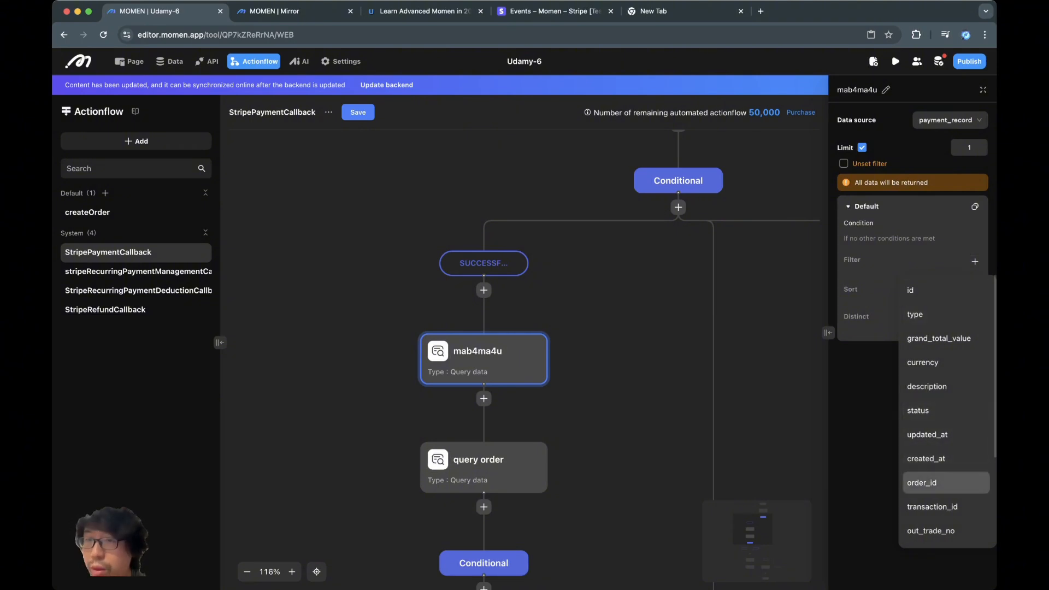
left_click(921, 483)
left_click(971, 288)
mouse_move(942, 221)
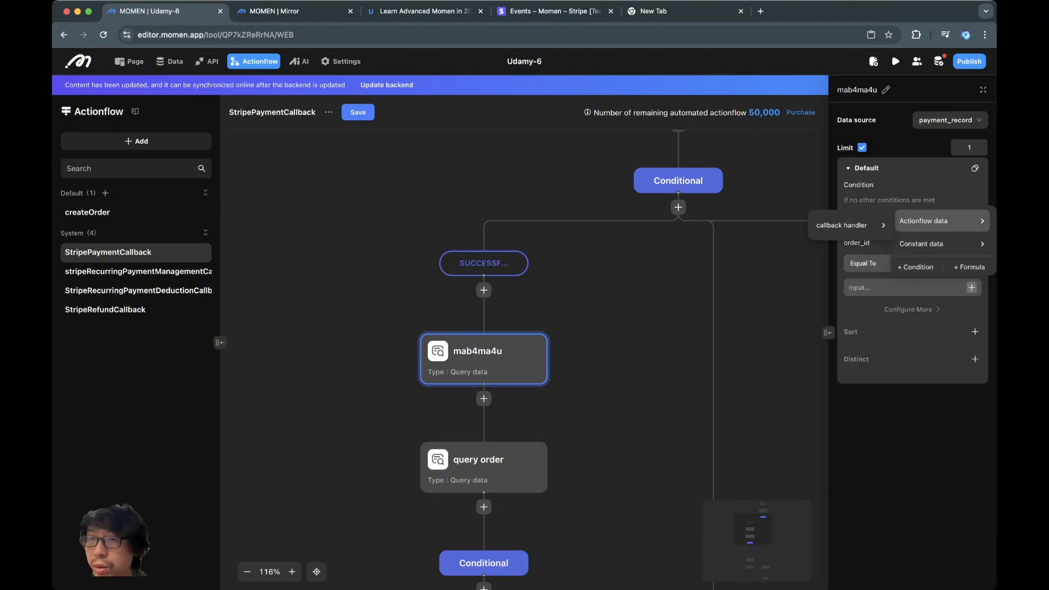
mouse_move(849, 225)
left_click(933, 277)
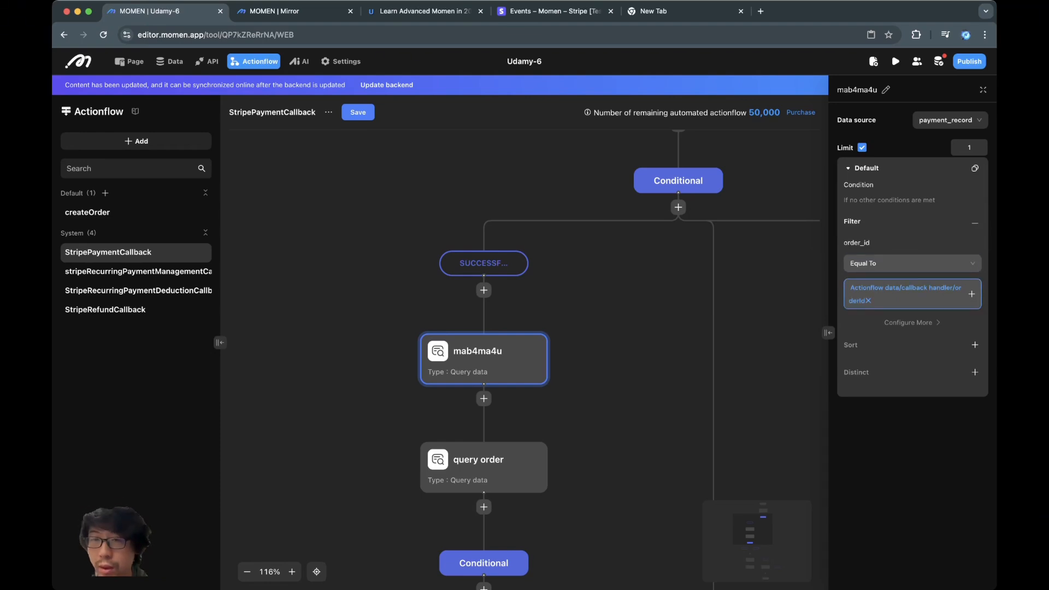
- Rename the payment lookup step to 'query payment'
left_click_drag(628, 355, 654, 301)
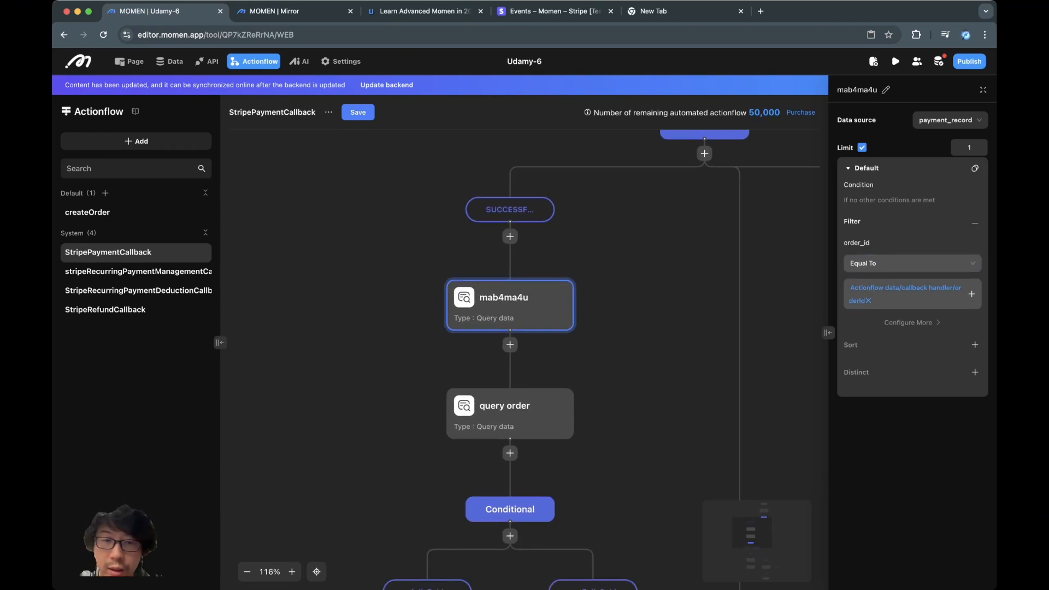
scroll(538, 415, "down", 2)
left_click(886, 90)
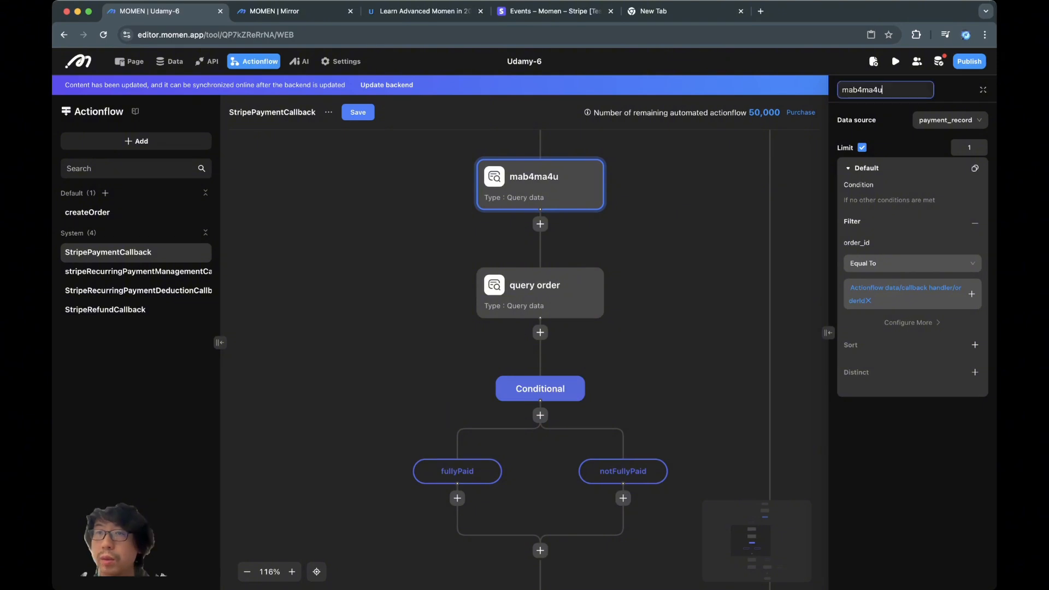
key("ctrl+a")
type("query")
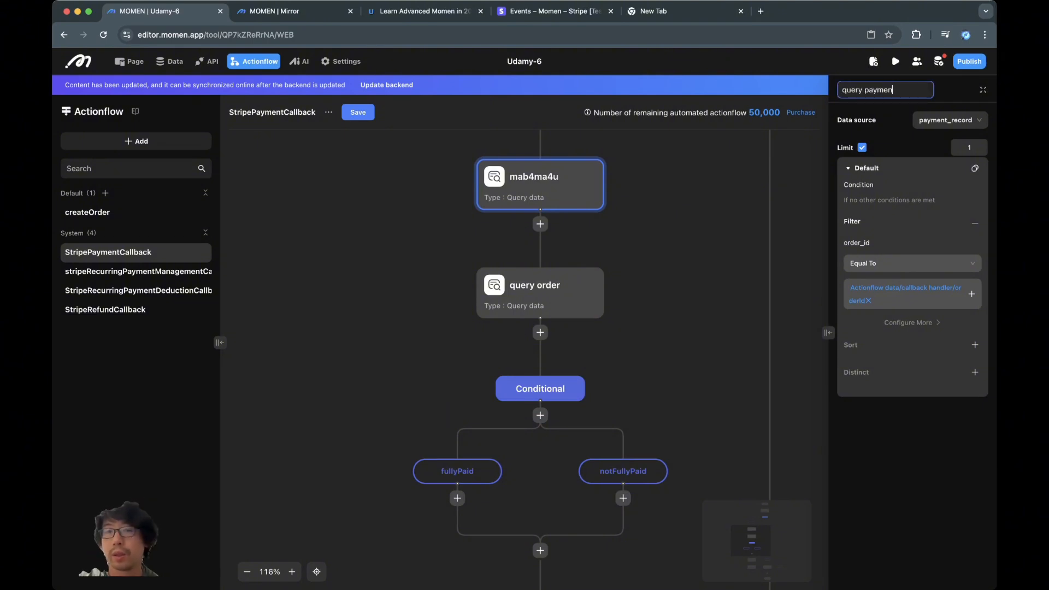
left_click(689, 223)
- Point fullyPaid's compared value at query payment's grand_total_value
left_click(457, 471)
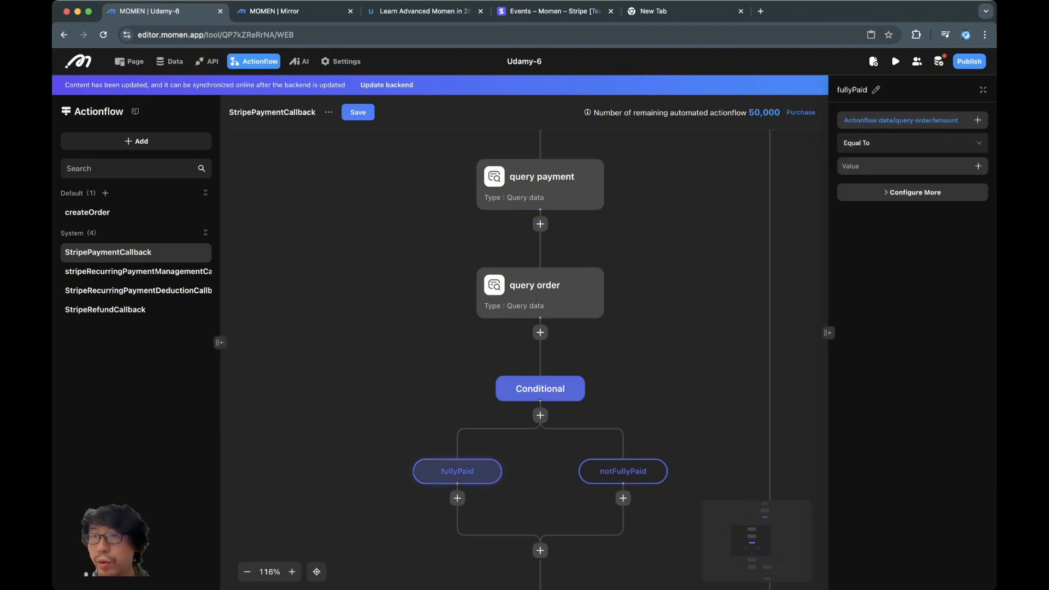
left_click(978, 166)
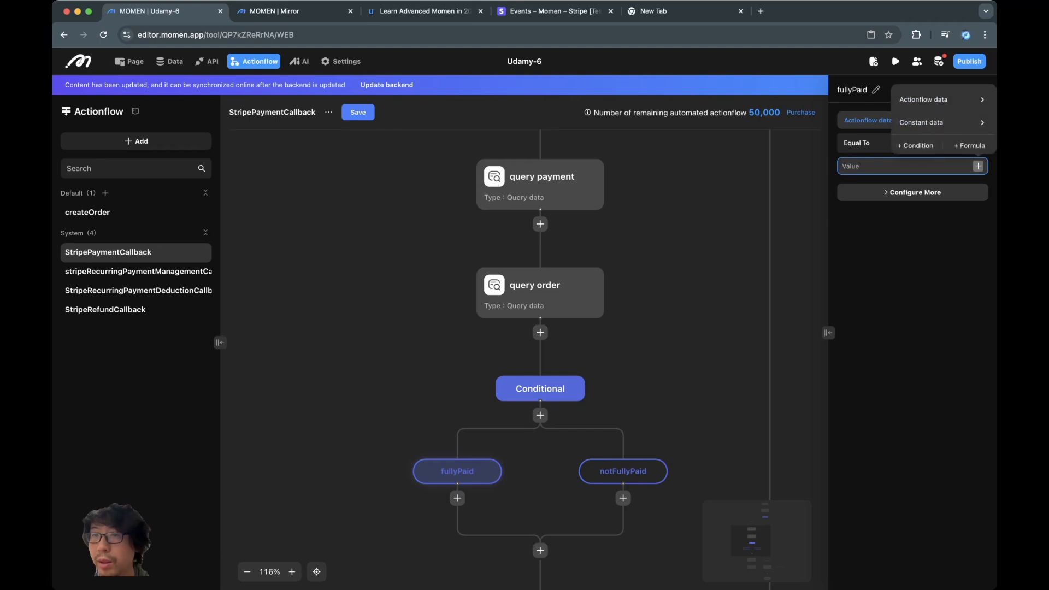
mouse_move(940, 99)
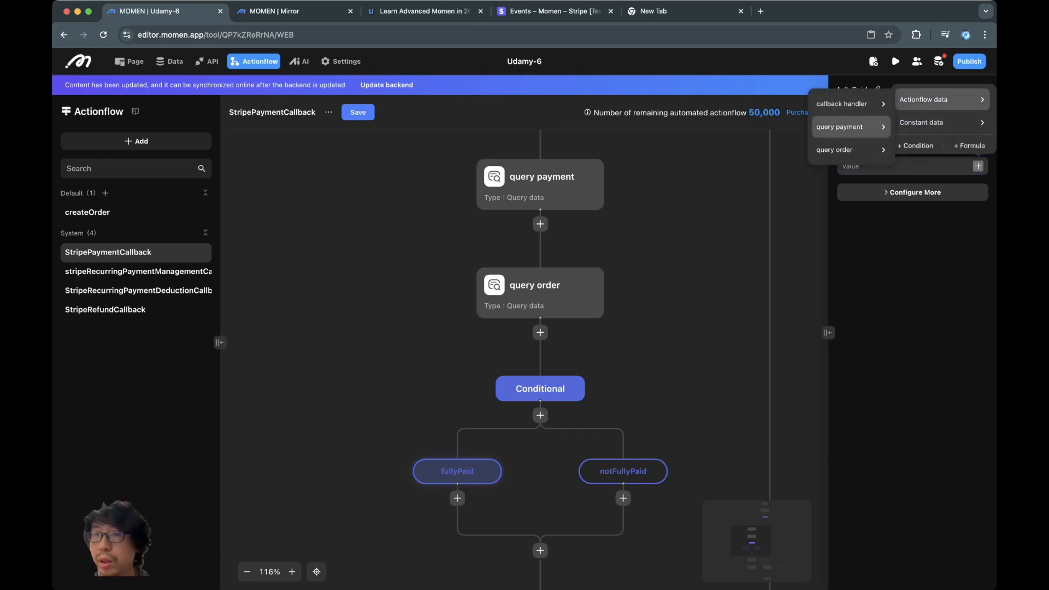
mouse_move(850, 126)
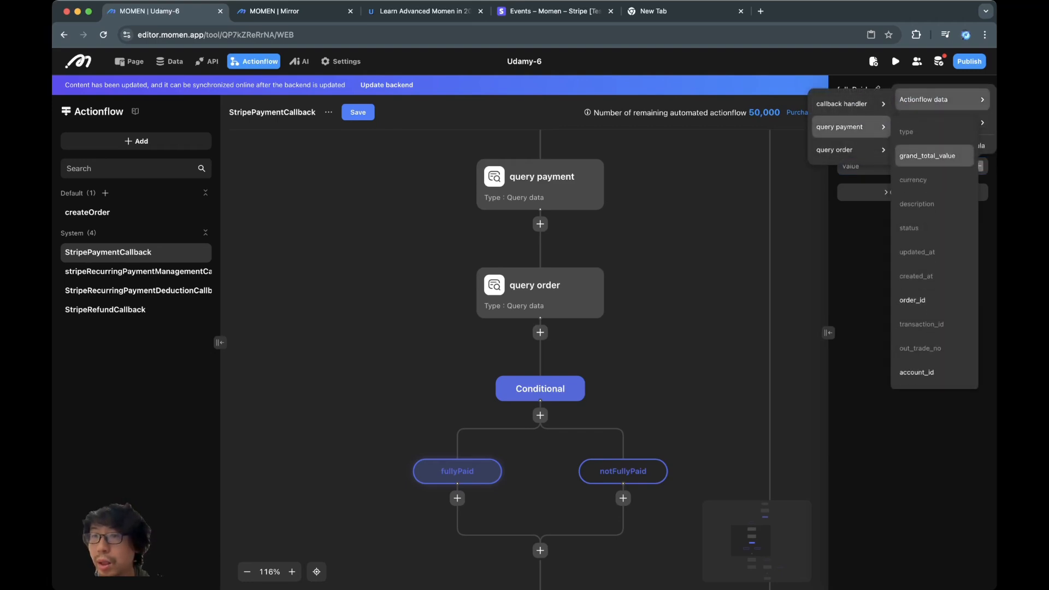
scroll(934, 158, "down", 5)
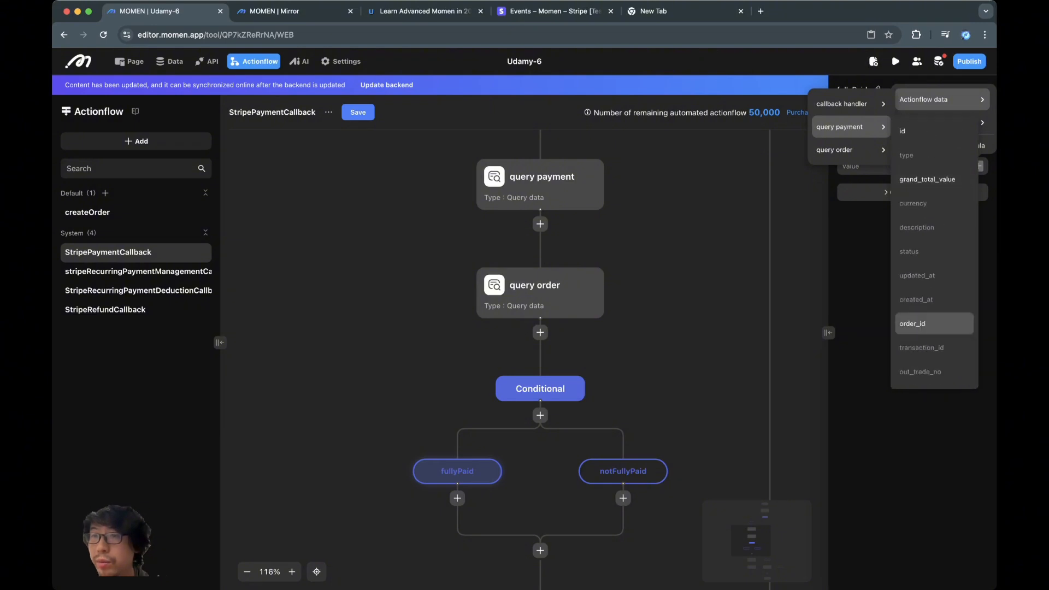
scroll(934, 180, "up", 5)
left_click(934, 176)
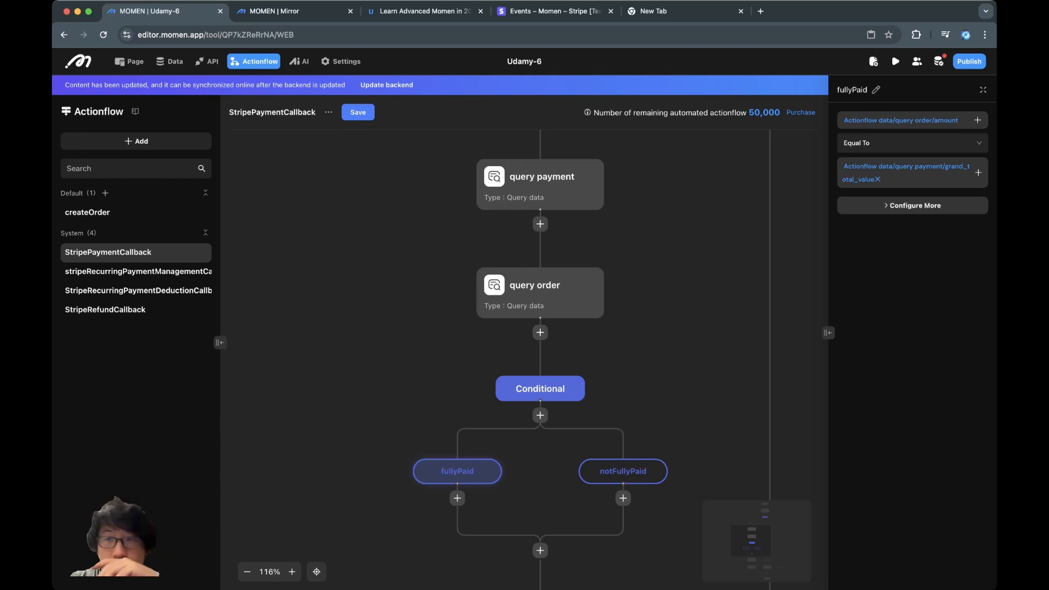
scroll(523, 350, "up", 2)
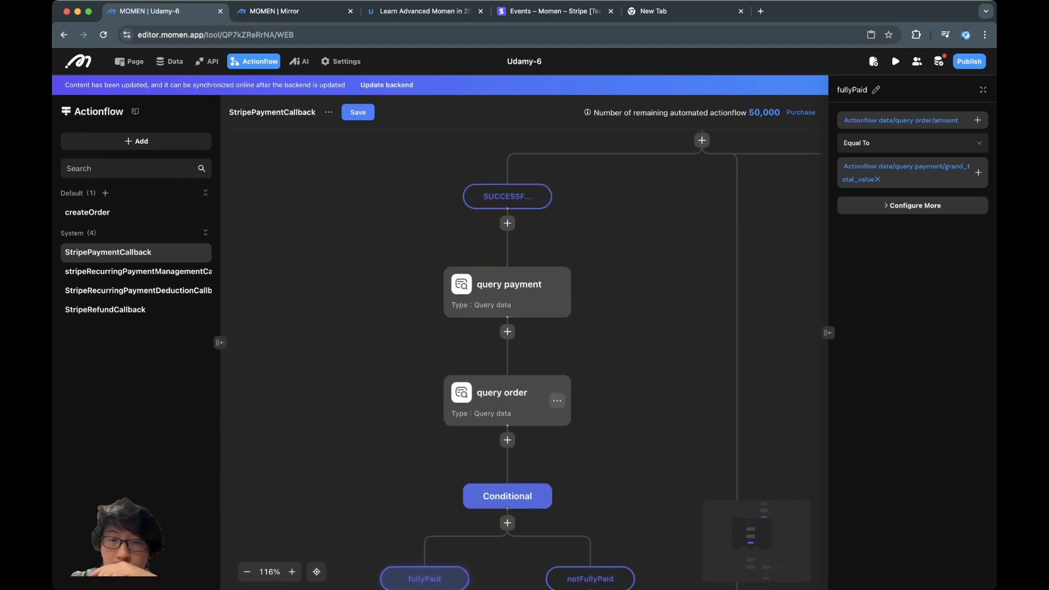
- Delete the query order step and make fullyPaid's first operand query payment's grand_total_value
left_click(557, 401)
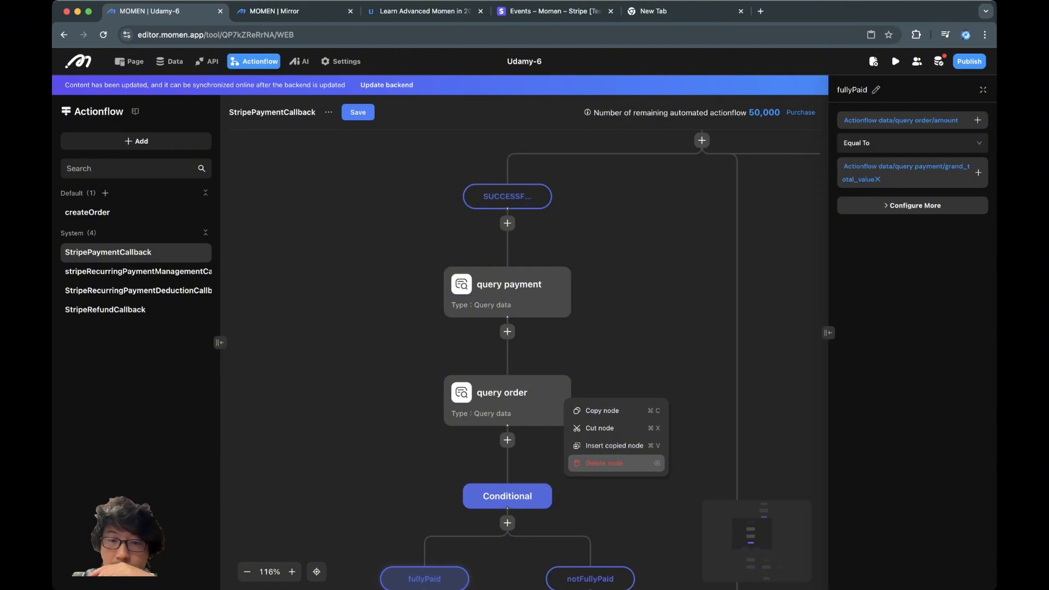
left_click(604, 463)
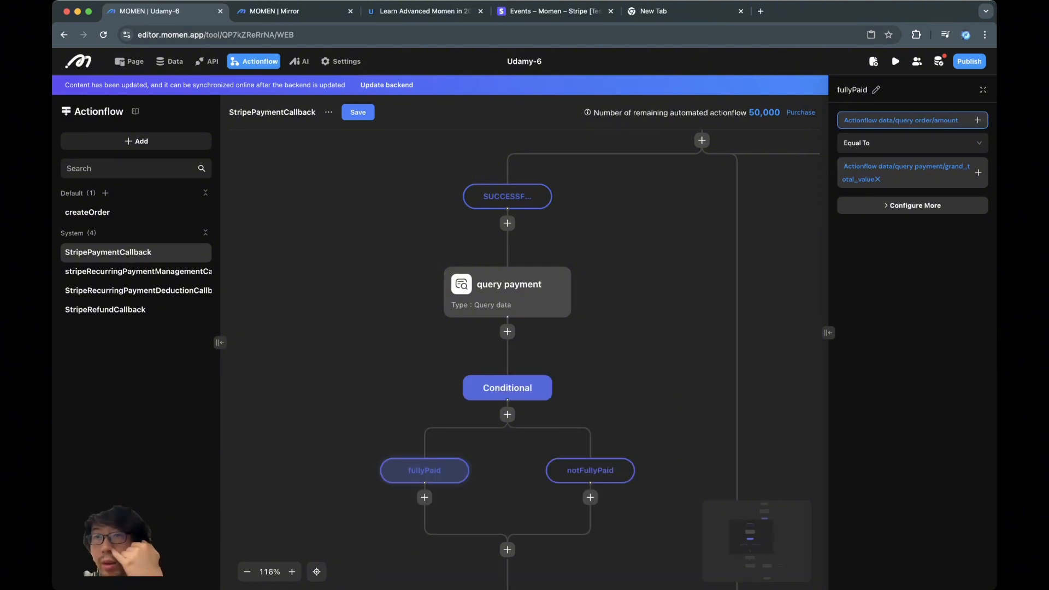
key("BackSpace")
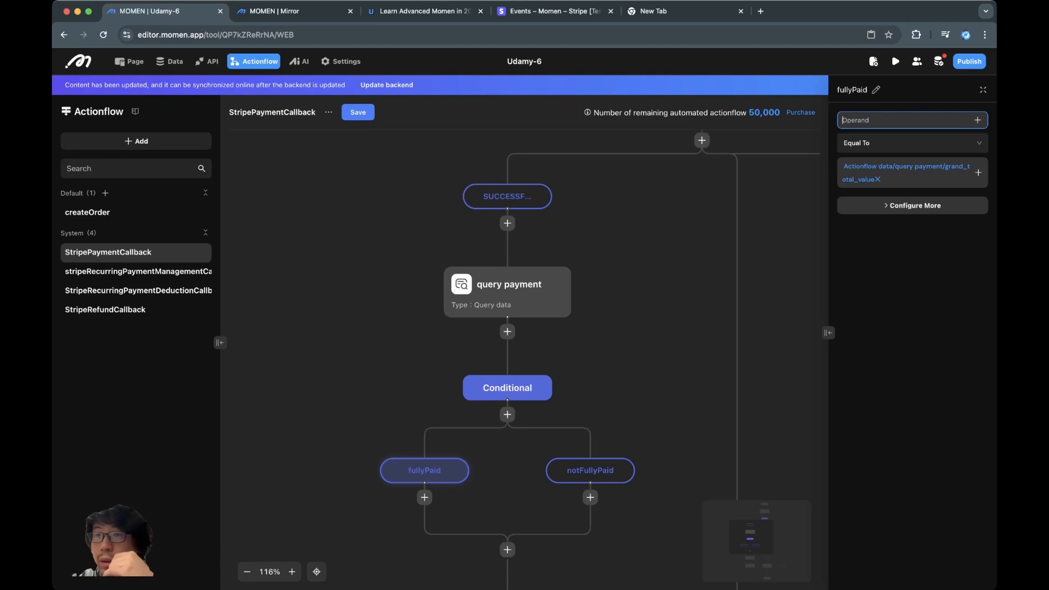
left_click(977, 120)
left_click(940, 147)
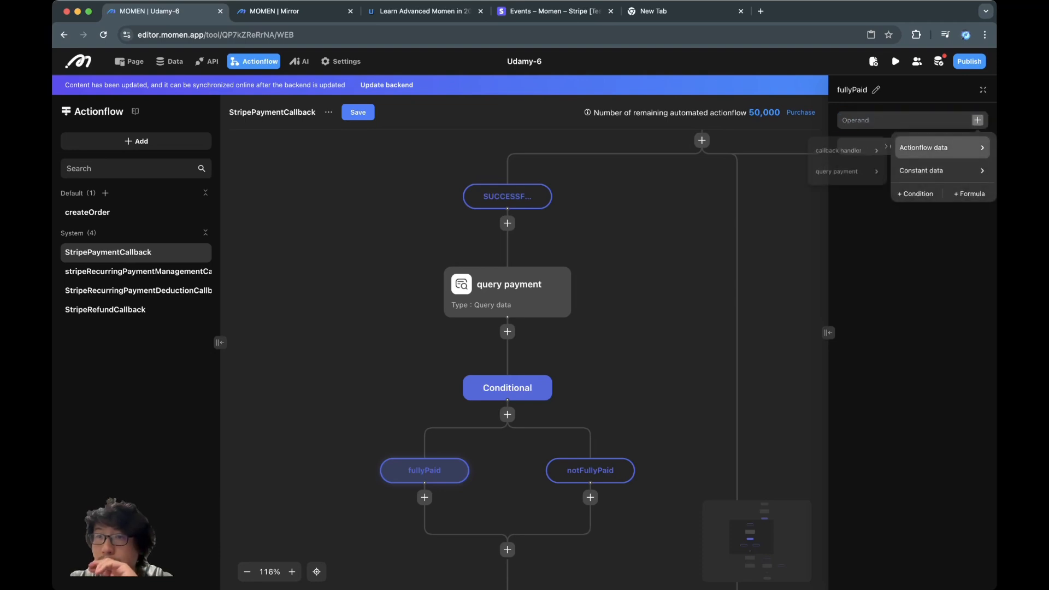
left_click(850, 175)
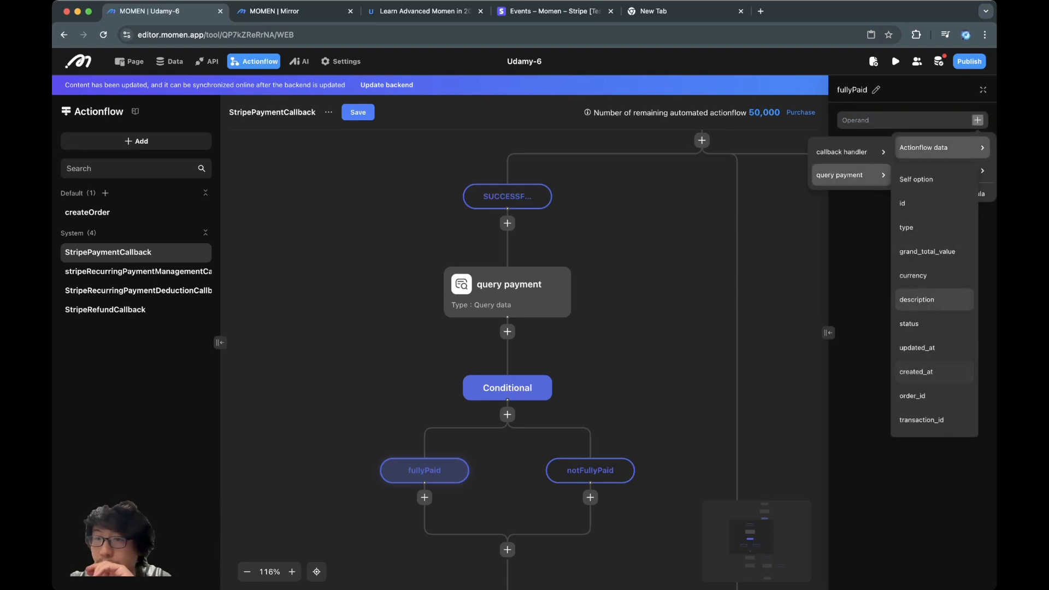
left_click(927, 252)
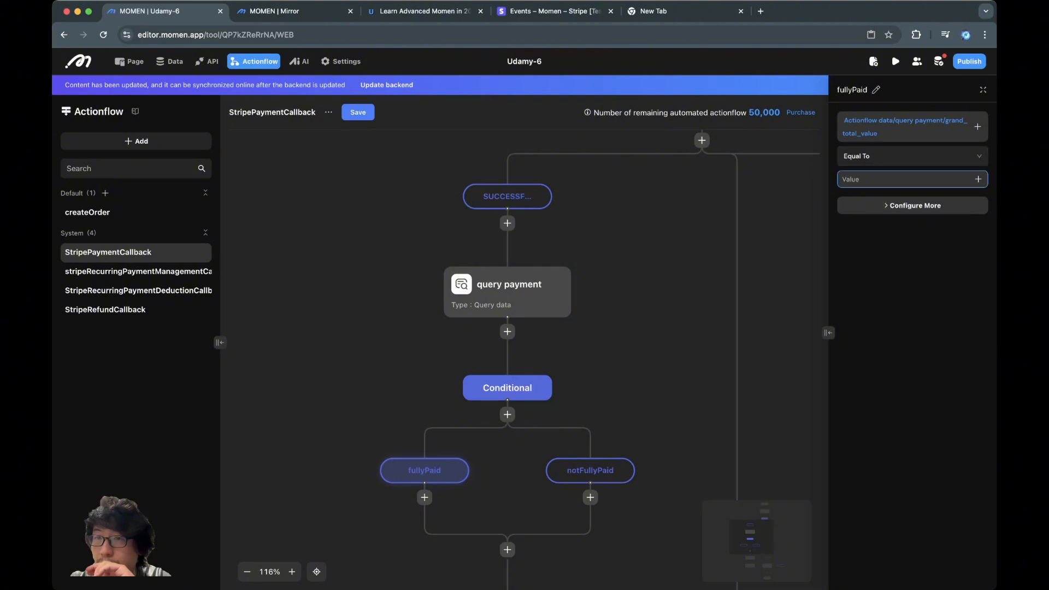
- Compare it Equal To query payment's purchase_order amount
left_click(978, 179)
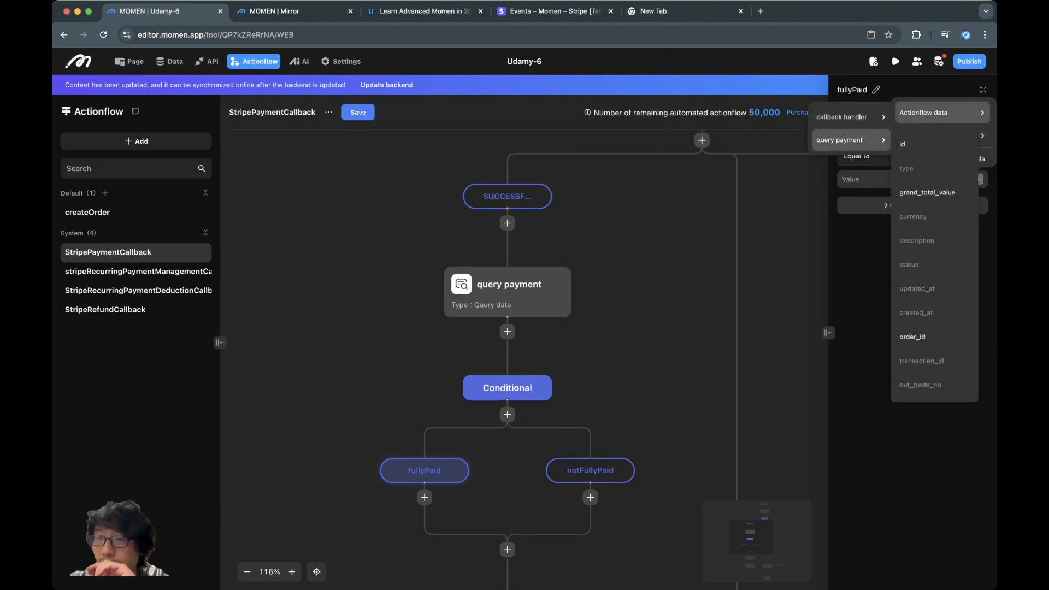
scroll(928, 257, "down", 3)
mouse_move(934, 387)
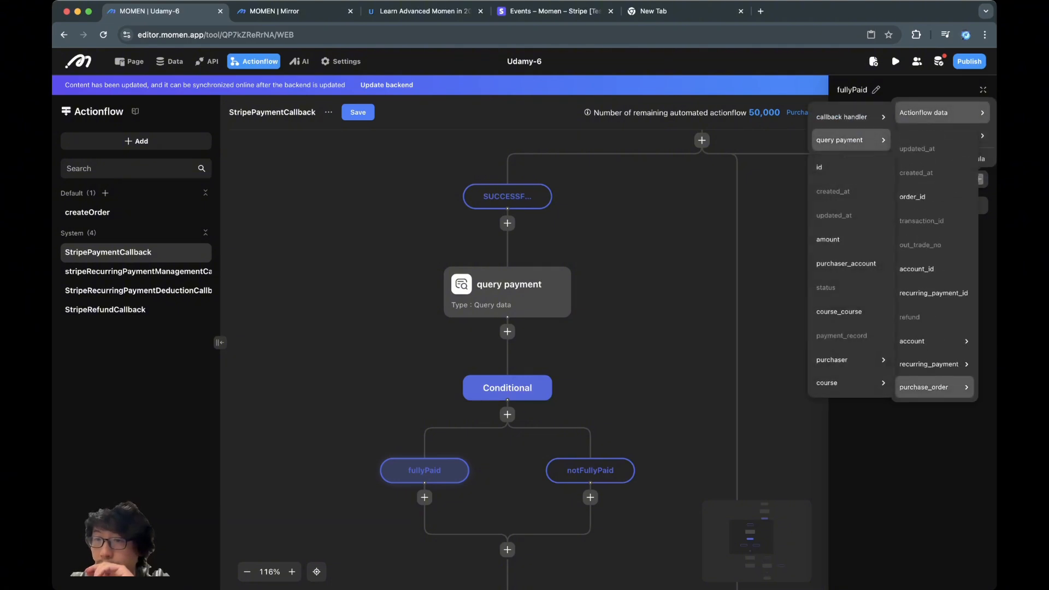
left_click(835, 239)
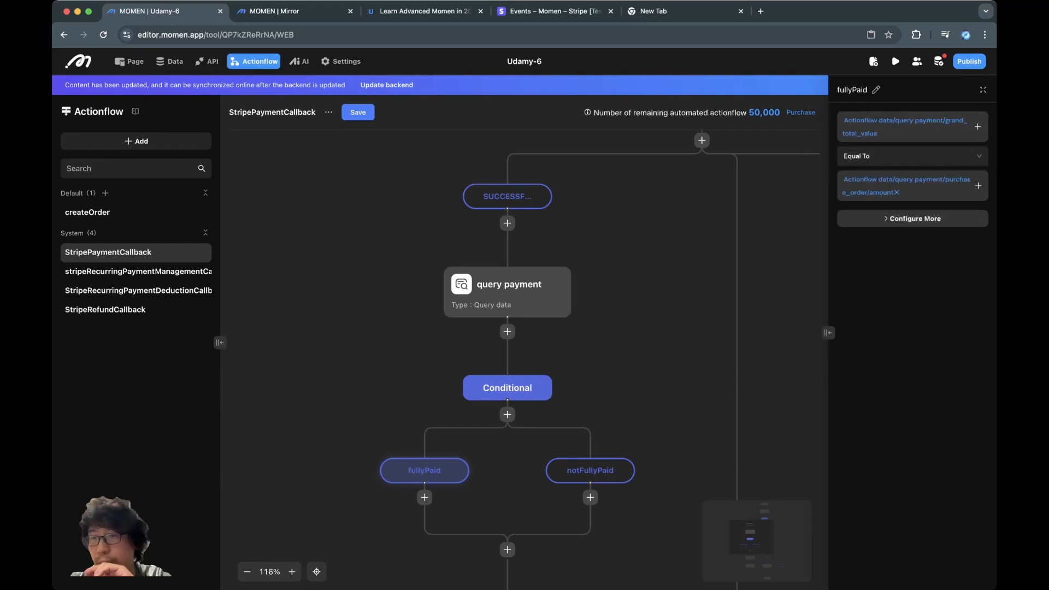
scroll(524, 350, "down", 2)
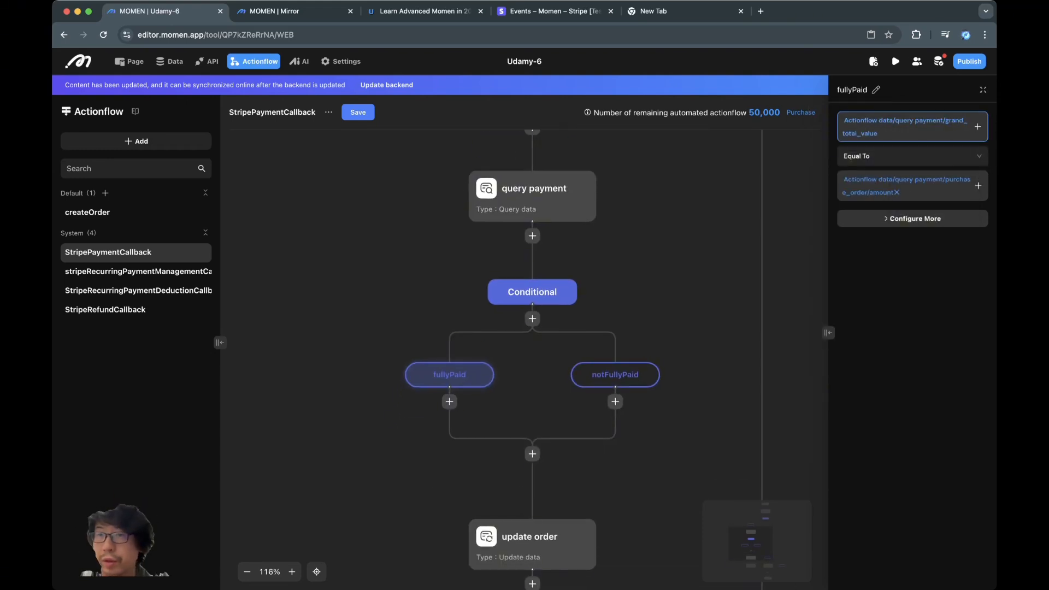
- Move update order under the fullyPaid branch, with add course right after it
left_click(705, 246)
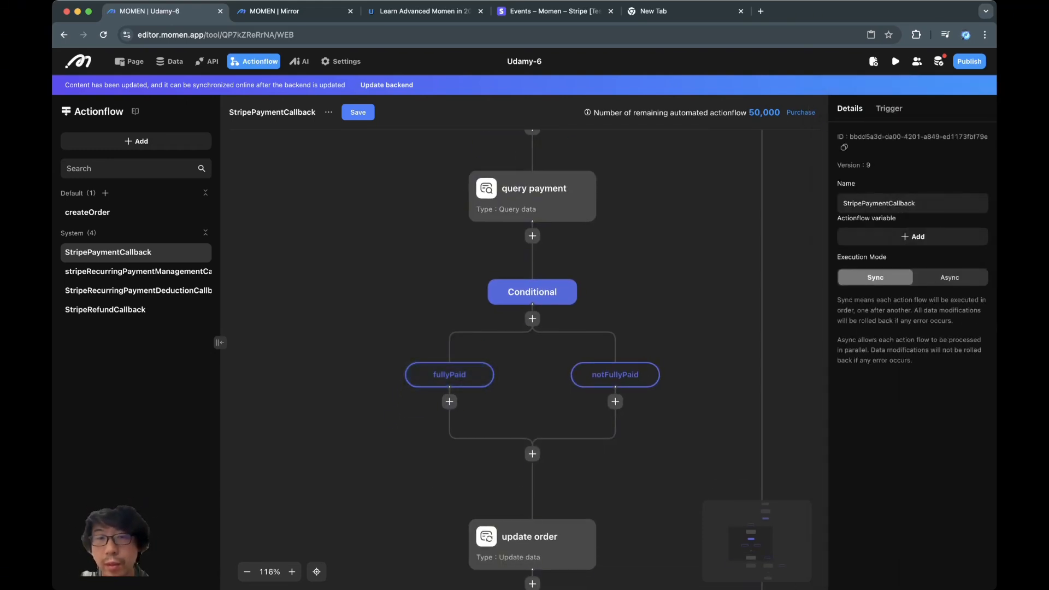
scroll(519, 404, "down", 2)
left_click(537, 423)
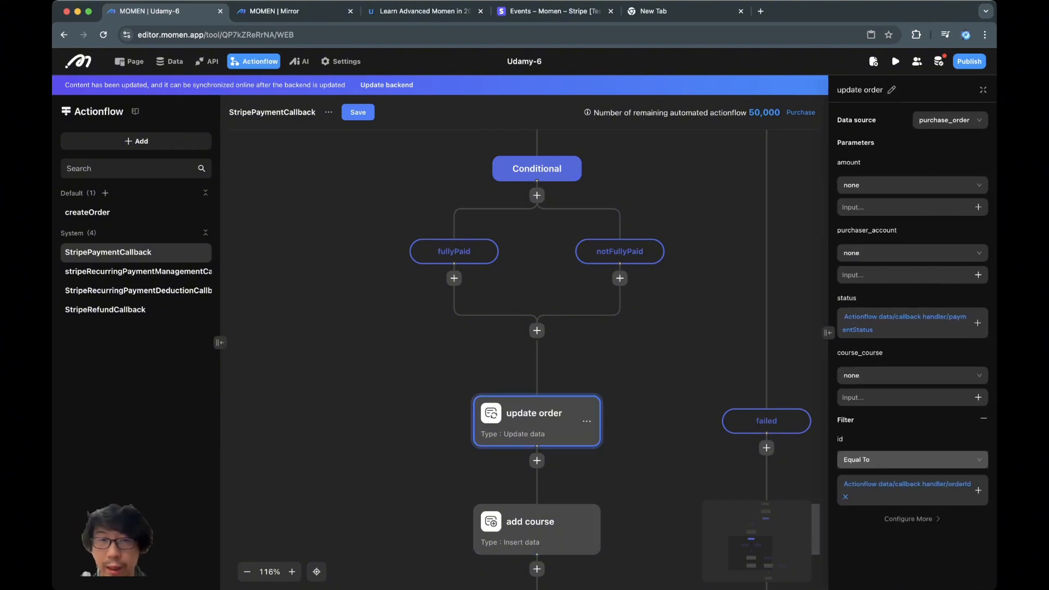
left_click(587, 421)
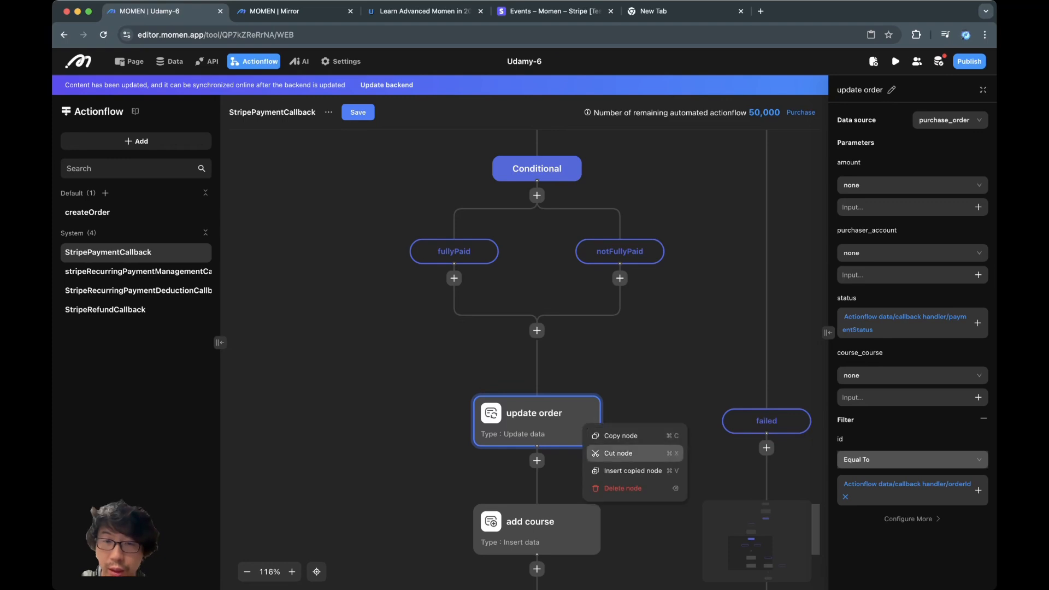
left_click(618, 453)
left_click(454, 278)
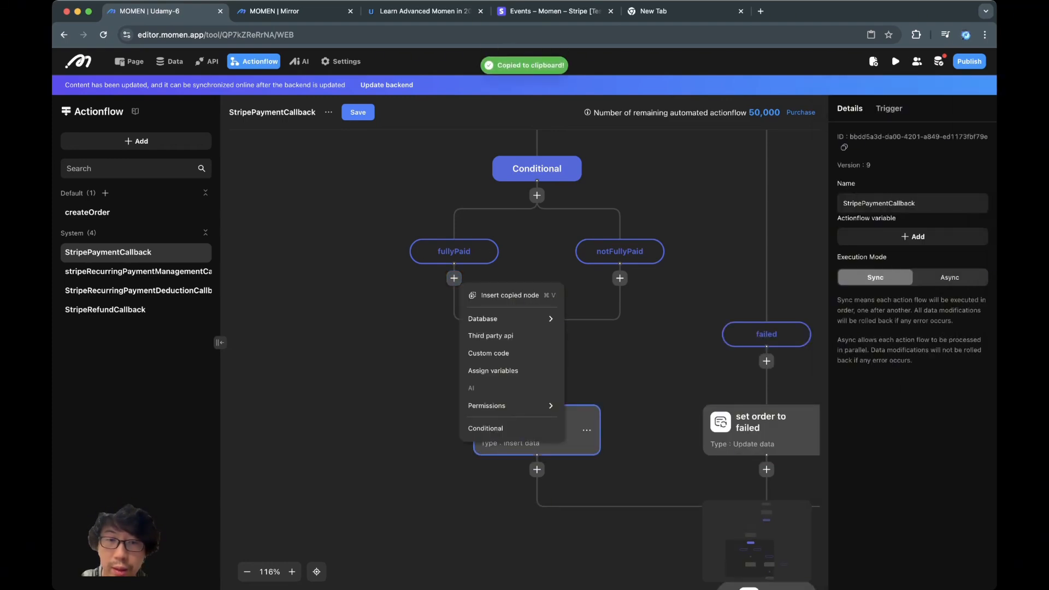
left_click(504, 295)
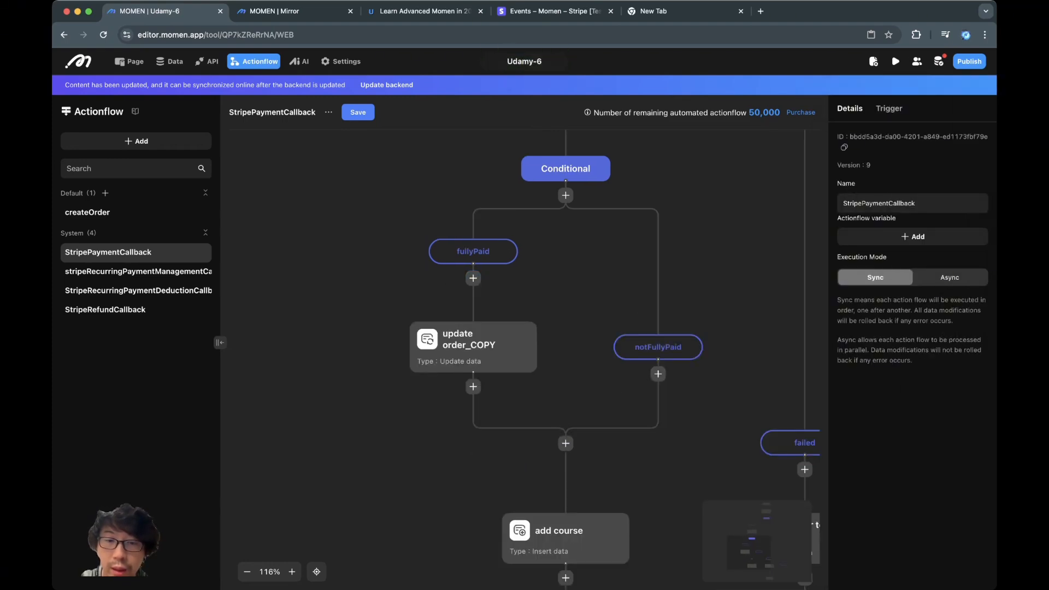
left_click(615, 539)
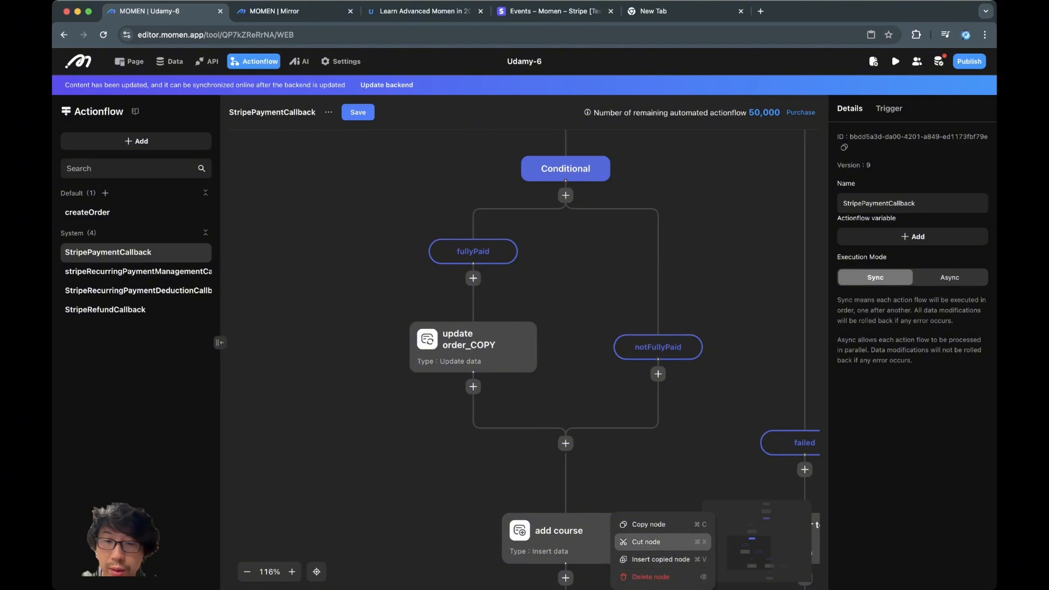
left_click(646, 541)
left_click(474, 386)
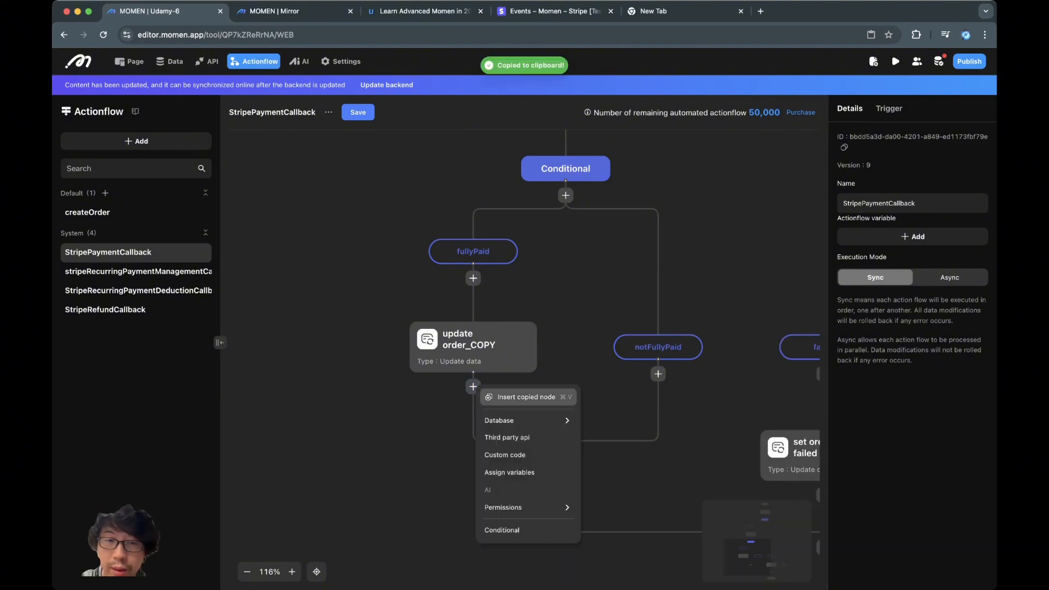
left_click(524, 397)
- Strip the _COPY suffix so the steps are named update order and add course
scroll(658, 482, "right", 1)
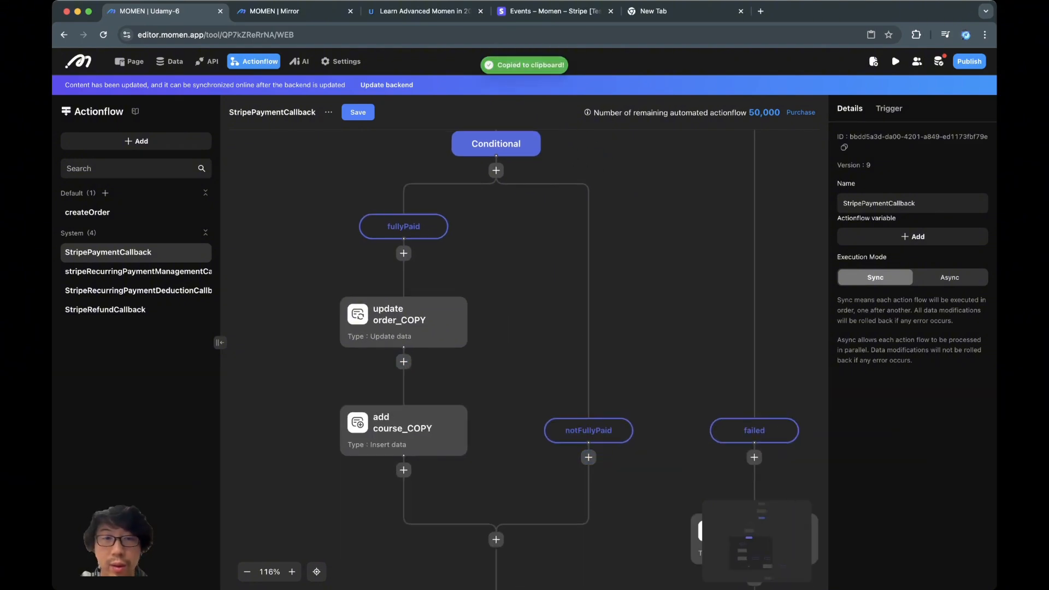
left_click(405, 326)
scroll(406, 326, "down", 2)
scroll(390, 323, "down", 5)
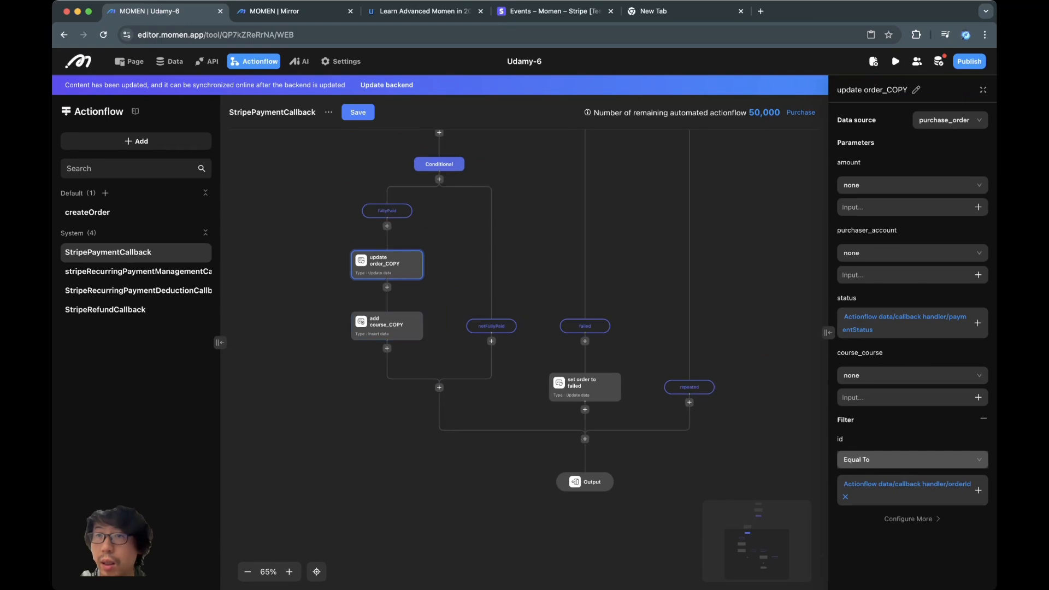
left_click(917, 89)
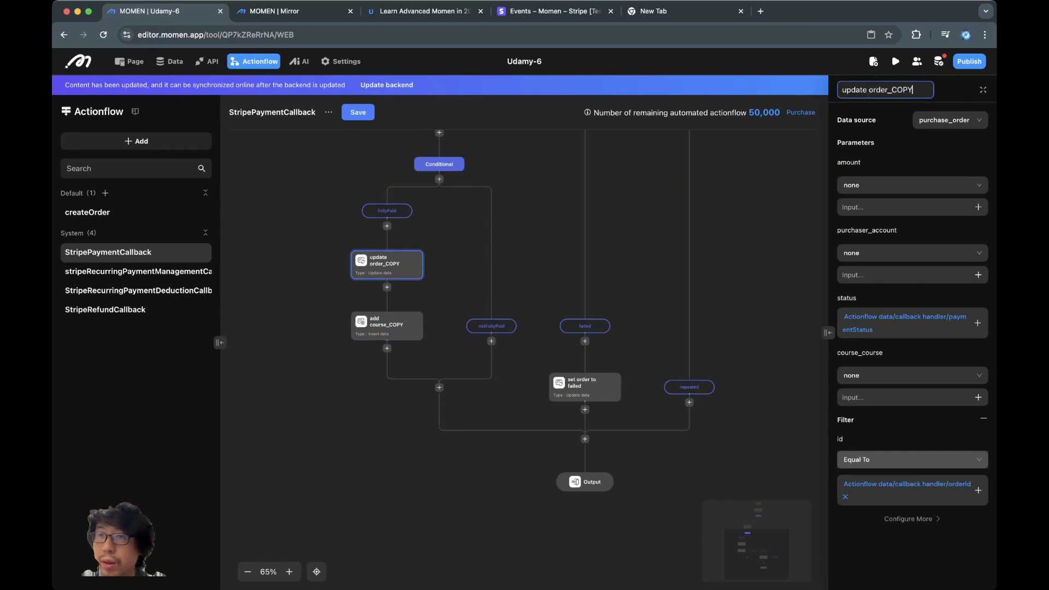
left_click(387, 326)
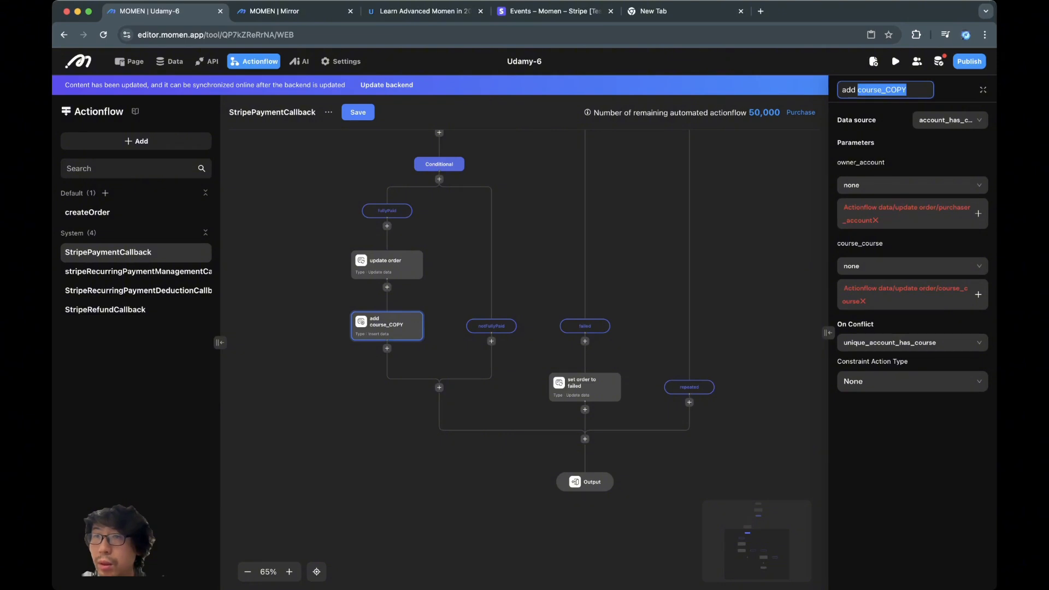
key("Right")
key("BackSpace")
key("BackSpace")
key("BackSpace")
key("BackSpace")
key("BackSpace")
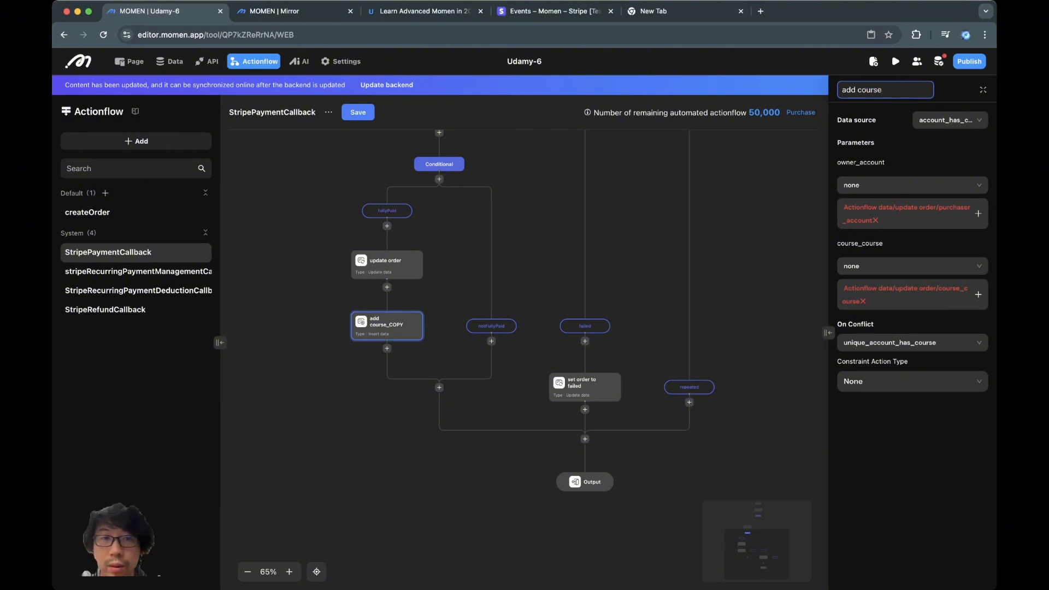
left_click(636, 230)
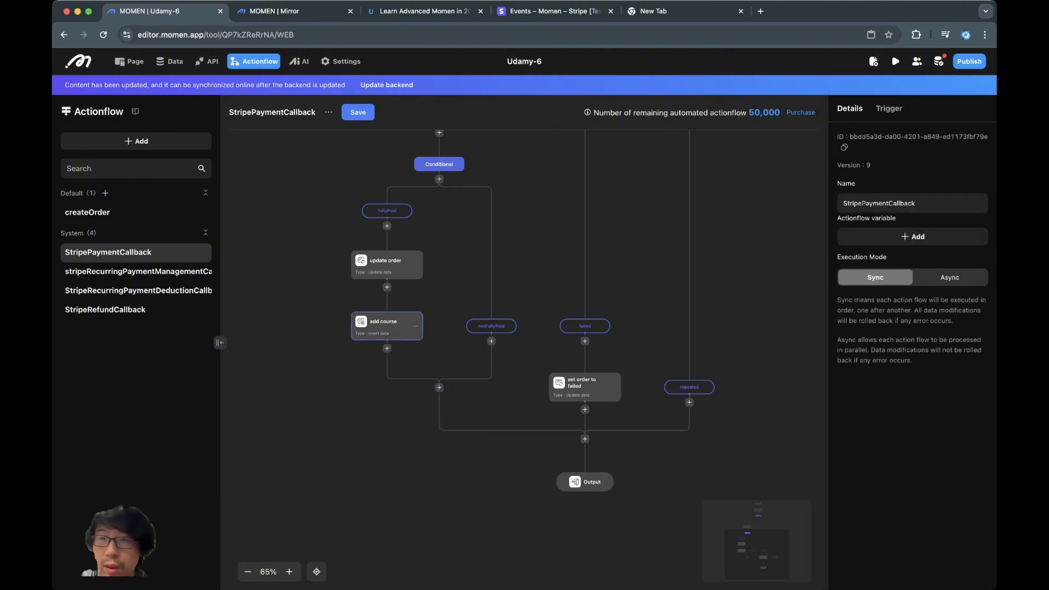
left_click(387, 327)
key("BackSpace")
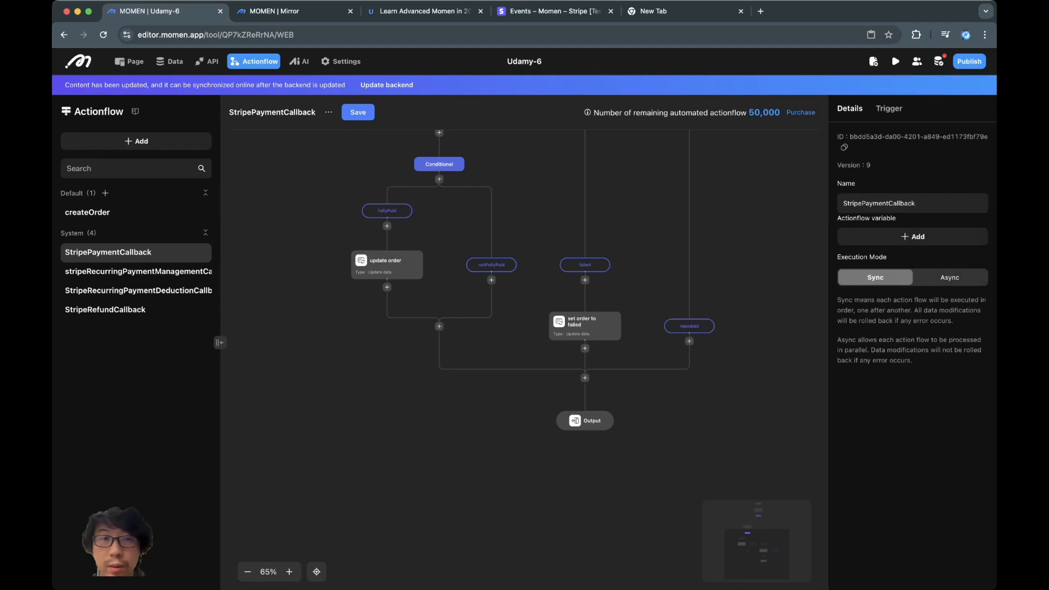
key("super+z")
- Bind add course's owner_account and course_course to update order's purchaser_account and course_course
left_click(978, 213)
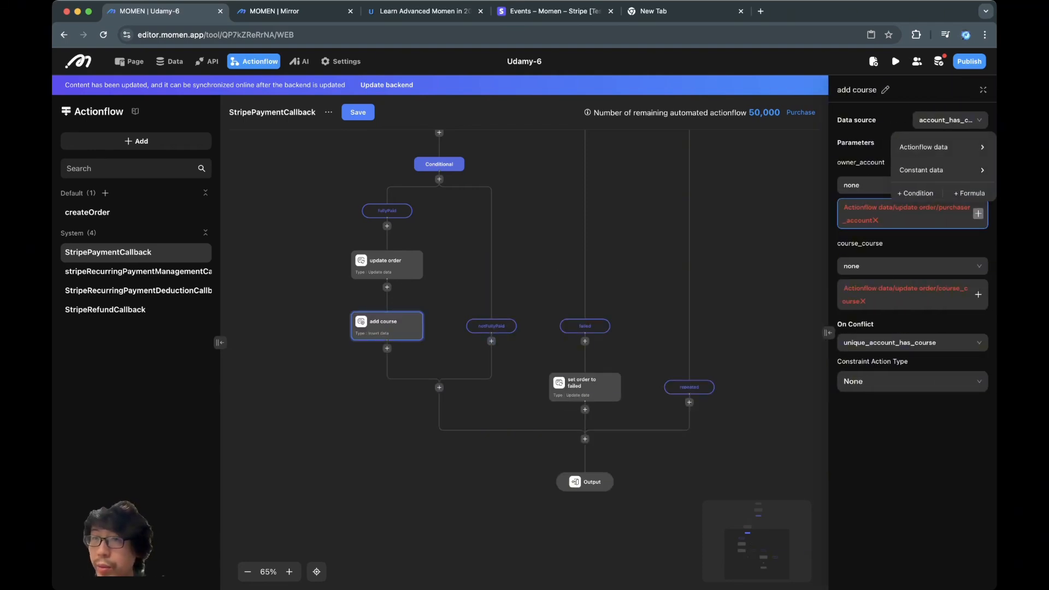
left_click(940, 147)
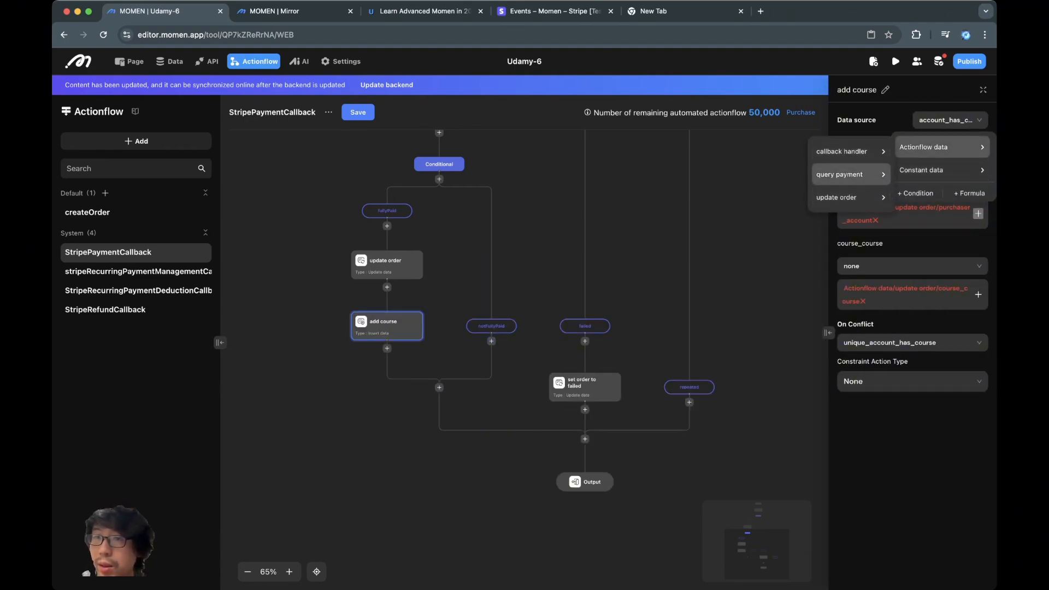
mouse_move(850, 197)
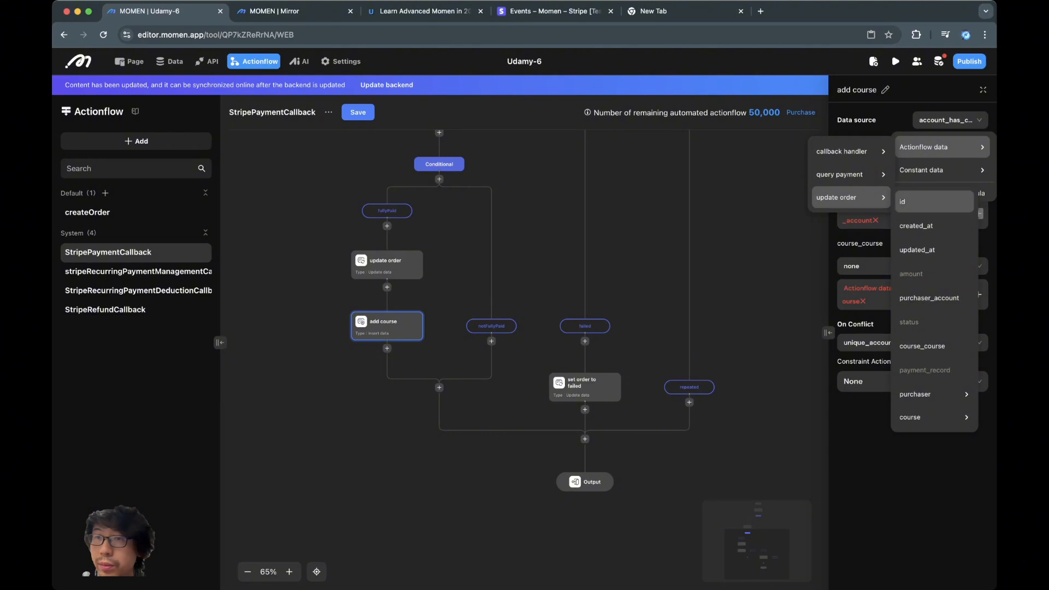
left_click(929, 297)
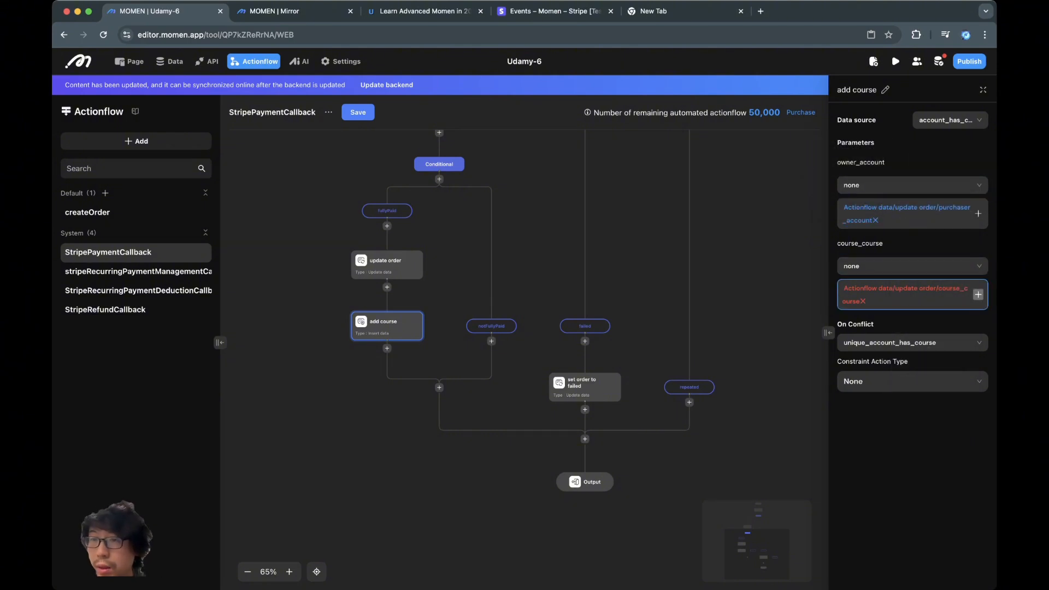
left_click(978, 294)
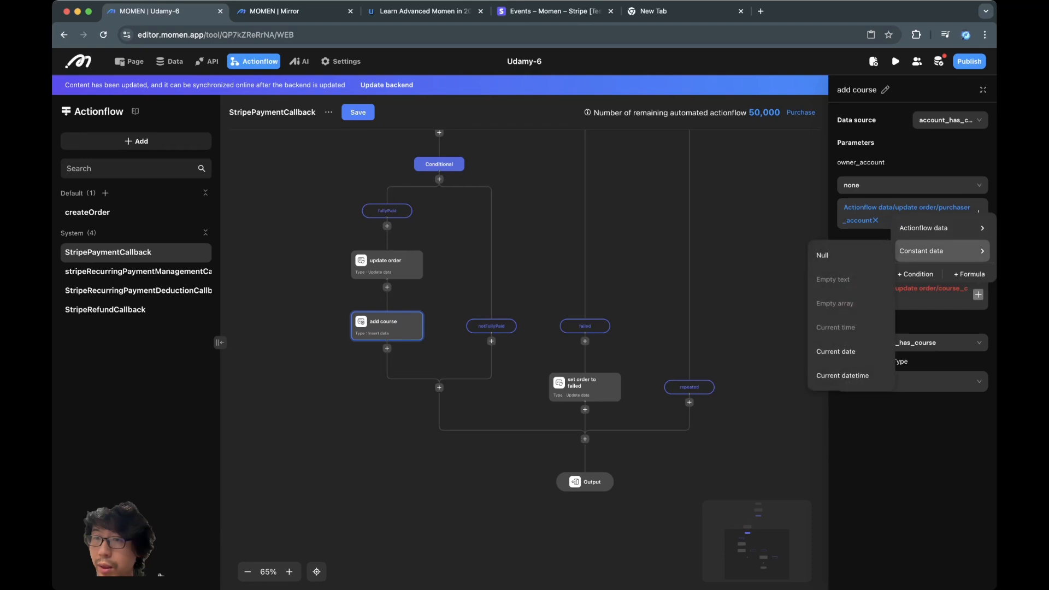
mouse_move(940, 228)
mouse_move(846, 278)
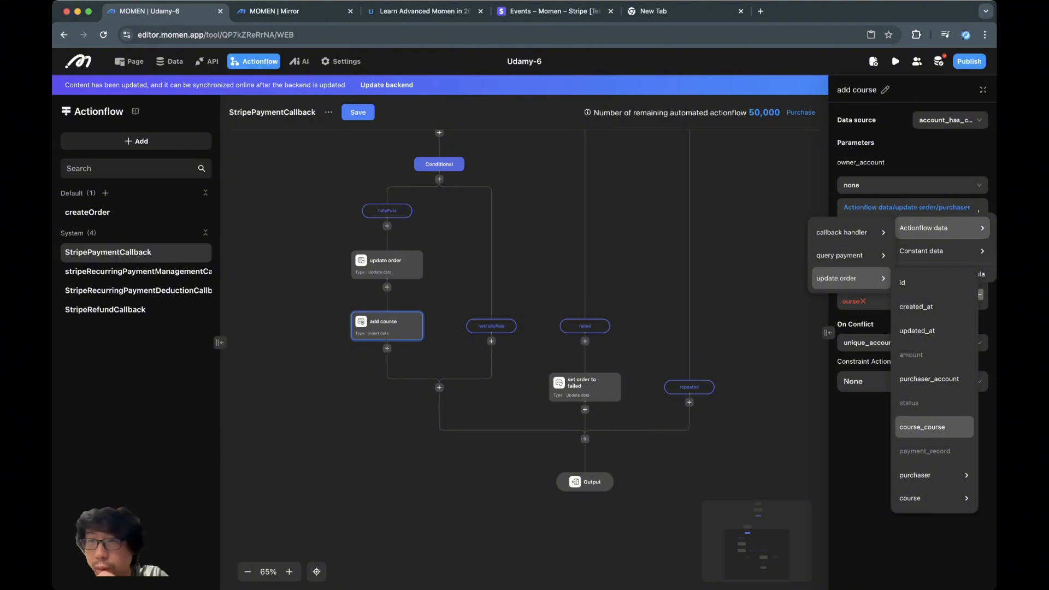
left_click(922, 427)
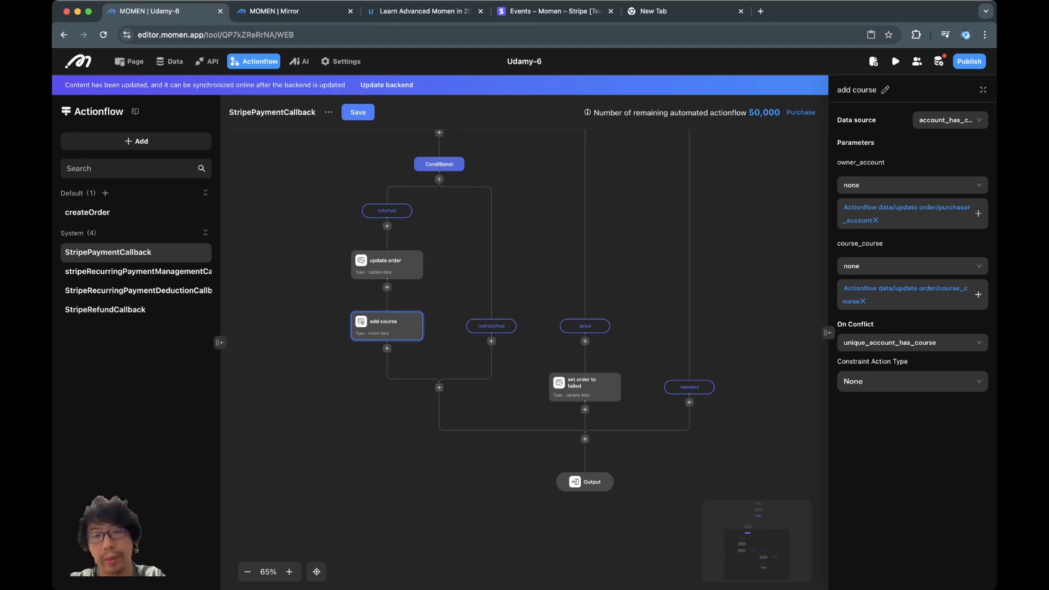
- Add an Update data step under notFullyPaid setting purchase_order status to PARTIALLY_PAID
left_click(492, 340)
mouse_move(541, 375)
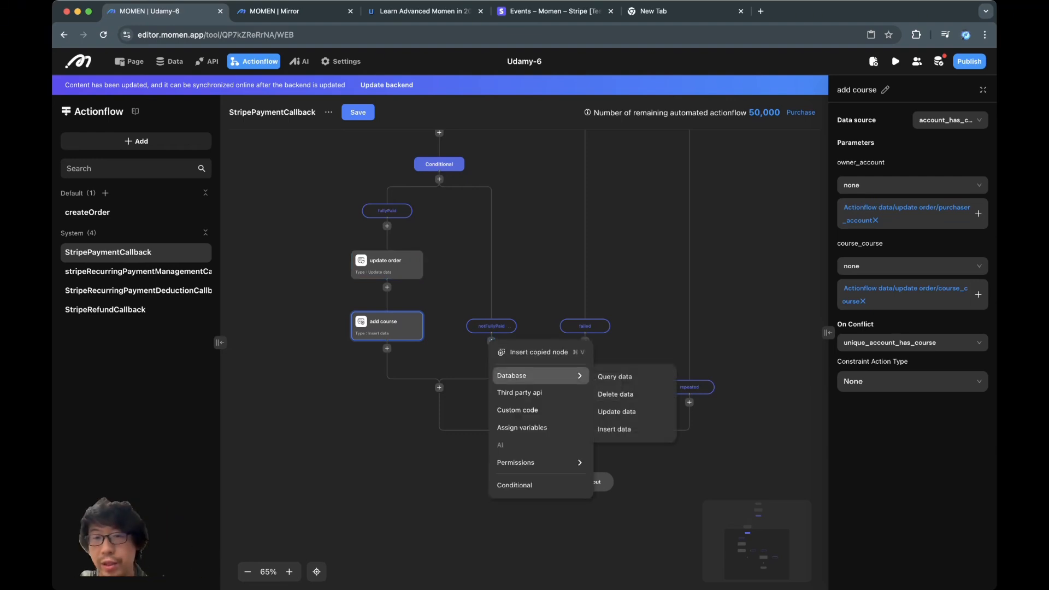
left_click(616, 412)
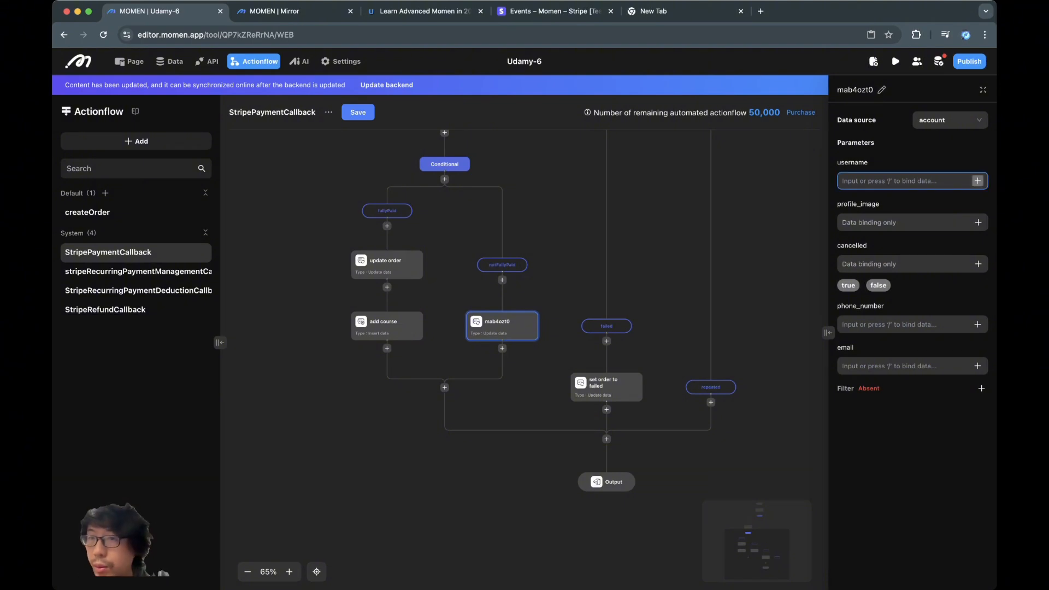
left_click(950, 119)
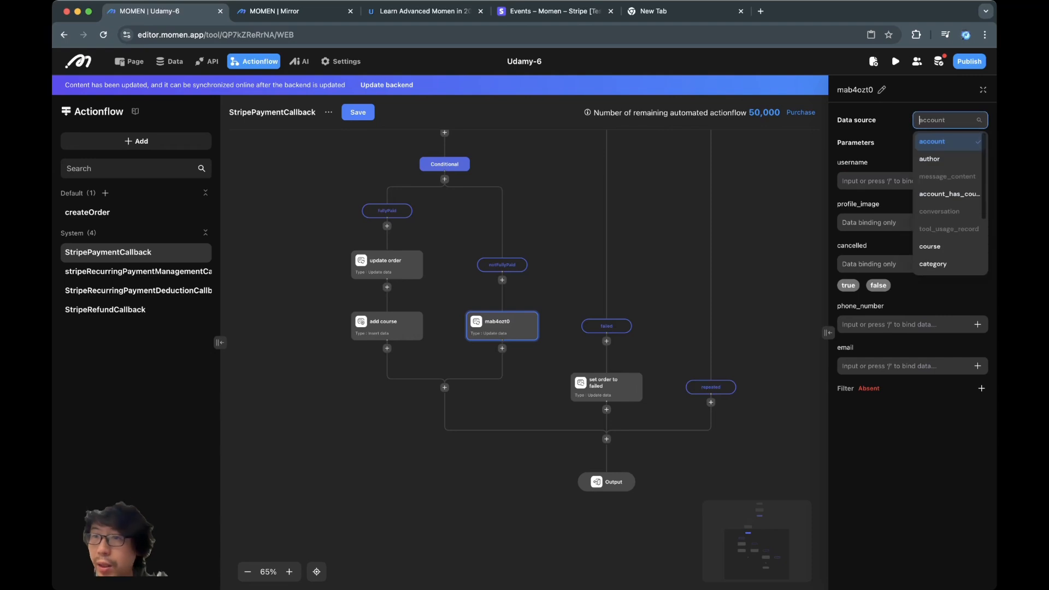
scroll(950, 208, "down", 4)
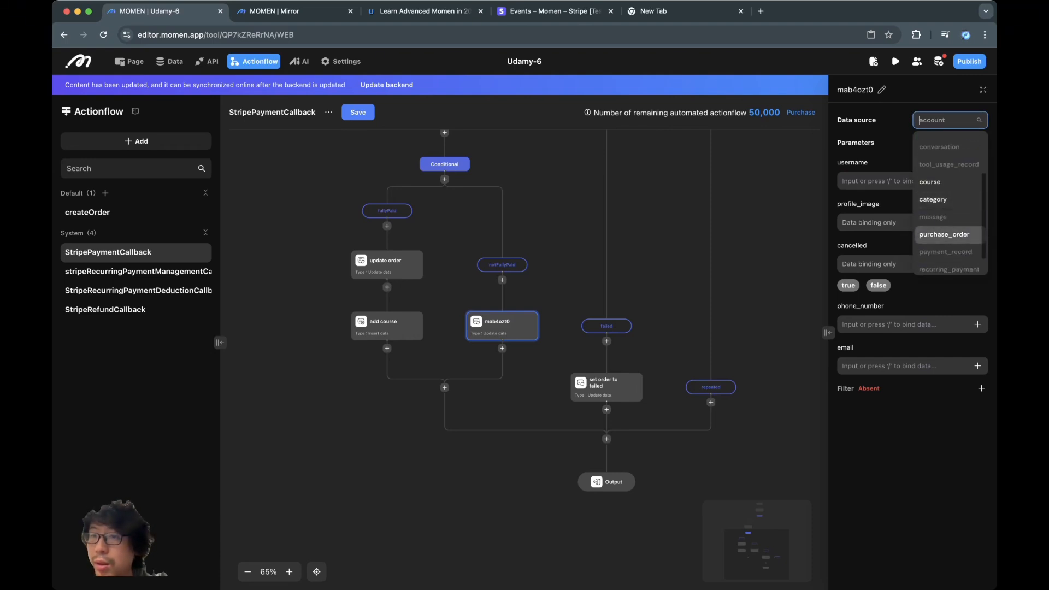
left_click(944, 228)
left_click(907, 316)
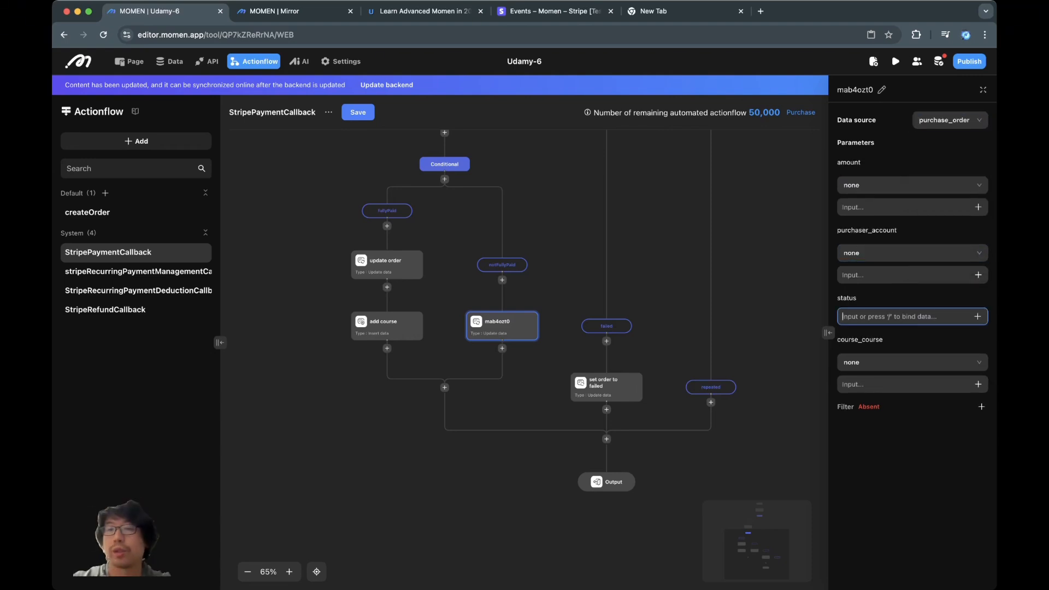
type("PARTIALLY_")
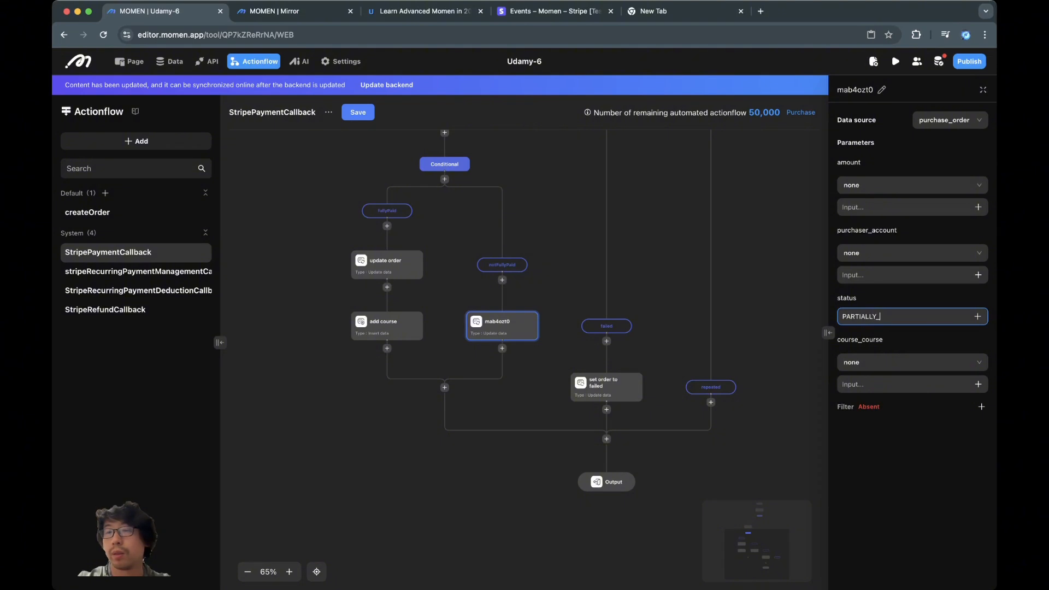
type("PAID")
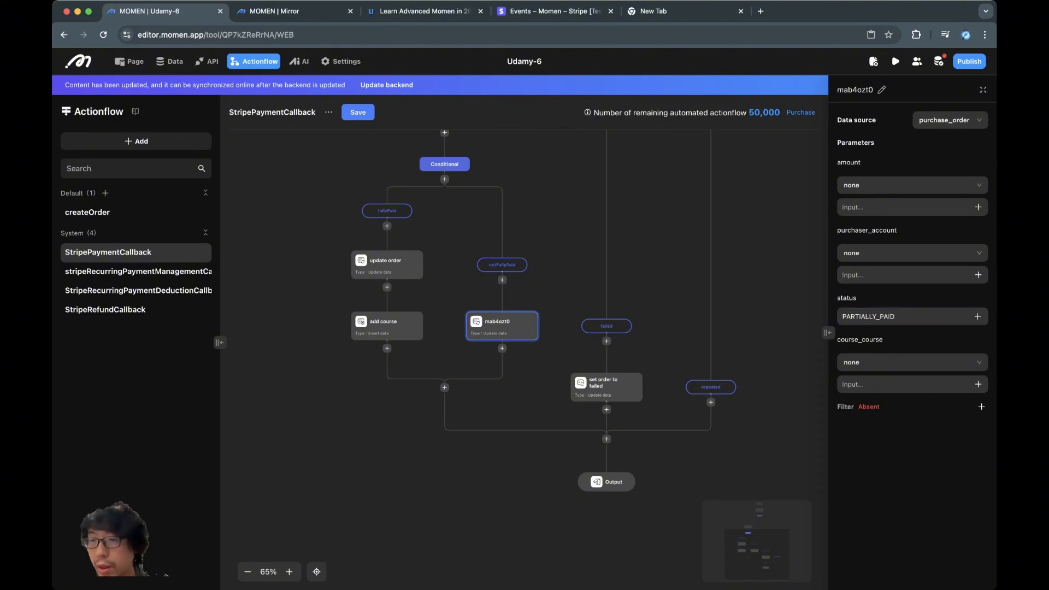
- Filter the update so the order id equals the callback handler's orderId
left_click(982, 407)
left_click(929, 167)
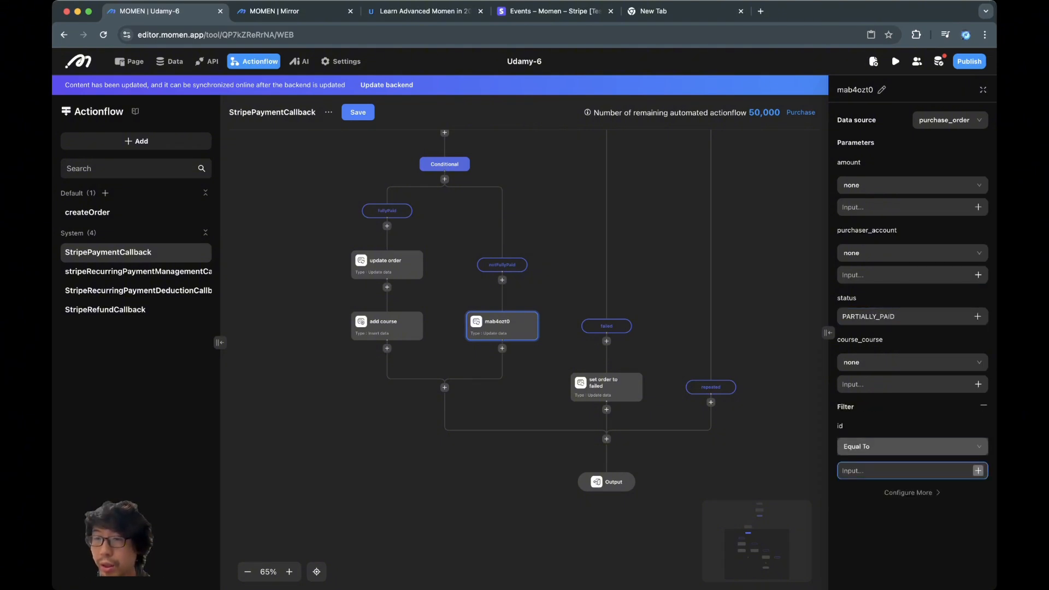
left_click(977, 471)
mouse_move(940, 404)
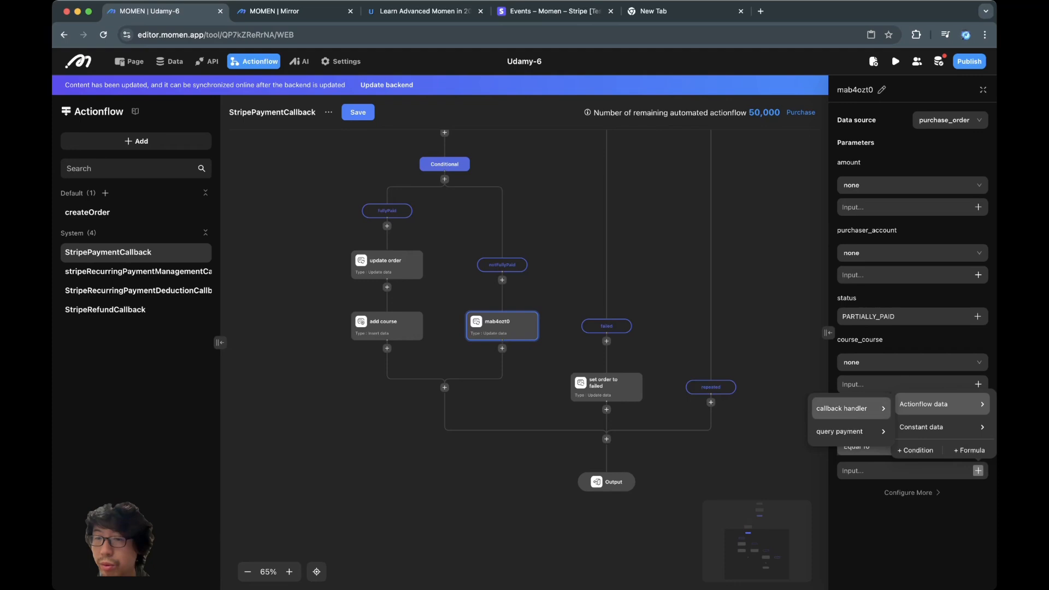
mouse_move(851, 408)
left_click(923, 459)
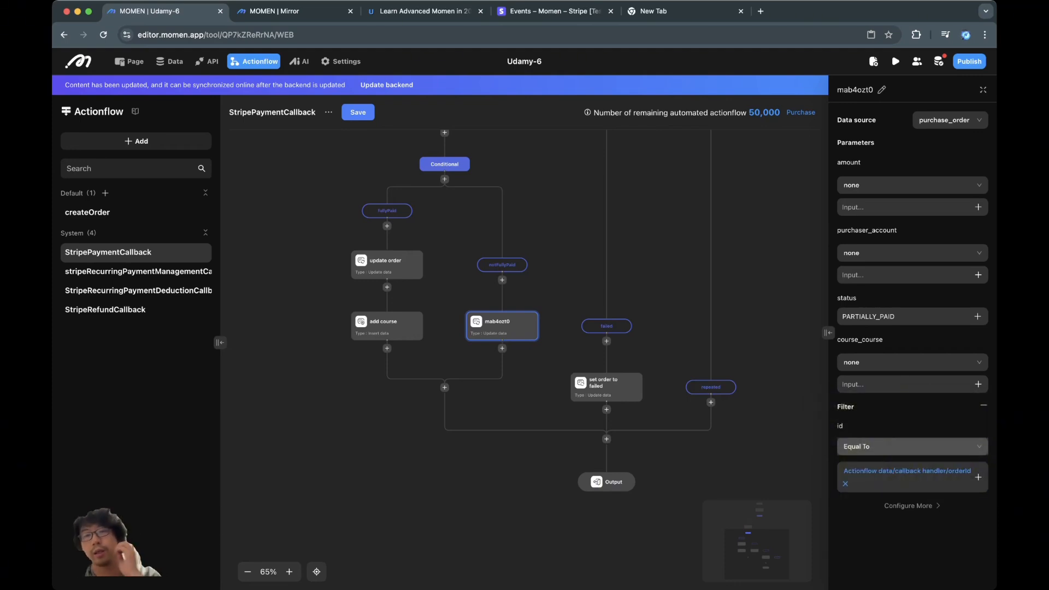
left_click(658, 263)
scroll(658, 263, "up", 3)
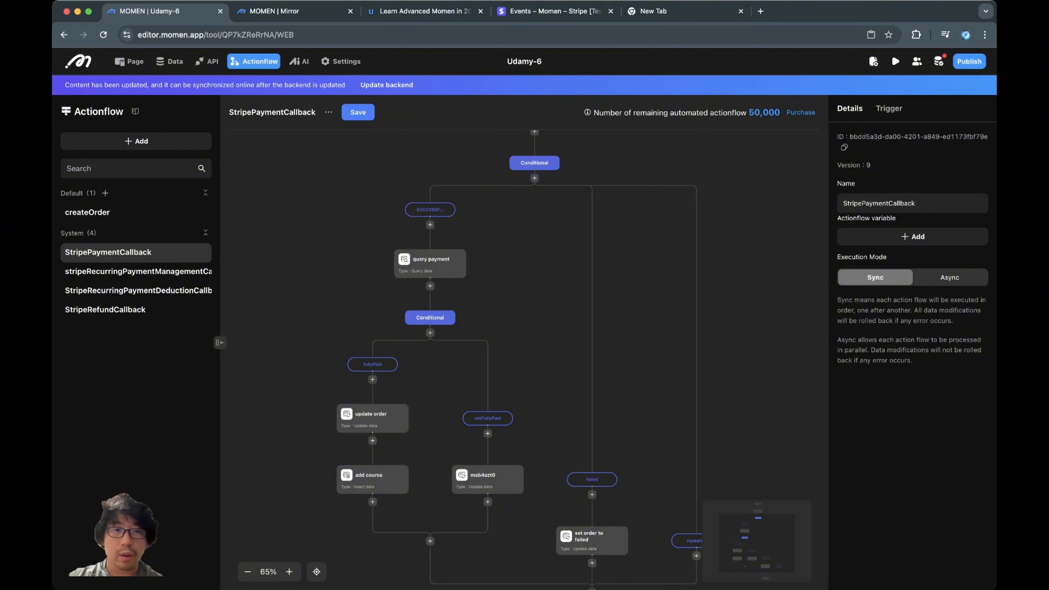
- Save StripePaymentCallback as version 10 and update the backend
left_click(358, 112)
left_click(604, 353)
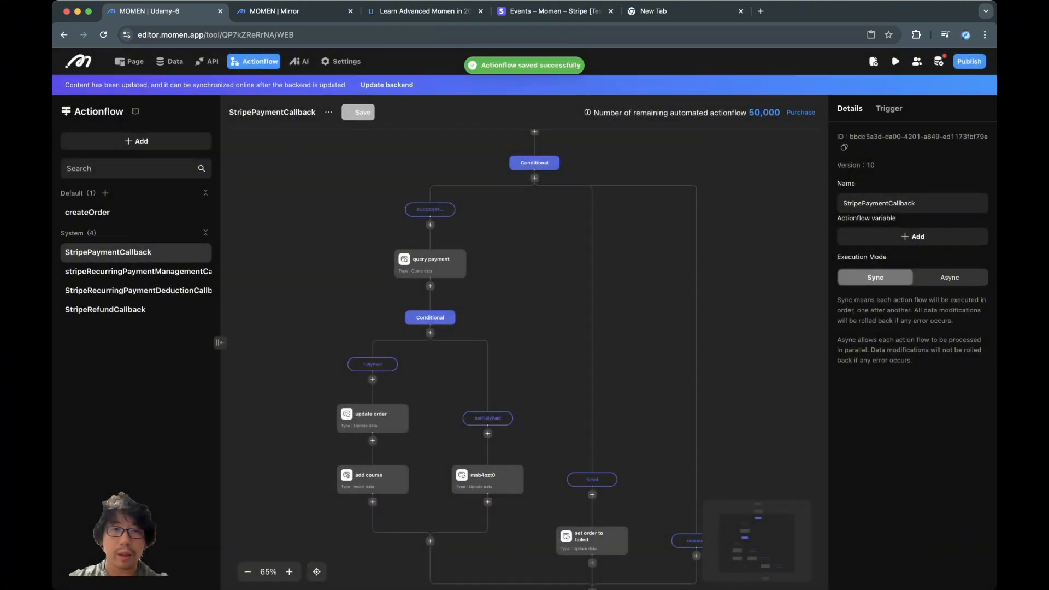
left_click(387, 85)
left_click(646, 383)
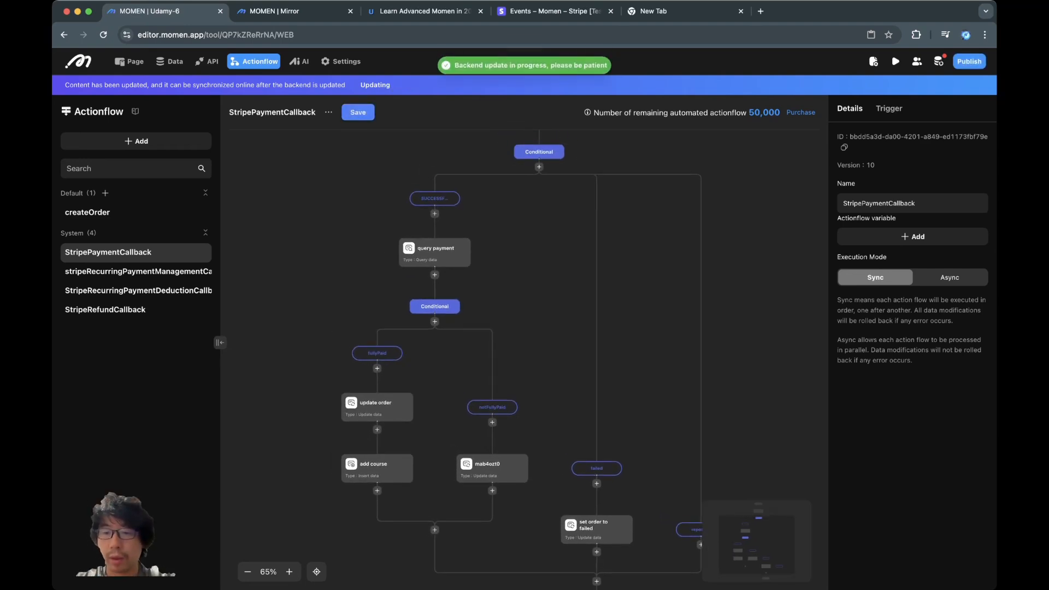
- Rename the notFullyPaid update step to 'update order to partially paid'
scroll(525, 349, "down", 3)
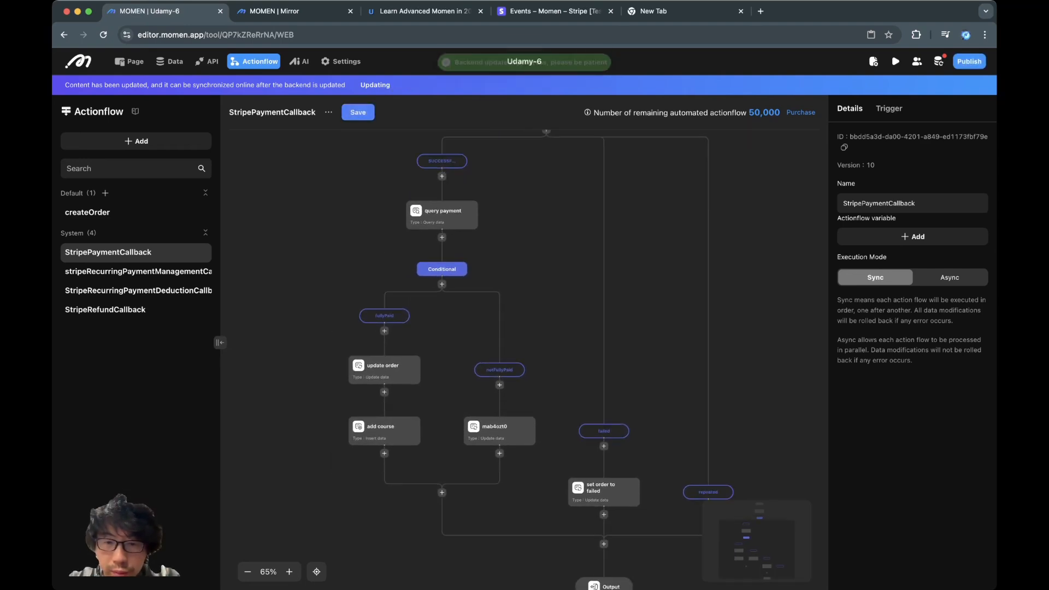
scroll(525, 349, "up", 2)
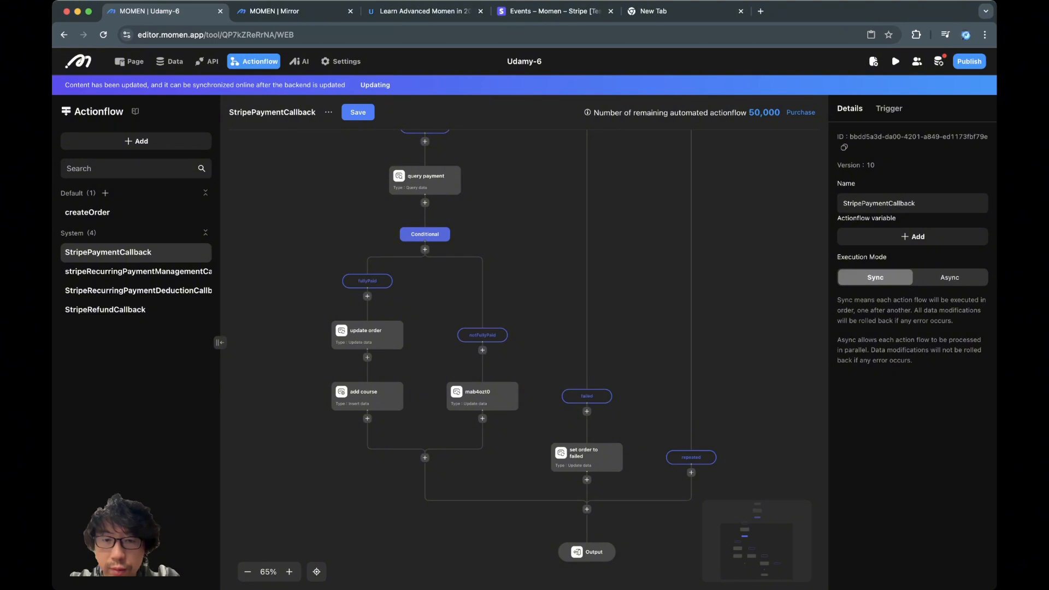
scroll(525, 349, "up", 2)
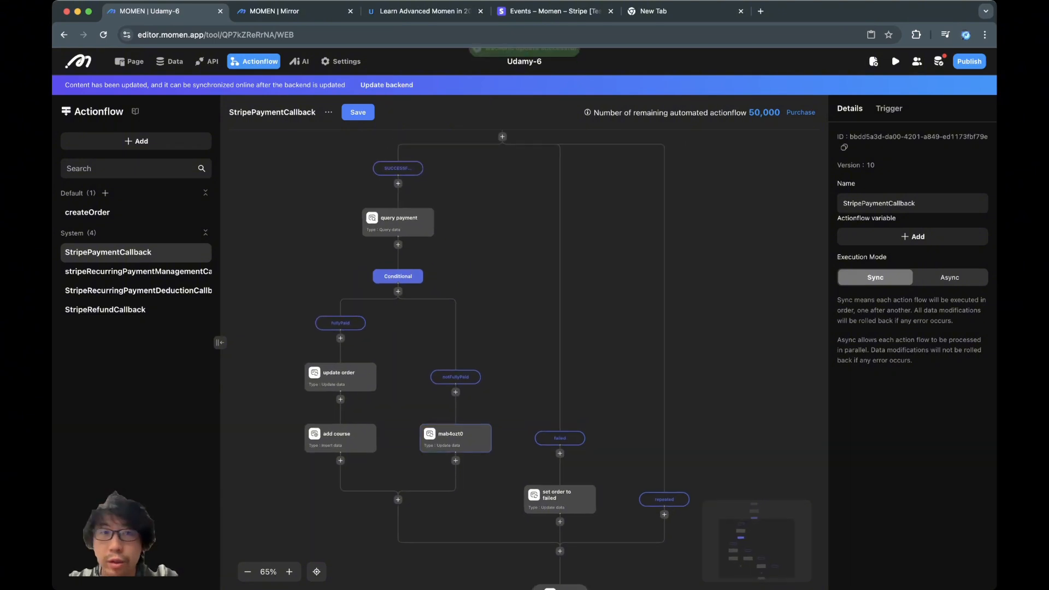
left_click(455, 438)
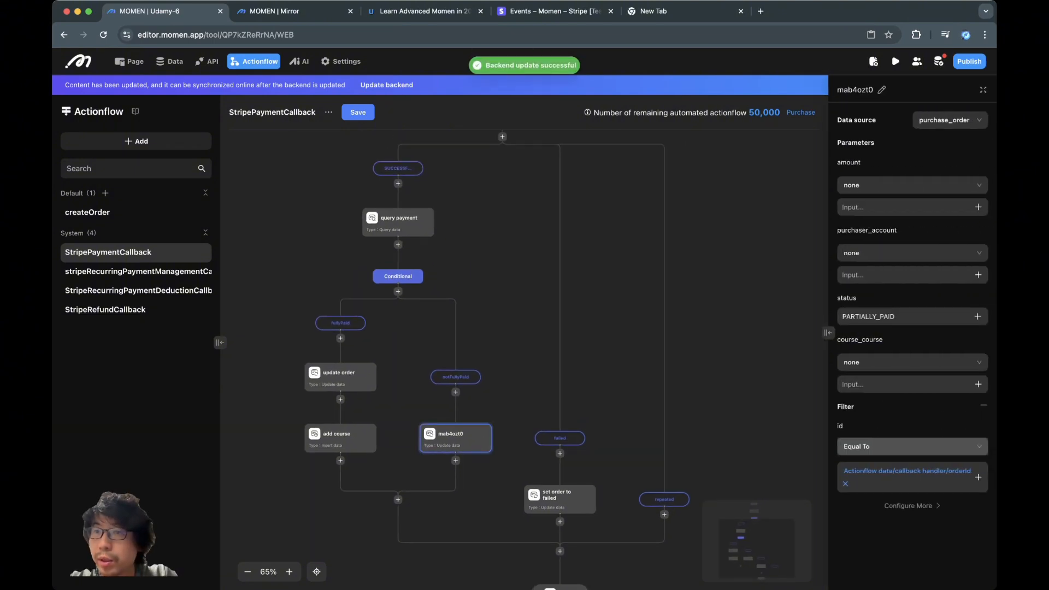
left_click(881, 90)
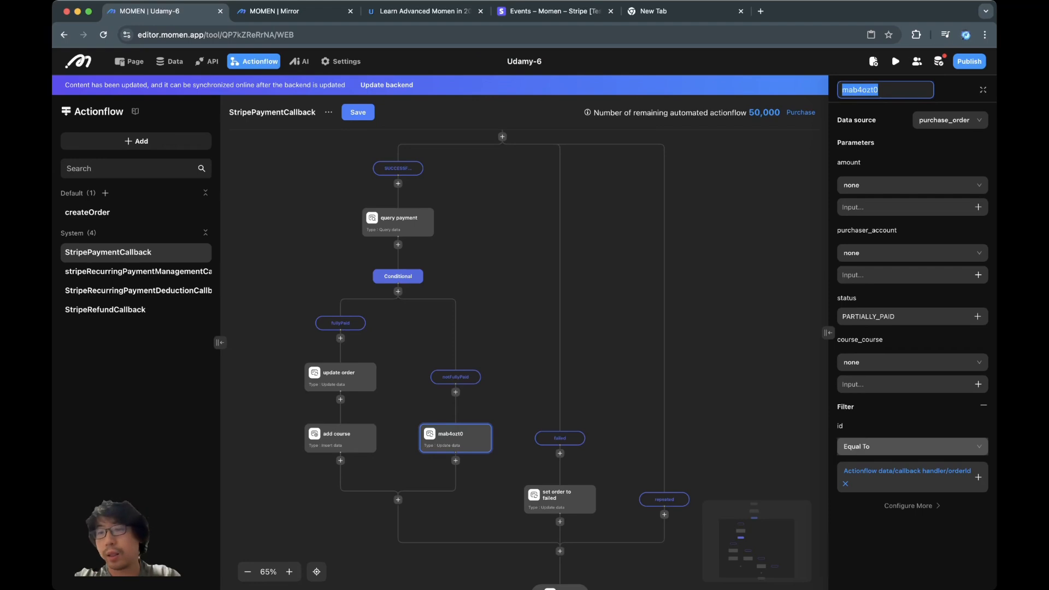
key("BackSpace")
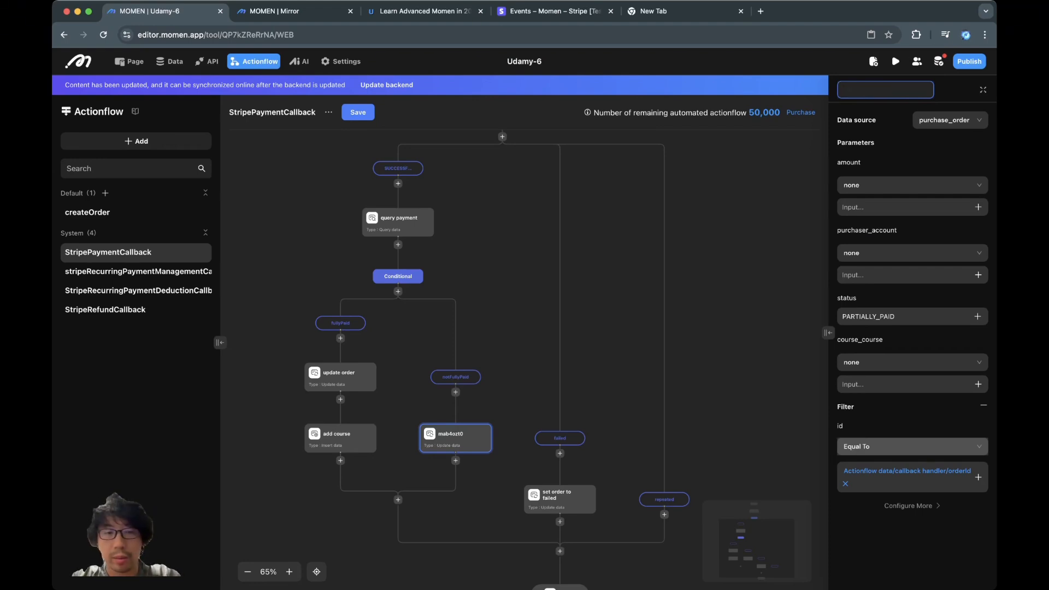
type("update order")
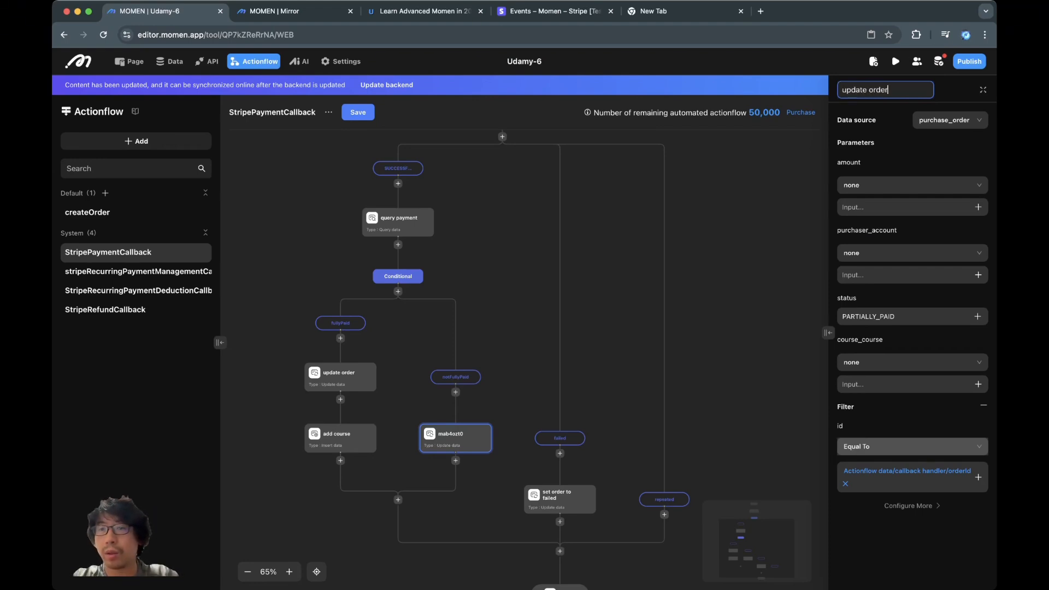
type(" to partiall")
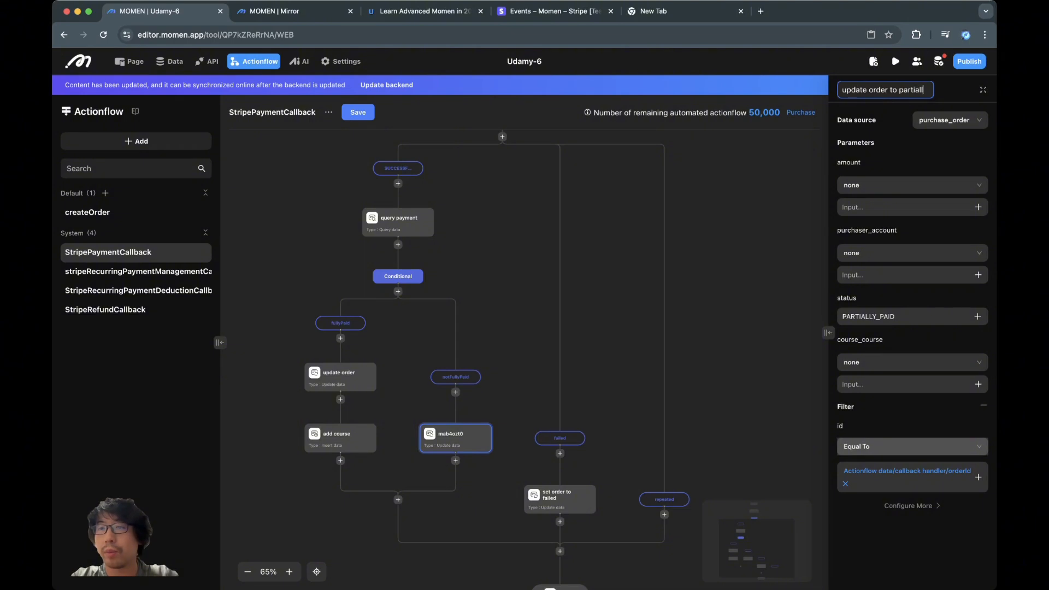
type("y paid")
key("Return")
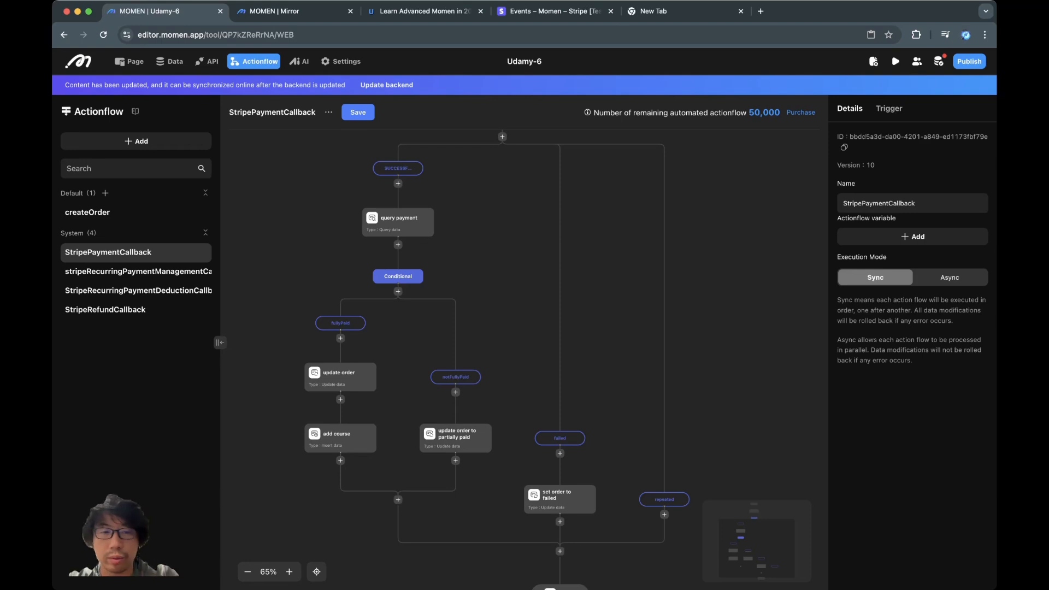
- Uncheck Limit on the query payment step so it returns all payment_record matches
left_click(340, 378)
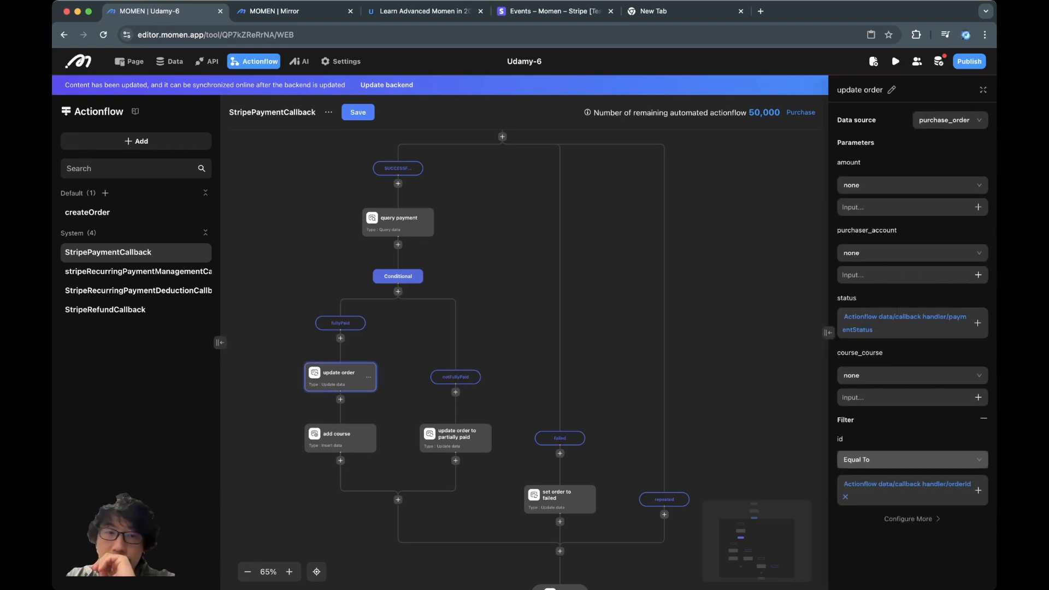
left_click(398, 222)
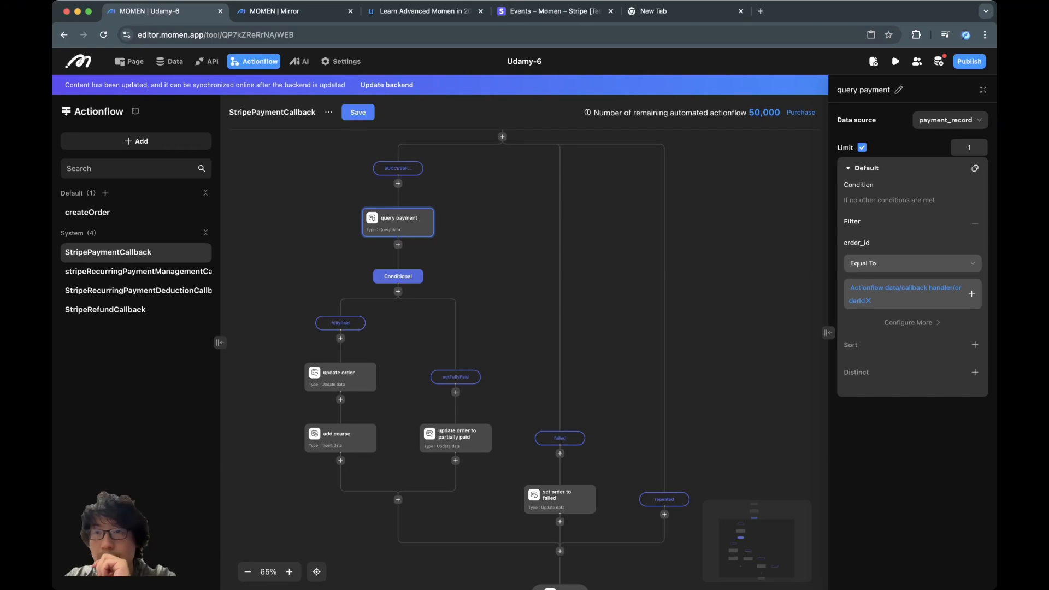
left_click(862, 148)
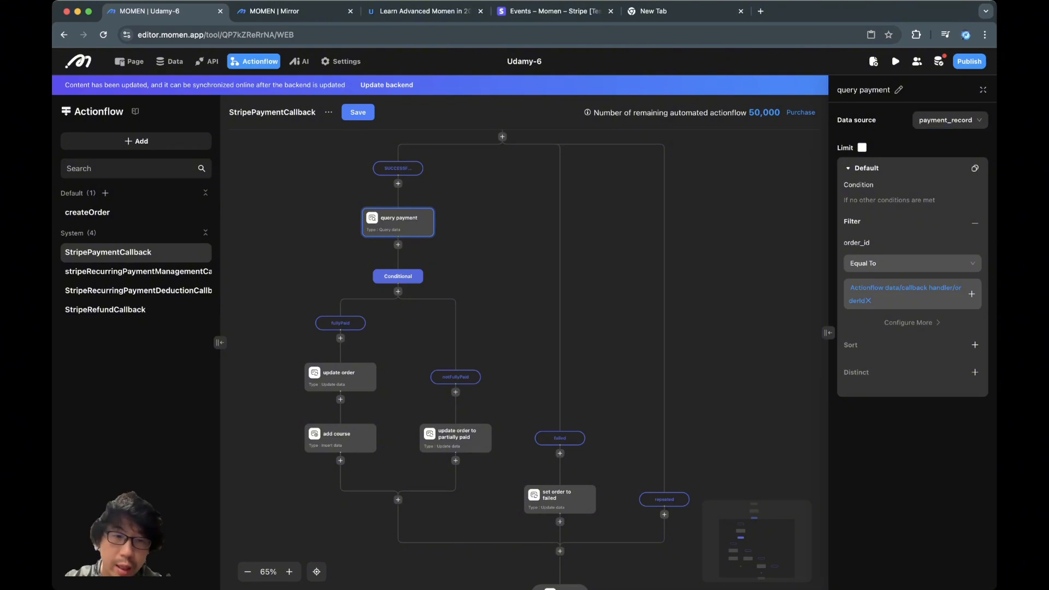
left_click(340, 378)
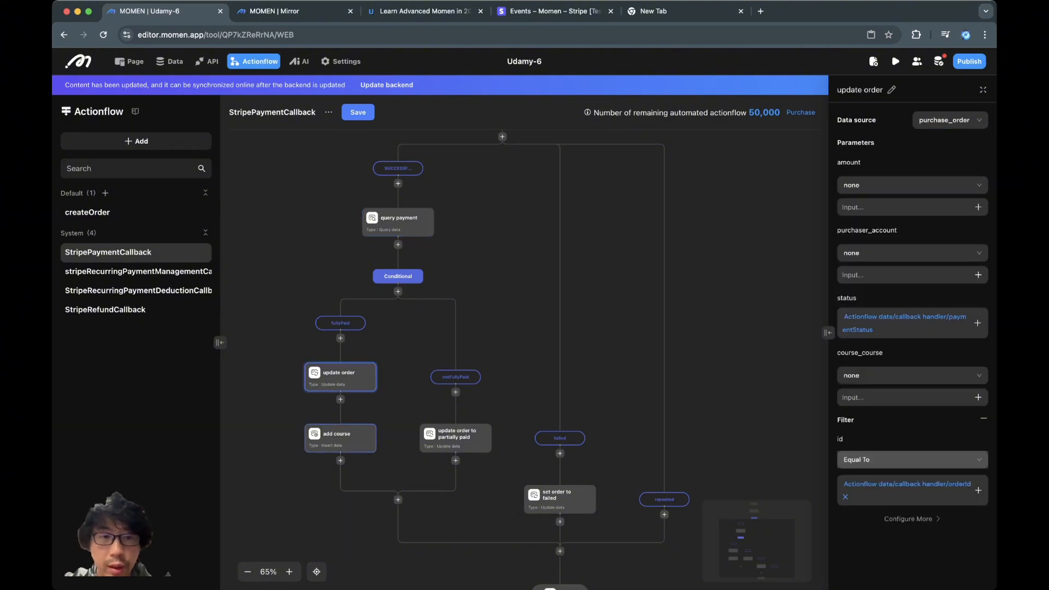
- Set the fullyPaid condition's first value to the Sum of query payment's grand_total_value
left_click(341, 323)
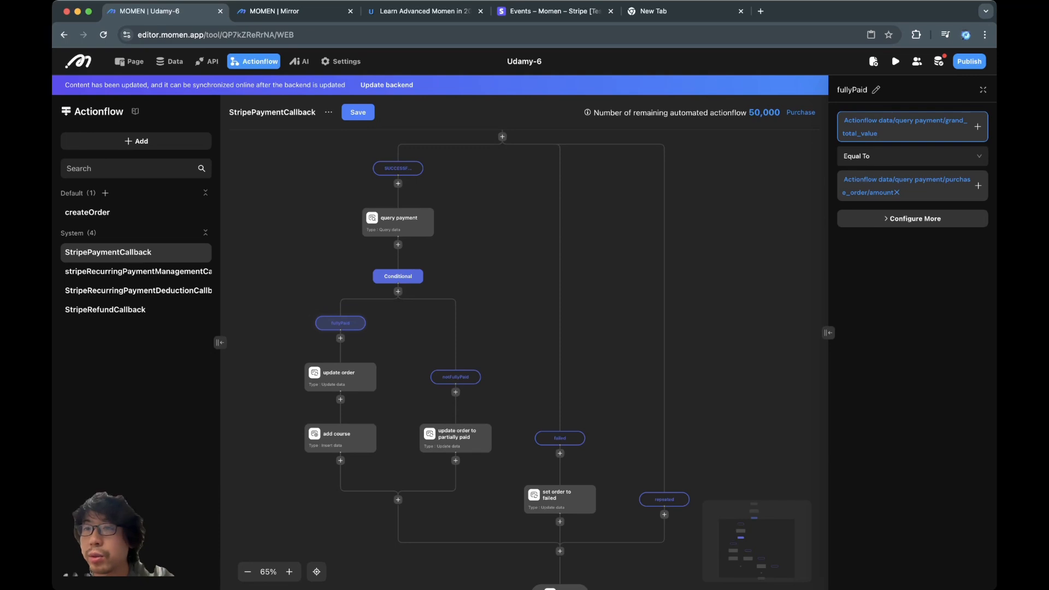
left_click(977, 127)
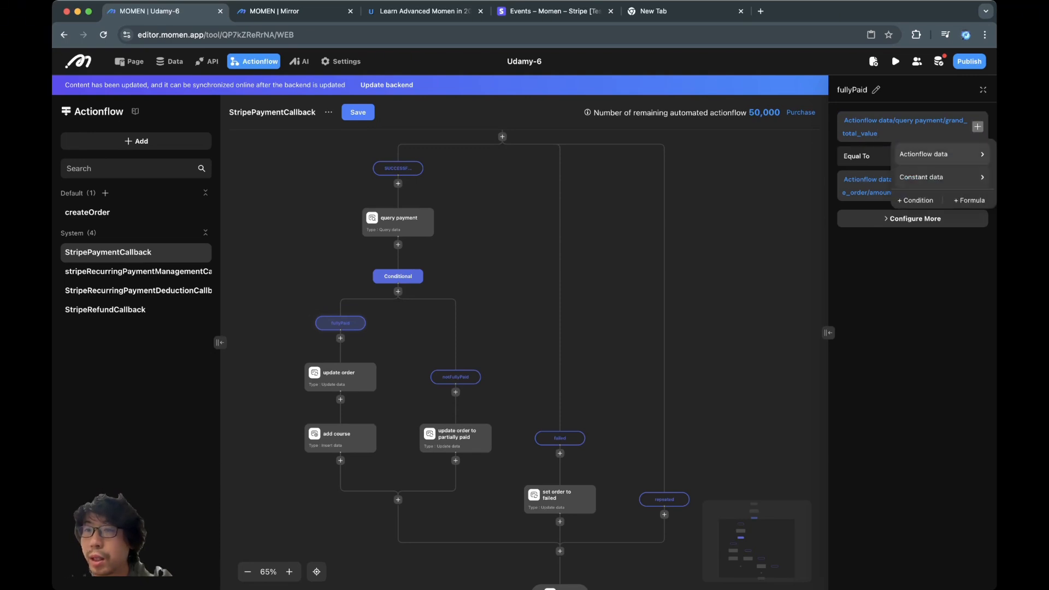
mouse_move(939, 154)
mouse_move(850, 181)
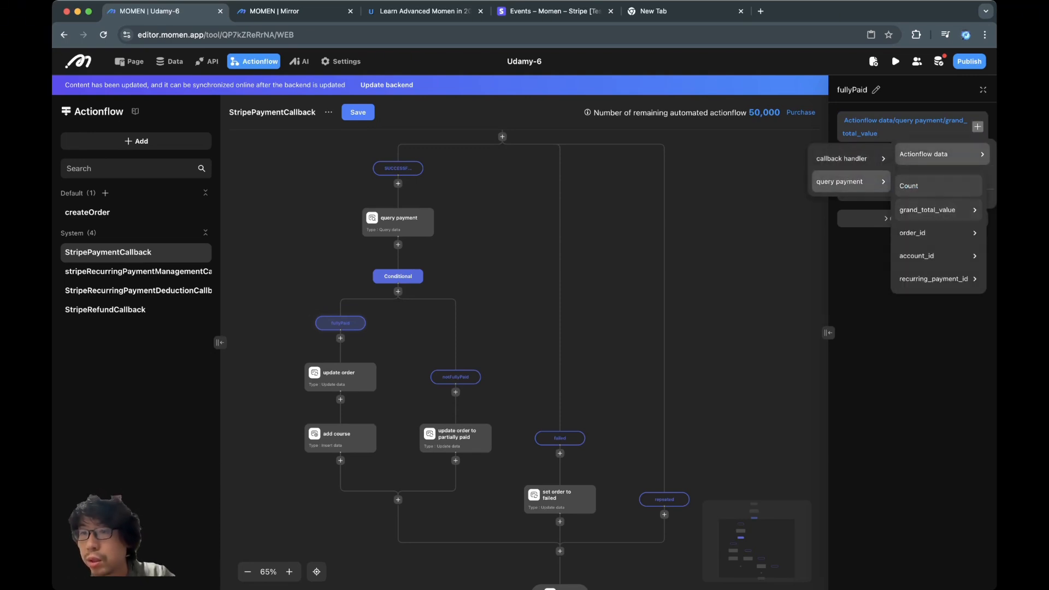
mouse_move(937, 210)
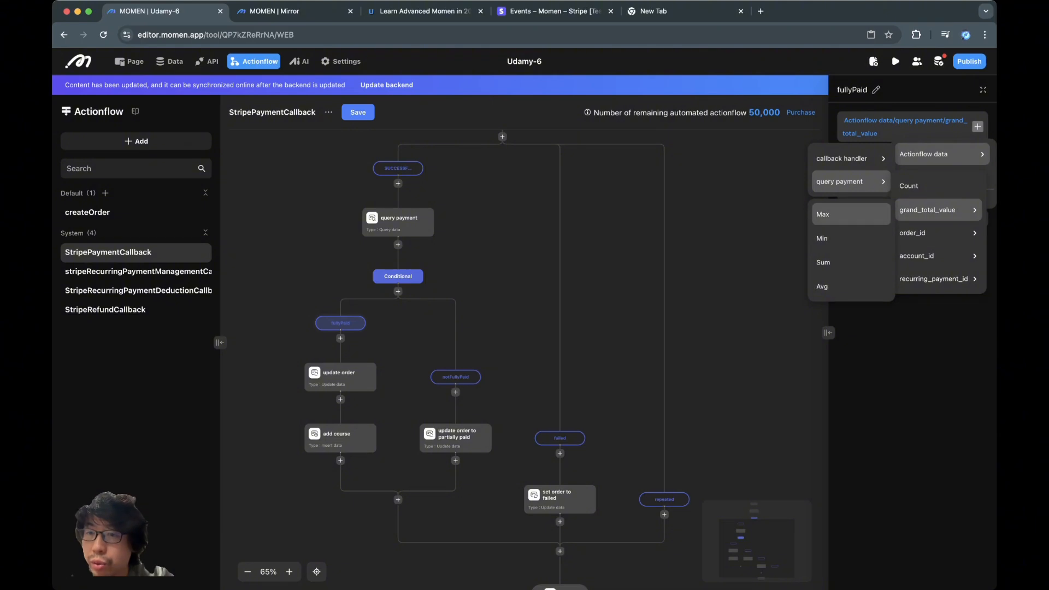
left_click(849, 262)
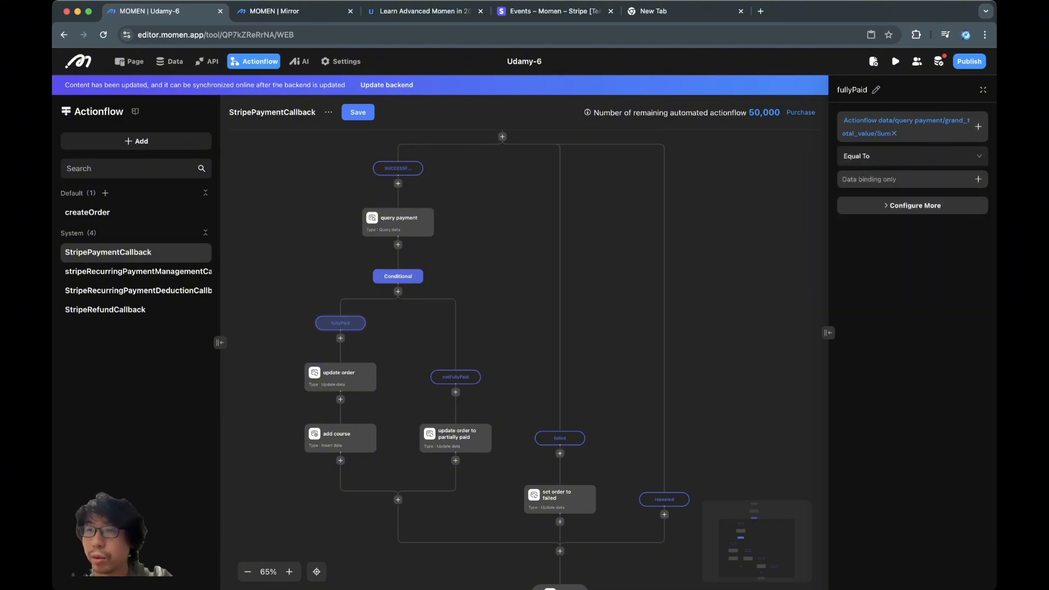
- Change the fullyPaid comparison operator to Greater than or equal To
left_click(978, 179)
mouse_move(929, 112)
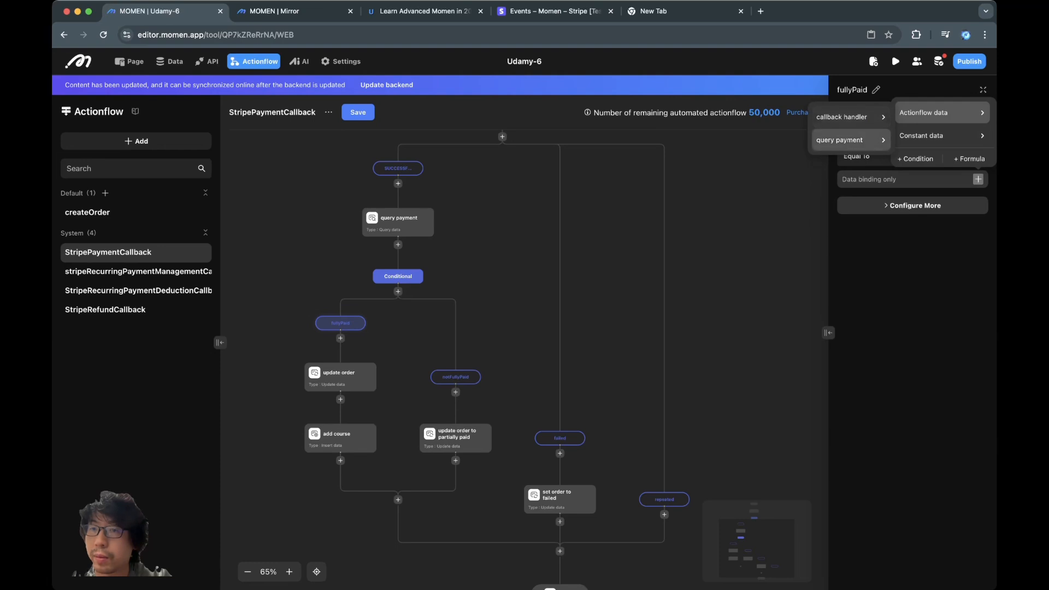
mouse_move(850, 140)
left_click(864, 158)
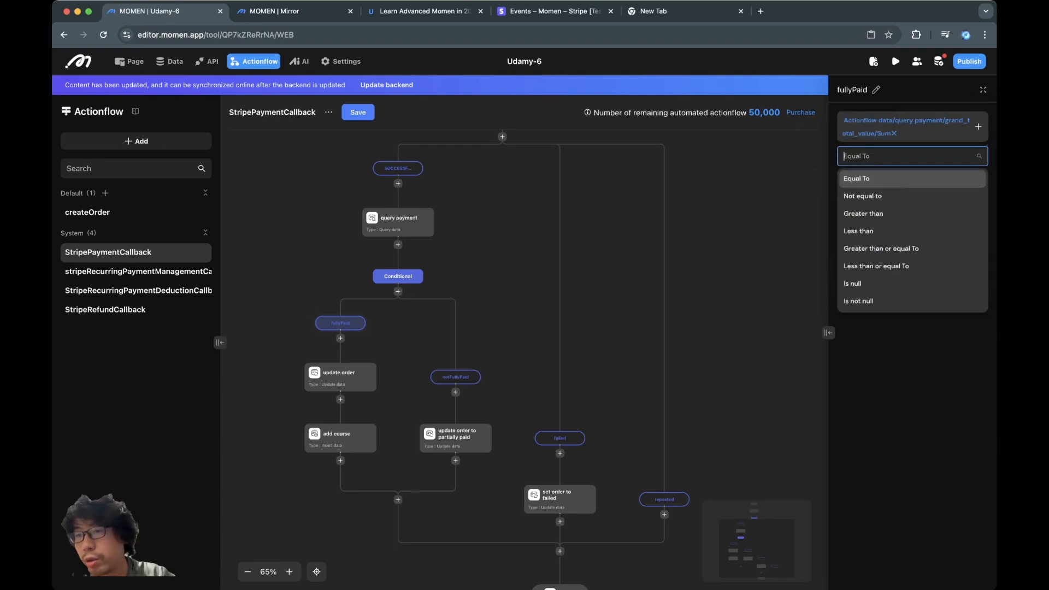
left_click(880, 249)
left_click(978, 179)
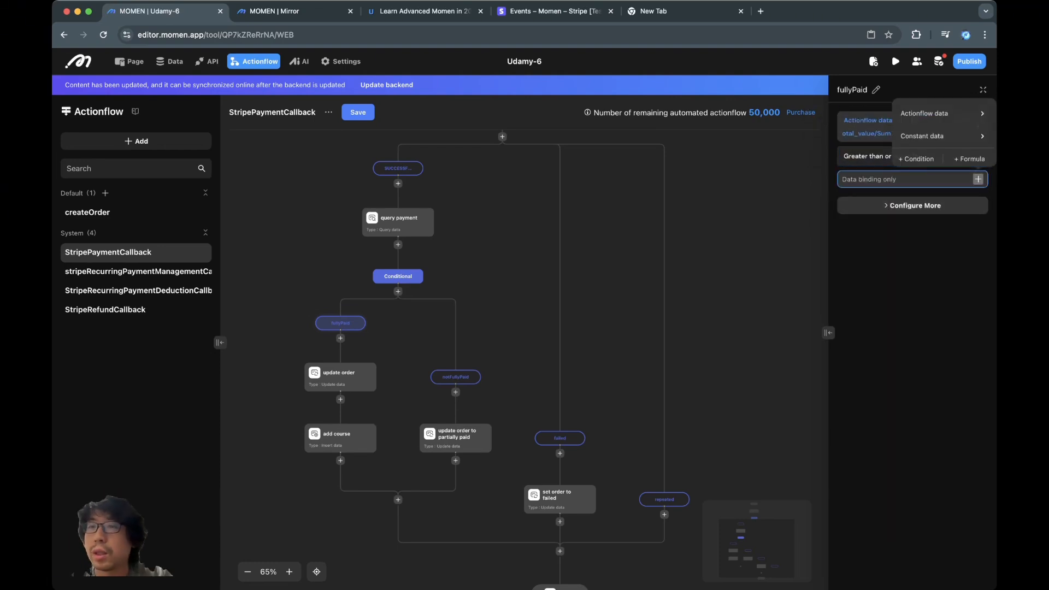
mouse_move(934, 112)
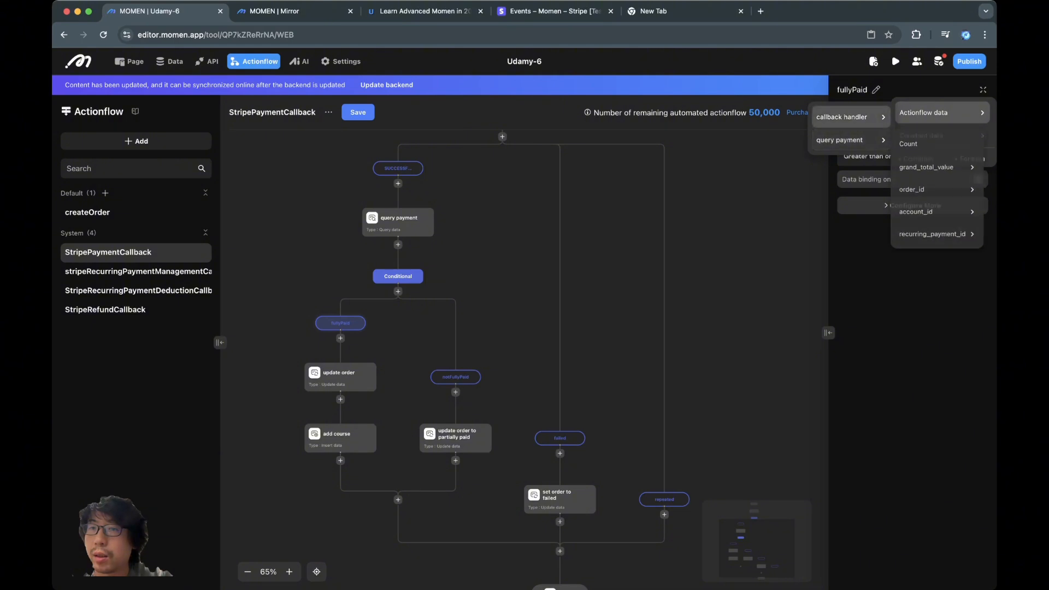
mouse_move(850, 140)
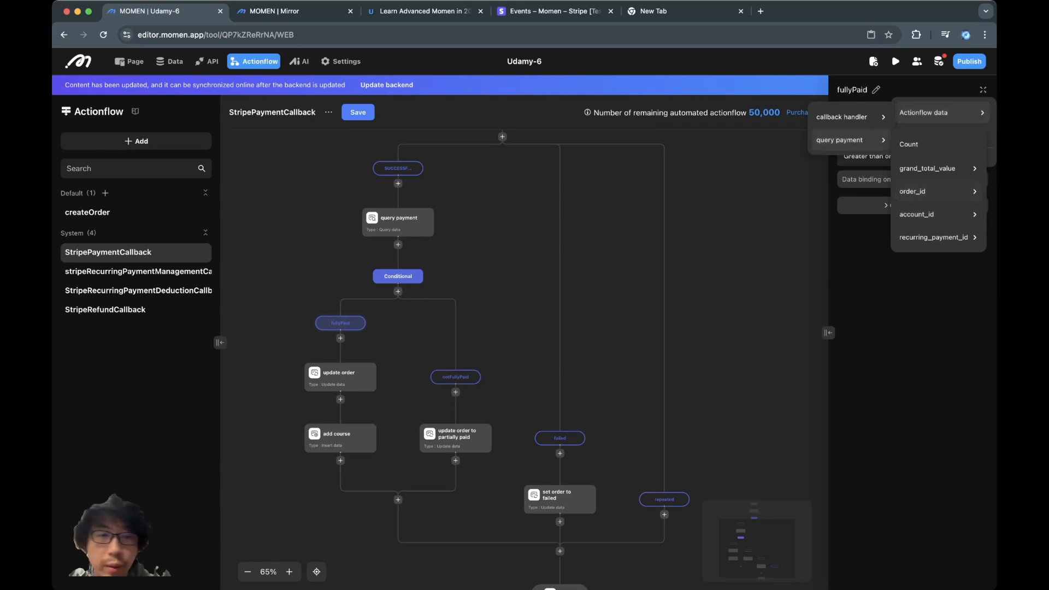
scroll(415, 339, "left", 3)
scroll(415, 339, "up", 5)
scroll(416, 338, "up", 4)
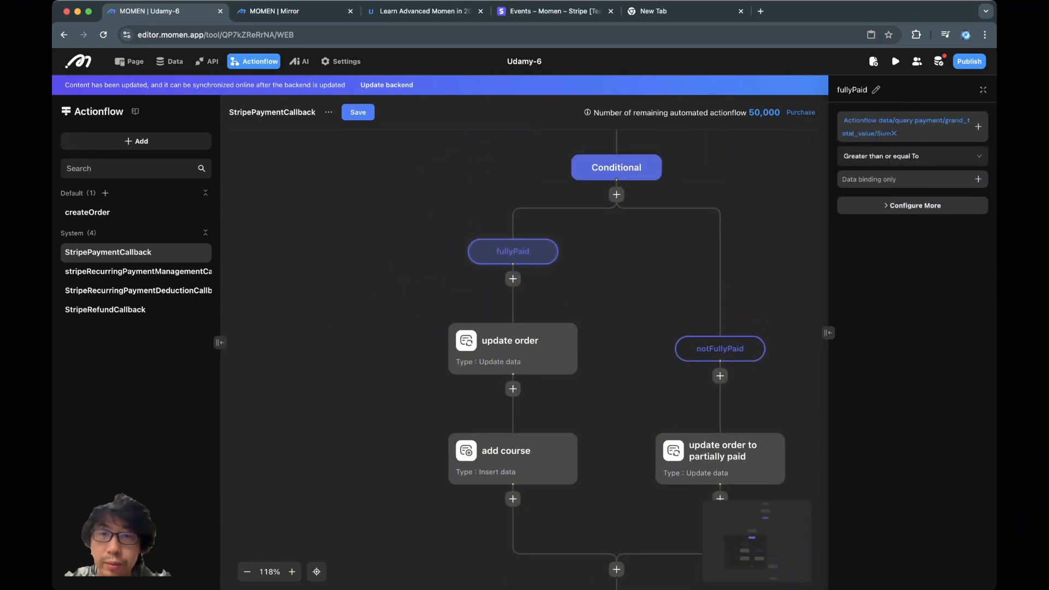
- Insert a Query data step on purchase_order after query payment
left_click(503, 282)
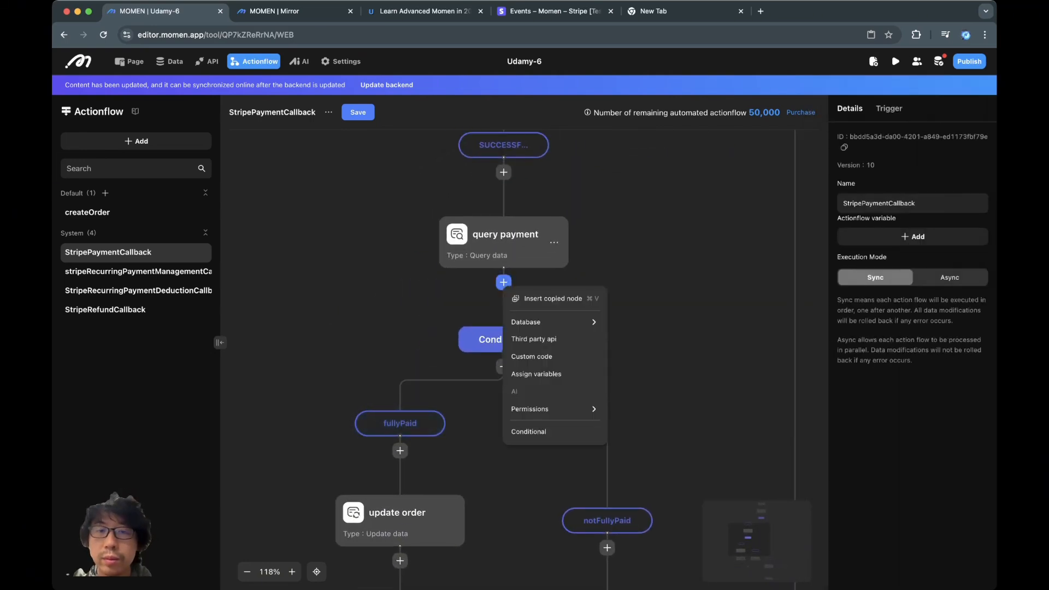
mouse_move(552, 321)
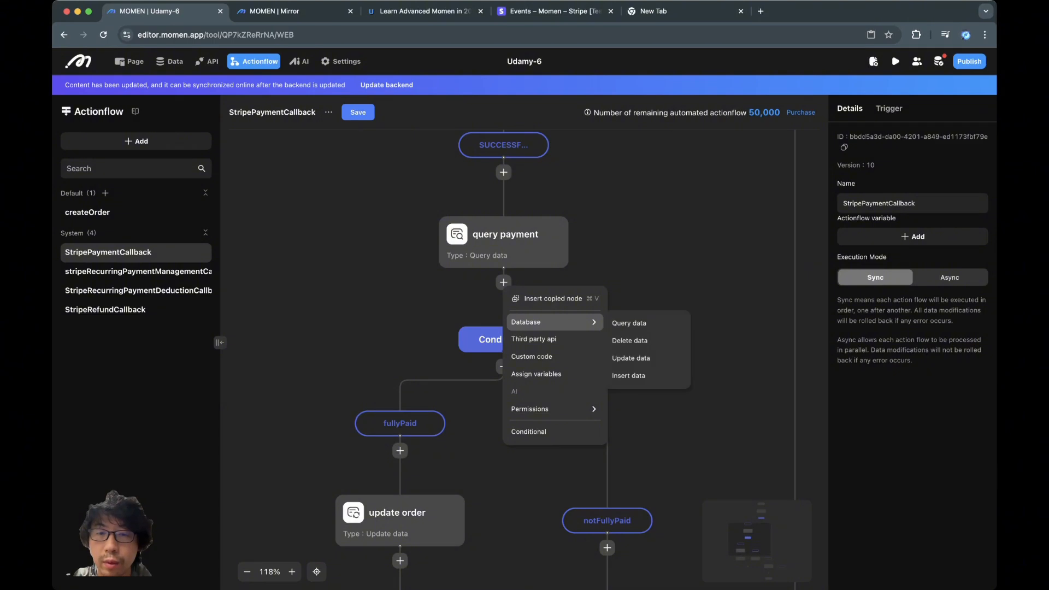
left_click(636, 324)
left_click(950, 120)
scroll(948, 256, "down", 3)
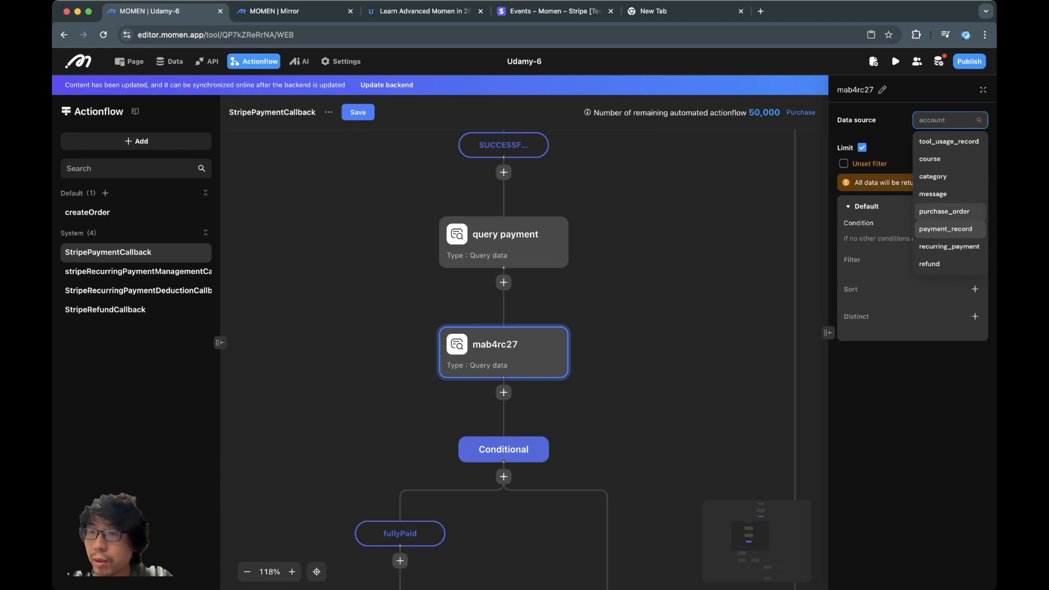
left_click(945, 229)
left_click(949, 120)
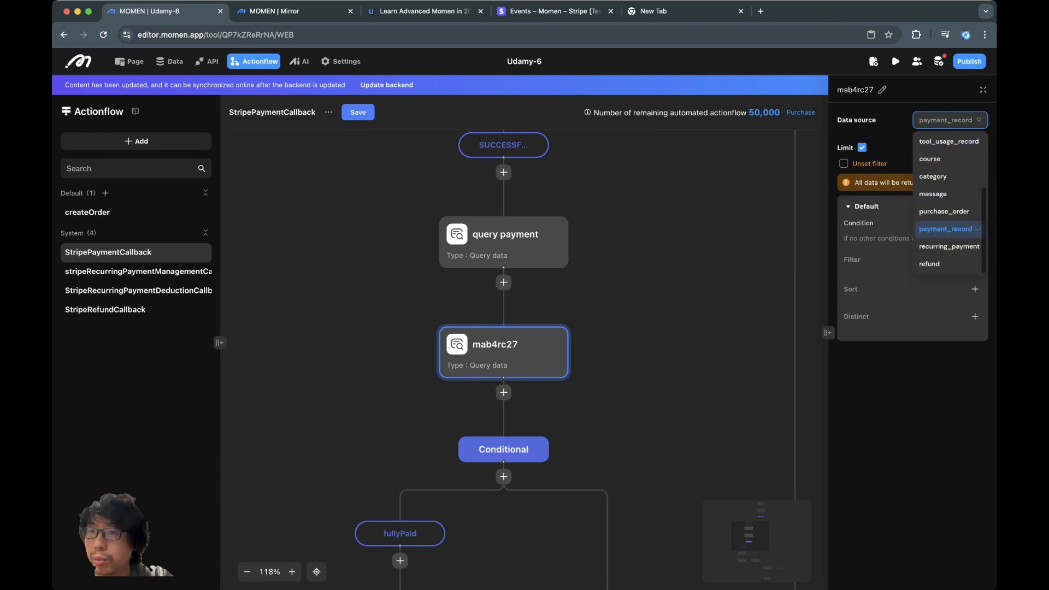
left_click(945, 212)
- Filter the query so order id equals the callback handler's orderId
left_click(974, 262)
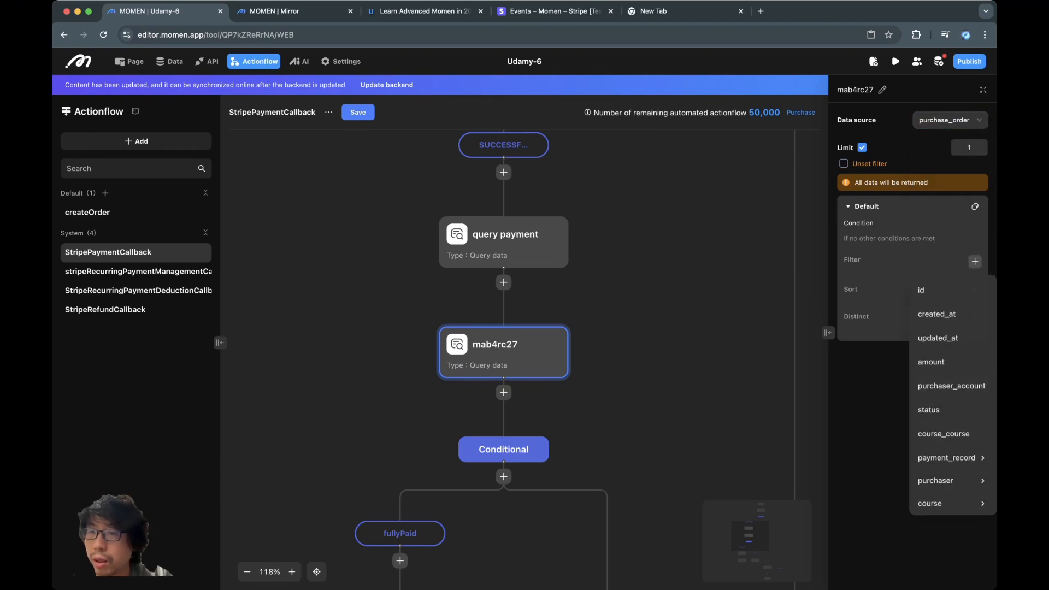
left_click(929, 289)
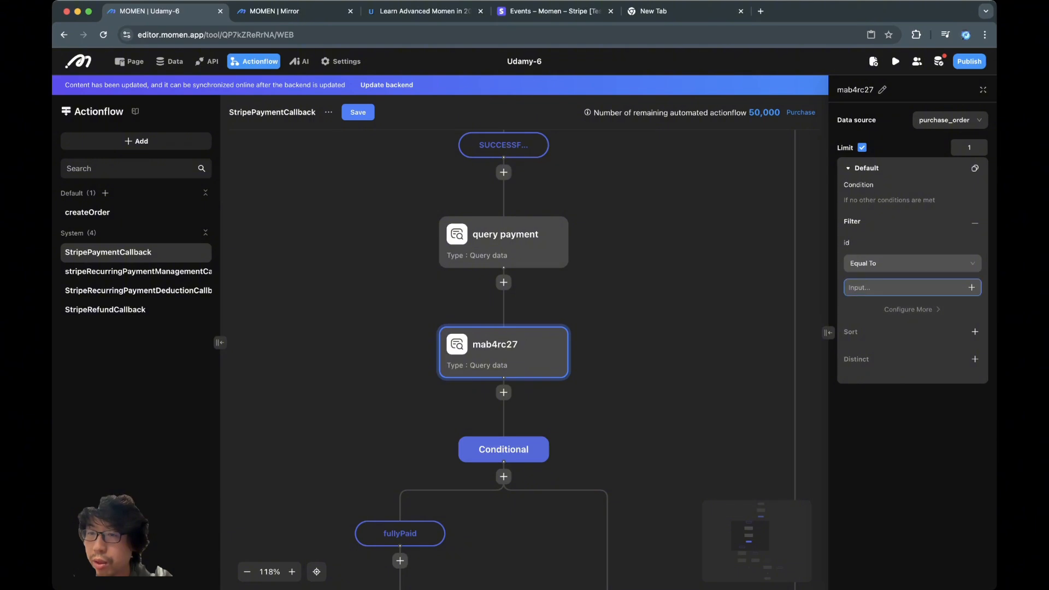
left_click(971, 287)
mouse_move(923, 222)
mouse_move(850, 225)
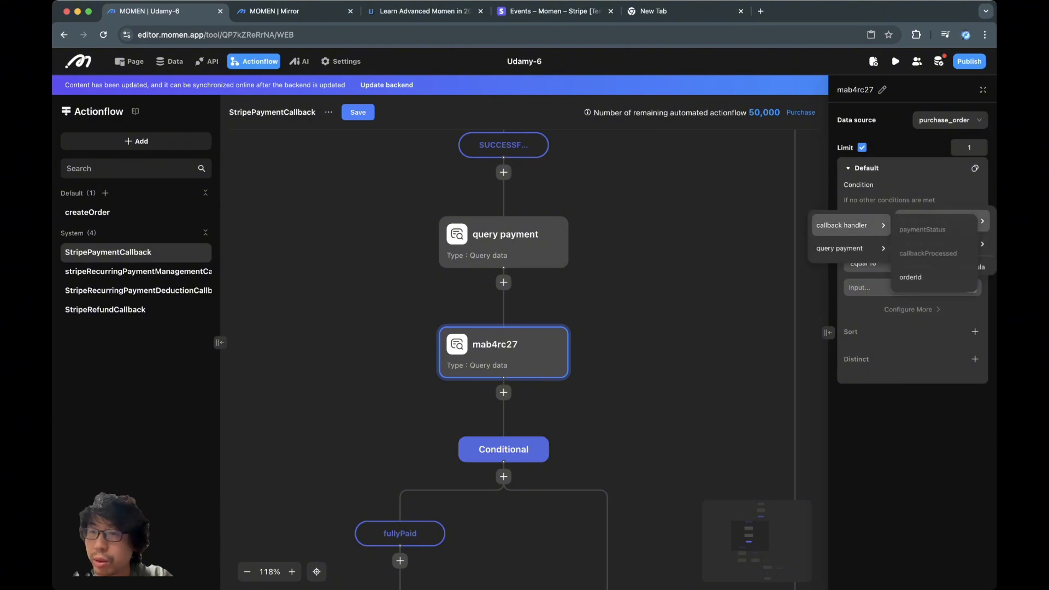
left_click(923, 277)
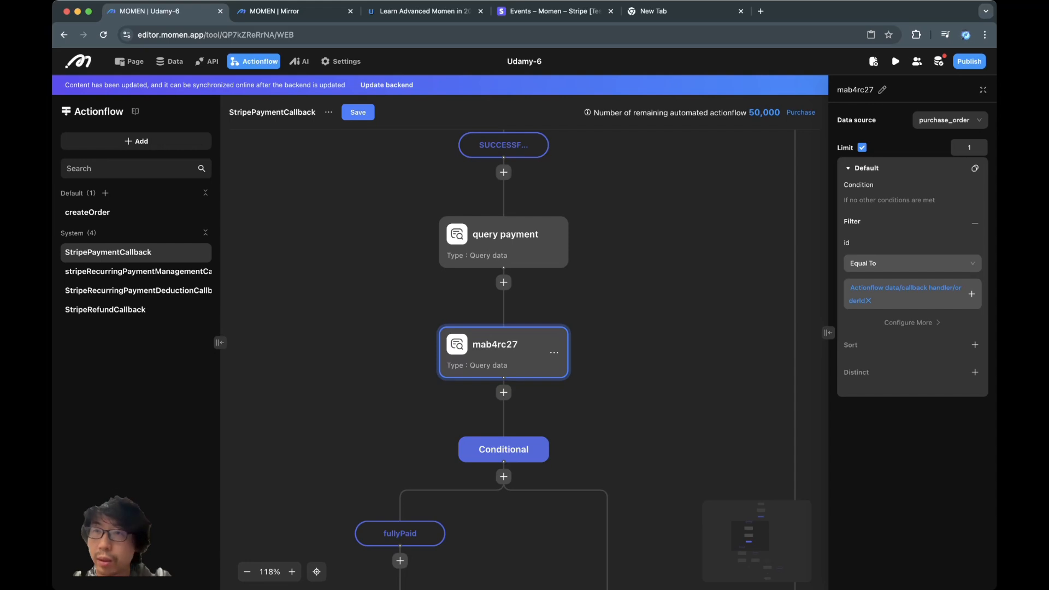
- Rename the new query step to 'query order'
left_click(882, 90)
key("super+a")
type("query ")
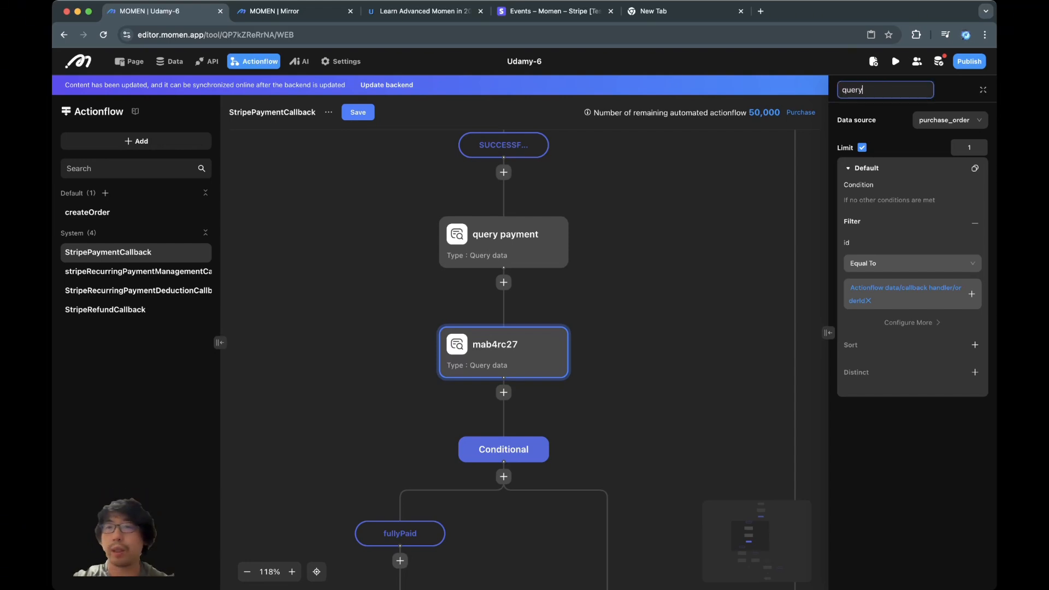
type("pa")
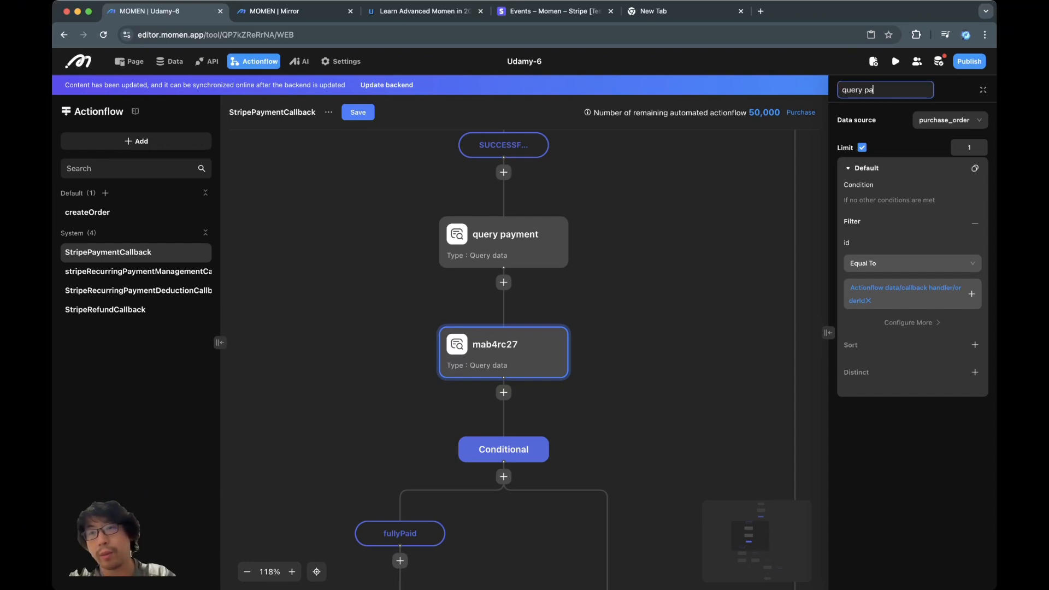
key("BackSpace")
key("BackSpace")
type("order")
left_click(683, 246)
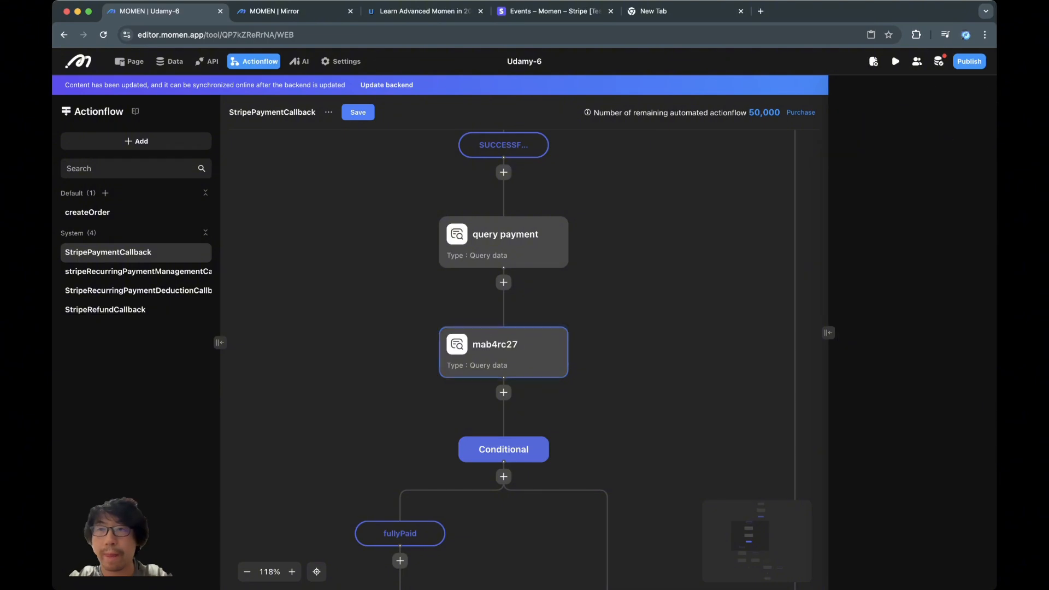
scroll(437, 436, "down", 2)
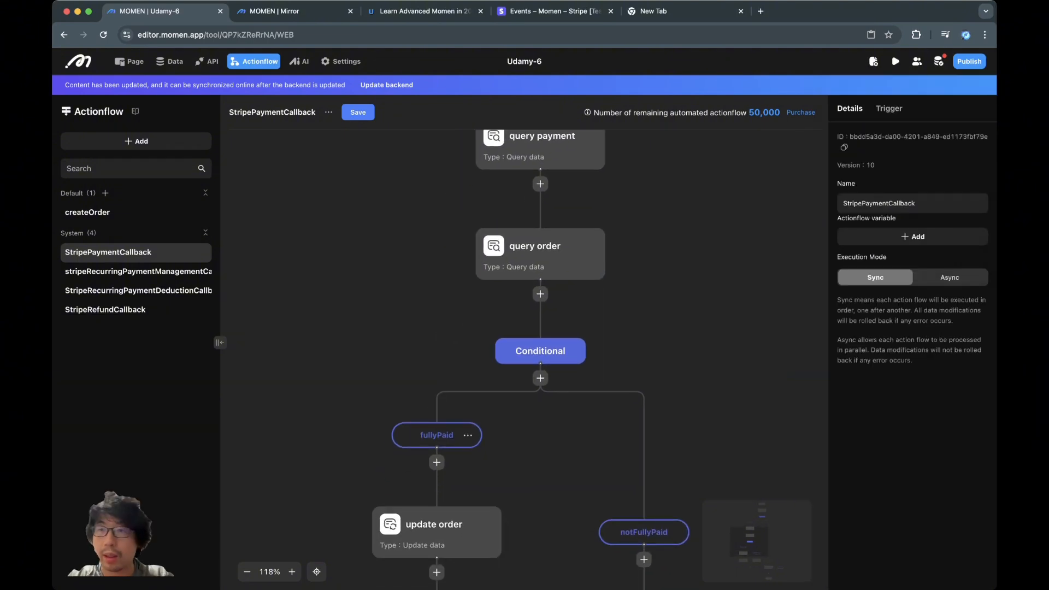
- Compare the fullyPaid payment sum against query order's amount
left_click(437, 435)
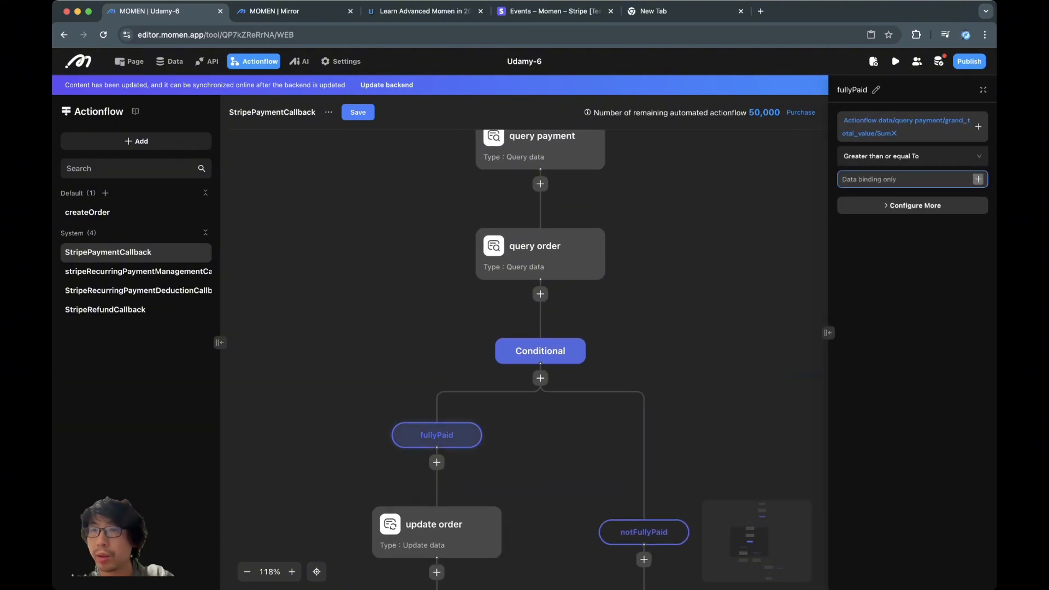
left_click(978, 179)
mouse_move(940, 112)
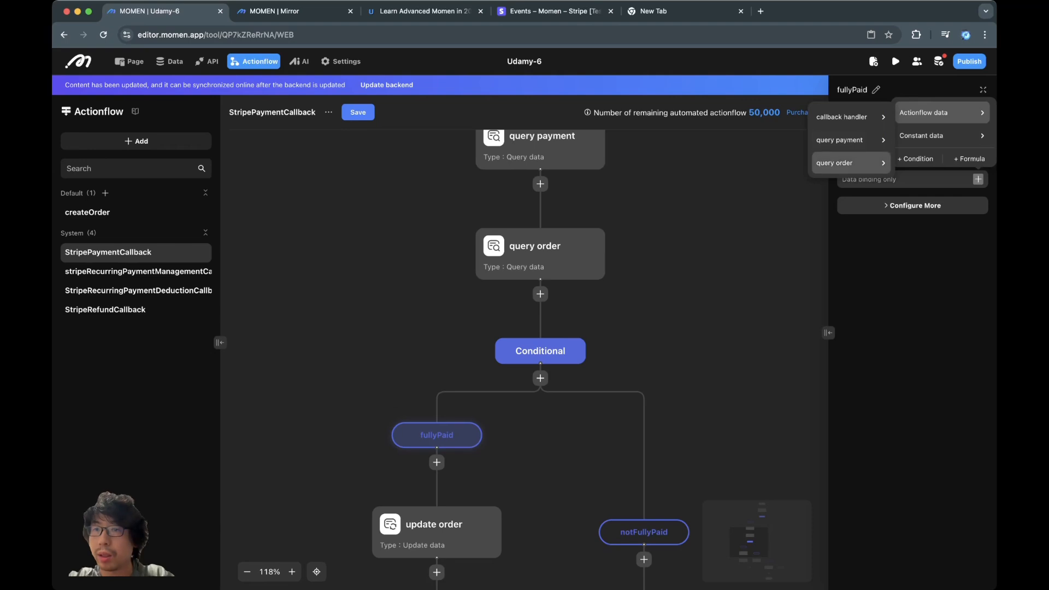
mouse_move(850, 163)
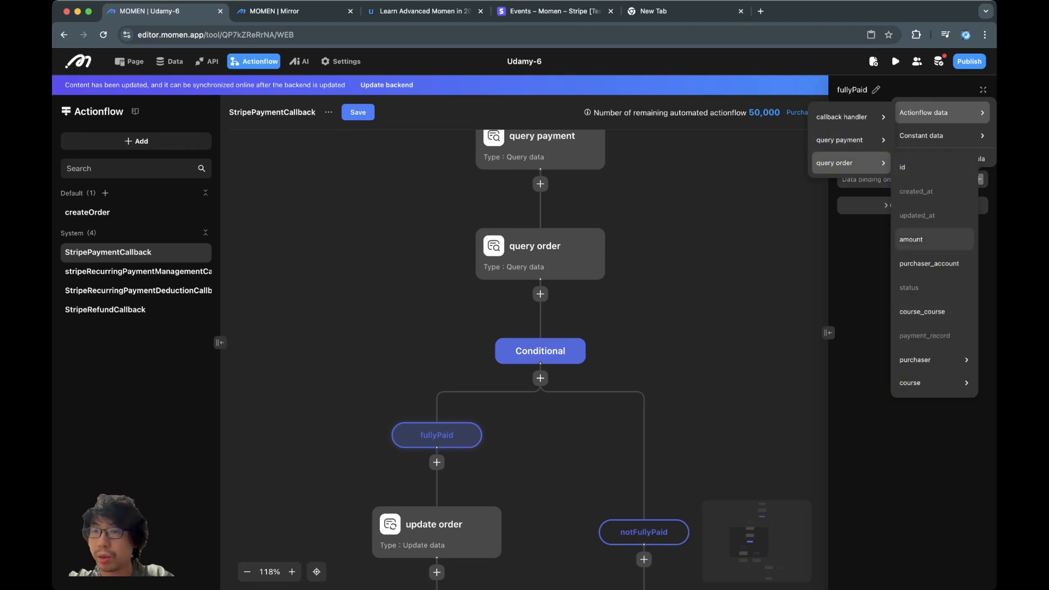
left_click(934, 239)
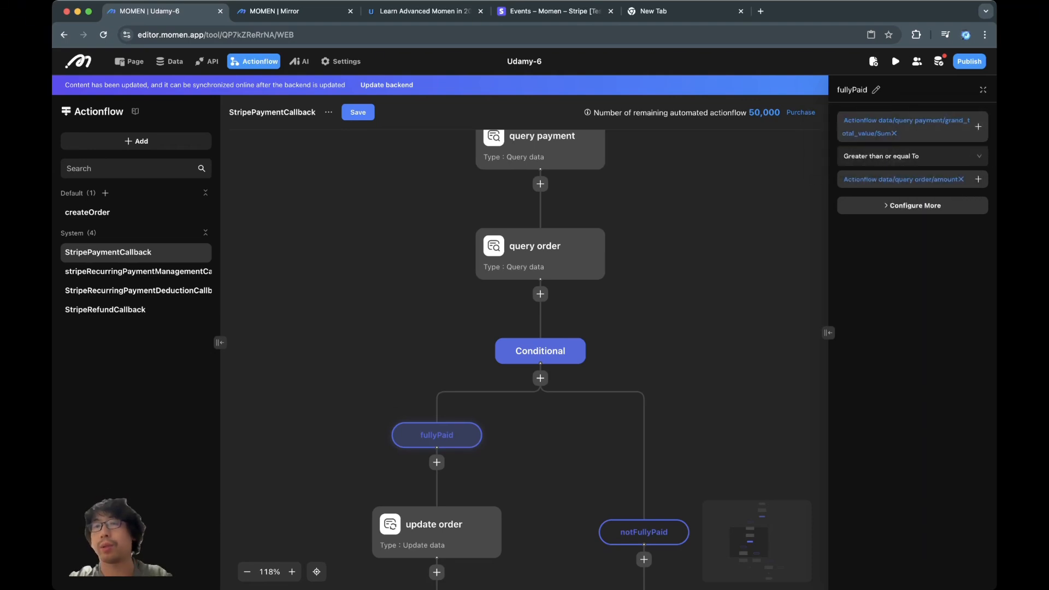
- Save StripePaymentCallback as version 11 and update the backend
left_click(358, 112)
left_click(605, 352)
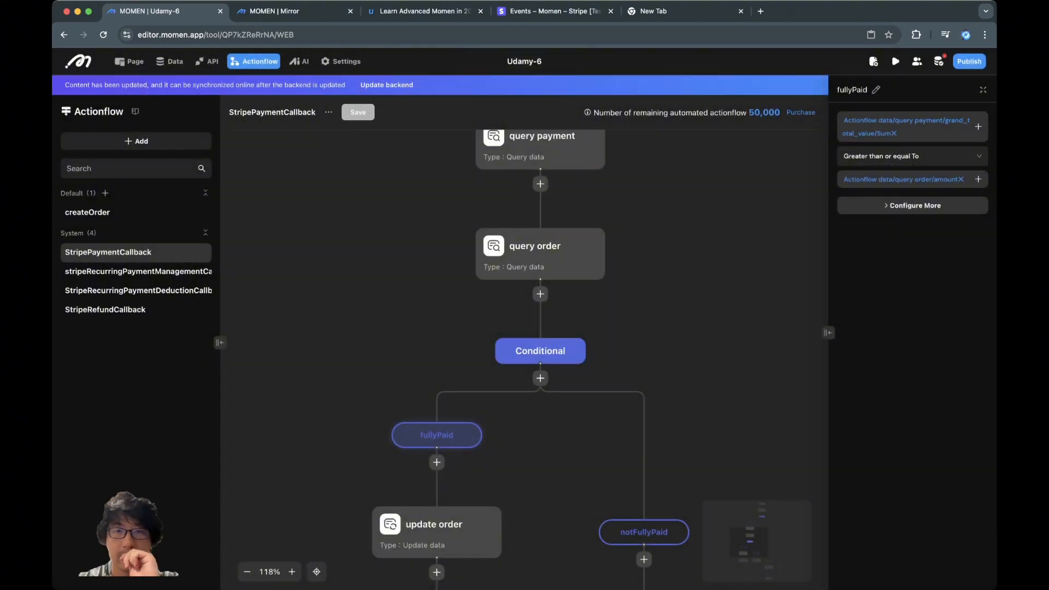
left_click(387, 85)
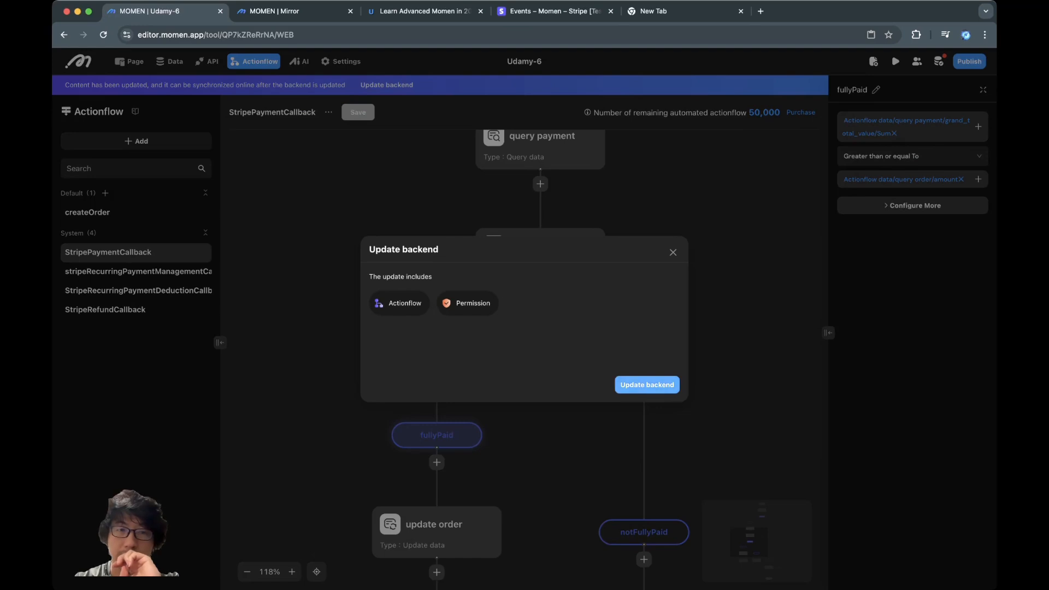
left_click(648, 382)
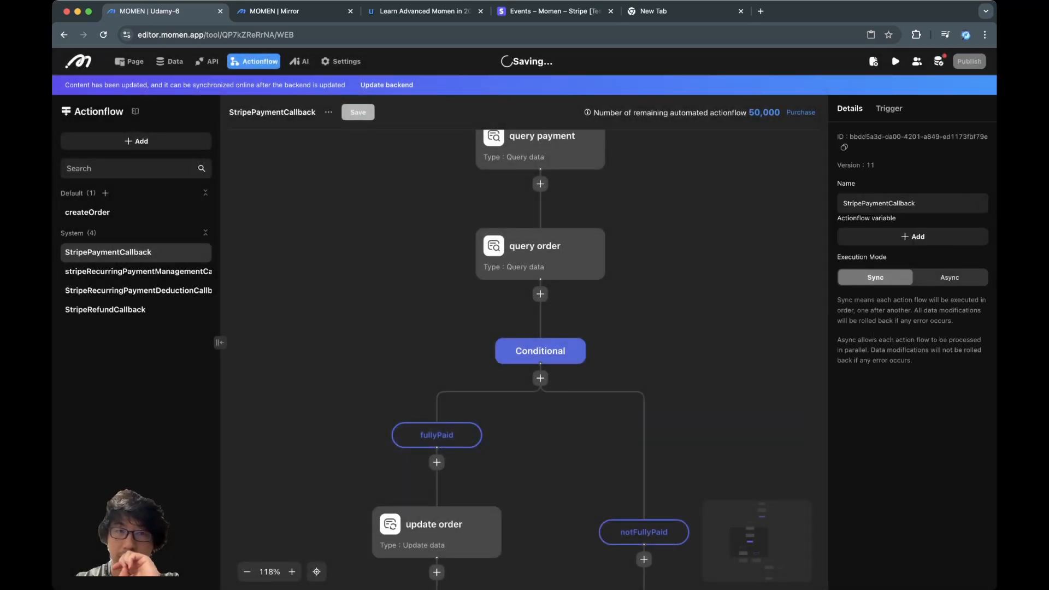
left_click_drag(684, 442, 631, 332)
scroll(710, 337, "down", 3)
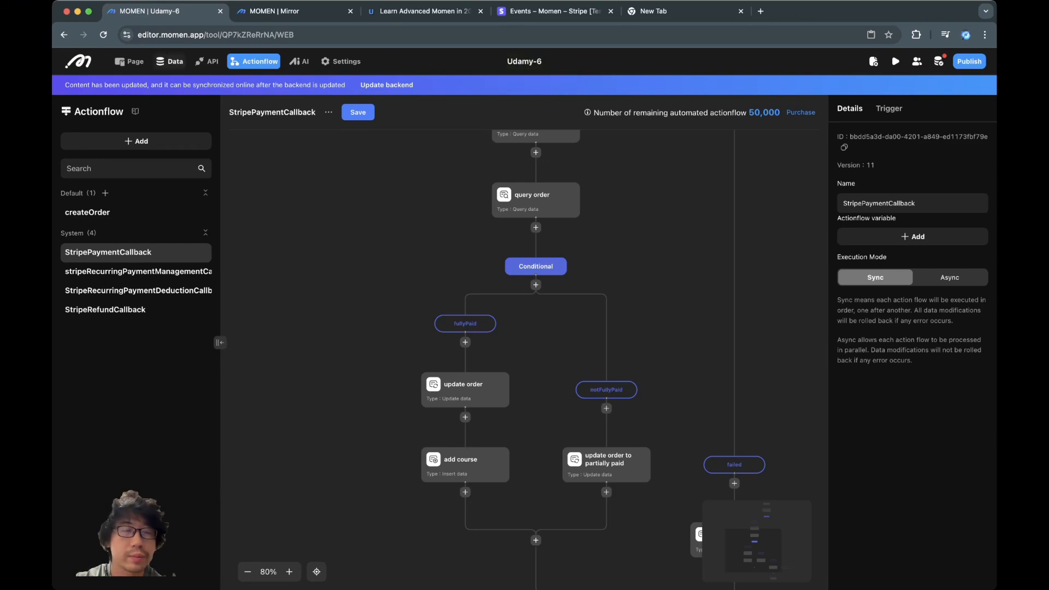
- Give the Purchase now button a When click Request > Actionflow action
left_click(129, 61)
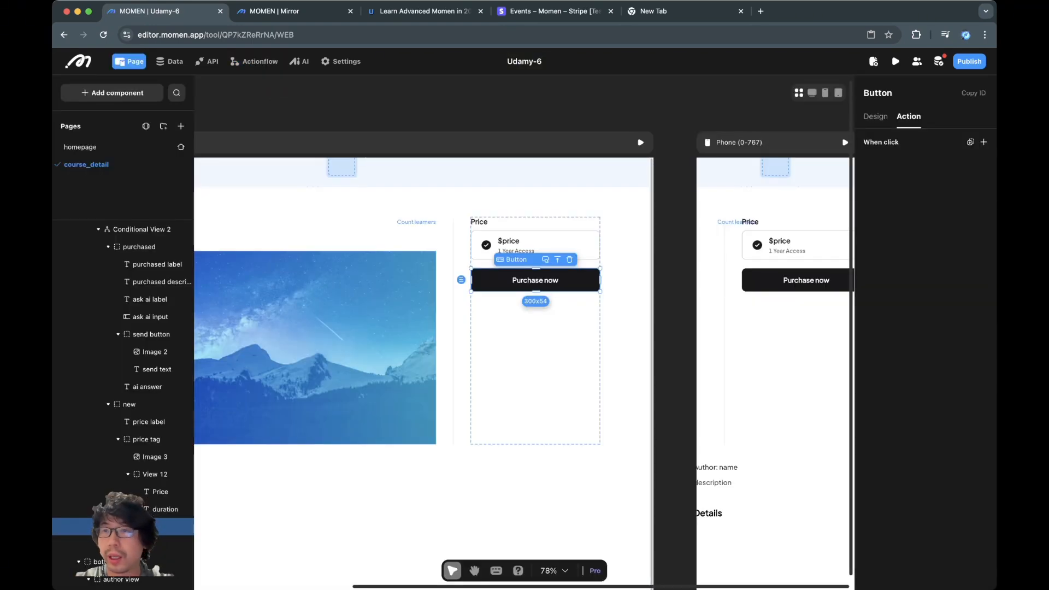
left_click(983, 142)
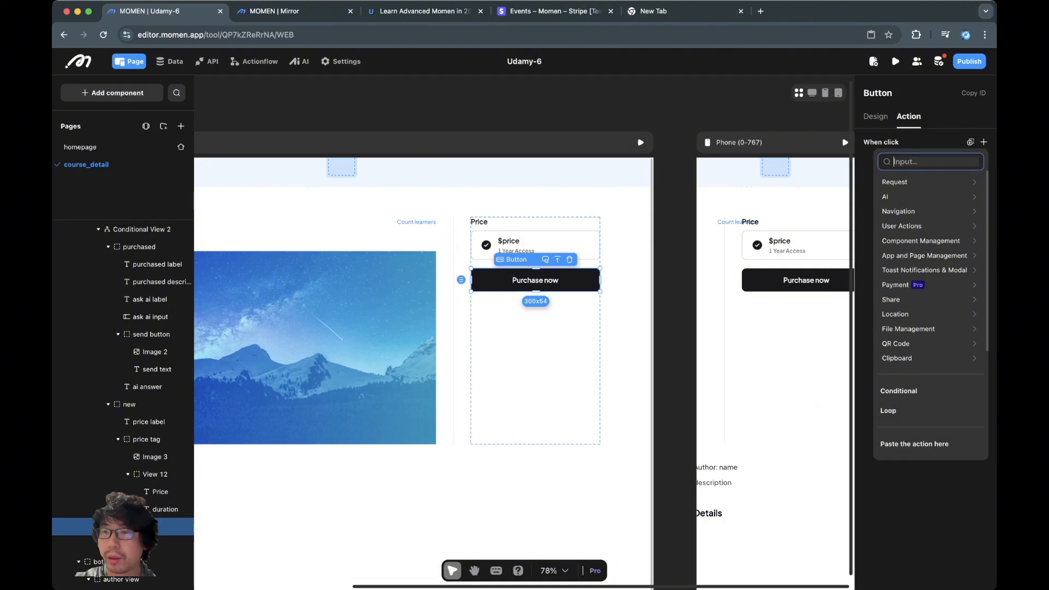
mouse_move(929, 182)
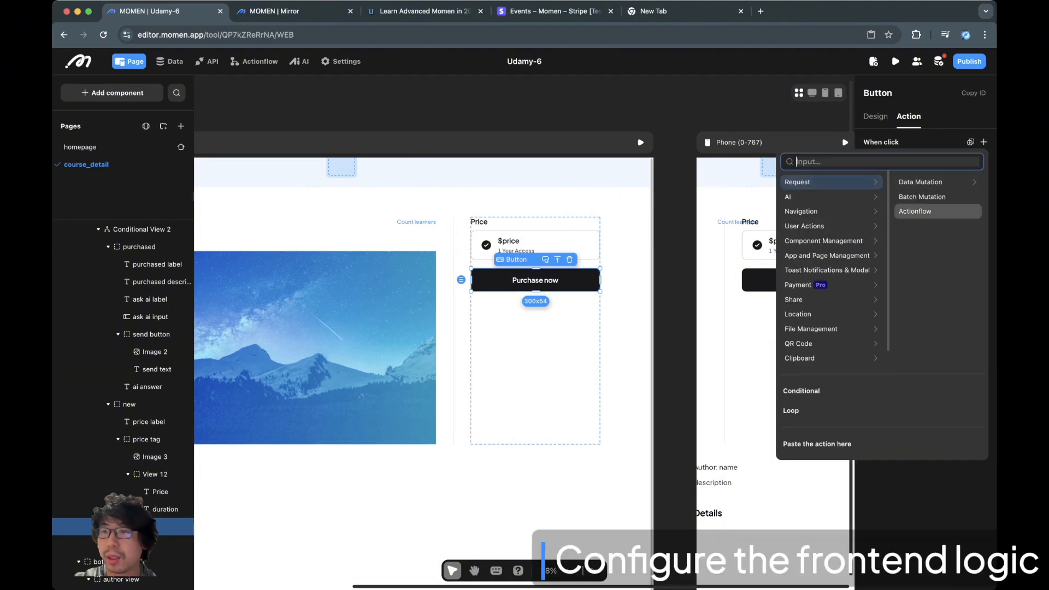
left_click(923, 211)
left_click(926, 218)
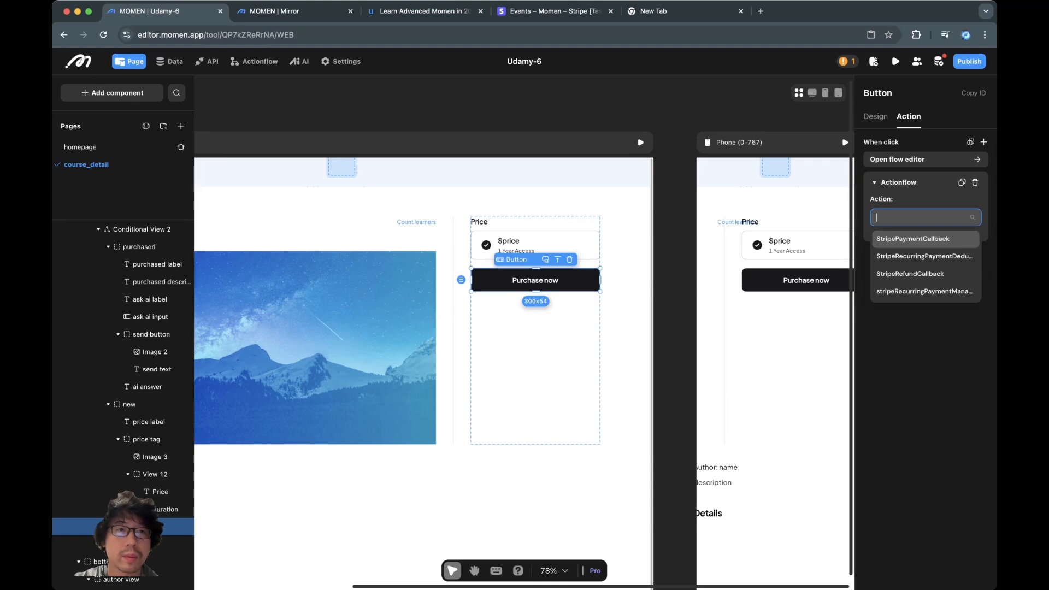
- Save createOrder as version 1, update the backend, and jump to the erroring button
left_click(254, 61)
left_click(88, 212)
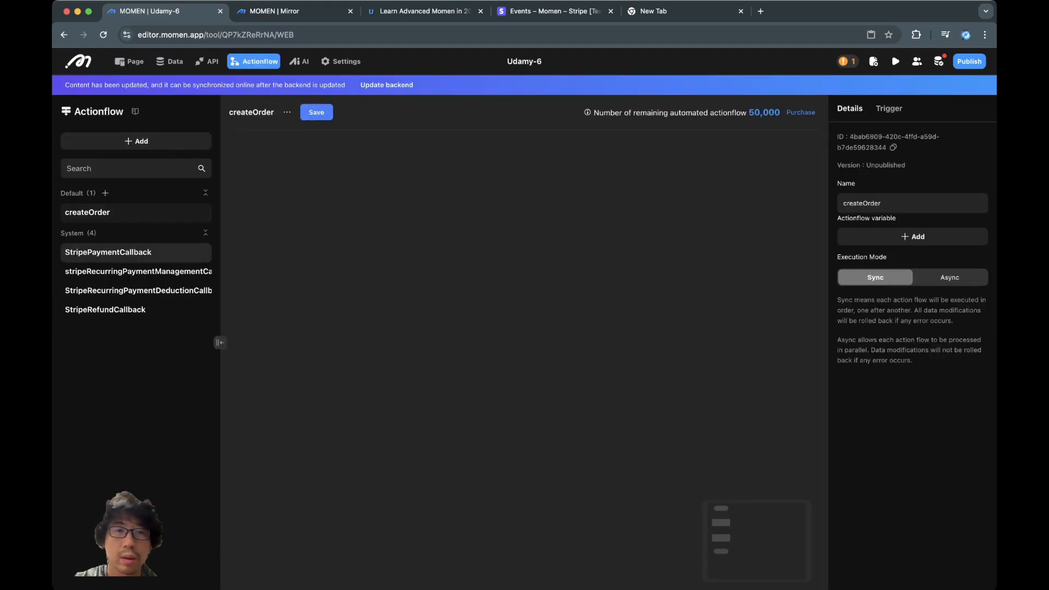
left_click(316, 112)
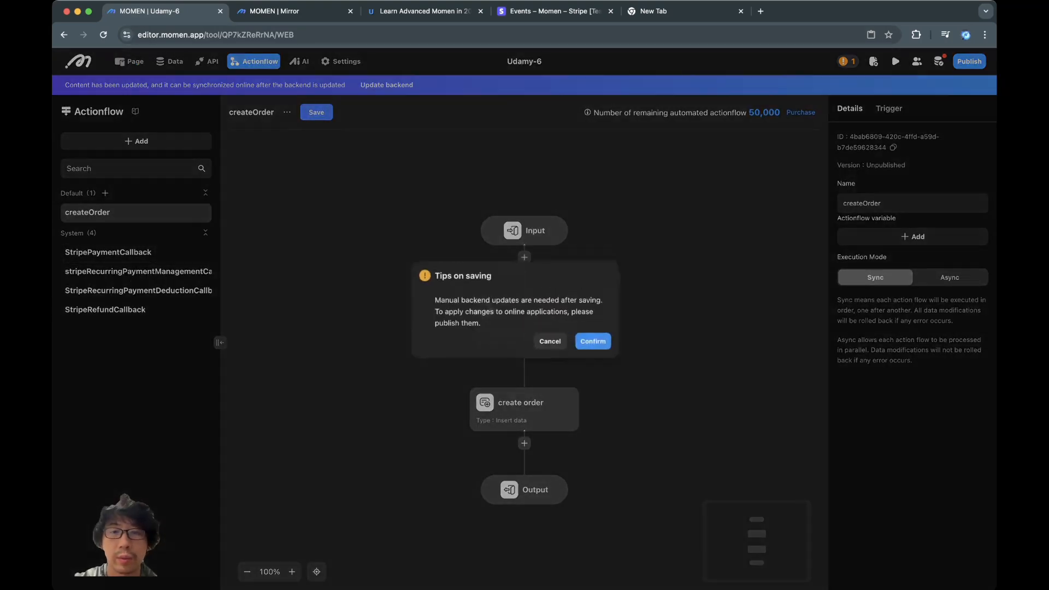
left_click(606, 352)
left_click(387, 85)
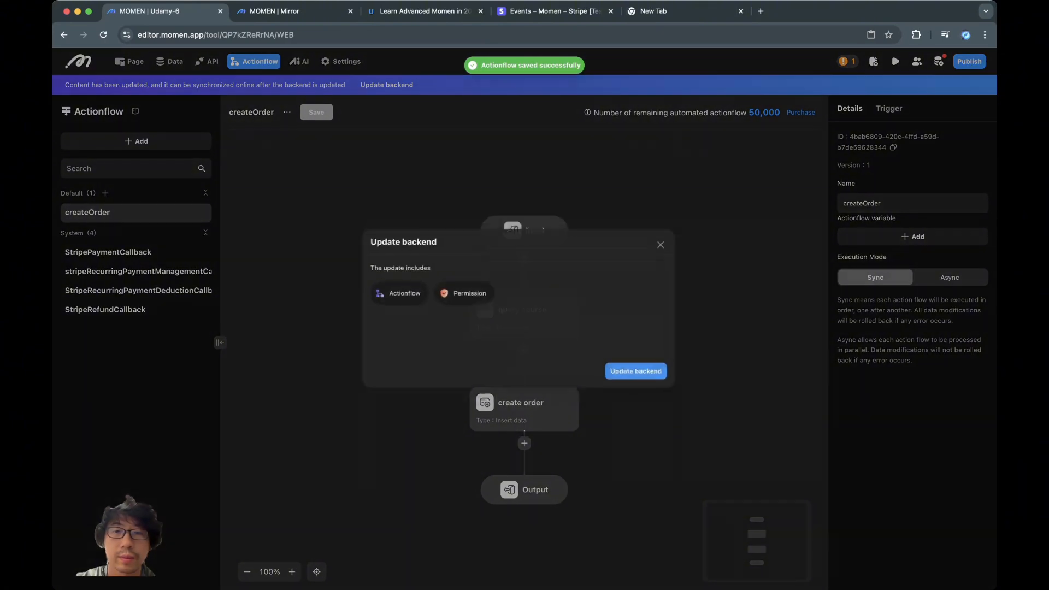
left_click(646, 384)
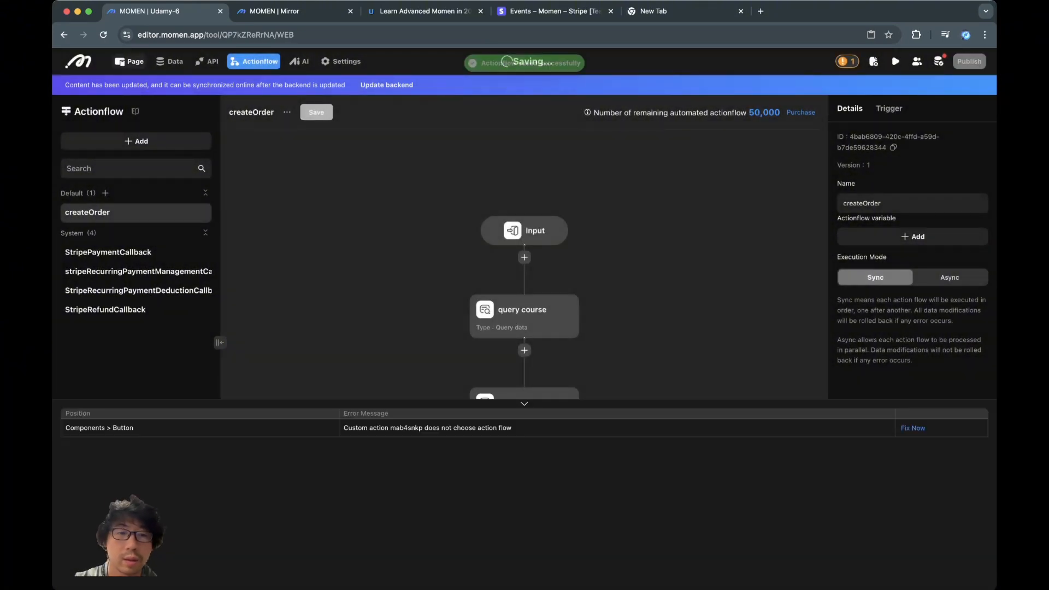
left_click(912, 428)
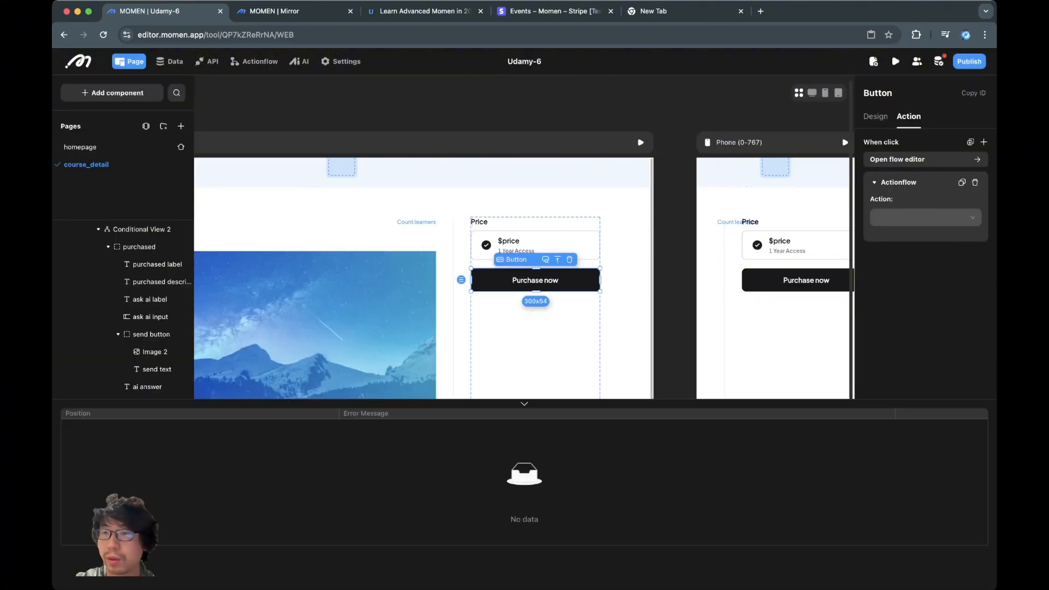
- Run createOrder with path parameter course_id and the logged-in user's id as account_id
left_click(925, 217)
left_click(895, 291)
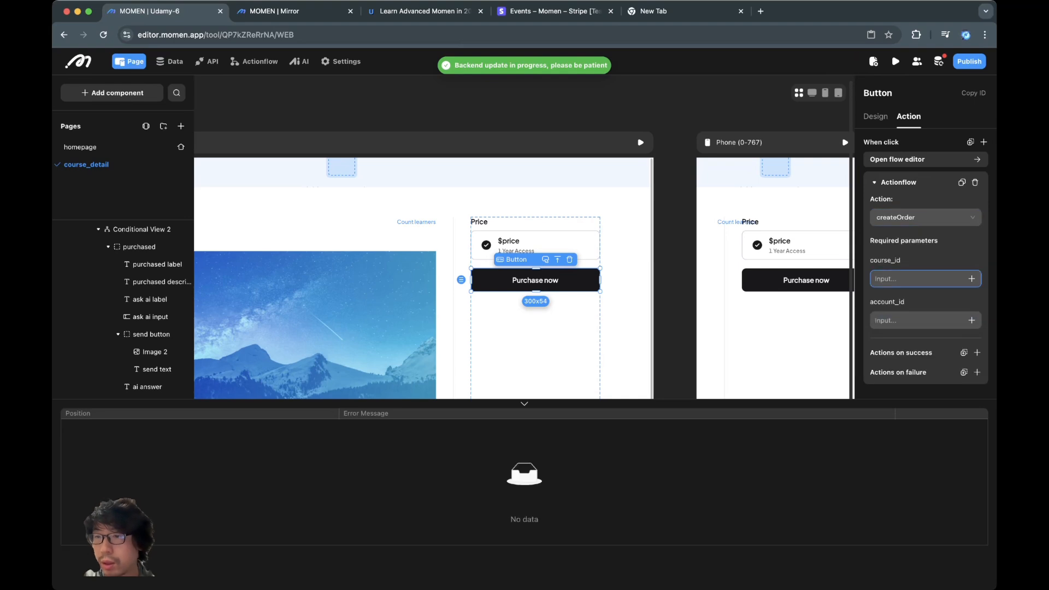
left_click(972, 279)
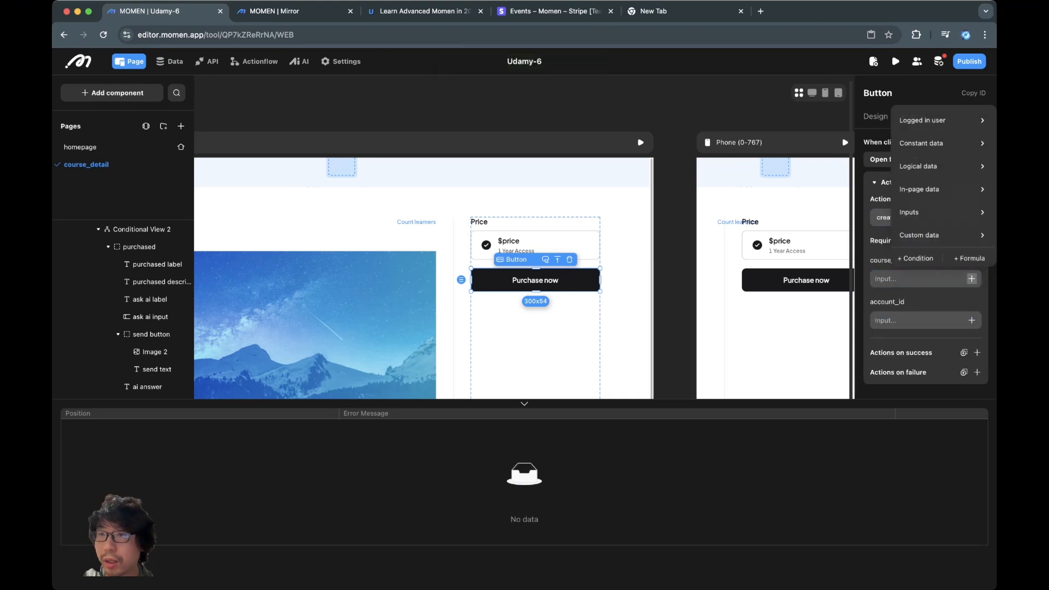
mouse_move(920, 190)
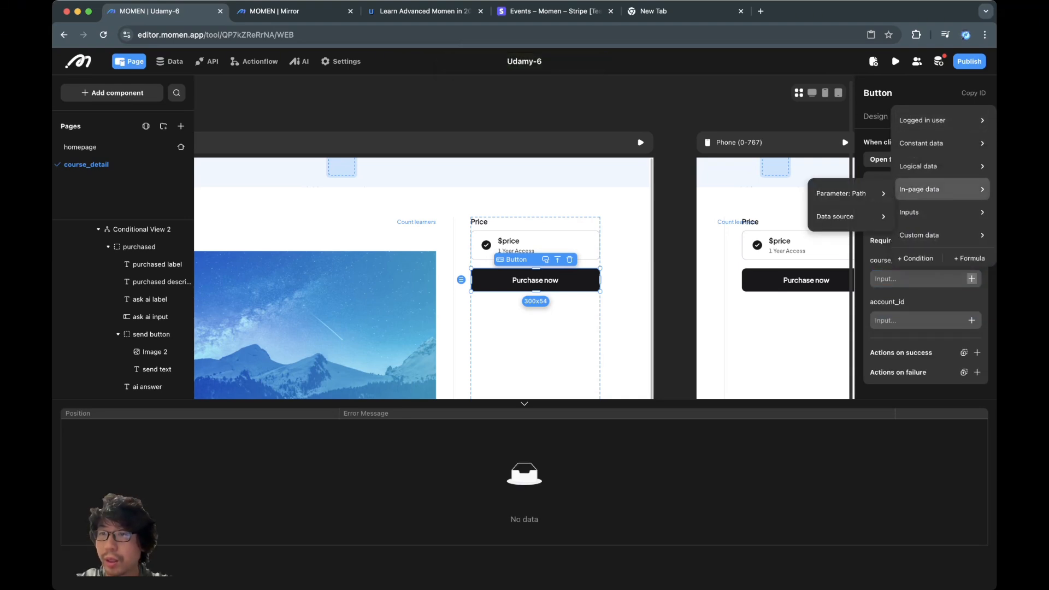
mouse_move(850, 194)
left_click(915, 198)
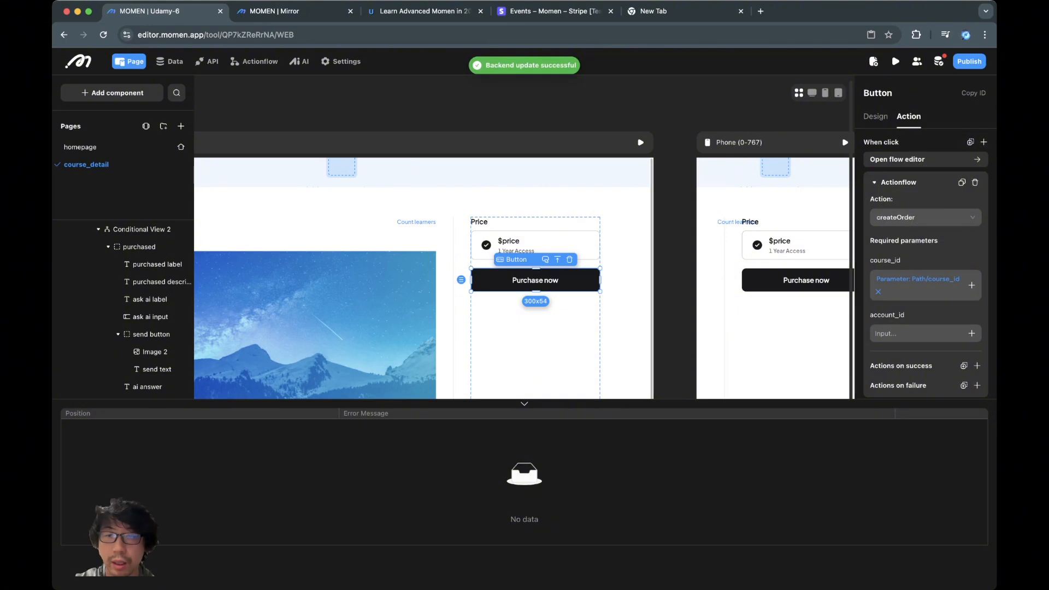
left_click(971, 334)
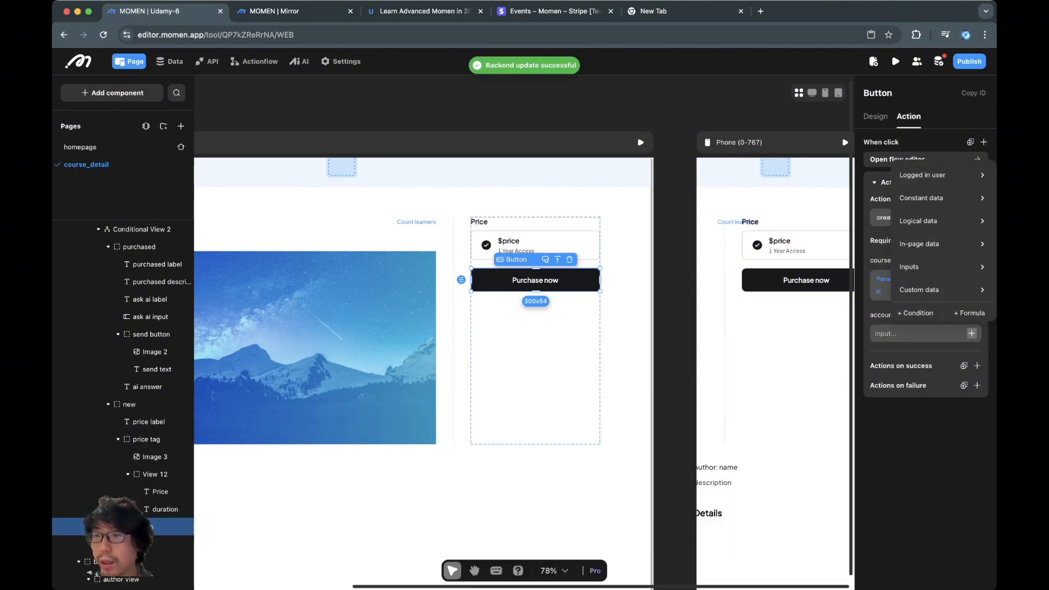
mouse_move(929, 175)
left_click(836, 179)
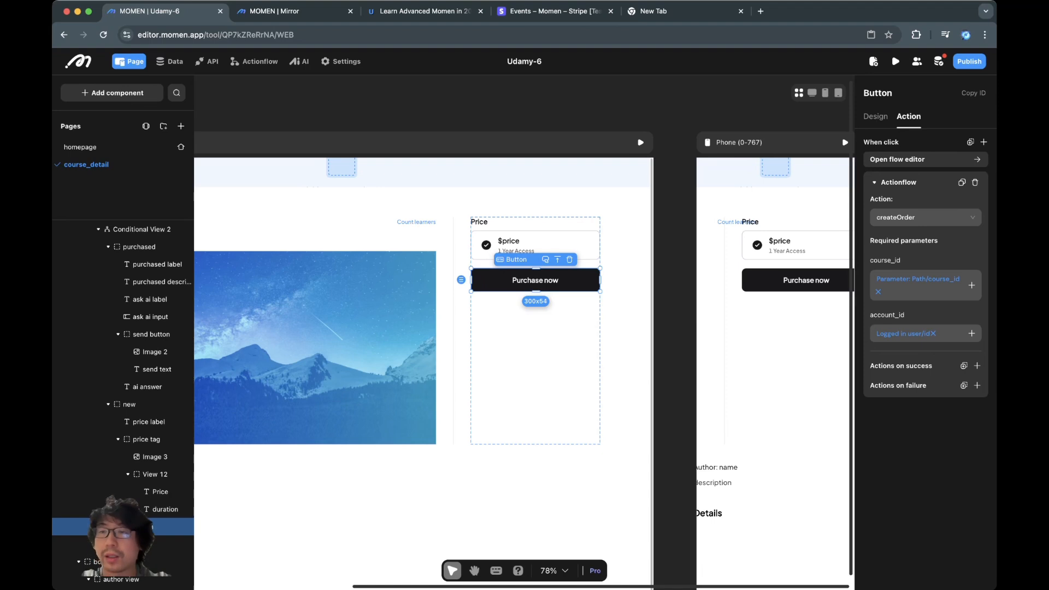
left_click(977, 366)
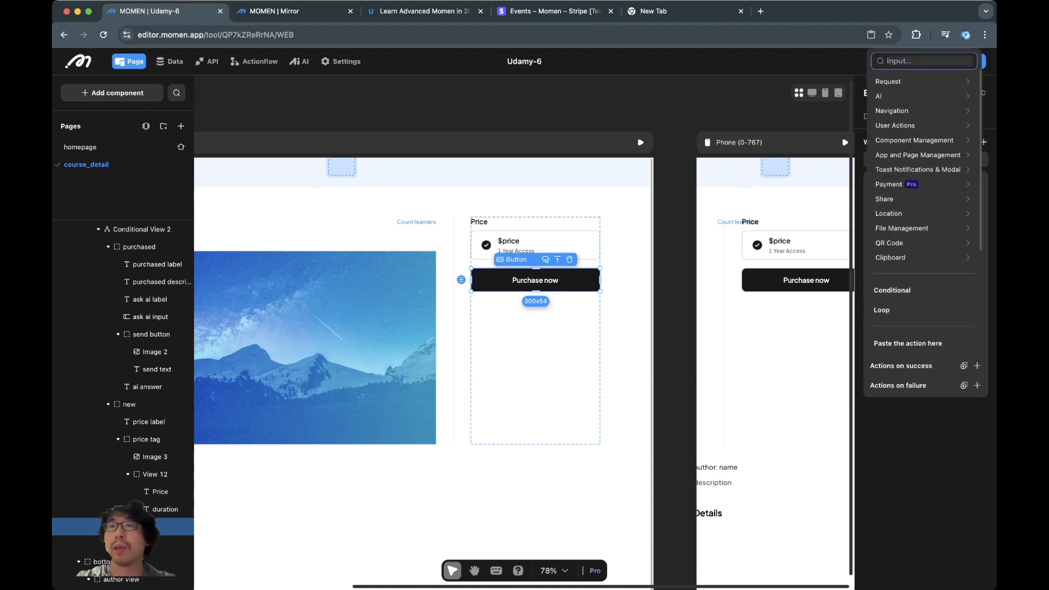
- On success add a Stripe payment using createOrder's order_id and currency USD
type("paym")
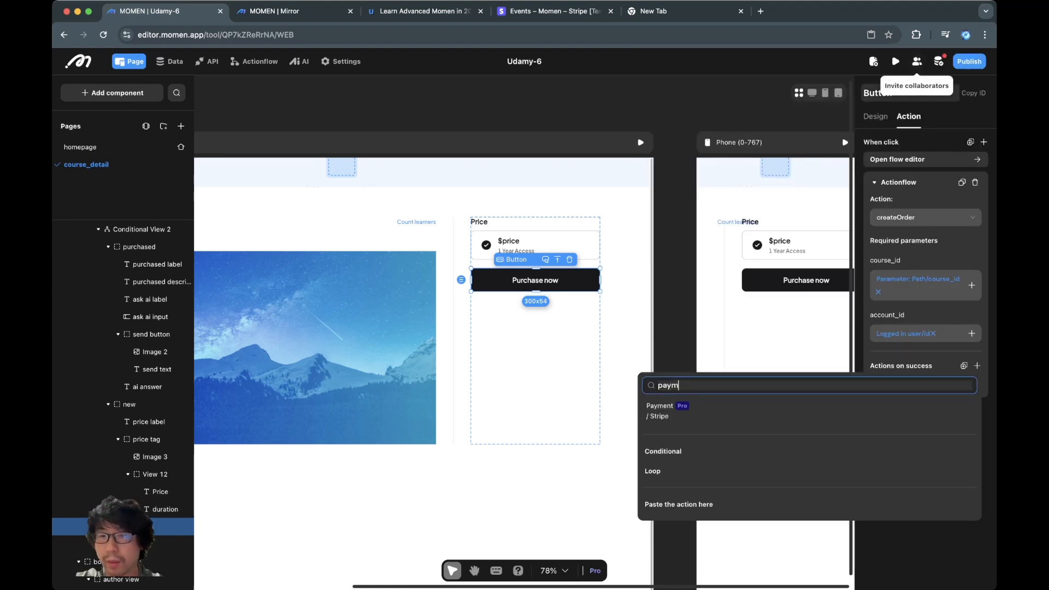
left_click(661, 410)
scroll(929, 382, "down", 2)
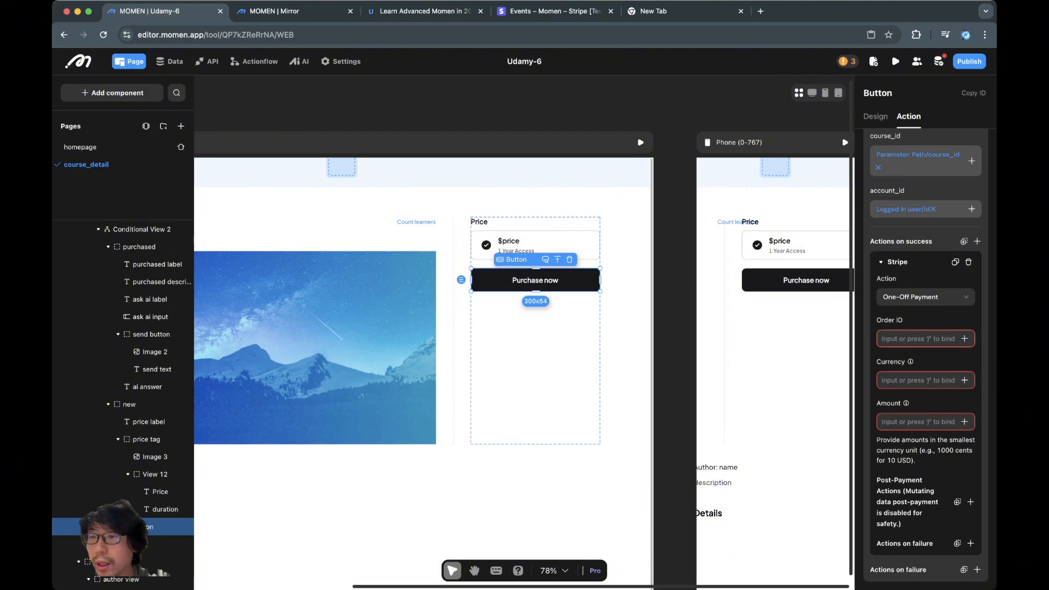
left_click(964, 339)
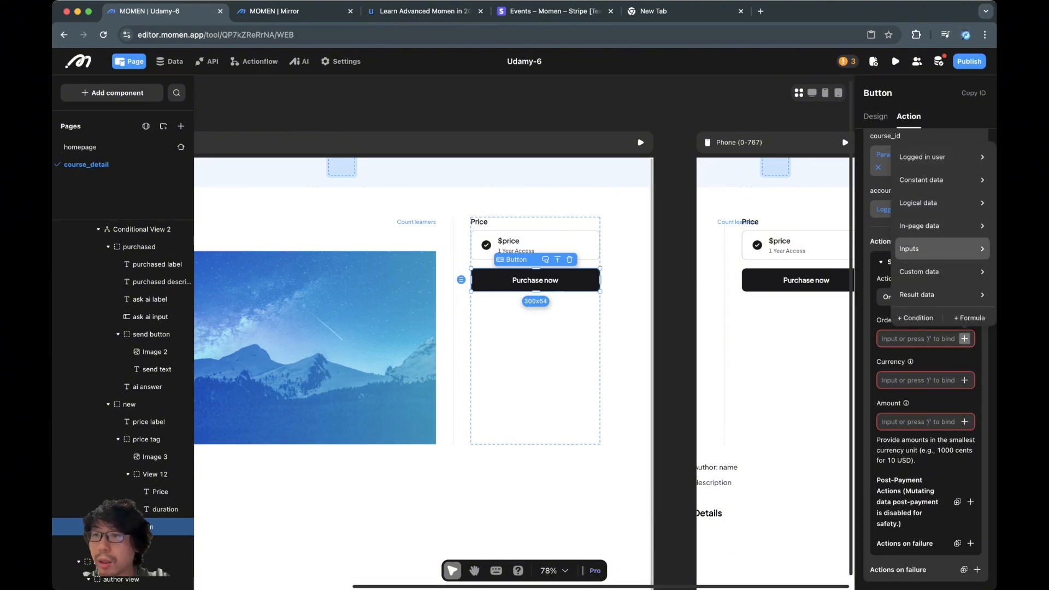
mouse_move(928, 295)
mouse_move(847, 299)
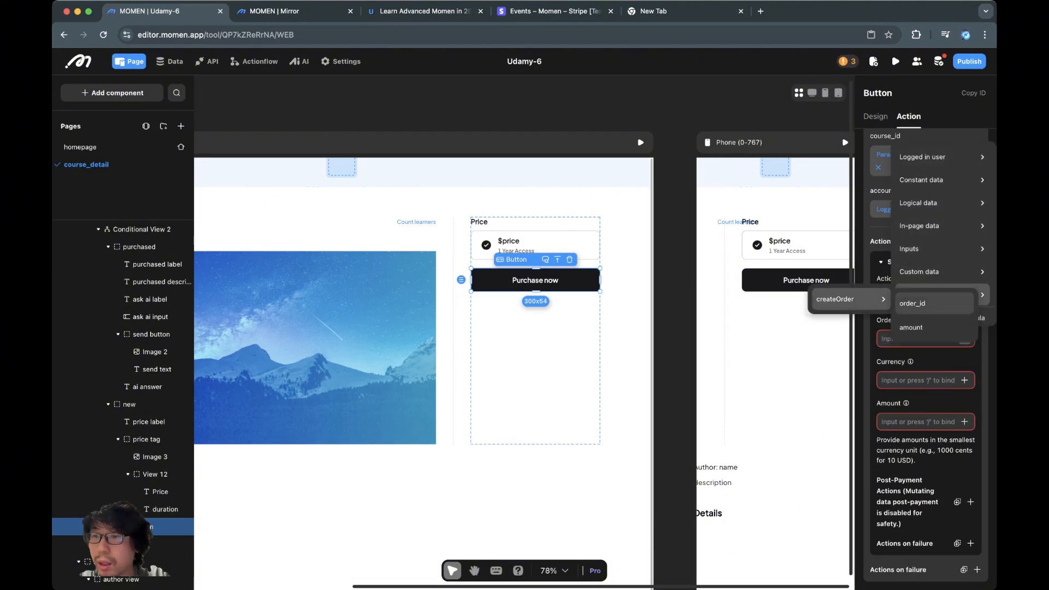
left_click(928, 303)
left_click(918, 394)
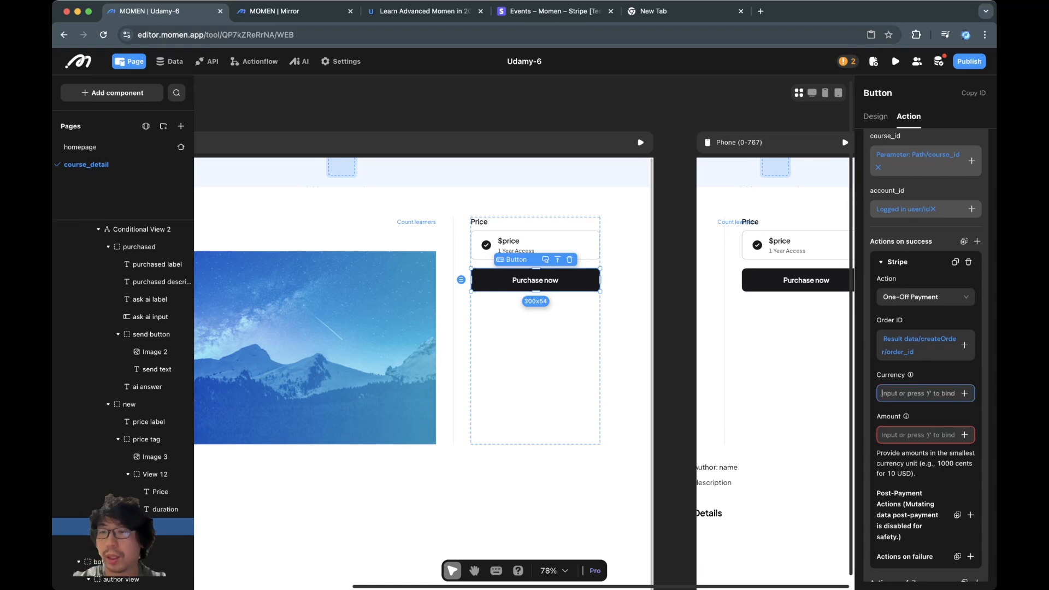
type("C")
key("BackSpace")
type("USD")
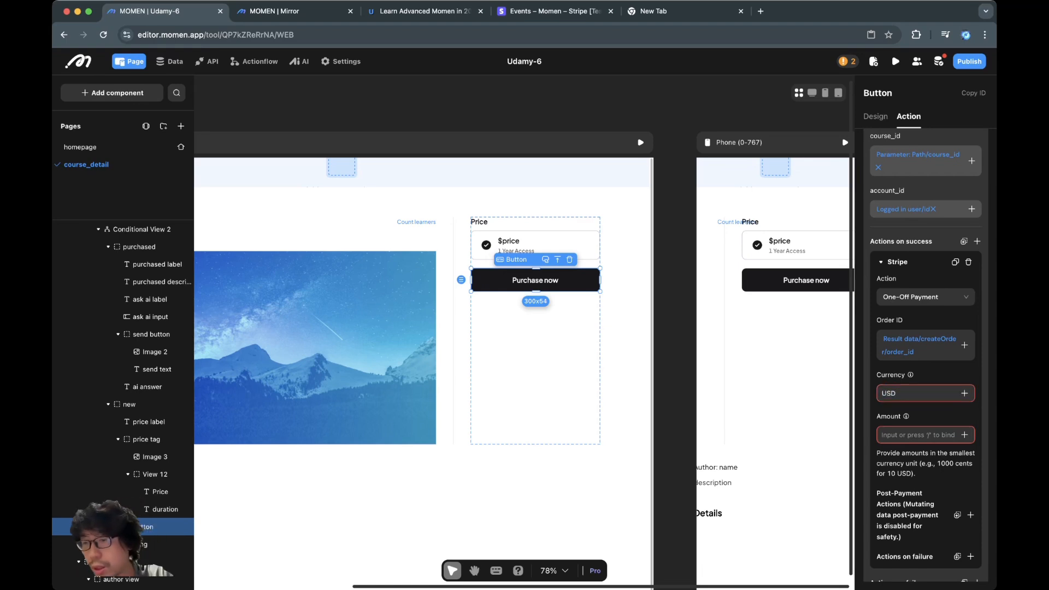
- Set the payment amount formula to createOrder's amount multiplied by 100
left_click(964, 435)
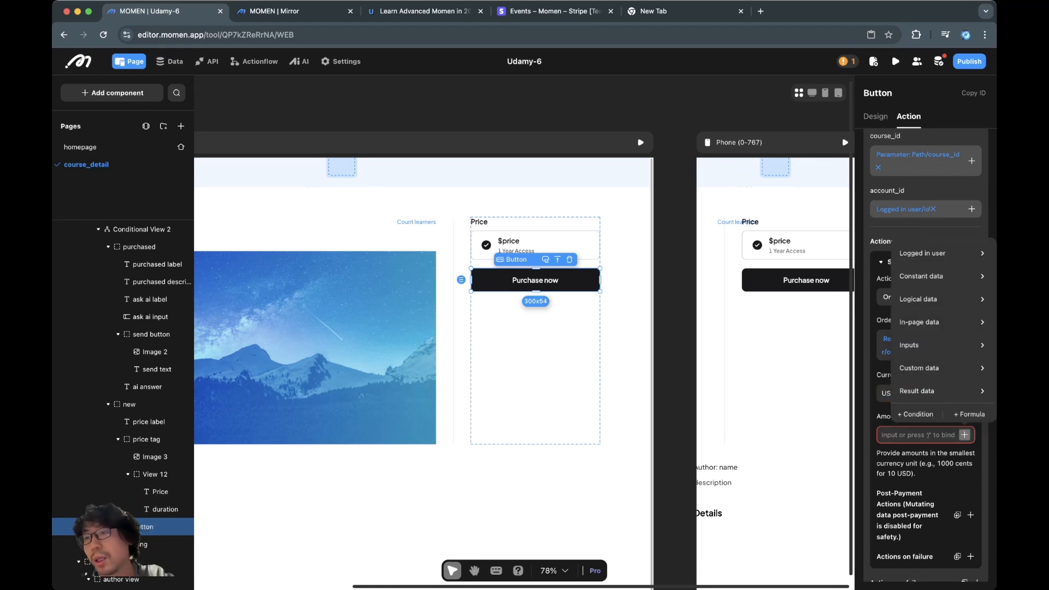
left_click(969, 414)
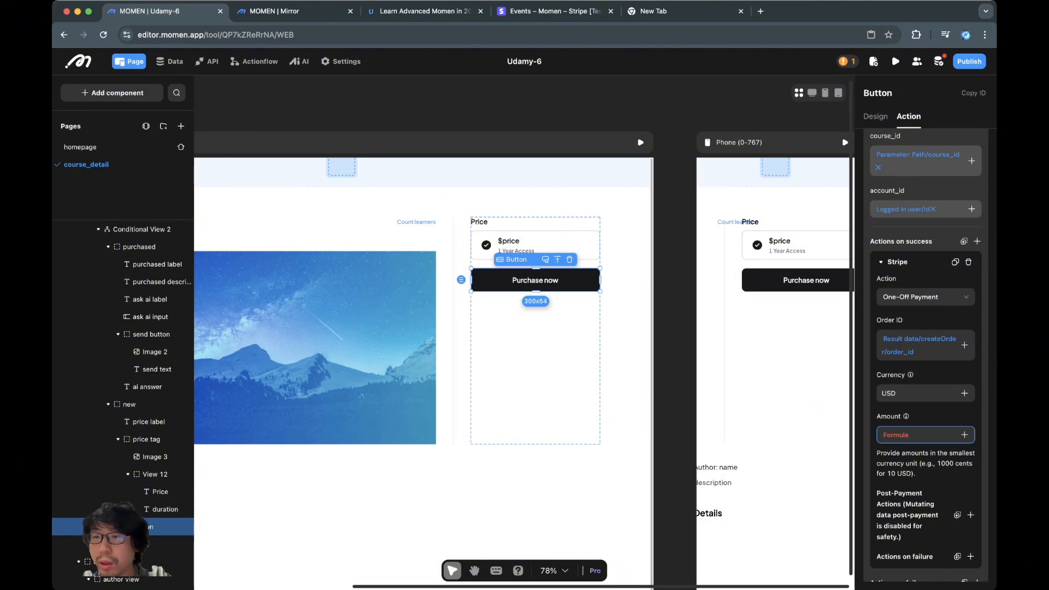
left_click(897, 435)
scroll(894, 375, "down", 2)
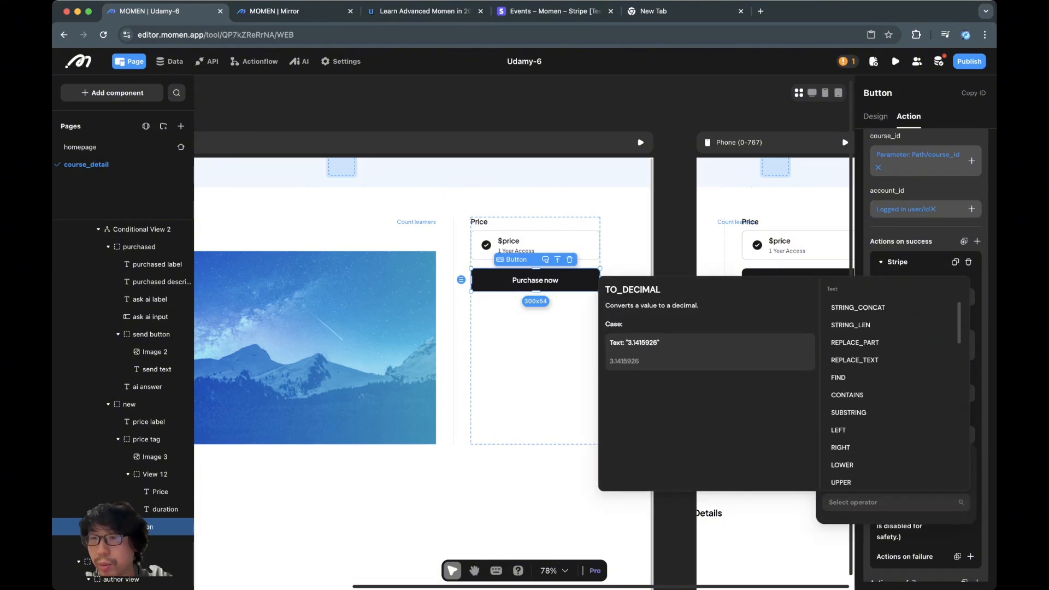
scroll(890, 437, "down", 3)
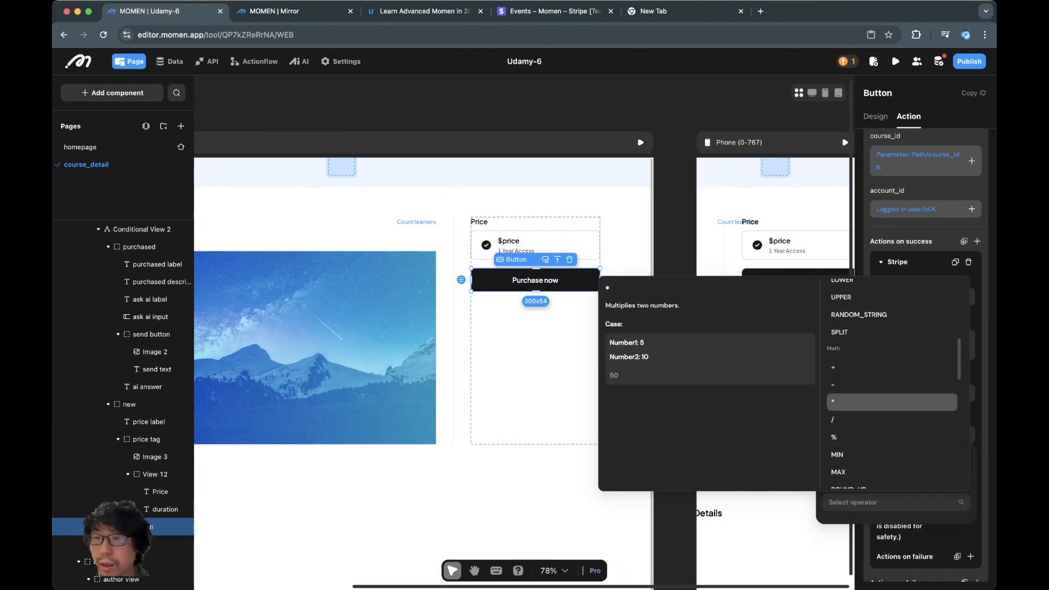
left_click(877, 400)
left_click(960, 372)
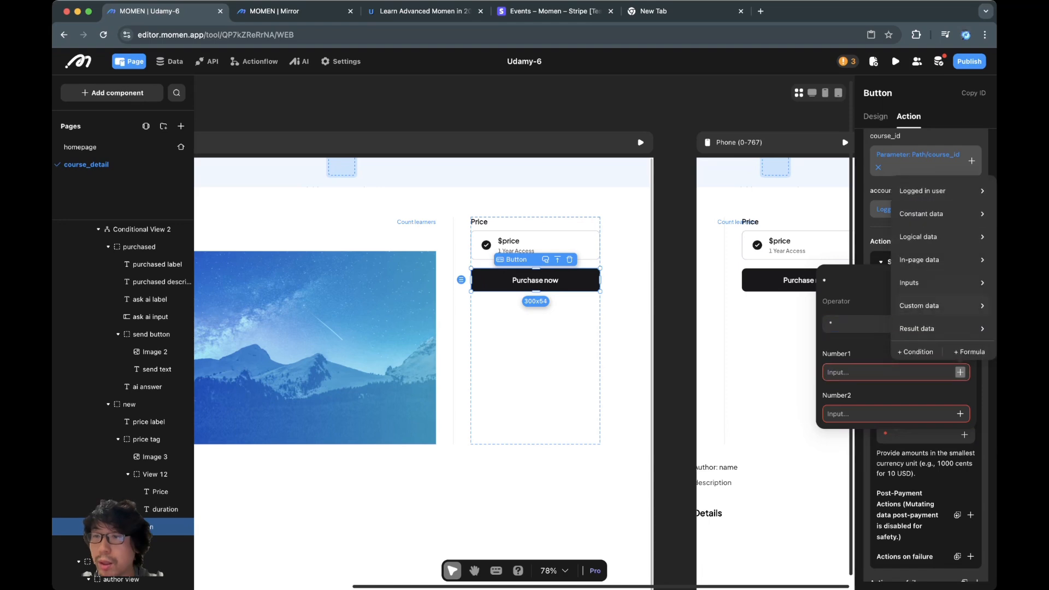
mouse_move(929, 282)
mouse_move(917, 329)
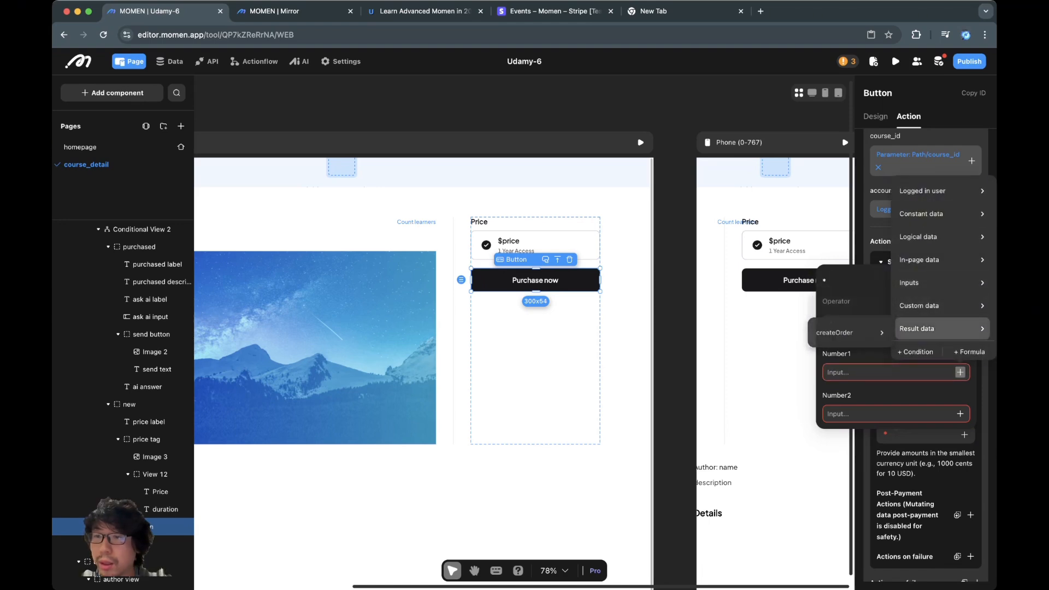
mouse_move(836, 333)
left_click(910, 361)
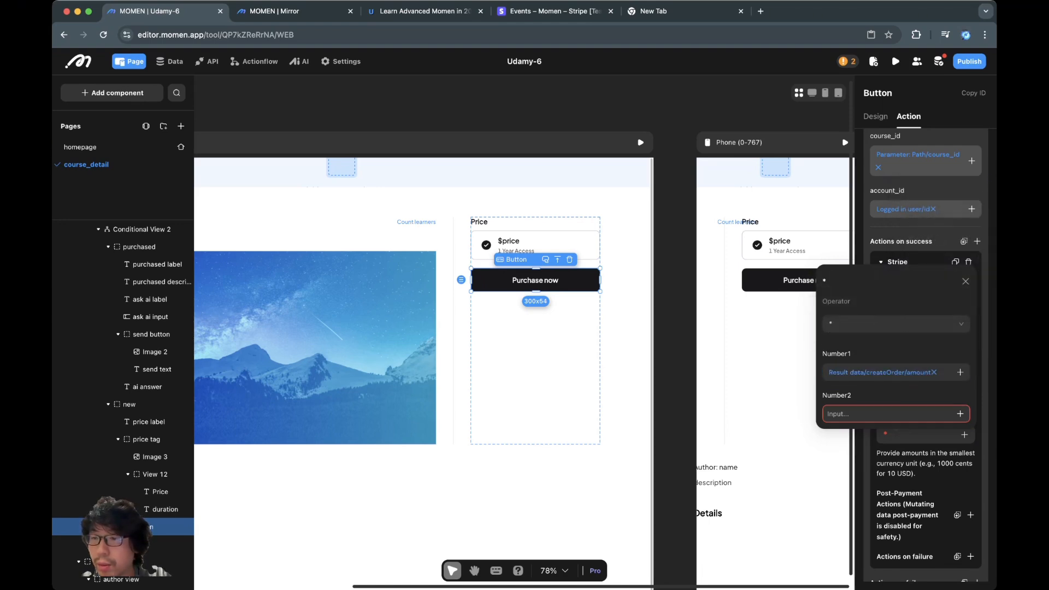
left_click(959, 413)
left_click(886, 413)
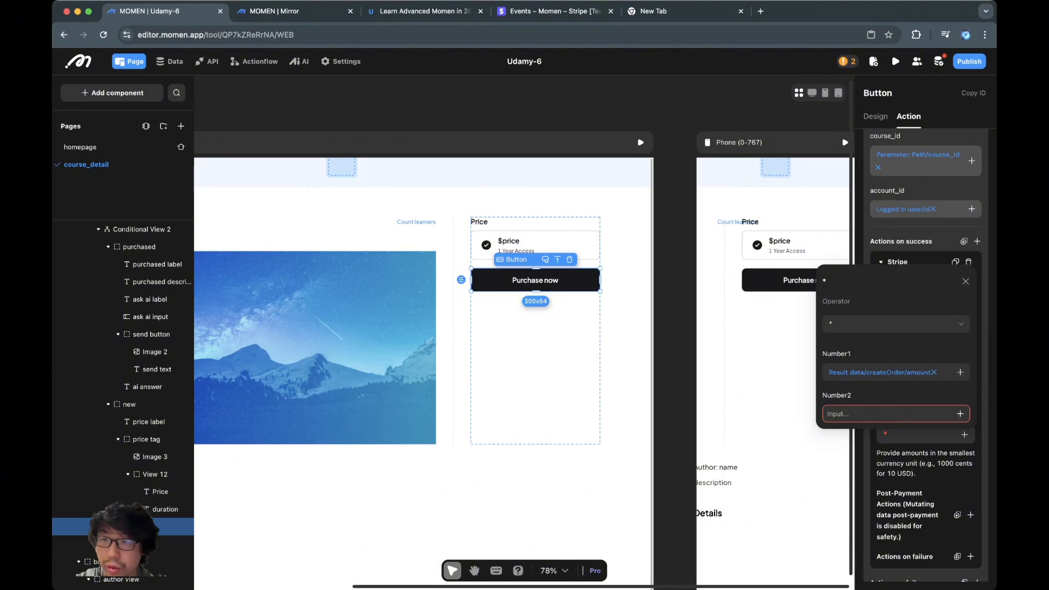
type("100")
left_click(965, 281)
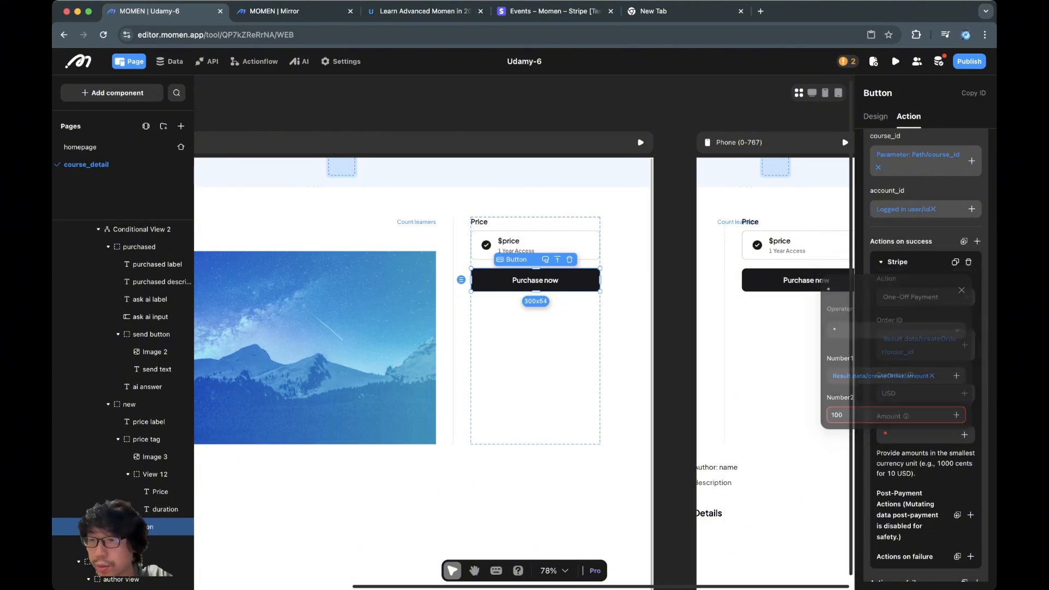
- Add a Toast Notifications & Modal / Show Toast action under Actions on failure
scroll(925, 352, "down", 1)
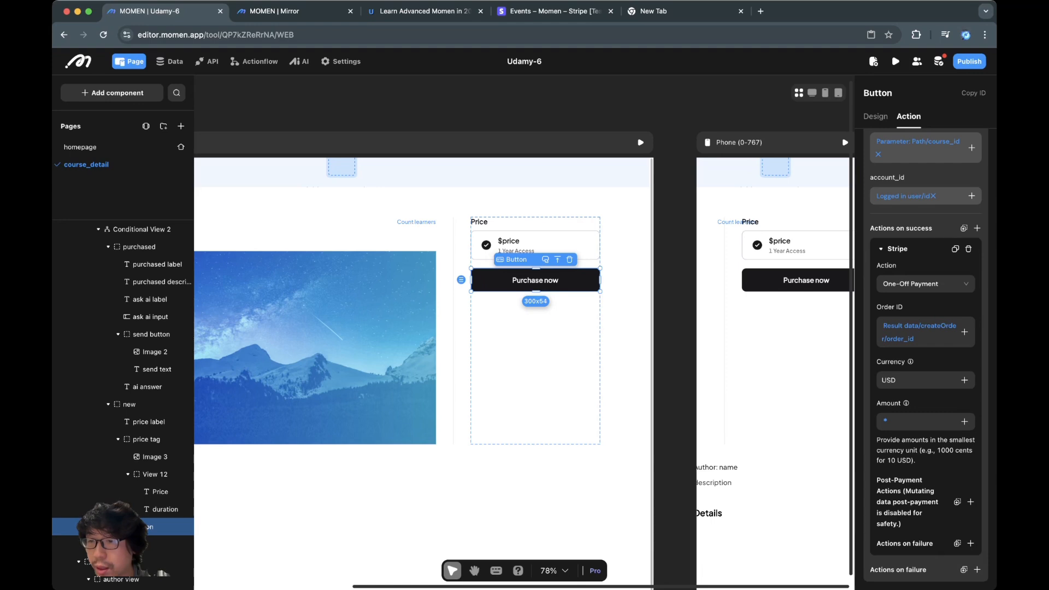
left_click(977, 569)
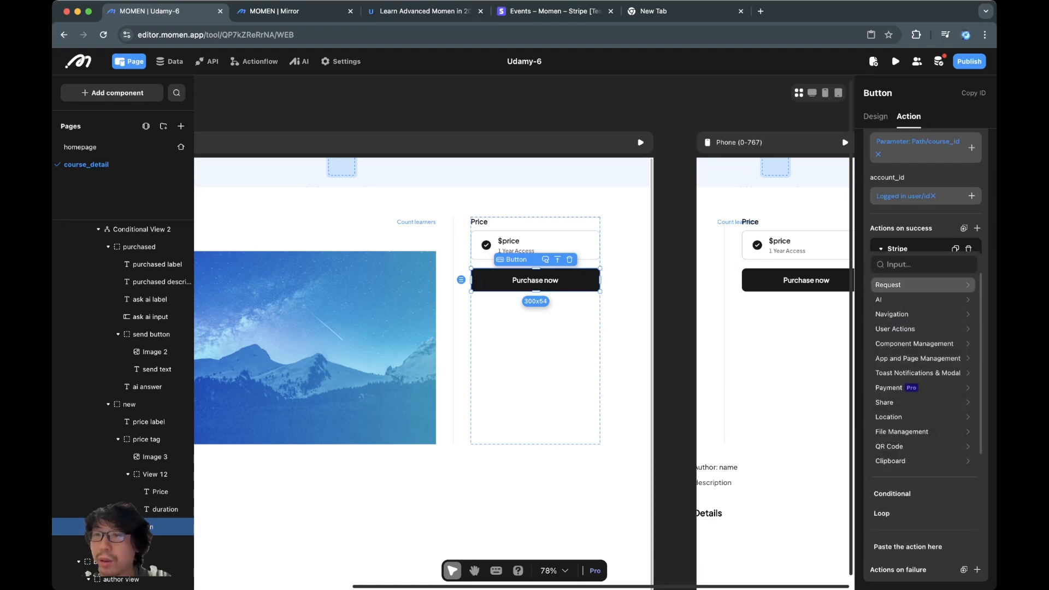
left_click(924, 264)
type("toast")
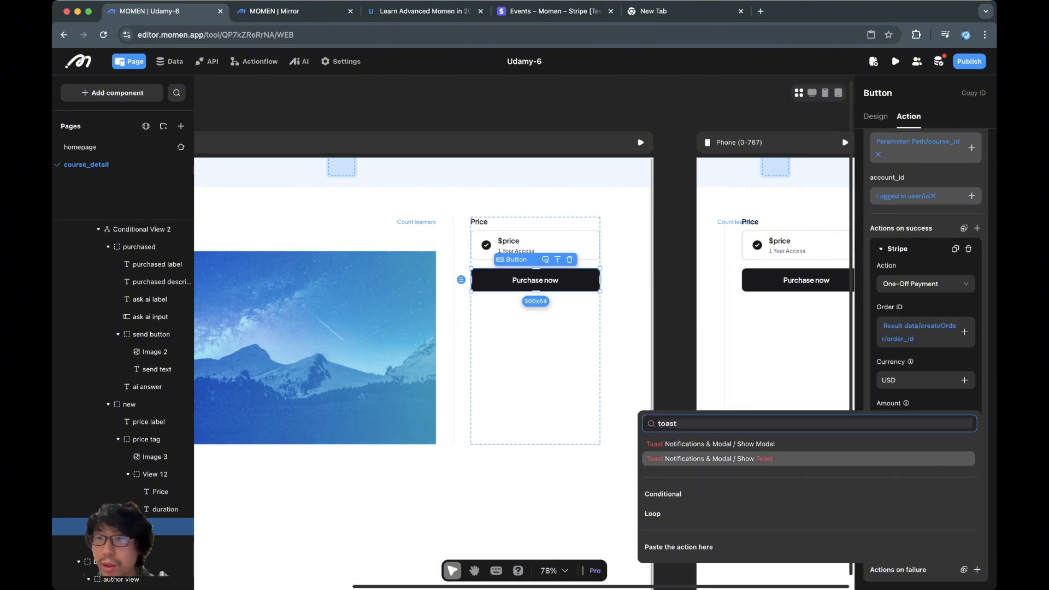
left_click(904, 459)
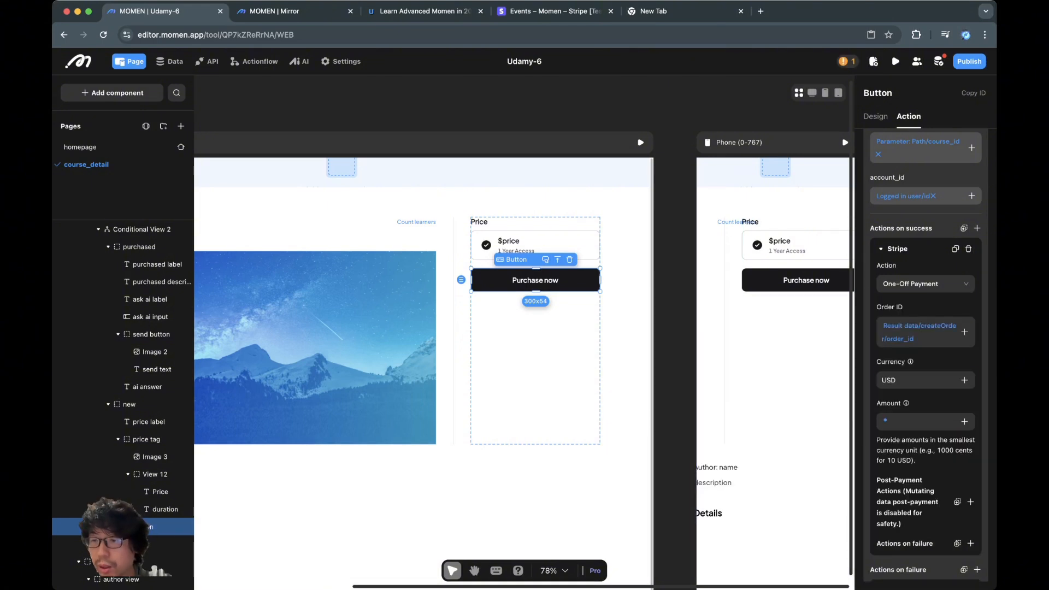
scroll(907, 494, "down", 2)
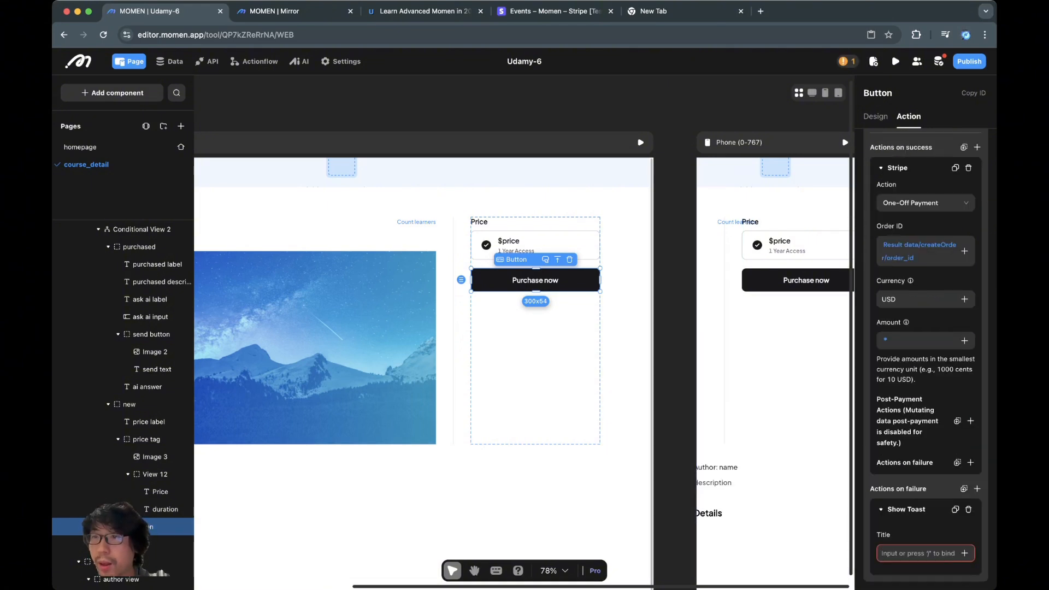
scroll(908, 494, "up", 4)
left_click(923, 159)
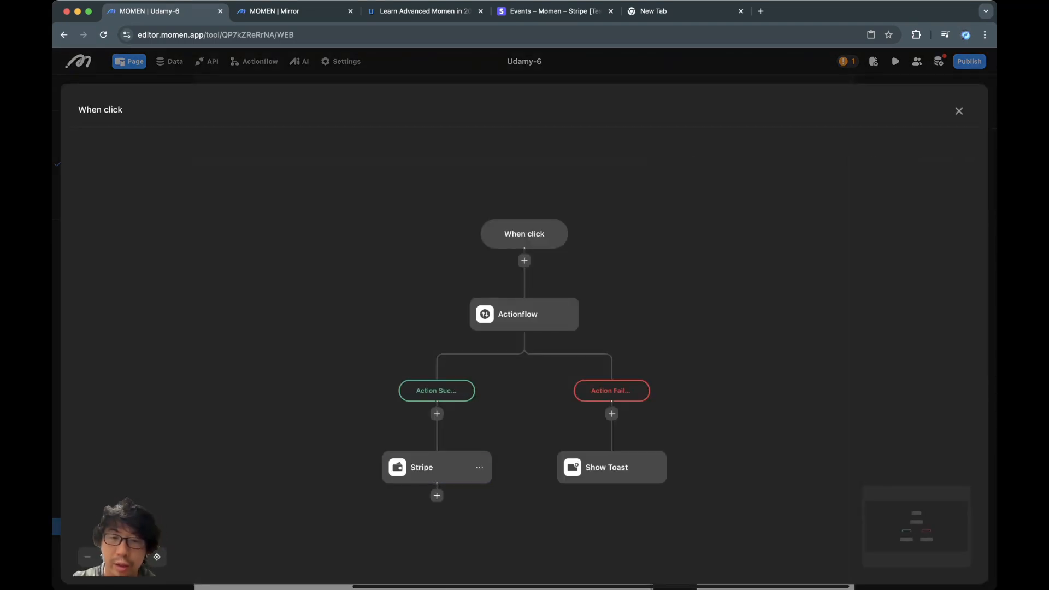
- In the flow editor, set the Show Toast step's title to 'Creating order failed.'
left_click(431, 467)
left_click(606, 467)
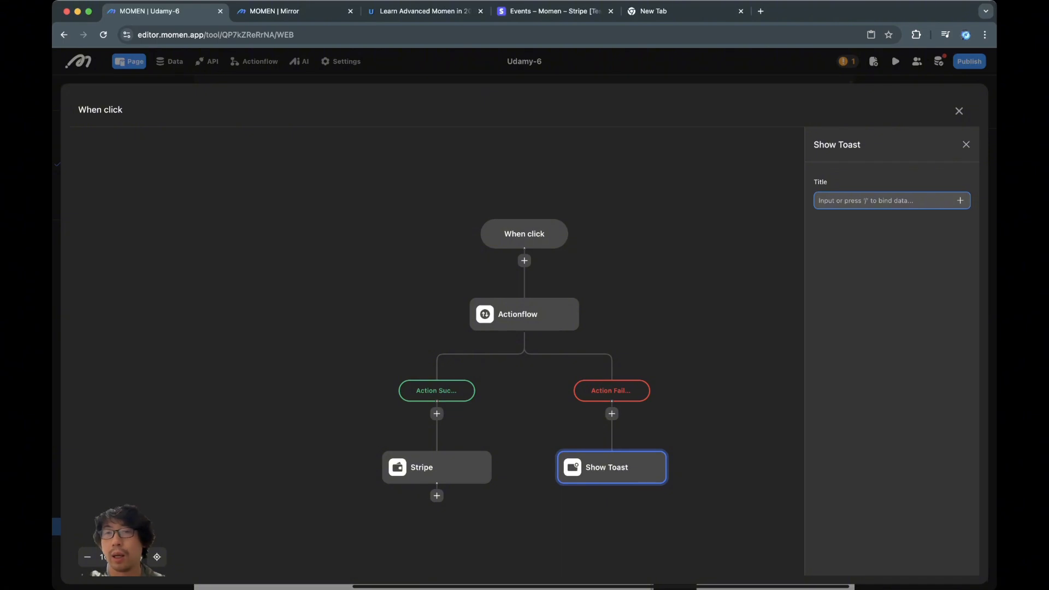
type("creating order")
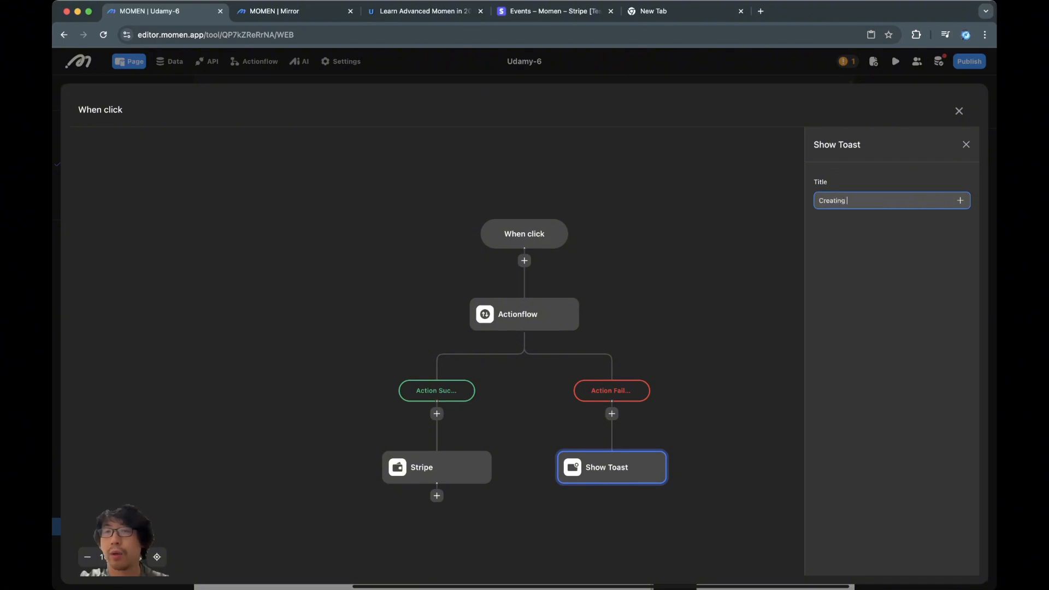
type(" failed.")
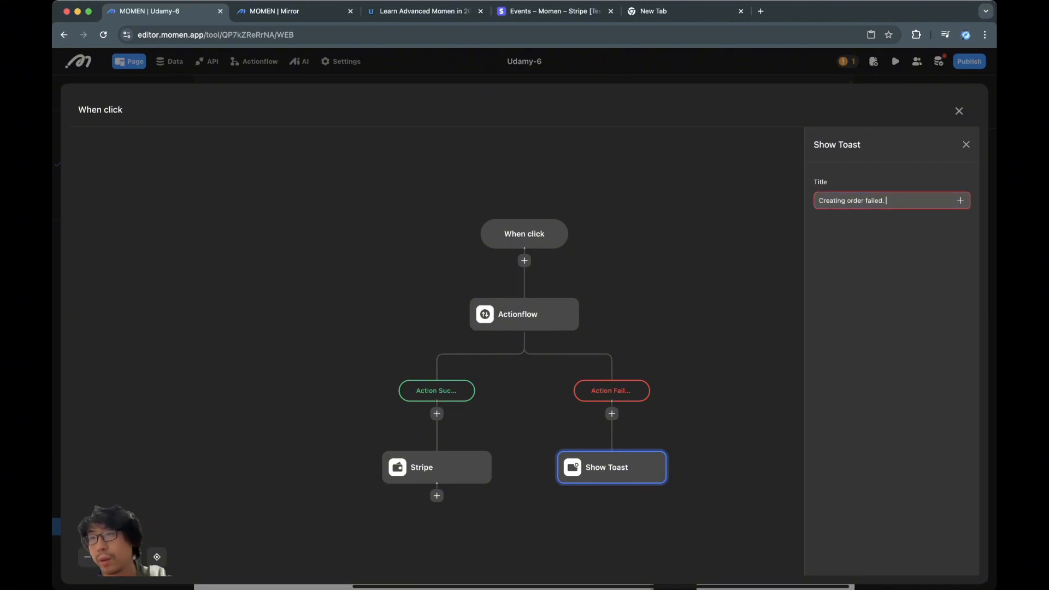
key("Escape")
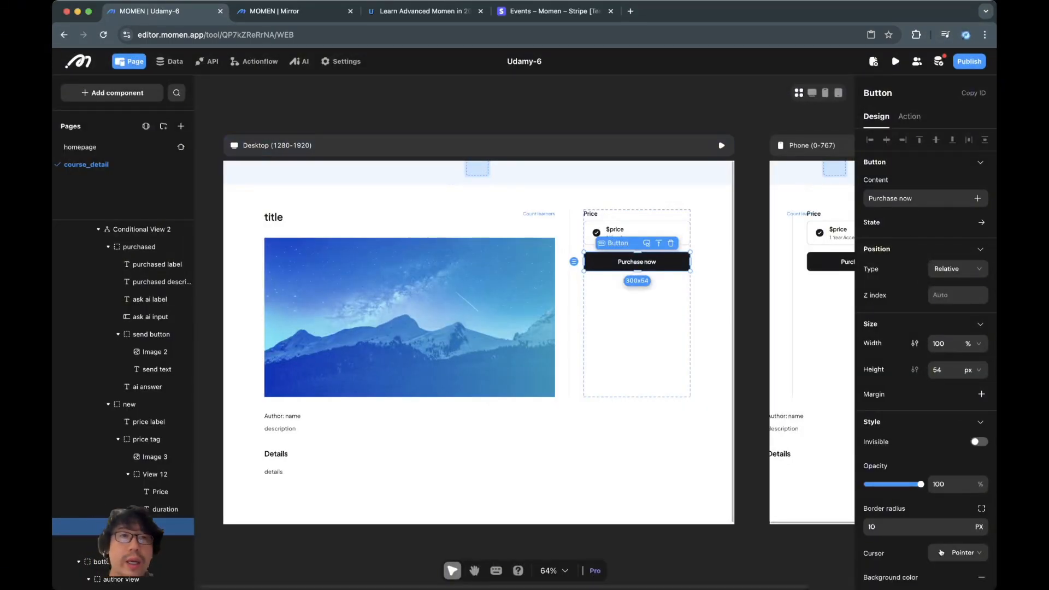
left_click(254, 61)
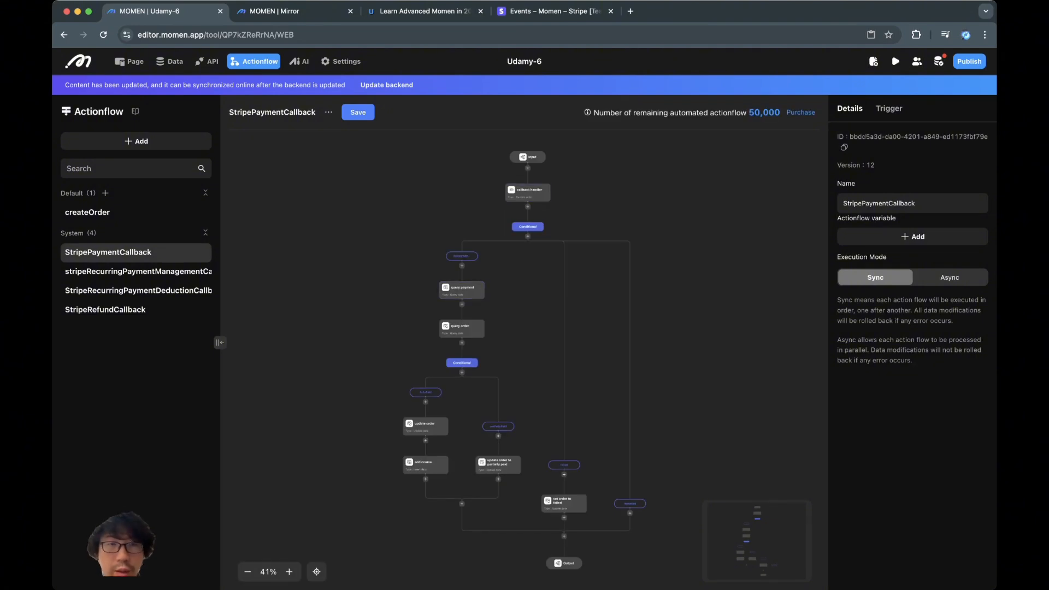
left_click(87, 212)
scroll(426, 262, "up", 4)
scroll(426, 263, "down", 1)
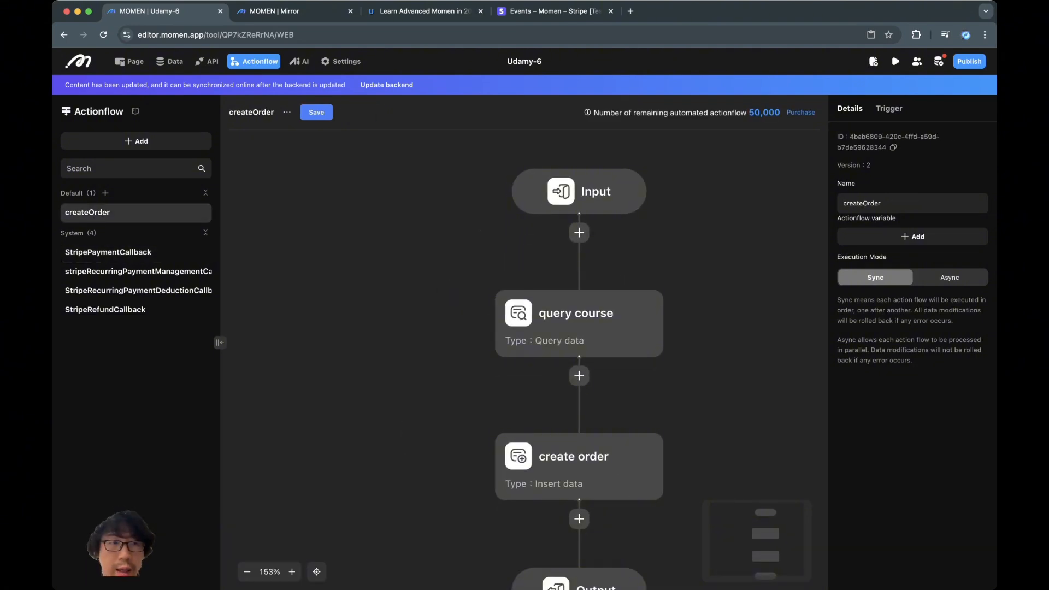
left_click(108, 253)
scroll(501, 338, "up", 3)
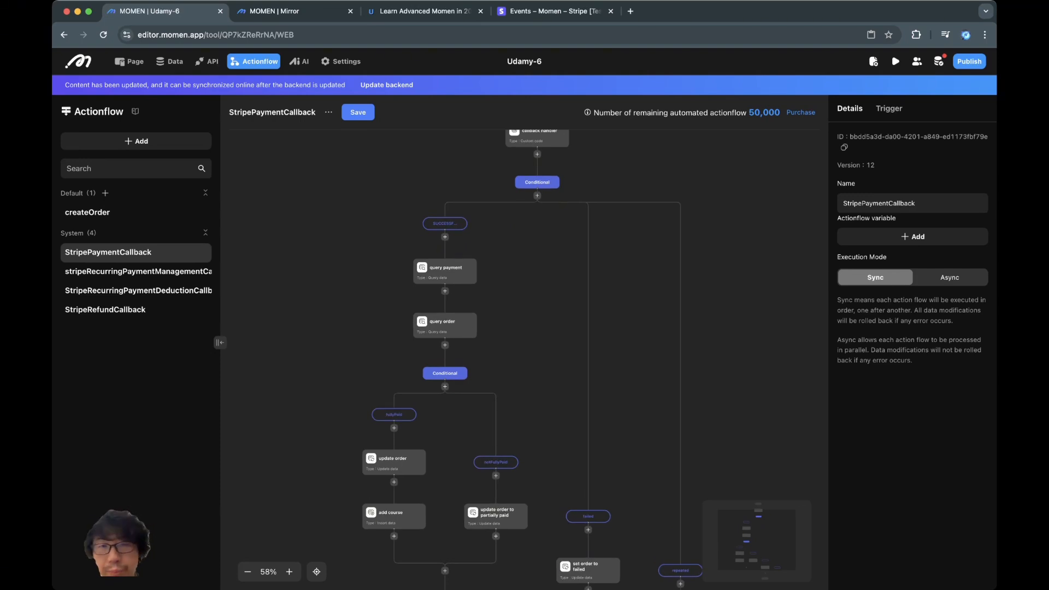
left_click_drag(525, 338, 506, 319)
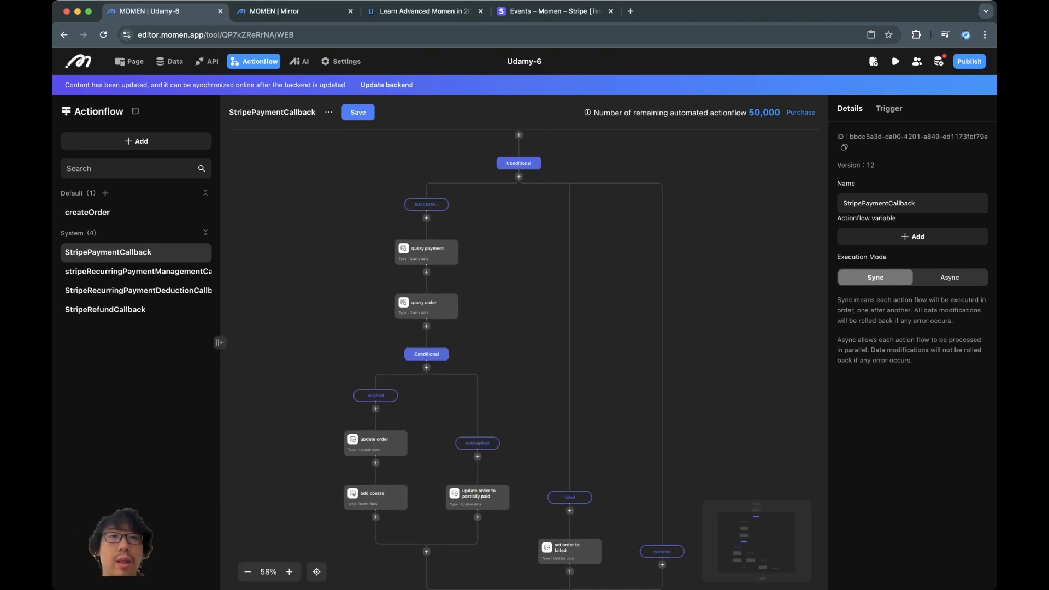
scroll(523, 194, "up", 2)
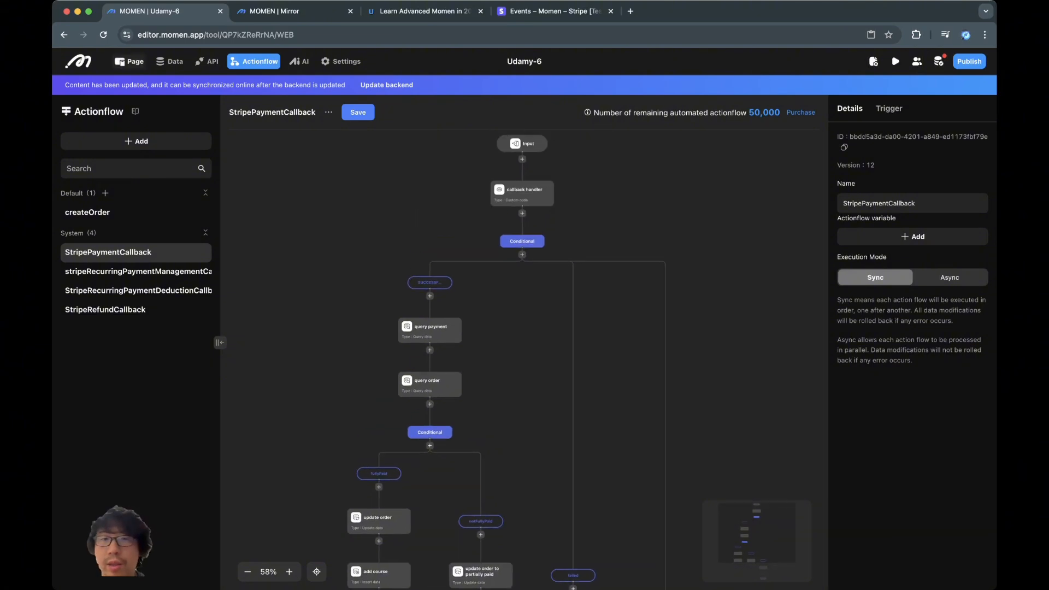
left_click(129, 61)
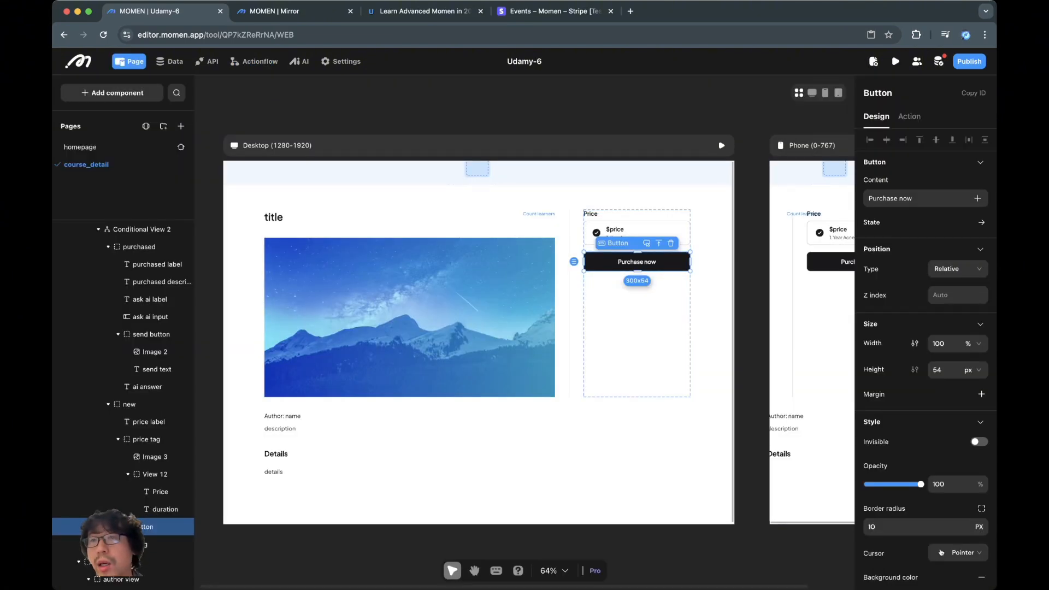
- Review the button's createOrder actionflow and Stripe payment steps, then switch to the app preview
left_click(910, 116)
left_click(925, 159)
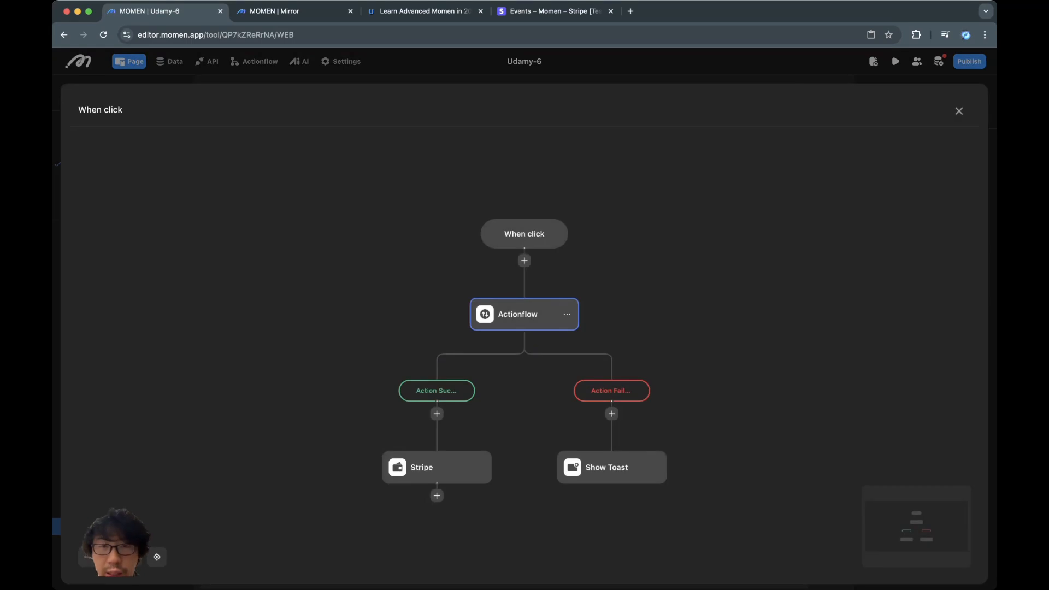
left_click(524, 314)
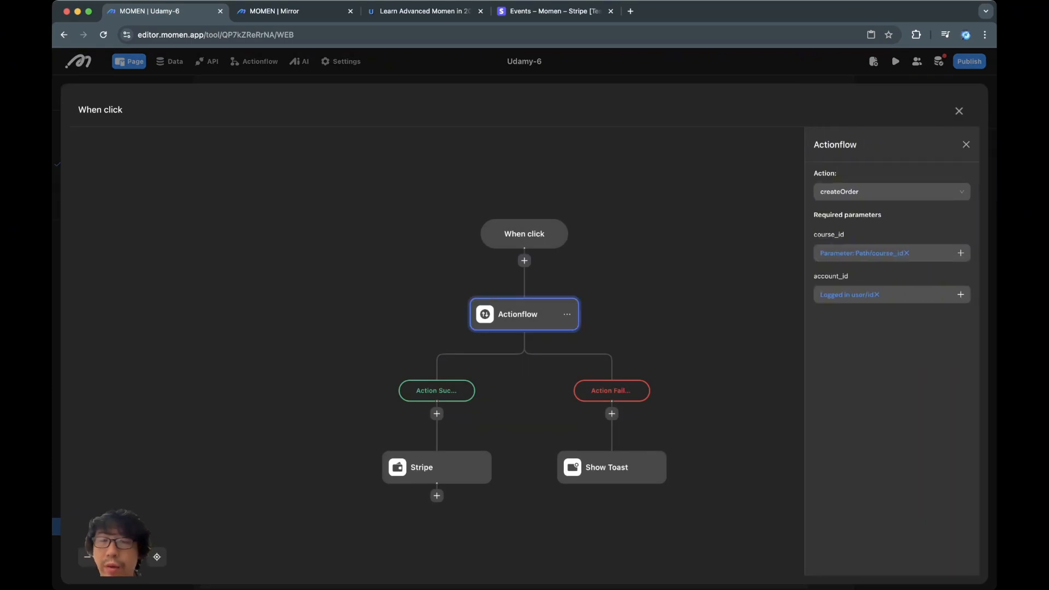
left_click(434, 467)
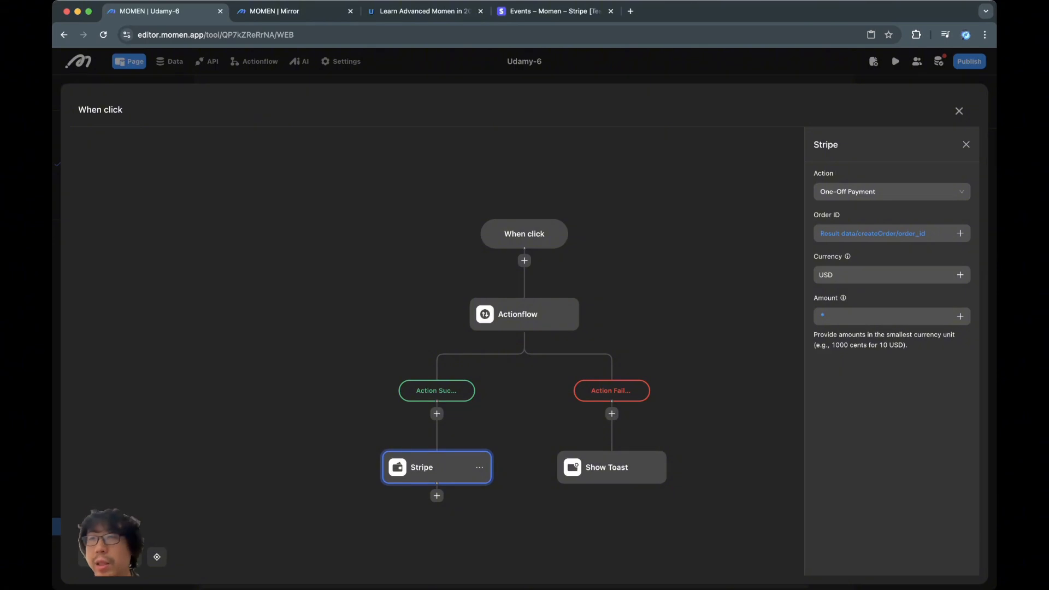
left_click(959, 111)
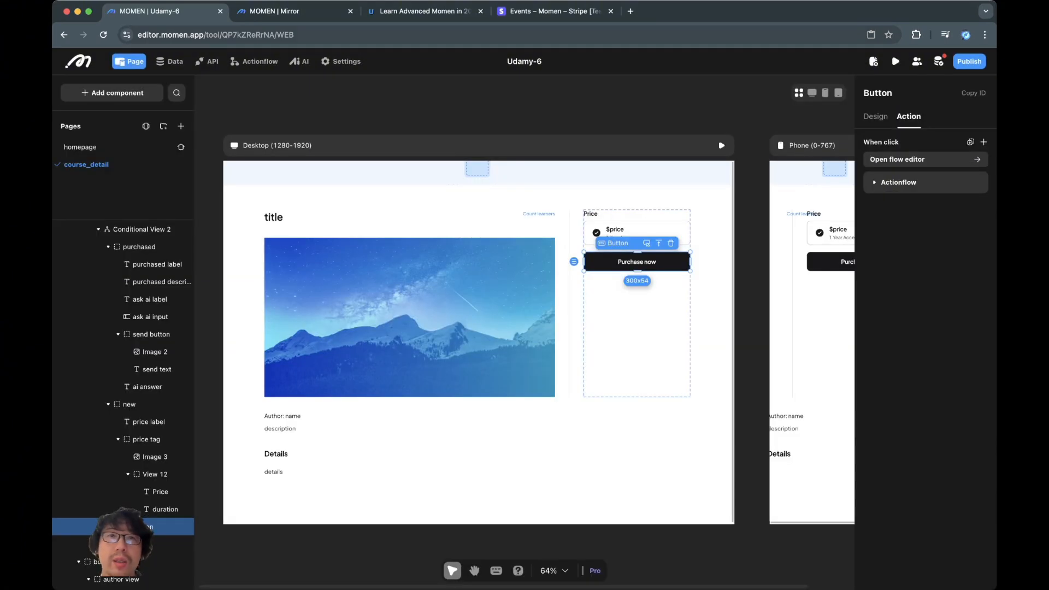
left_click(295, 11)
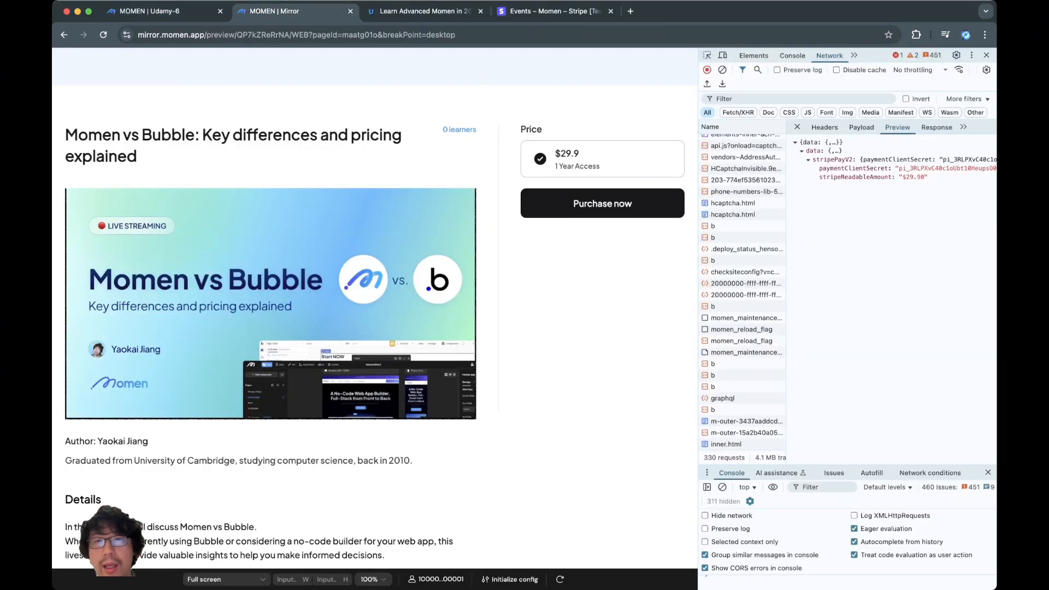
left_click(602, 204)
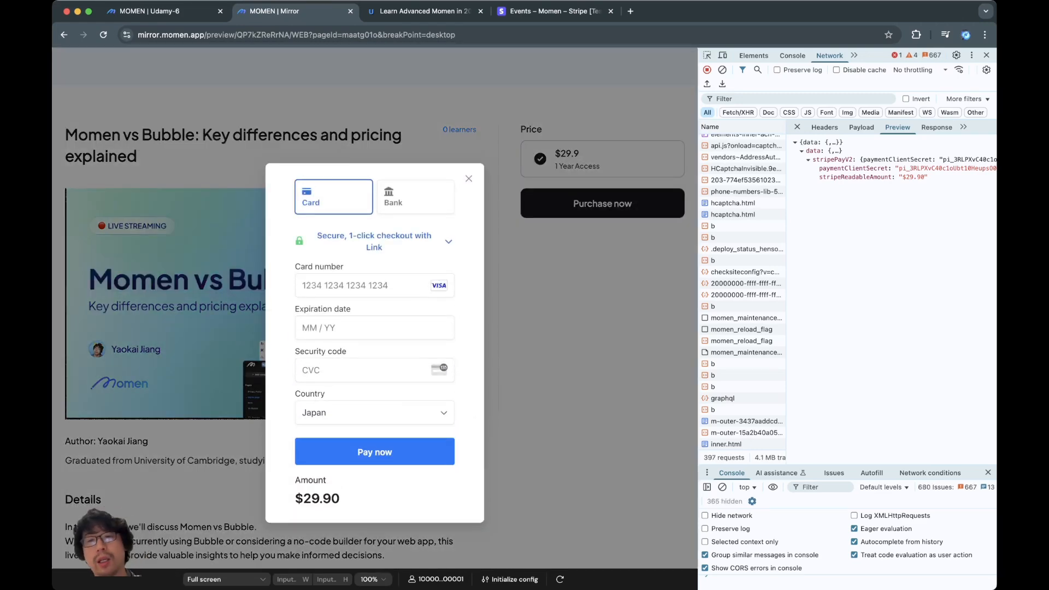
left_click(986, 55)
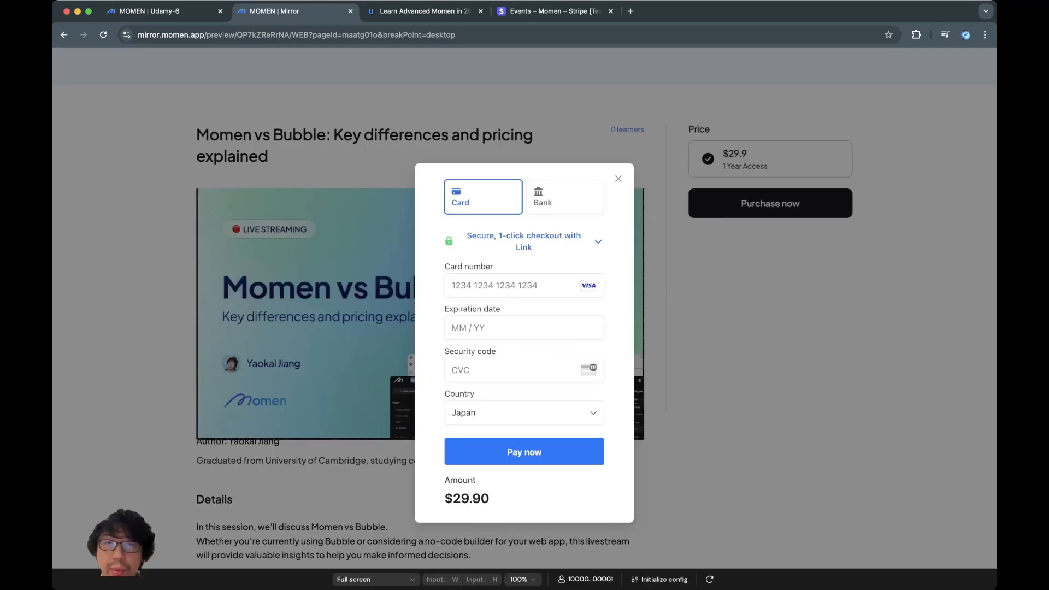
left_click(498, 286)
type("4242 ")
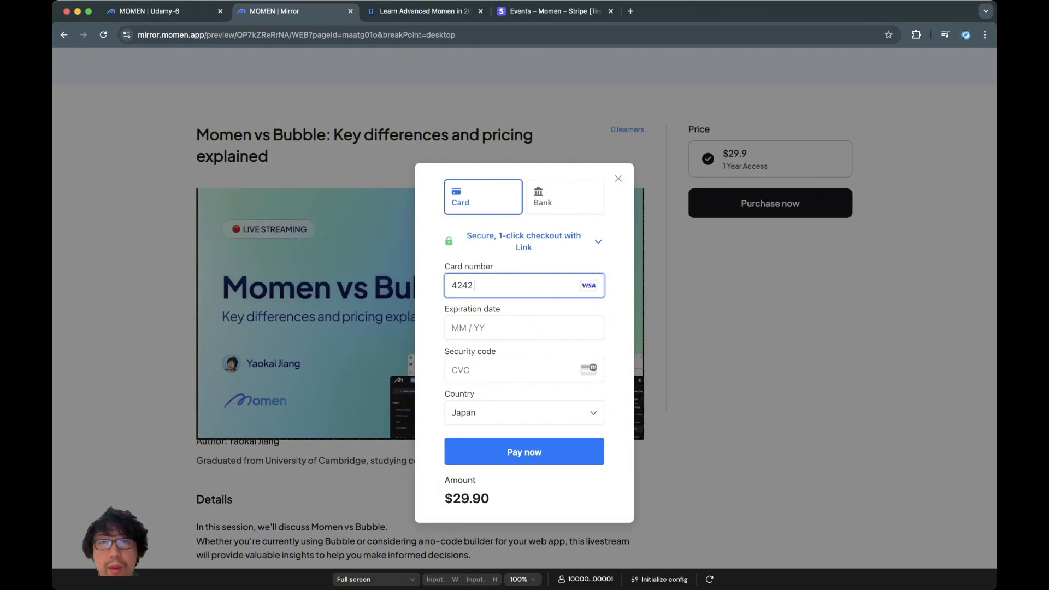
type("4242 4242 424204444")
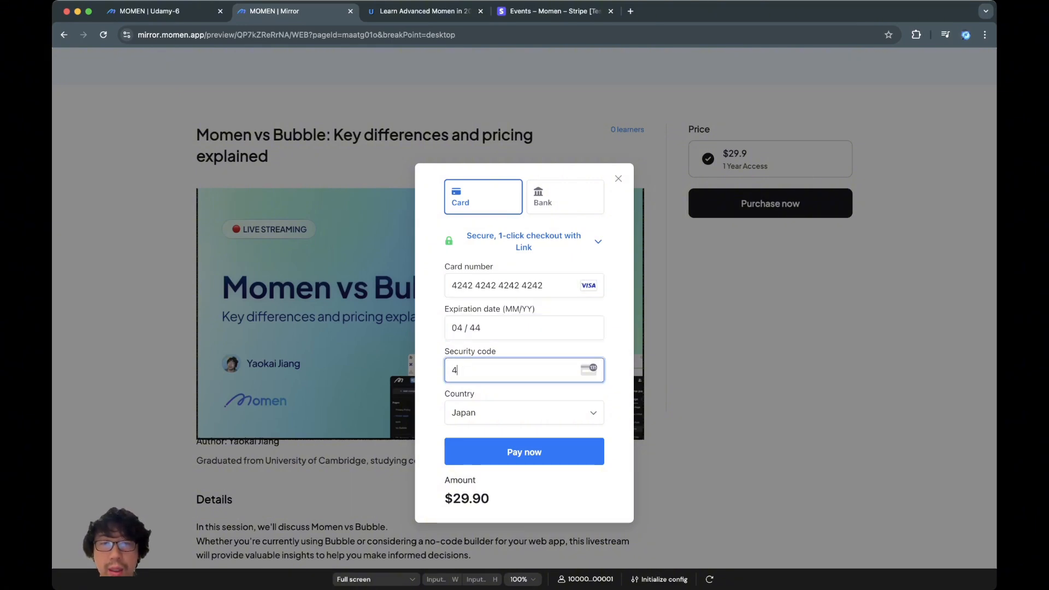
type("44")
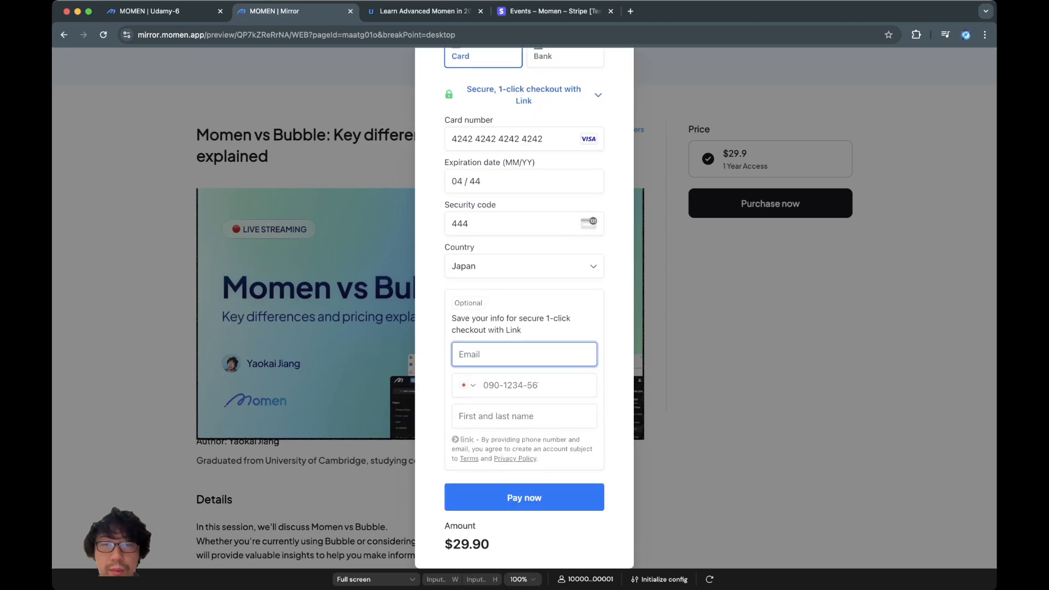
- Verify the card number, submit the test payment, and return to the Momen editor
left_click(524, 498)
triple_click(521, 138)
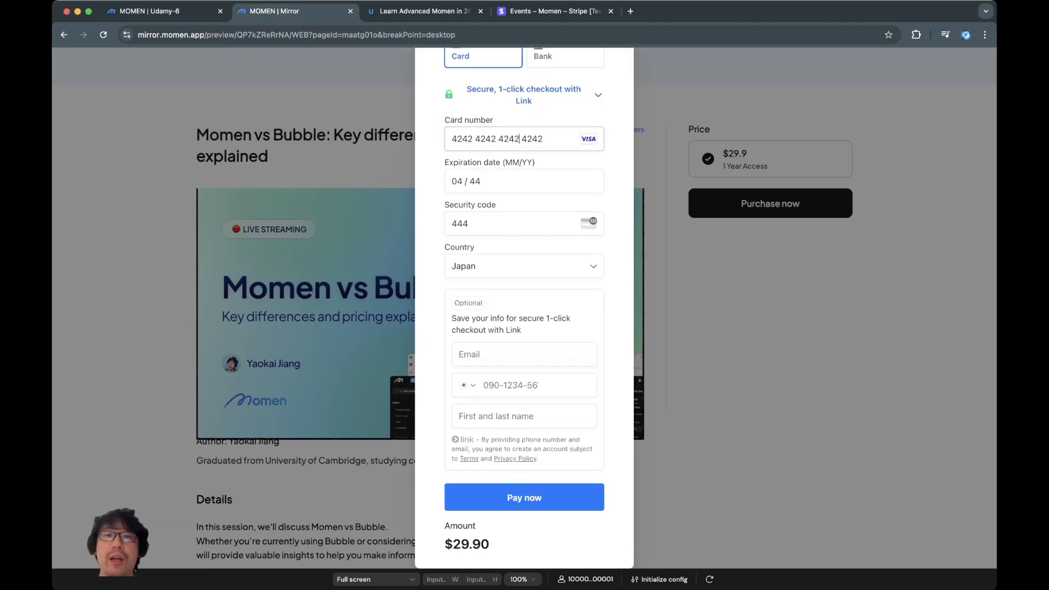
left_click(499, 139)
left_click(619, 138)
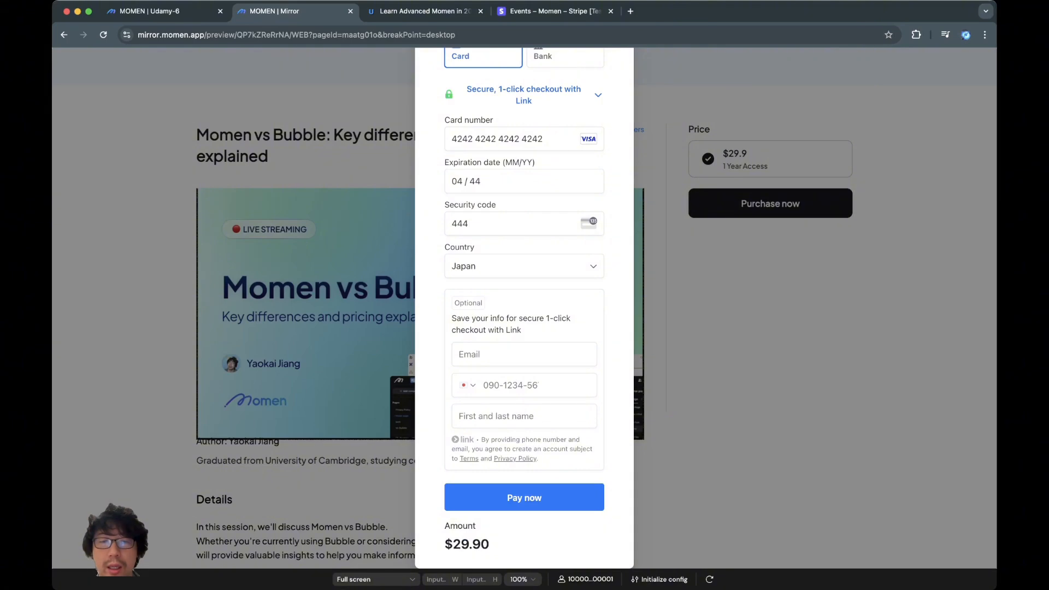
left_click(524, 498)
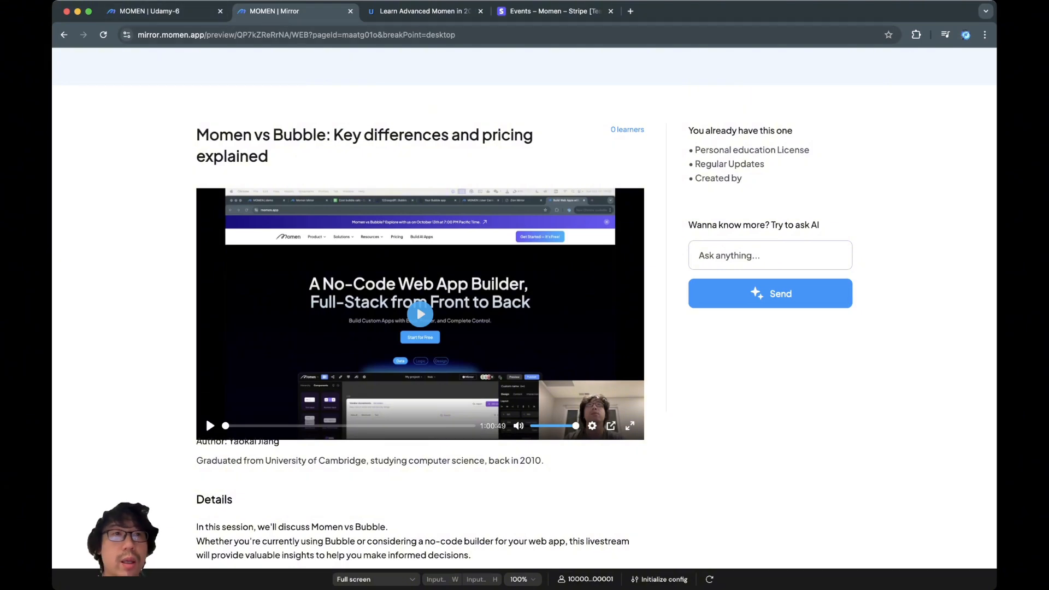
left_click(170, 11)
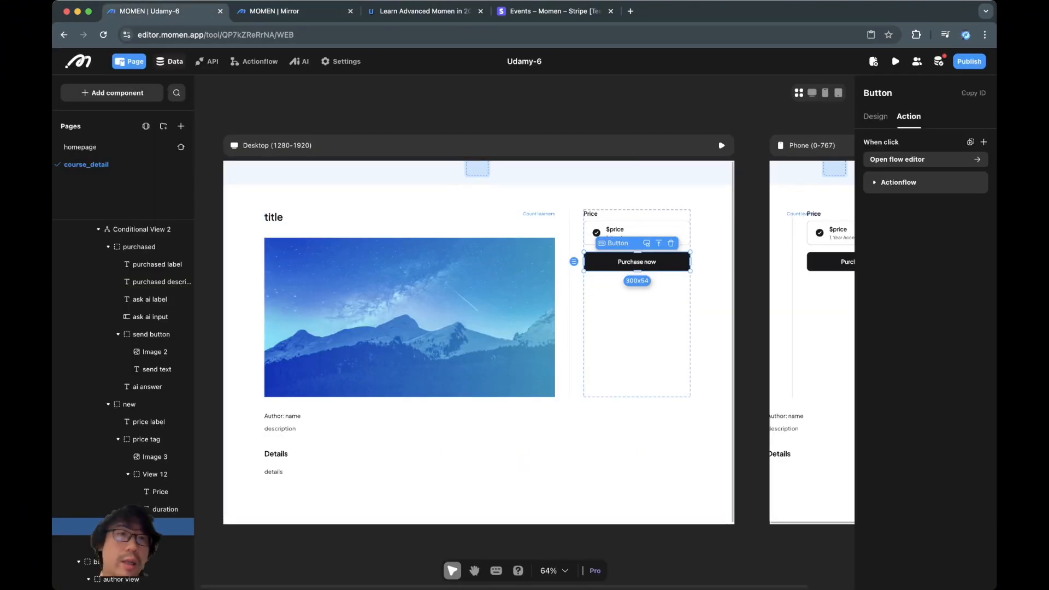
- Open the account_has_course records and inspect the course linked to record 3
left_click(170, 61)
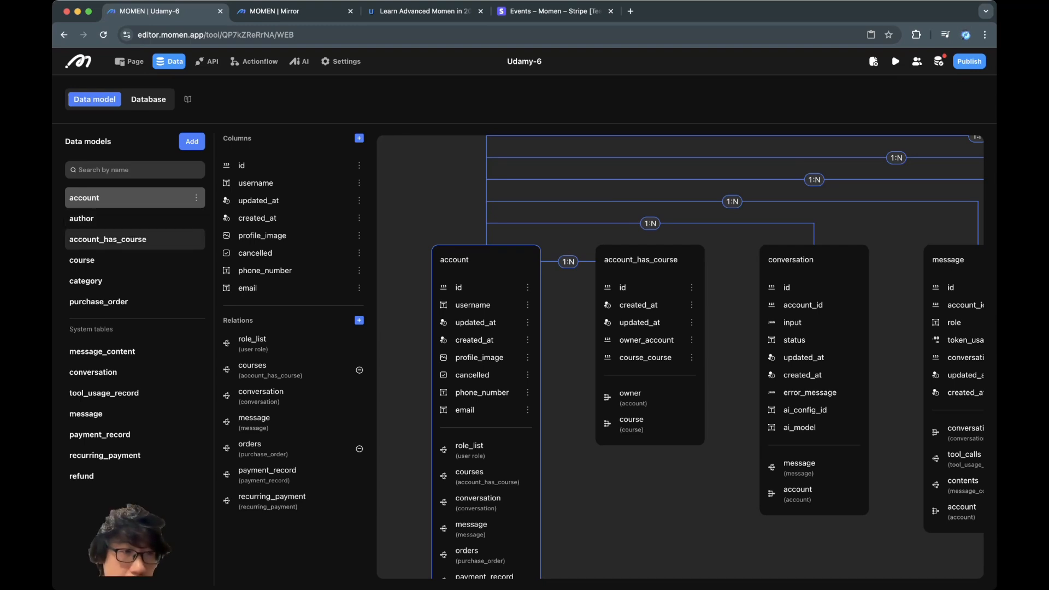
left_click(108, 239)
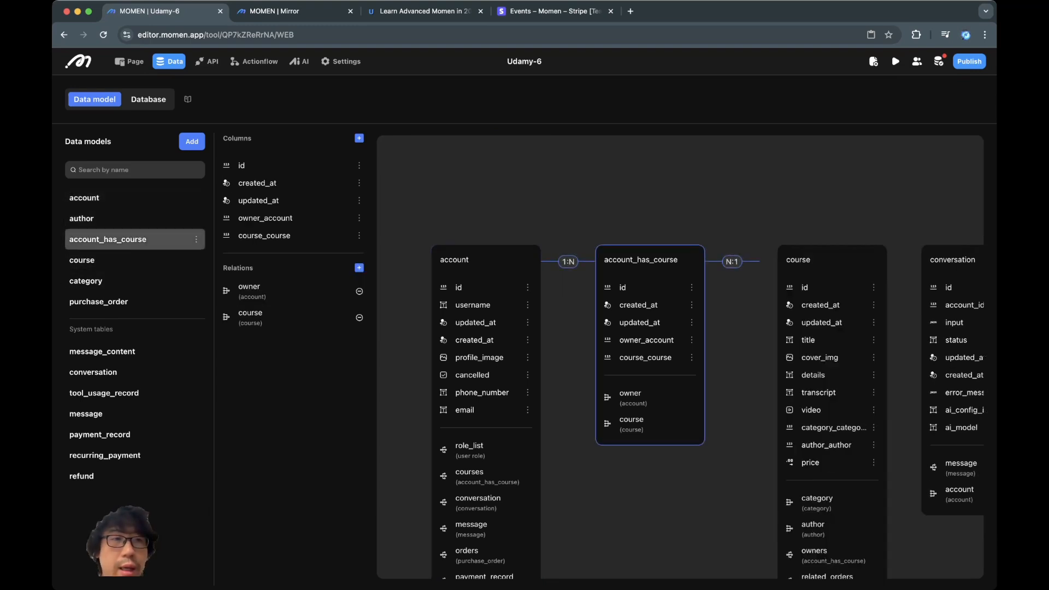
left_click(148, 99)
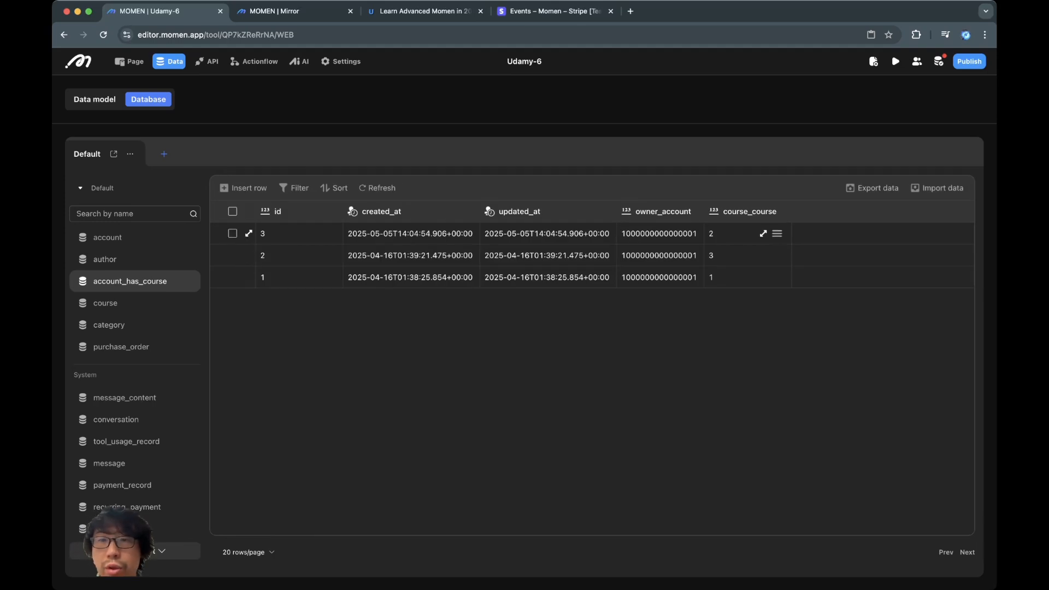
left_click(777, 233)
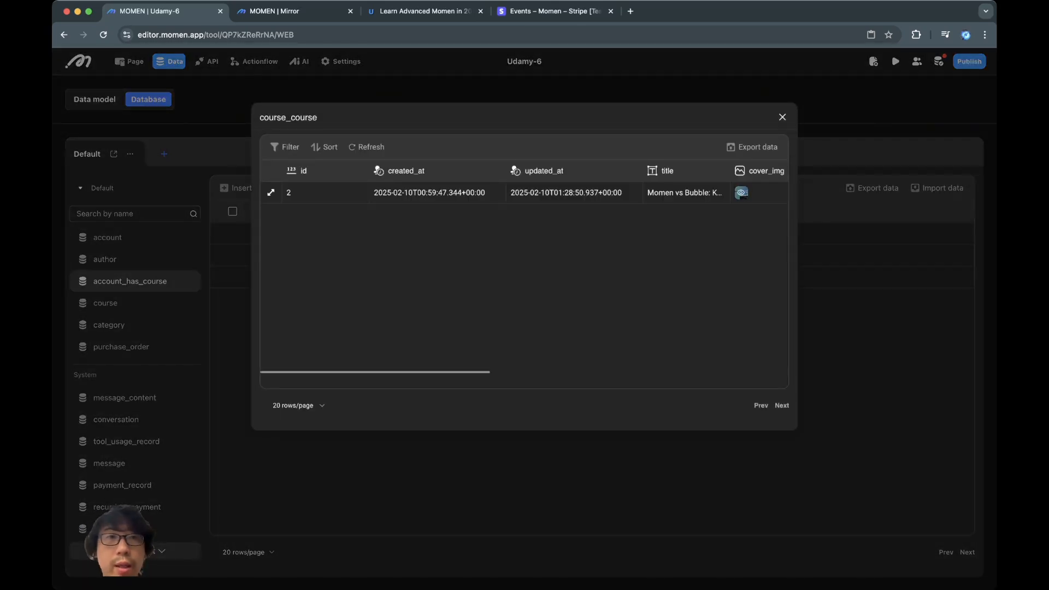
- Match the linked course's title against the preview, then view the purchase_order records
key("ctrl+Tab")
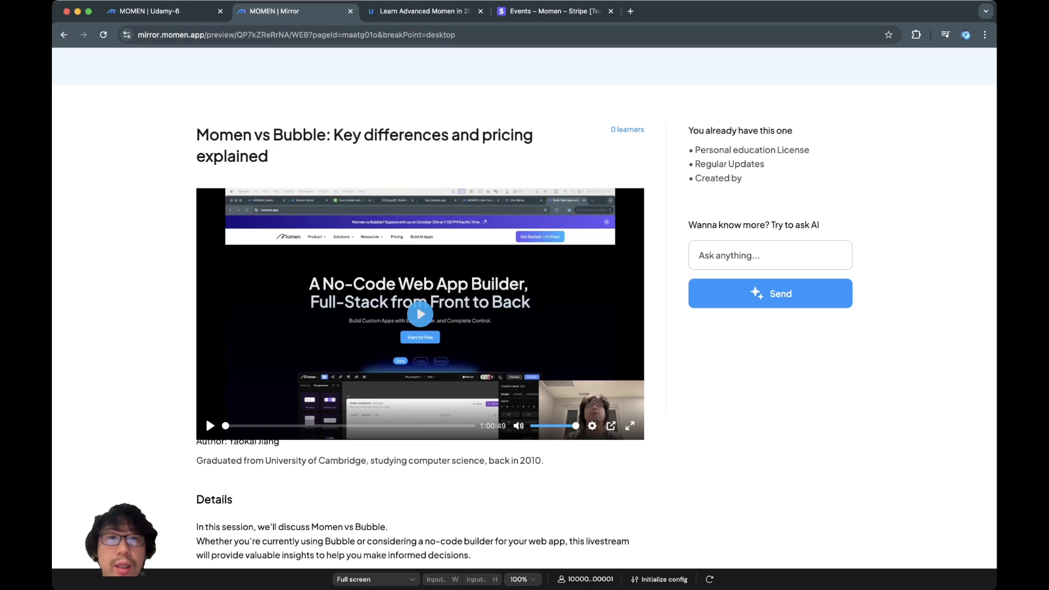
key("ctrl+shift+Tab")
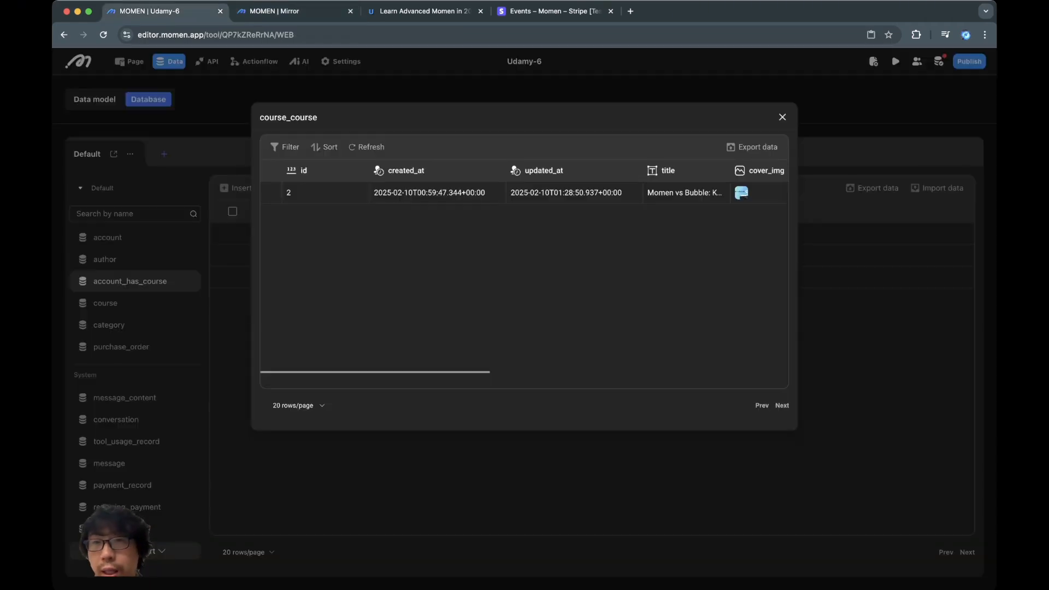
left_click(686, 193)
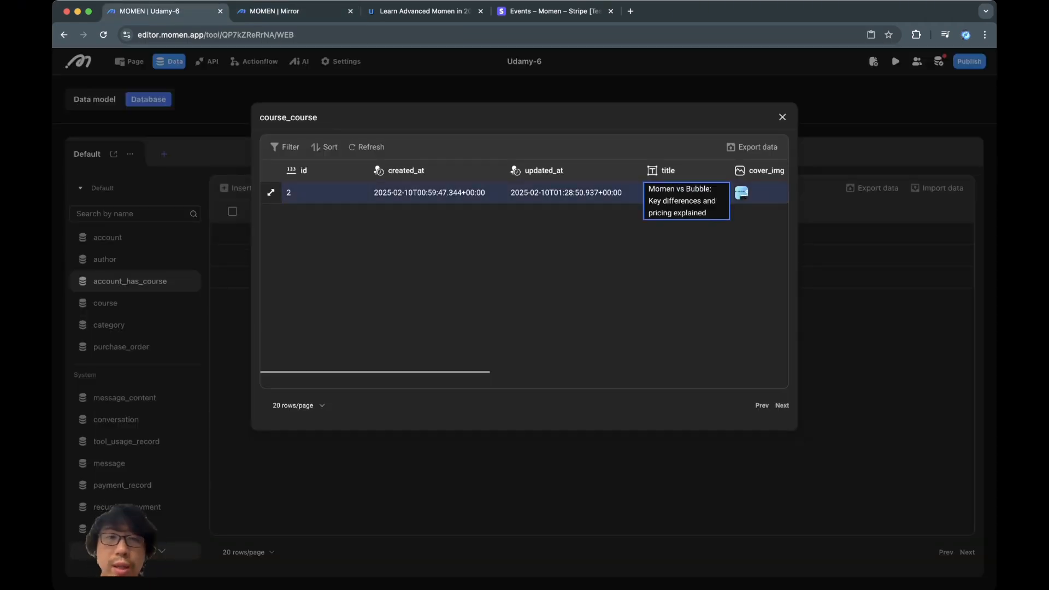
key("Escape")
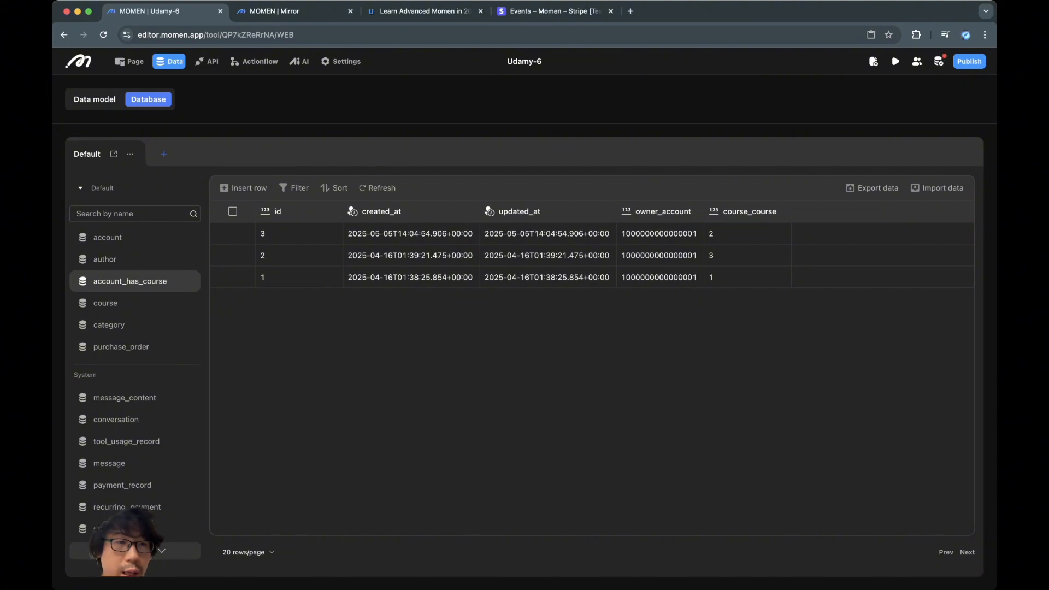
left_click(121, 347)
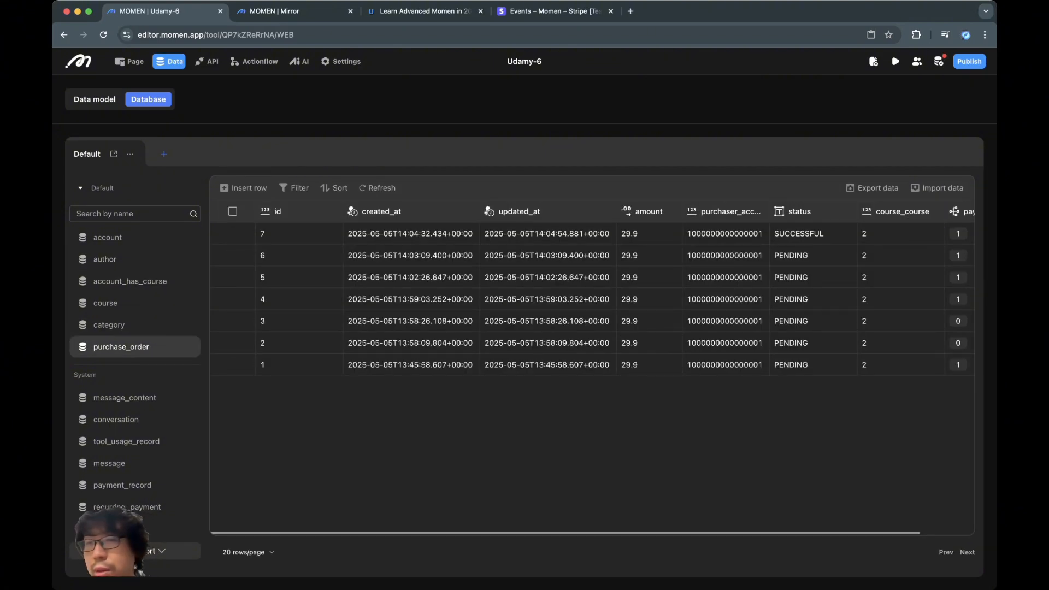
- Compare the newest order's SUCCESSFUL status with the earlier PENDING orders
left_click(813, 234)
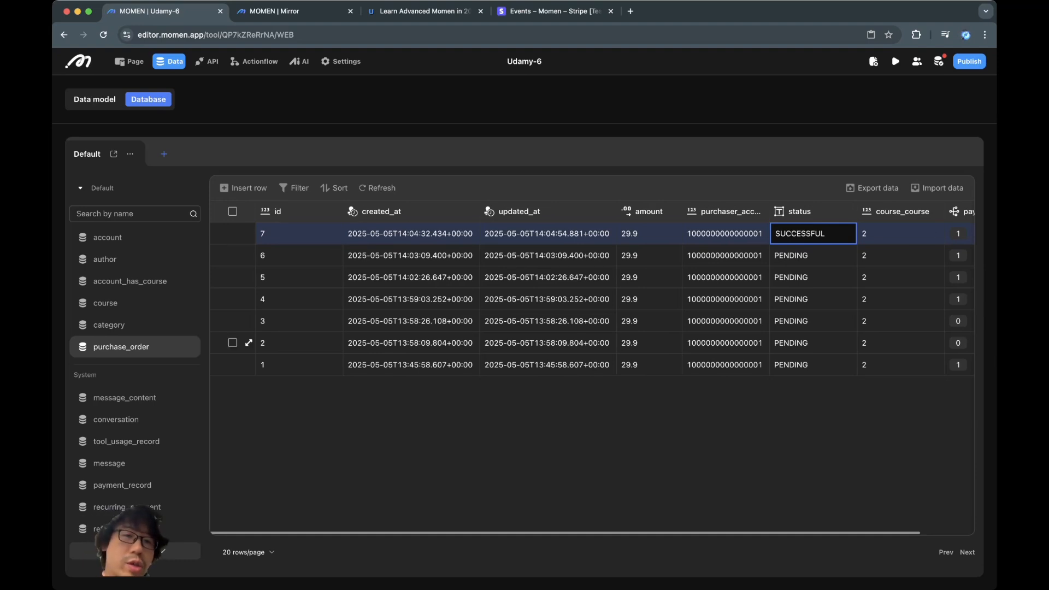
left_click(438, 255)
left_click(437, 299)
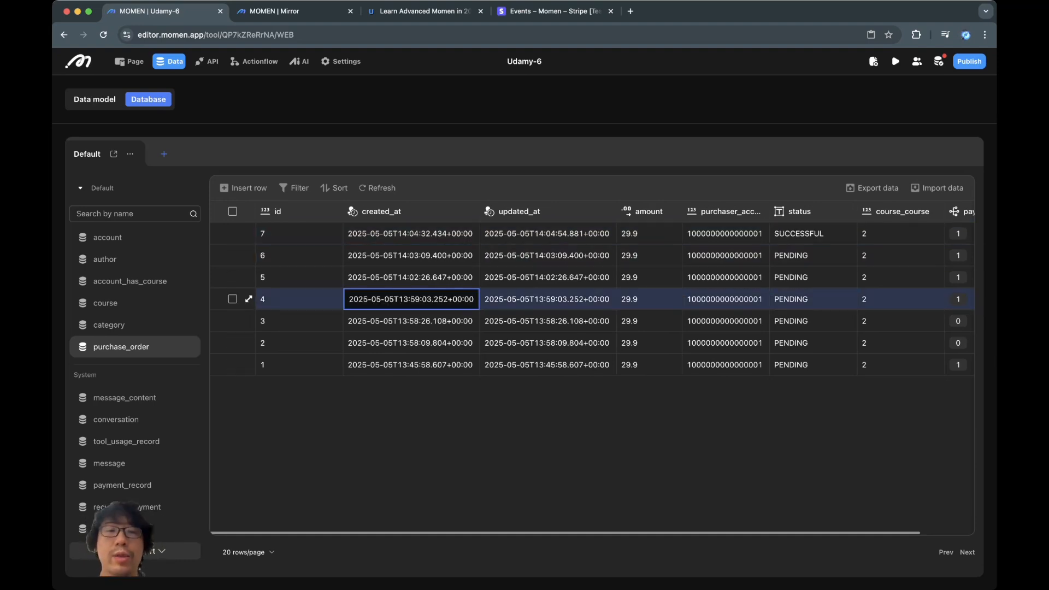
left_click(457, 365)
- Delete all three account_has_course records and check the reset course preview
left_click(129, 280)
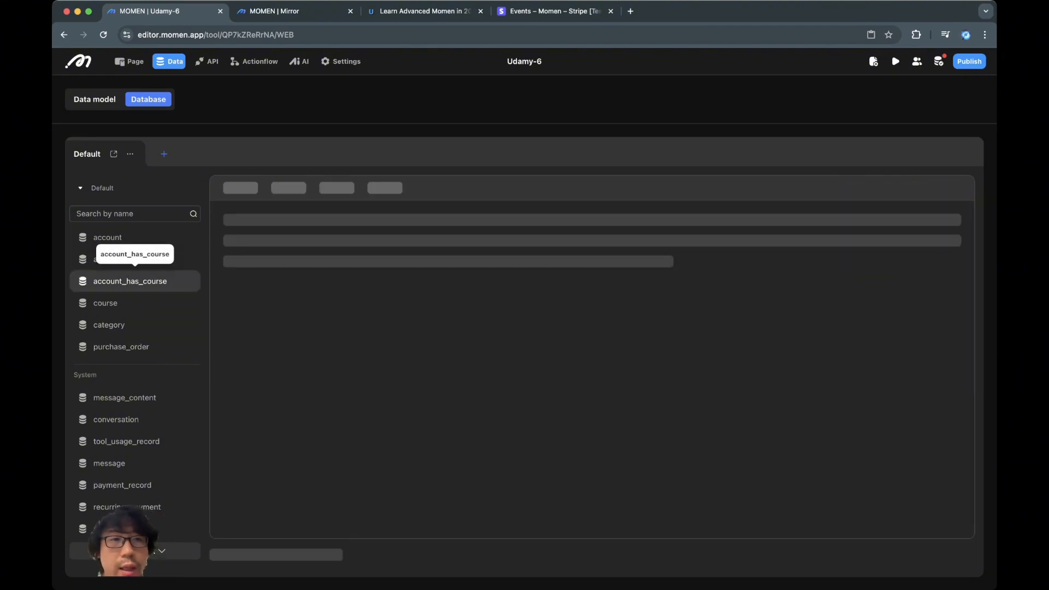
left_click(233, 212)
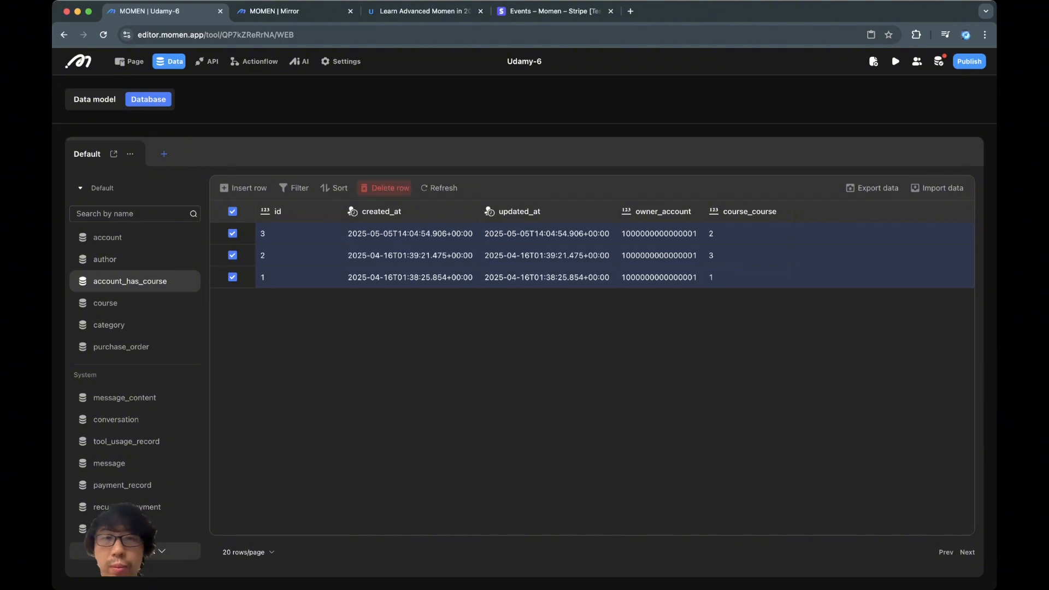
left_click(385, 188)
left_click(604, 346)
left_click(289, 11)
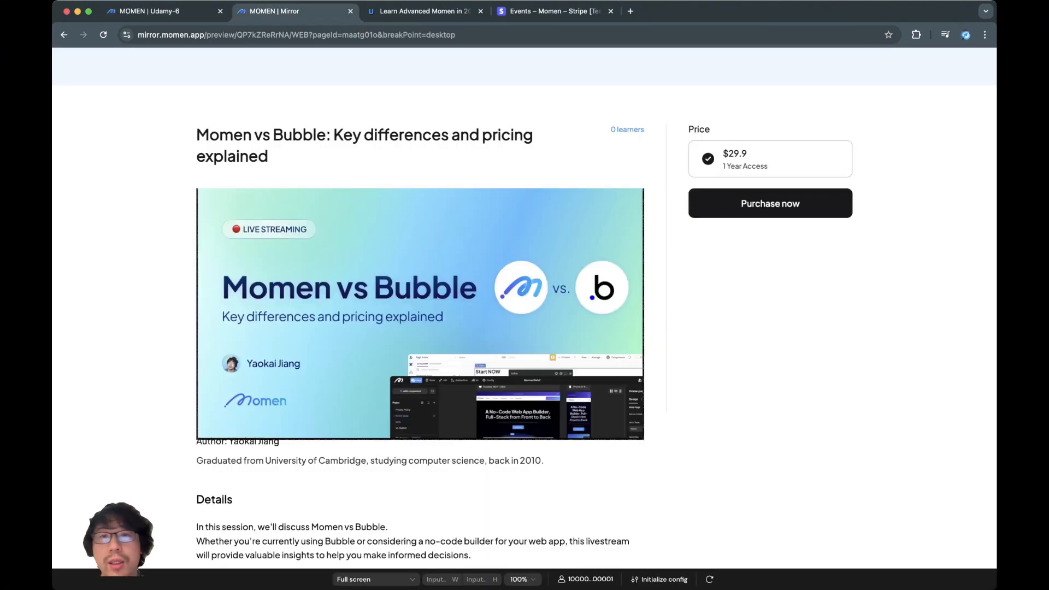